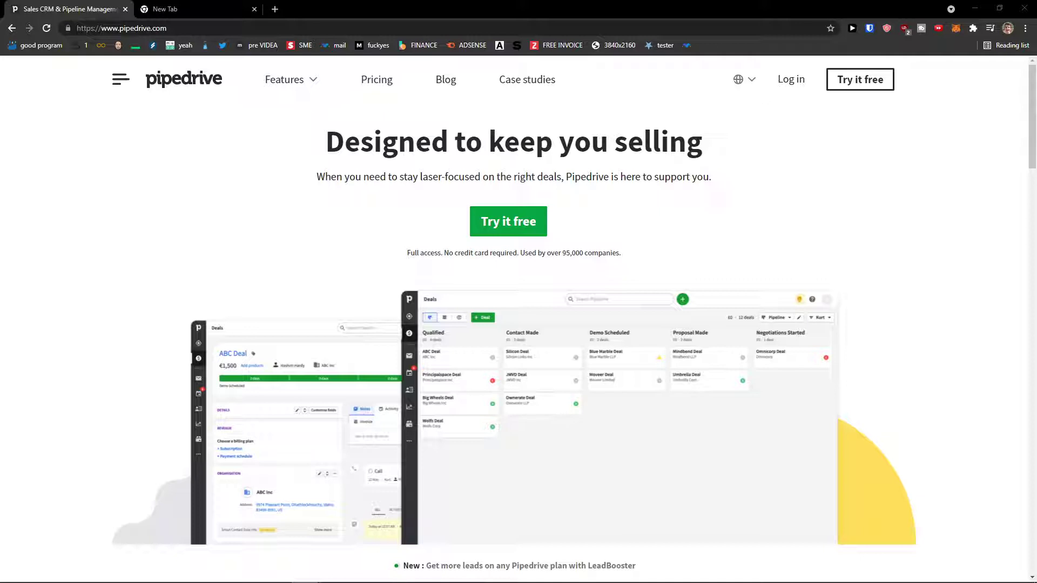
# Begin the free 14-day trial and submit a work email to reach account creation.
pyautogui.scroll(-1, 121, 446)
pyautogui.scroll(1, 121, 447)
pyautogui.scroll(-2, 122, 446)
pyautogui.scroll(2, 122, 446)
pyautogui.click(505, 226)
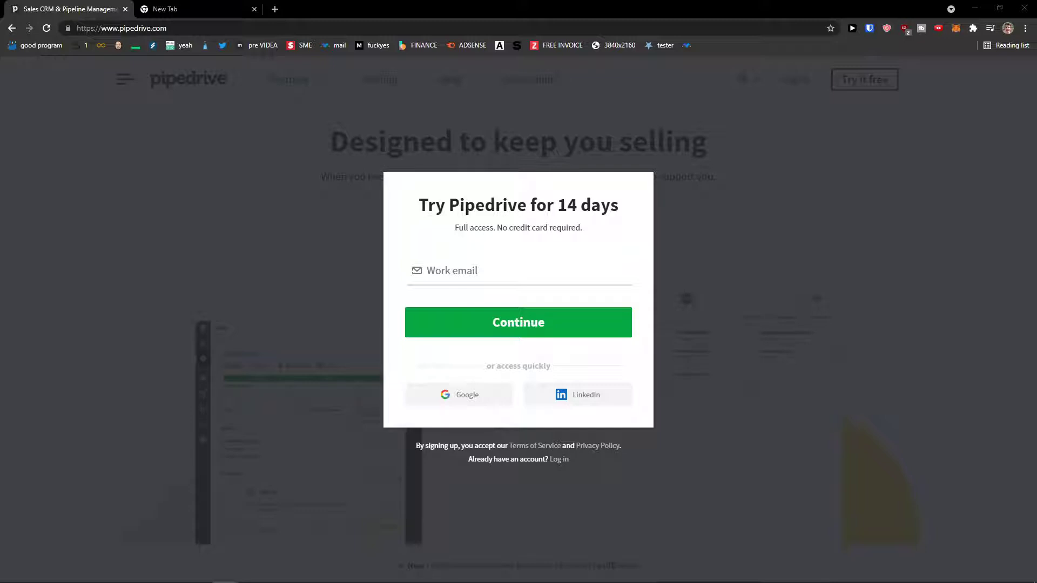
pyautogui.click(507, 273)
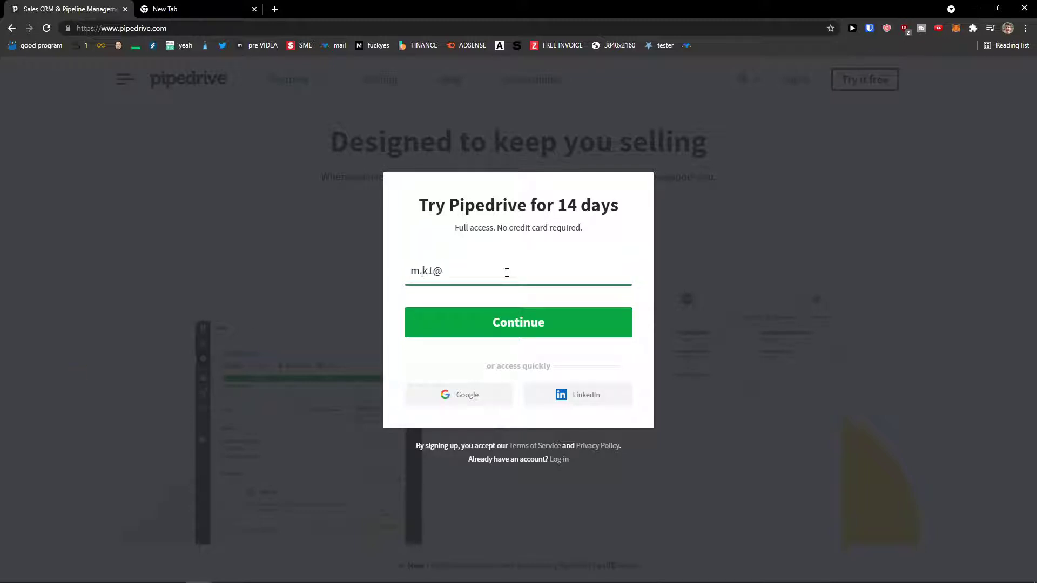
pyautogui.click(532, 320)
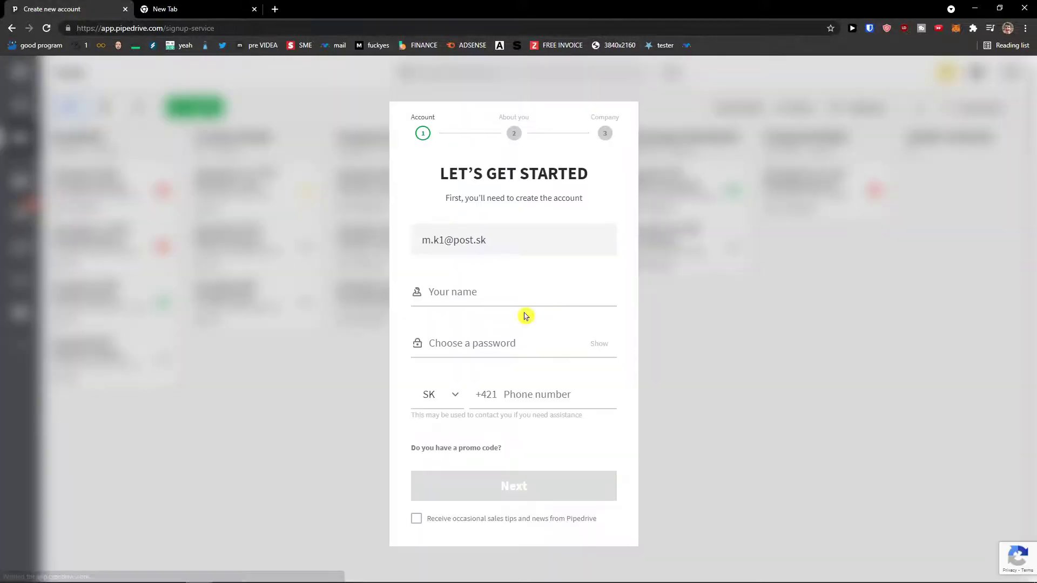
# Enter the account holder's name, a password and phone details, then submit them.
pyautogui.click(532, 294)
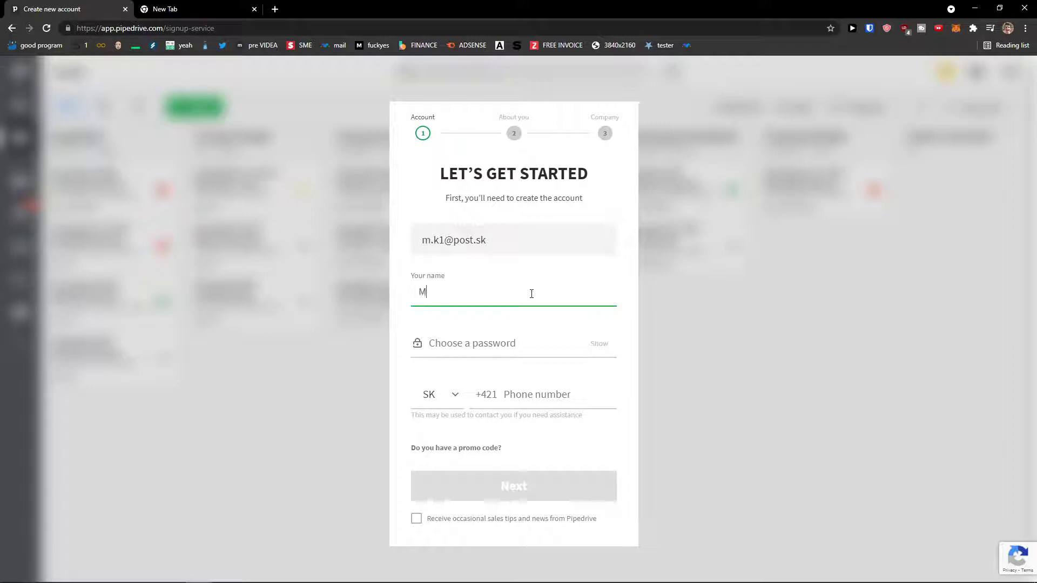
pyautogui.write('Marcus')
pyautogui.press('Tab')
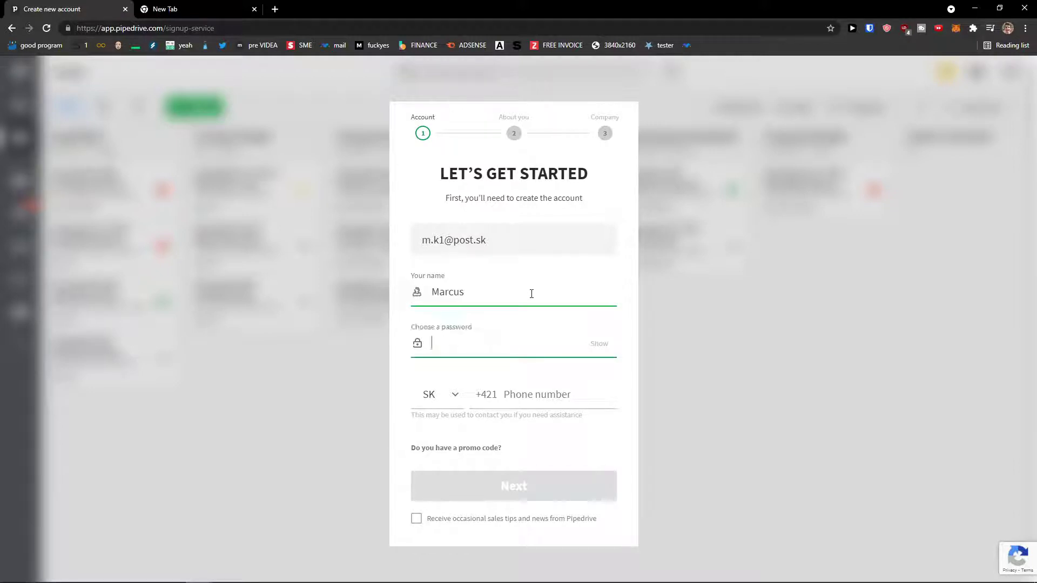
pyautogui.click(532, 294)
pyautogui.press('Tab')
pyautogui.write('•••••••••')
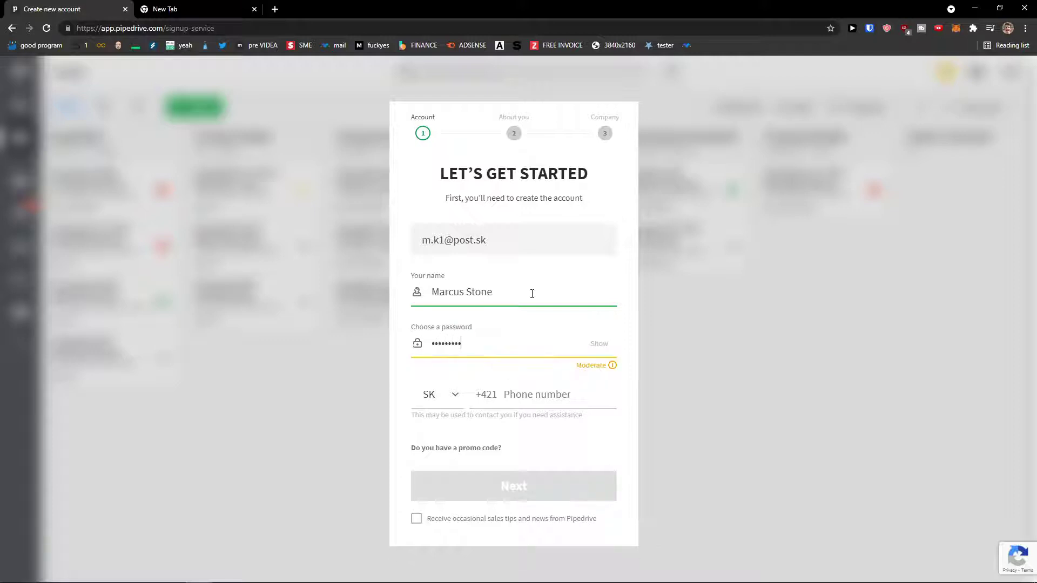
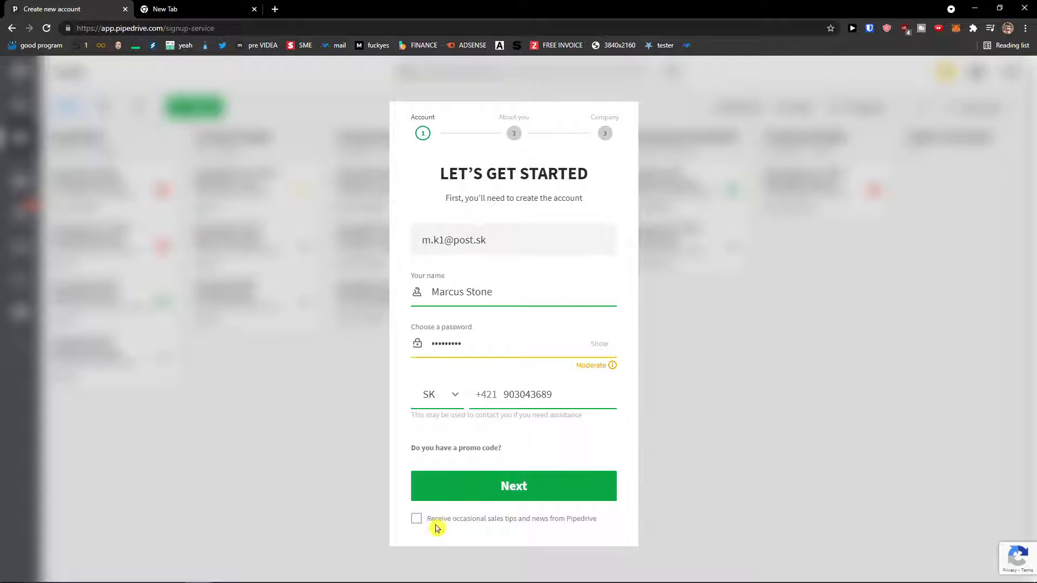
pyautogui.scroll(2, 493, 529)
pyautogui.scroll(-2, 510, 533)
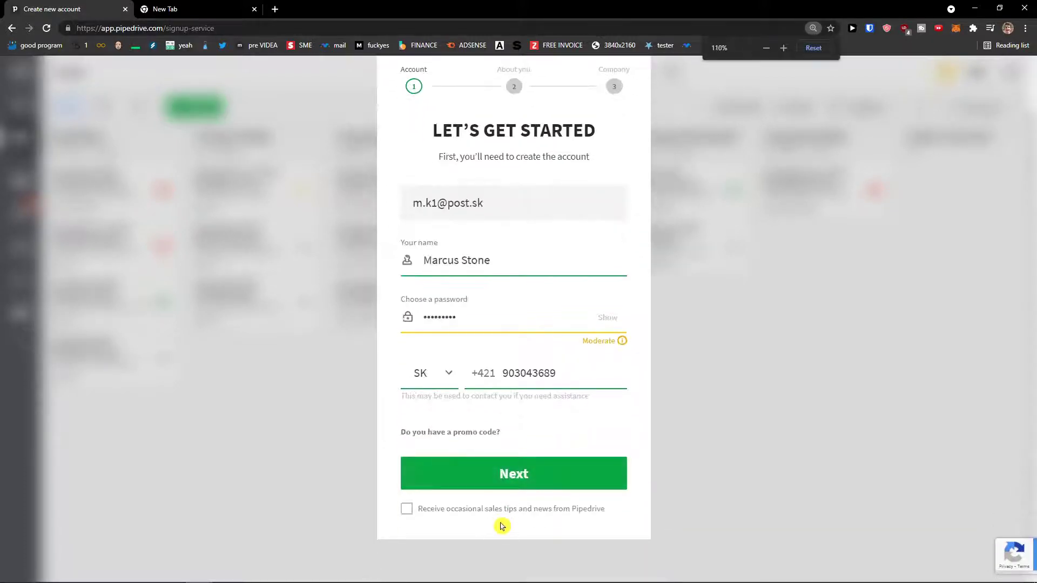
pyautogui.scroll(-1, 508, 523)
pyautogui.scroll(1, 519, 507)
pyautogui.scroll(-1, 509, 519)
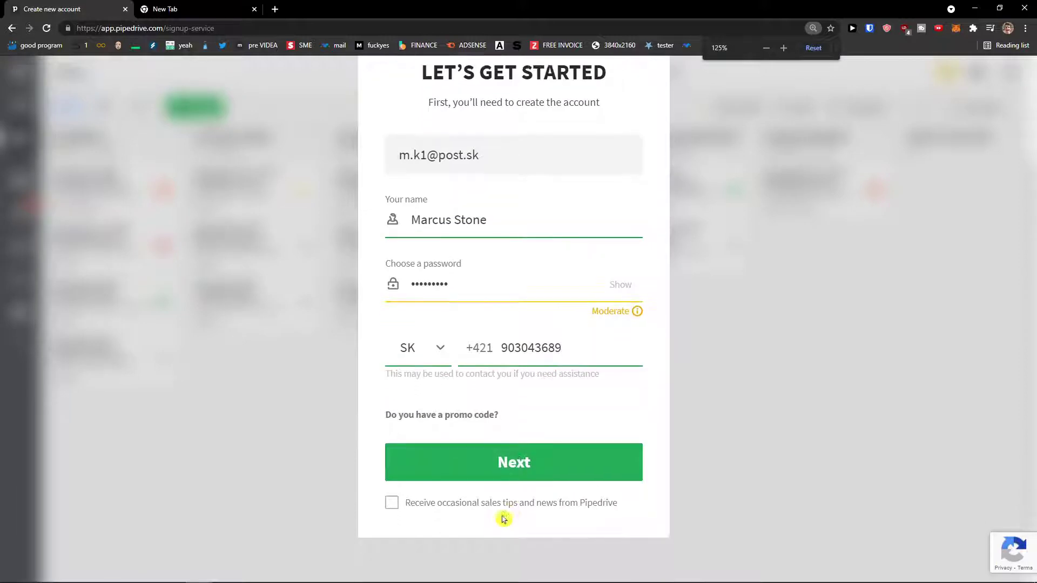
pyautogui.click(490, 470)
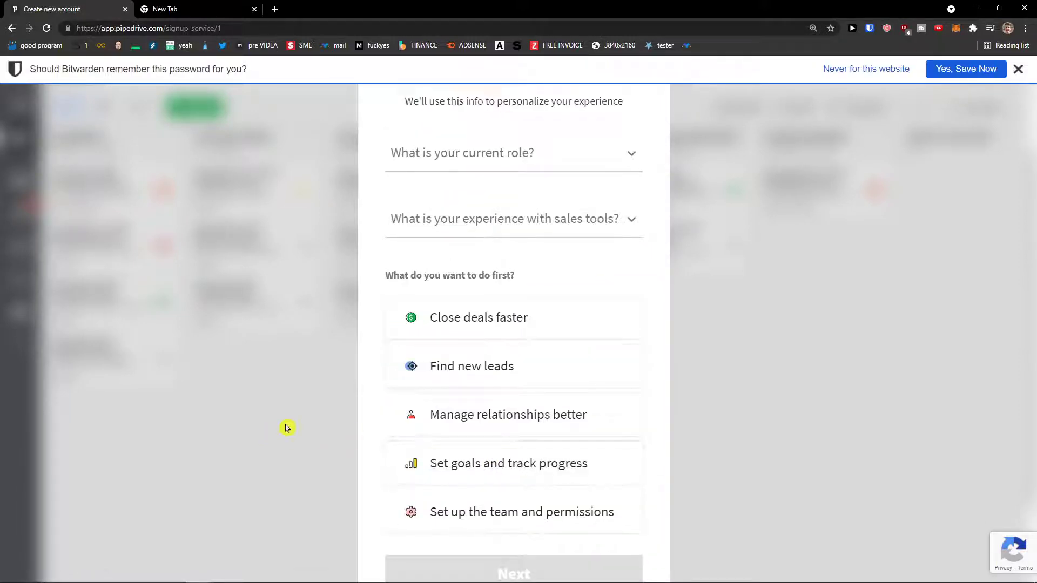
# Dismiss the password-save bar and set role Marketer with prior CRM experience.
pyautogui.click(1019, 67)
pyautogui.scroll(2, 424, 249)
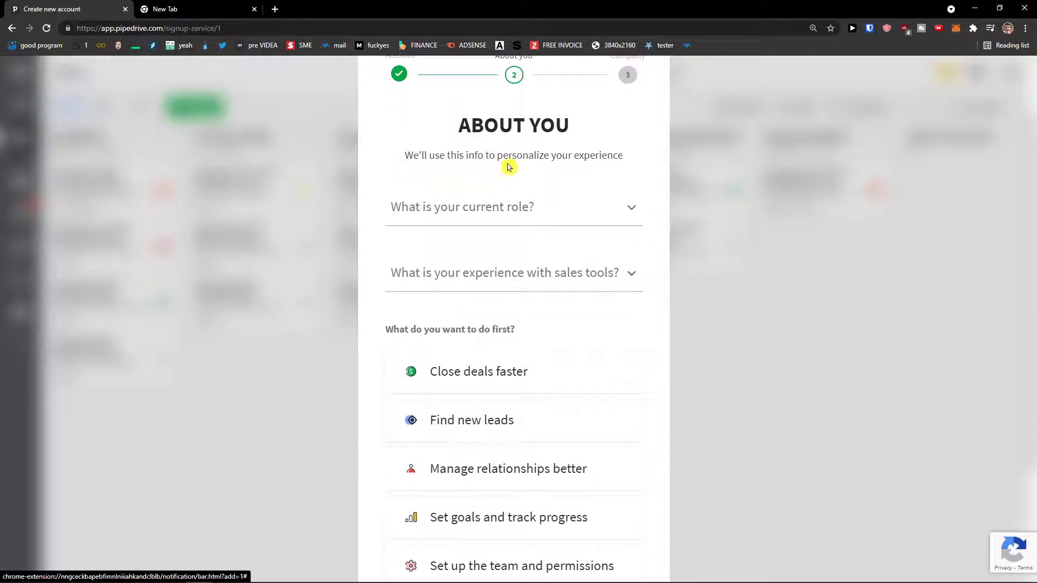
pyautogui.click(532, 216)
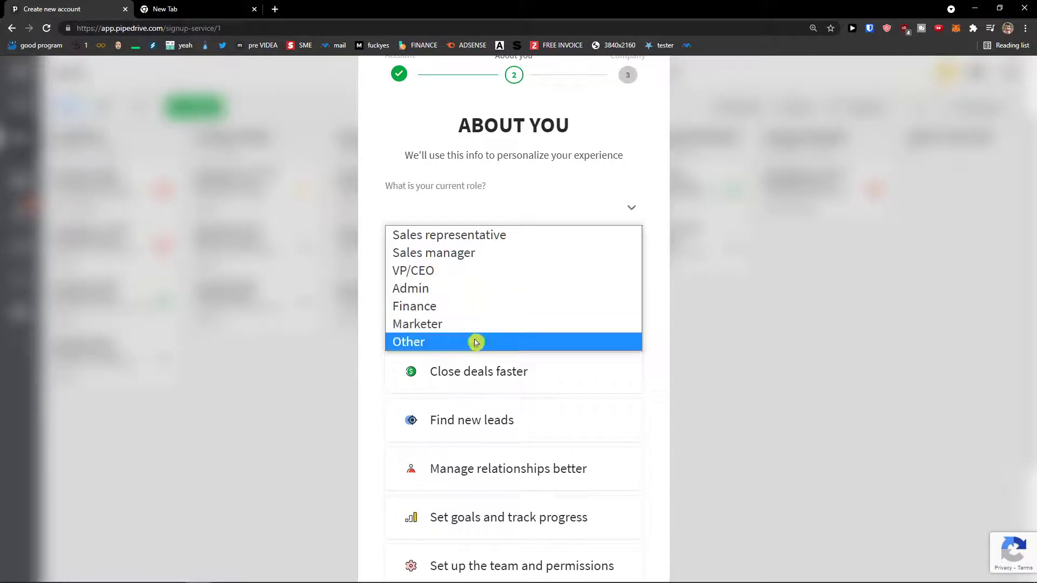
pyautogui.click(460, 326)
pyautogui.click(453, 286)
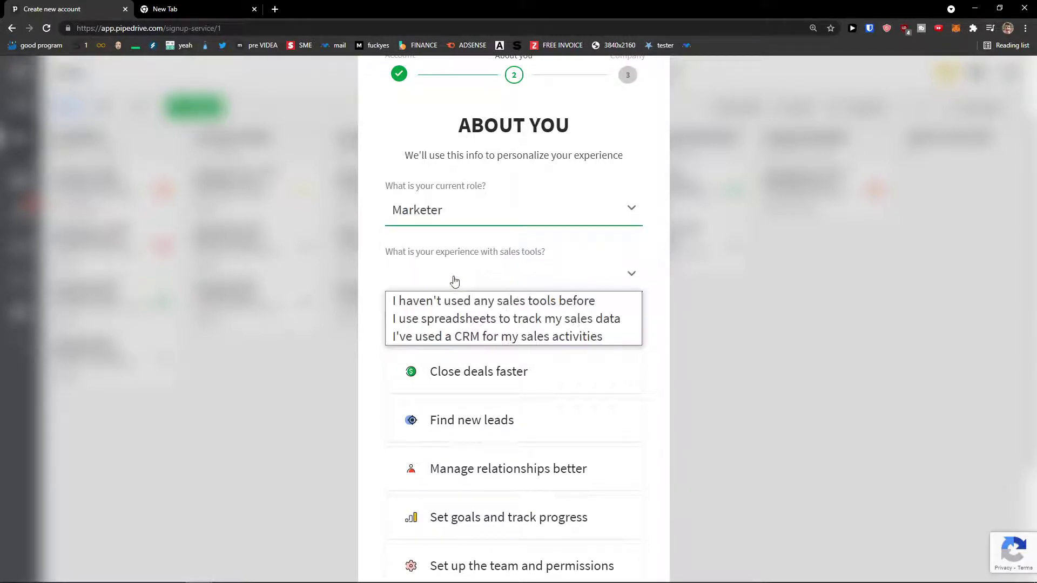
pyautogui.click(490, 343)
# Choose 'Set goals and track progress' as the first goal.
pyautogui.scroll(-2, 364, 332)
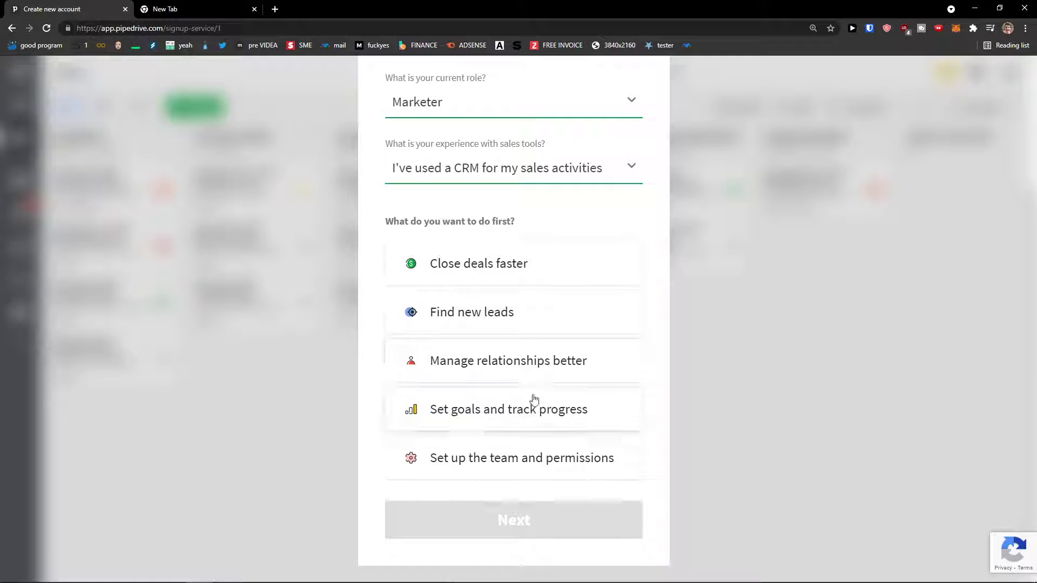
pyautogui.click(524, 421)
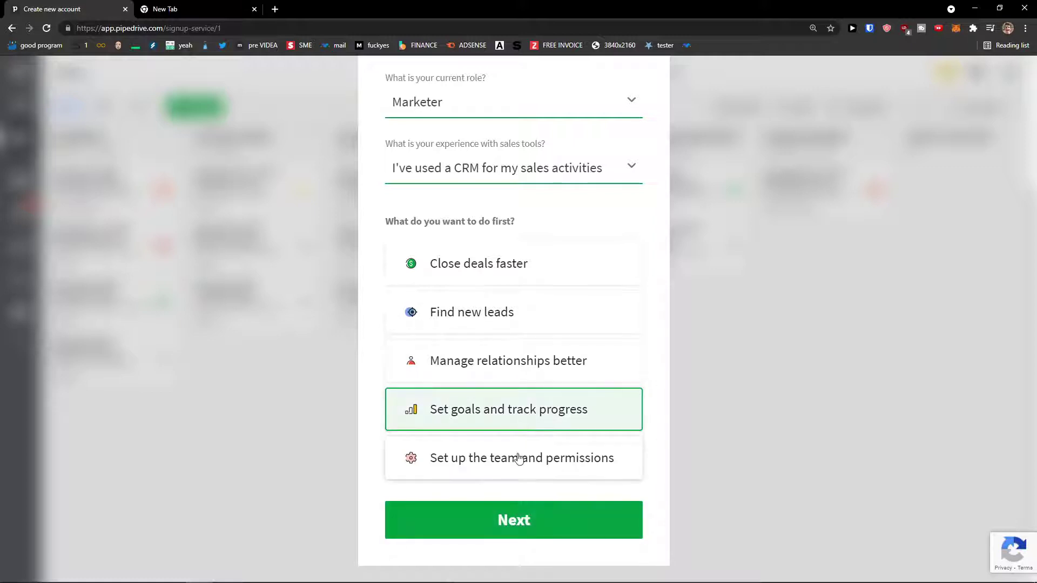
pyautogui.click(554, 469)
pyautogui.click(555, 419)
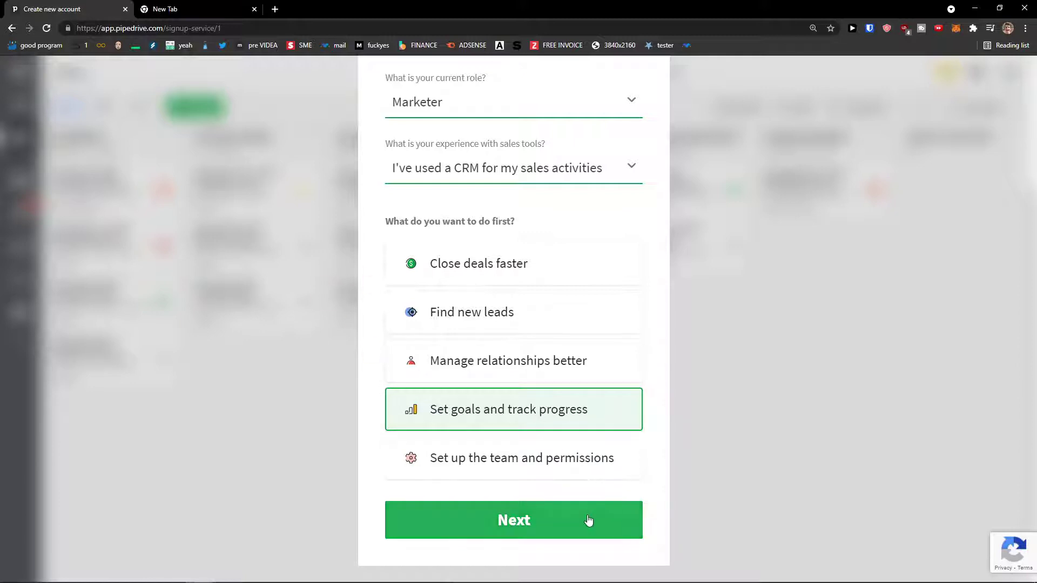
# Name the company 'Sun Weis. r. o' on the company details step.
pyautogui.click(521, 532)
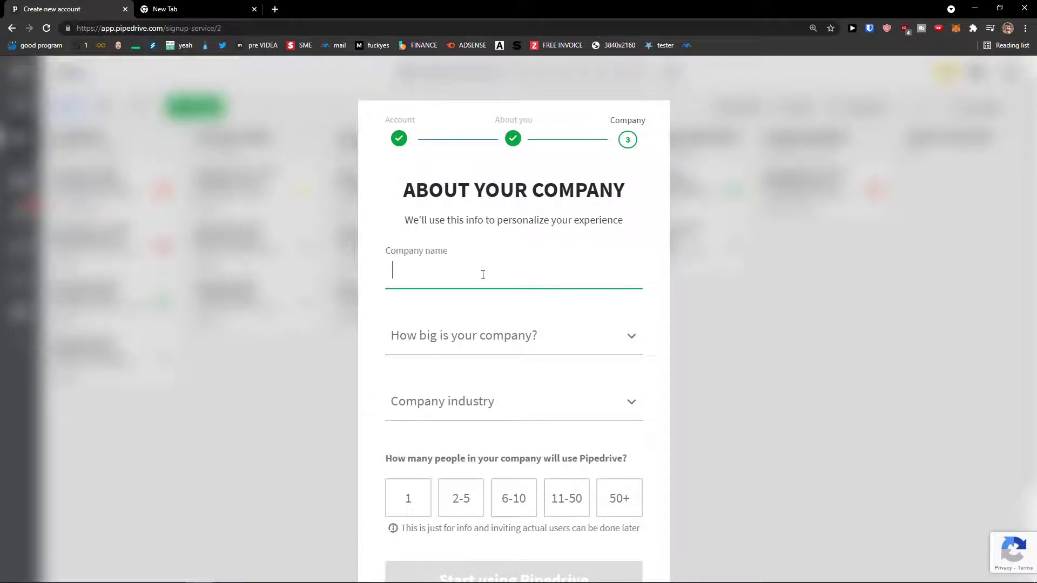
pyautogui.write('Sun WeiS')
pyautogui.press('BackSpace')
pyautogui.write('s. r. o.')
# Set company size 2-10, industry Consulting and one user, then create the account.
pyautogui.click(488, 335)
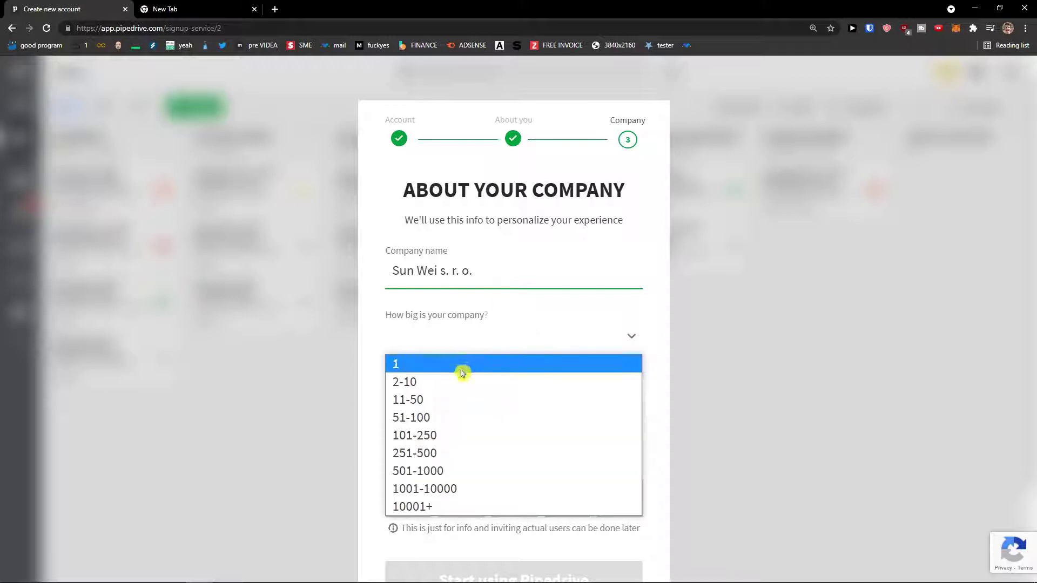
pyautogui.click(462, 380)
pyautogui.scroll(-1, 356, 397)
pyautogui.click(465, 359)
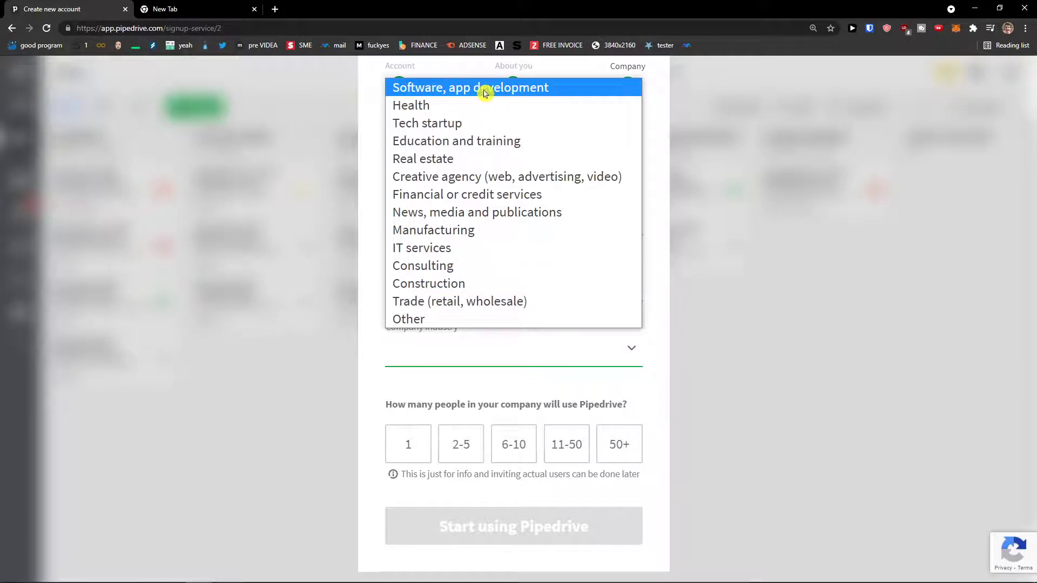
pyautogui.click(469, 267)
pyautogui.scroll(-1, 295, 295)
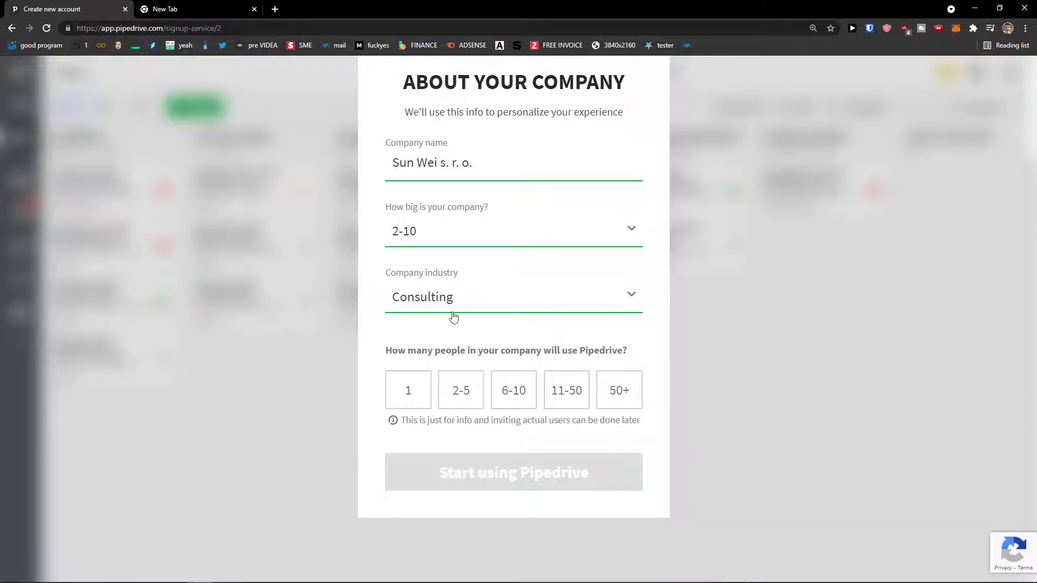
pyautogui.click(415, 390)
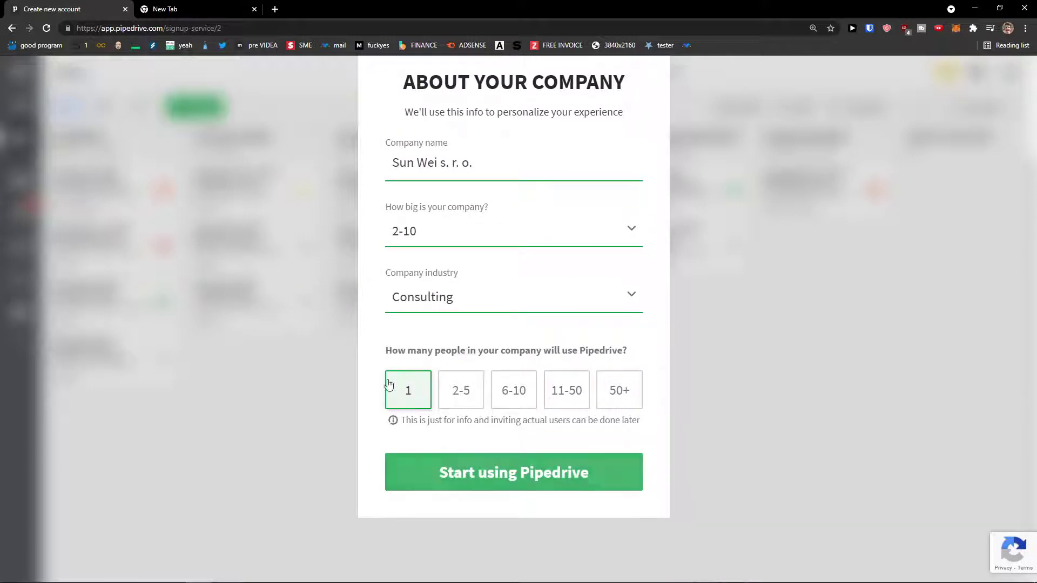
pyautogui.click(549, 473)
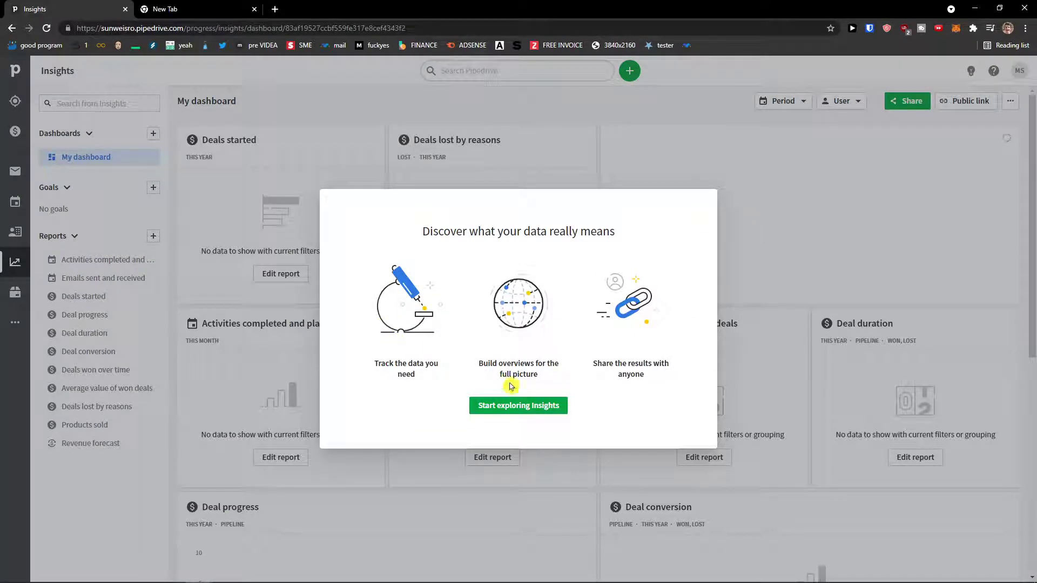
# Close the Insights welcome modal and go to the empty Leads Inbox.
pyautogui.click(541, 412)
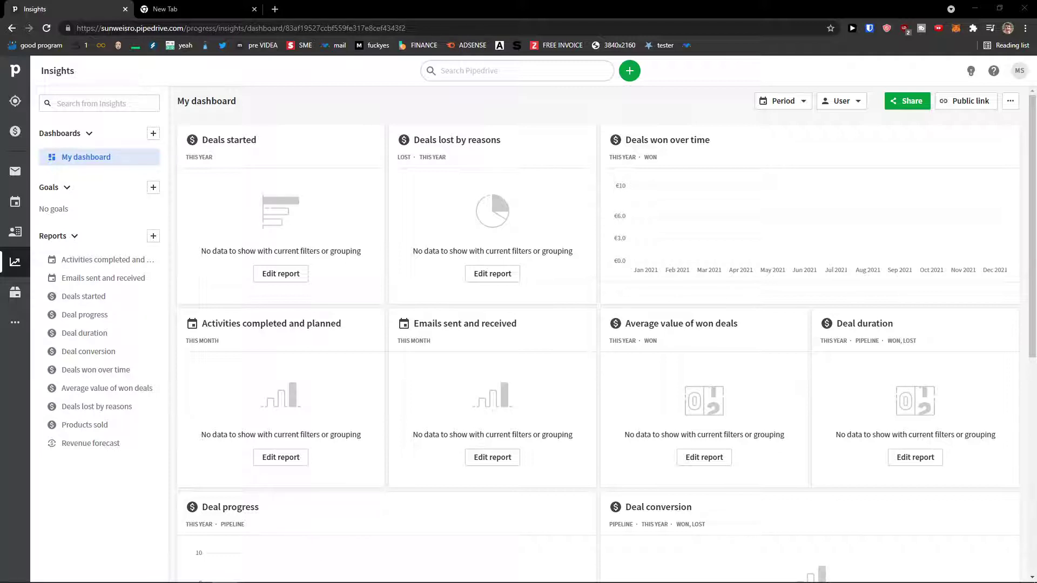
pyautogui.click(15, 101)
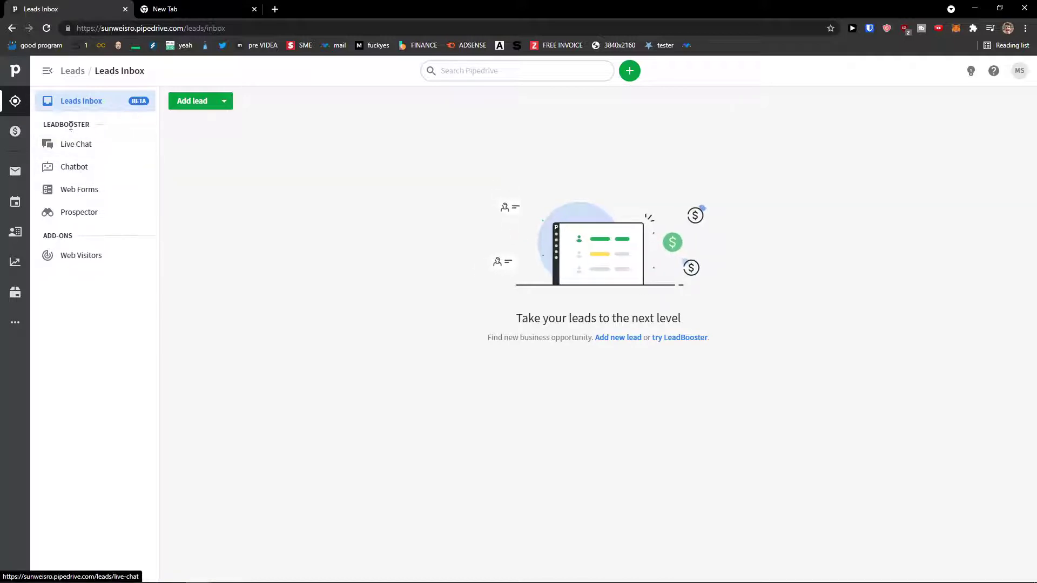
# Open the new lead form and close it without saving.
pyautogui.click(204, 108)
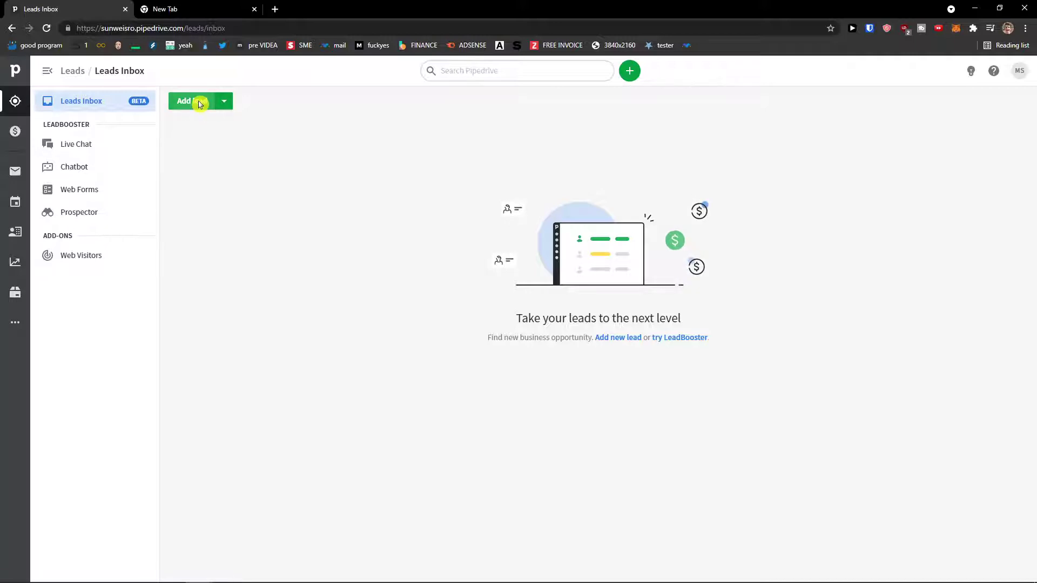
pyautogui.click(412, 212)
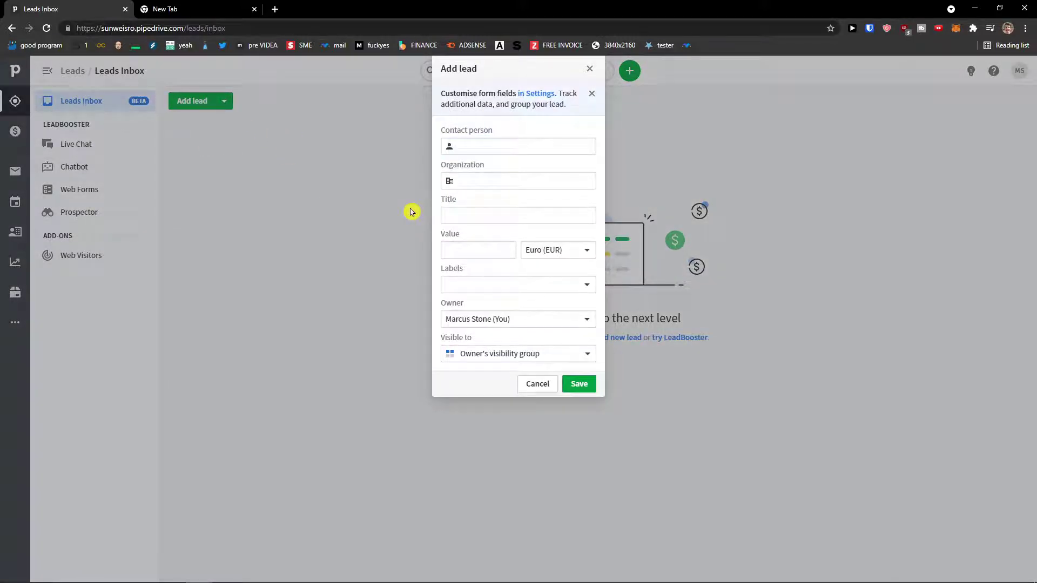
pyautogui.click(589, 68)
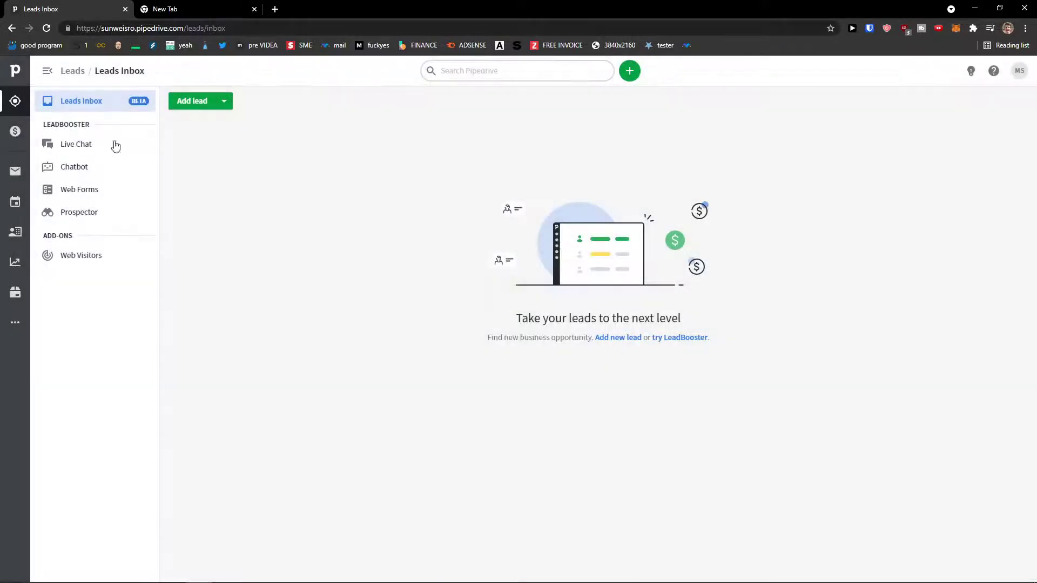
# Open the Deals pipeline editor and cancel without saving any changes.
pyautogui.click(19, 135)
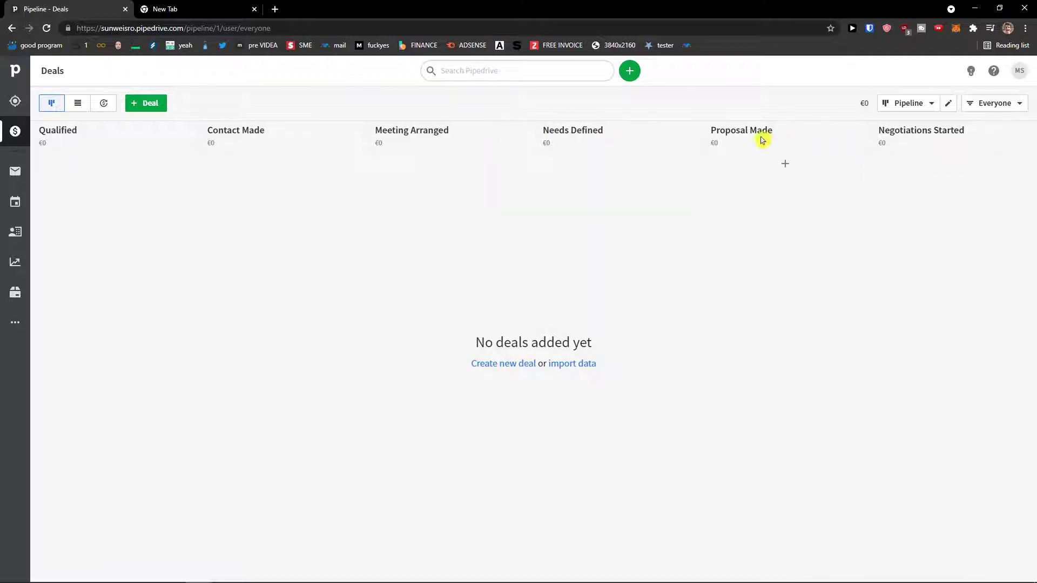
pyautogui.click(931, 106)
pyautogui.click(899, 172)
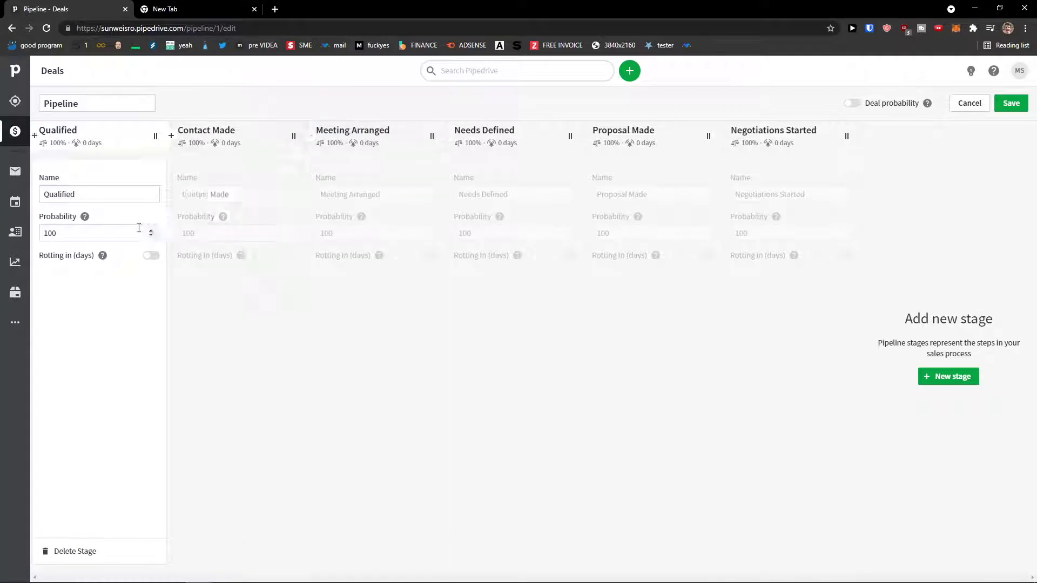
pyautogui.click(969, 103)
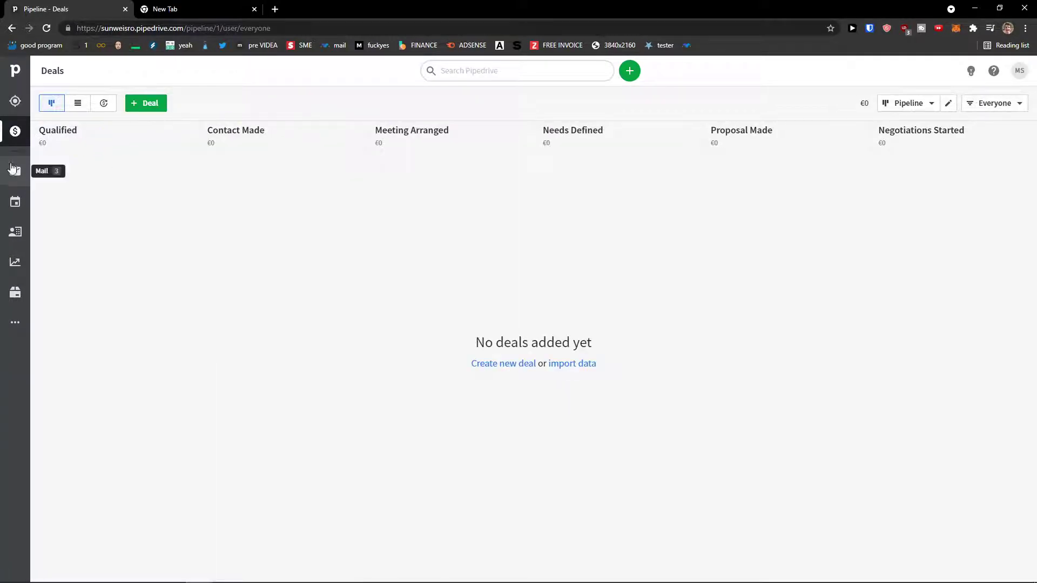
# Go to the Mail section's welcome page.
pyautogui.click(22, 174)
pyautogui.scroll(-2, 171, 196)
pyautogui.scroll(2, 172, 196)
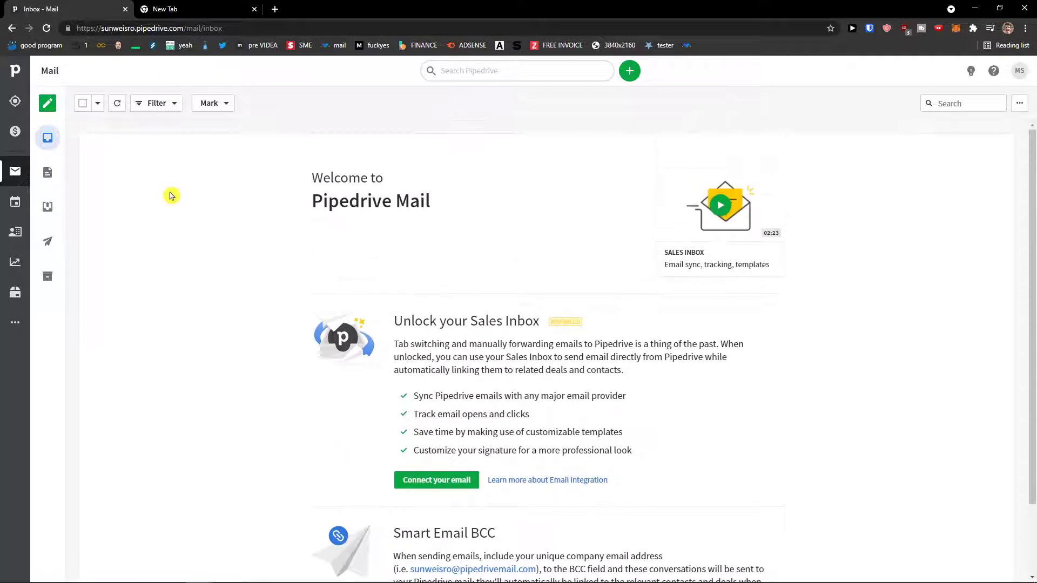
# Browse Activities, Contacts, Insights and Products, and glance at the More panel.
pyautogui.click(16, 201)
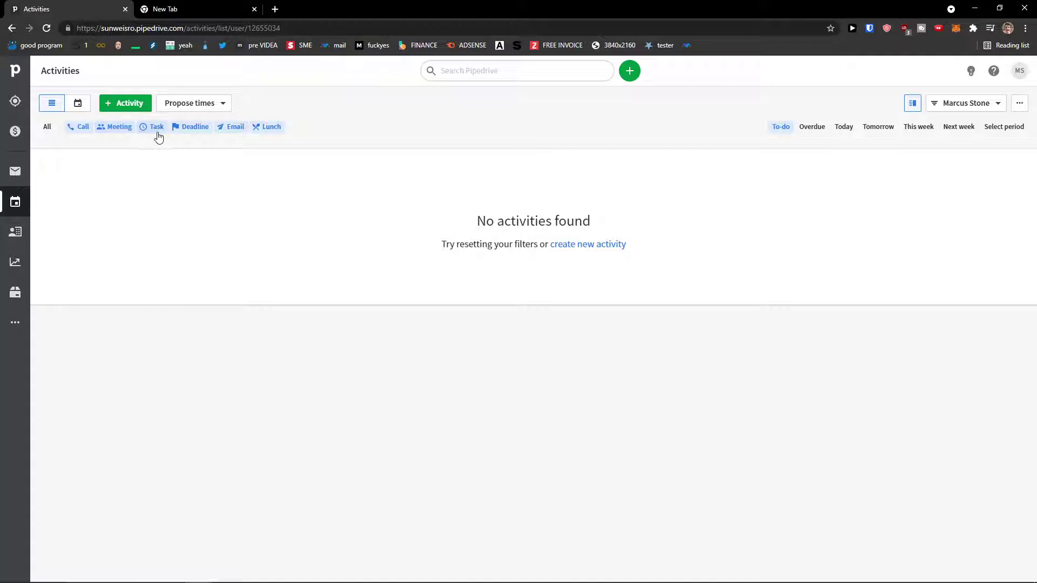
pyautogui.click(16, 232)
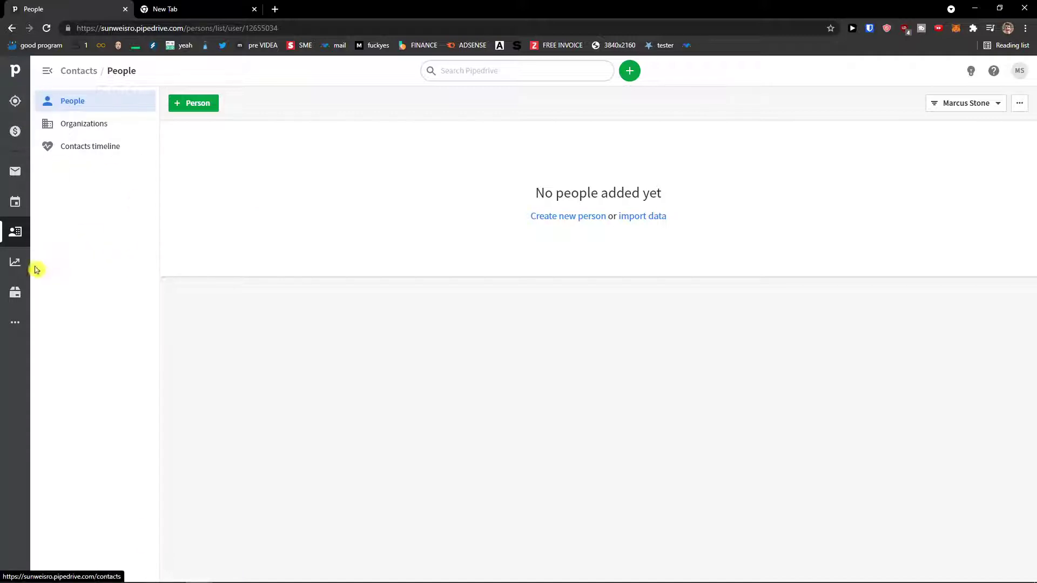
pyautogui.click(16, 263)
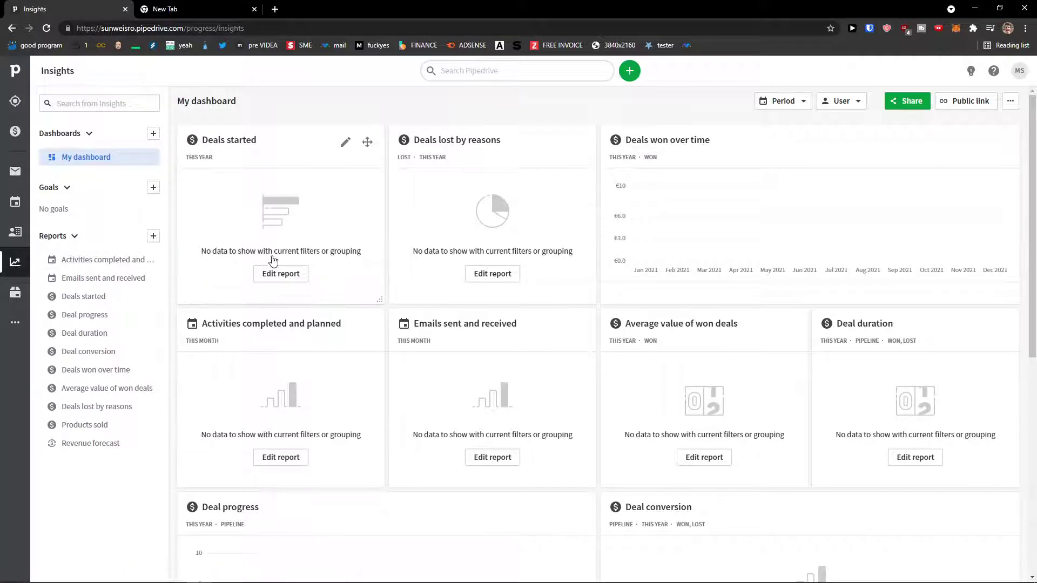
pyautogui.click(8, 295)
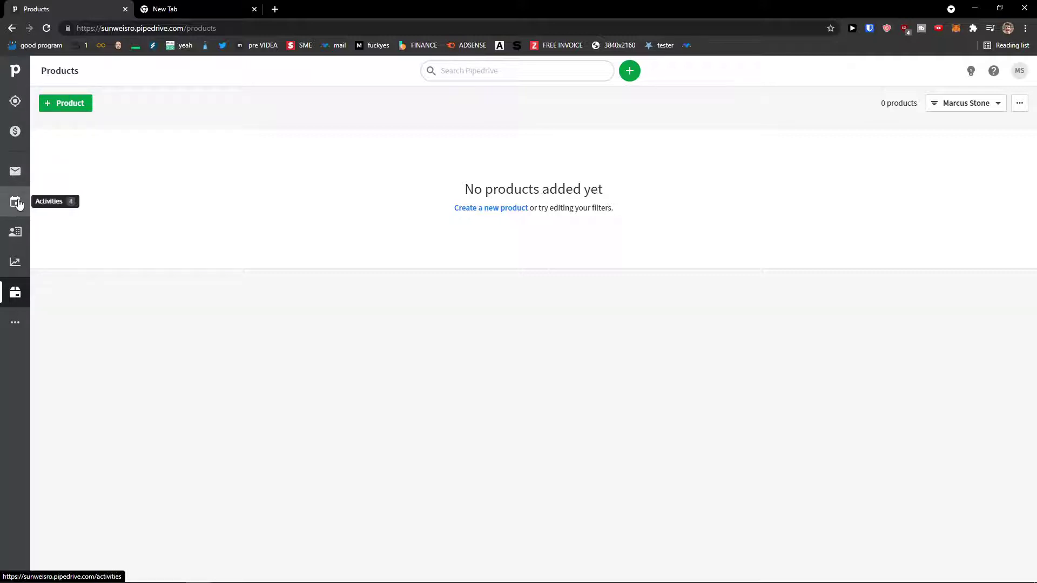
pyautogui.click(20, 329)
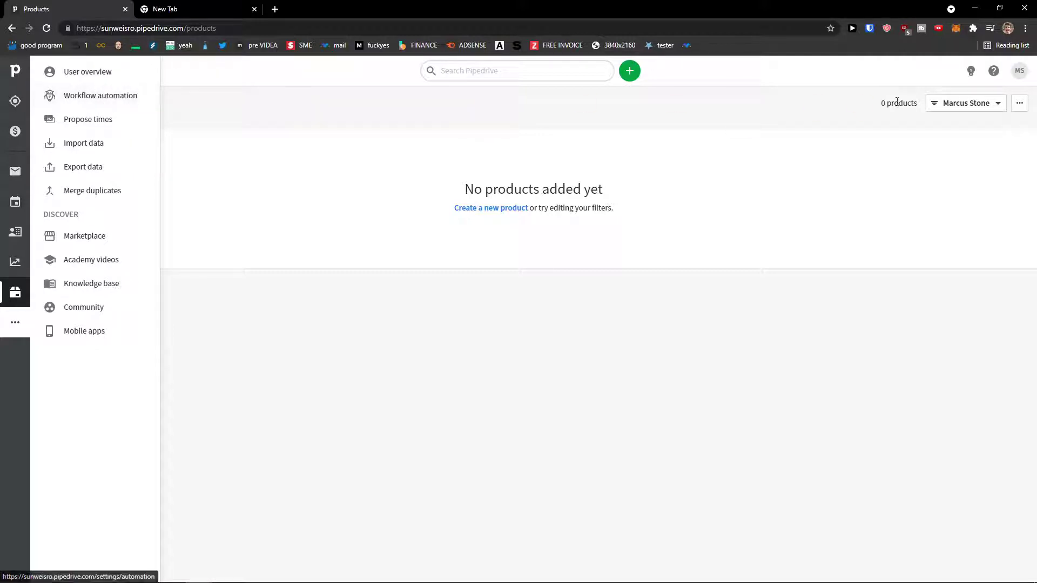
pyautogui.click(748, 239)
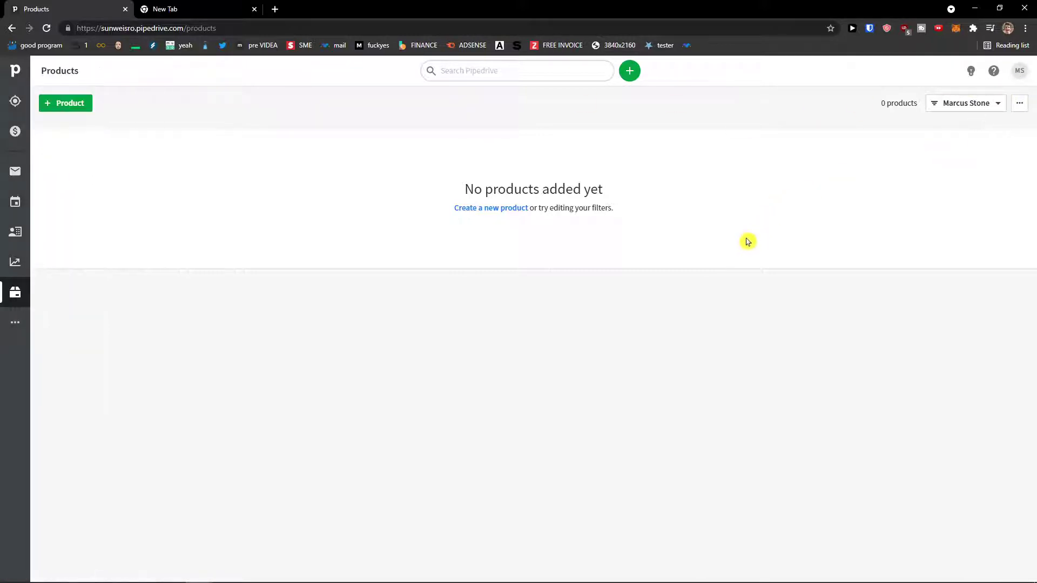
pyautogui.click(1019, 71)
# Review activity types and currencies in Company settings, then view People at 150% zoom.
pyautogui.click(952, 200)
pyautogui.hotkey('ctrl', '+')
pyautogui.hotkey('ctrl', '+')
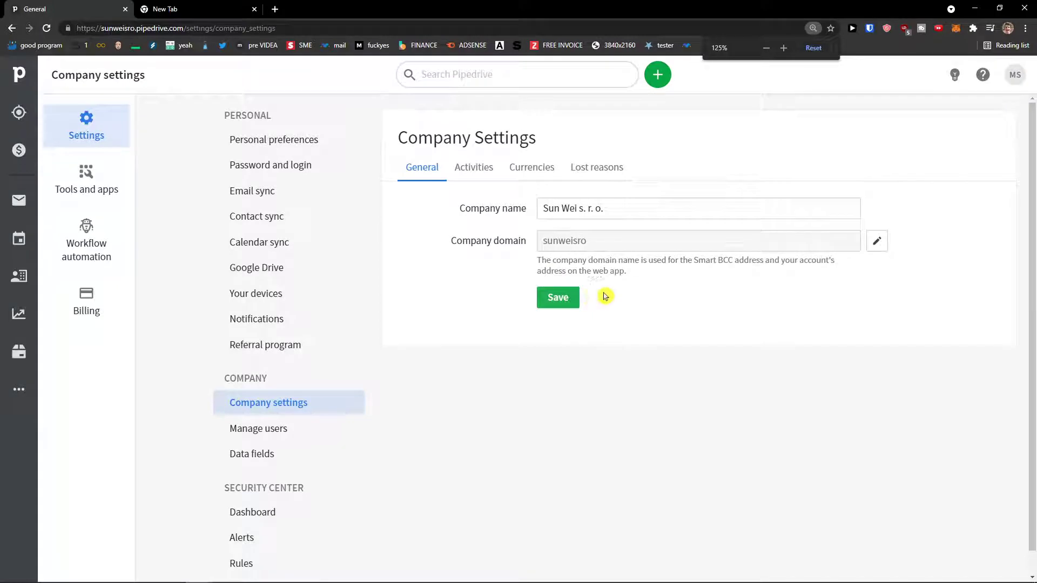
pyautogui.click(474, 174)
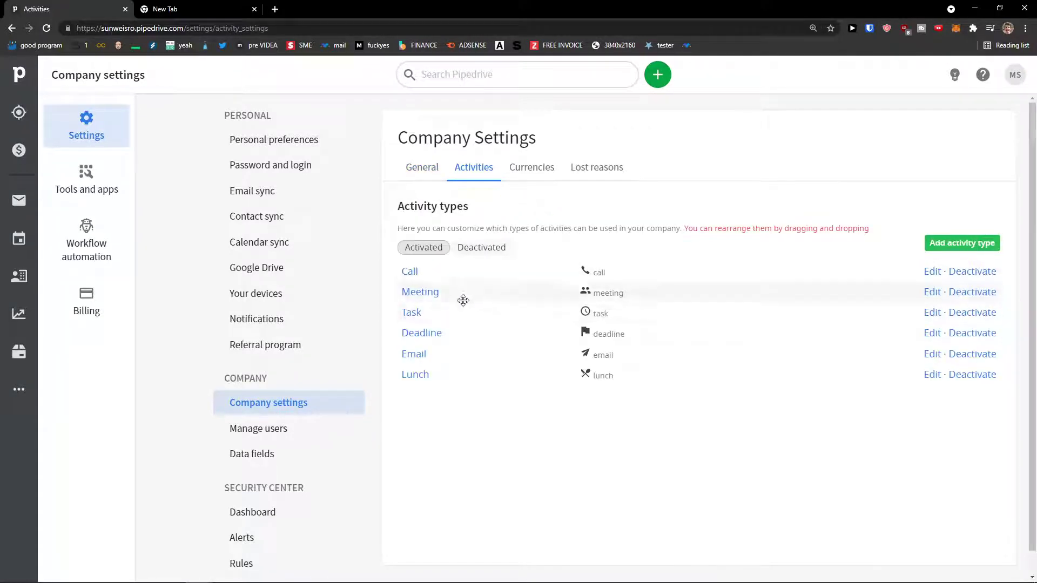
pyautogui.click(546, 172)
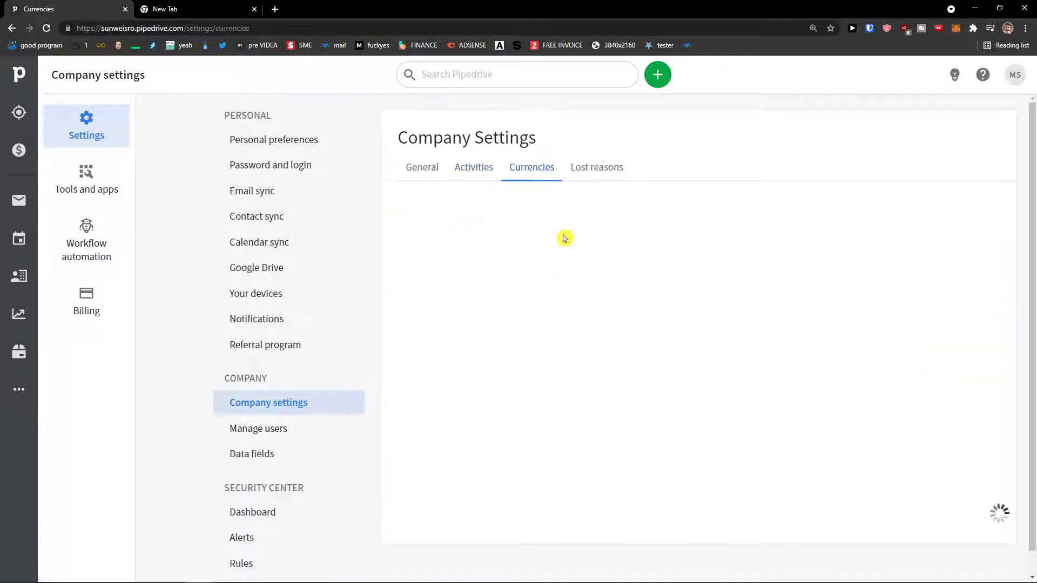
pyautogui.scroll(-3, 543, 313)
pyautogui.scroll(3, 561, 305)
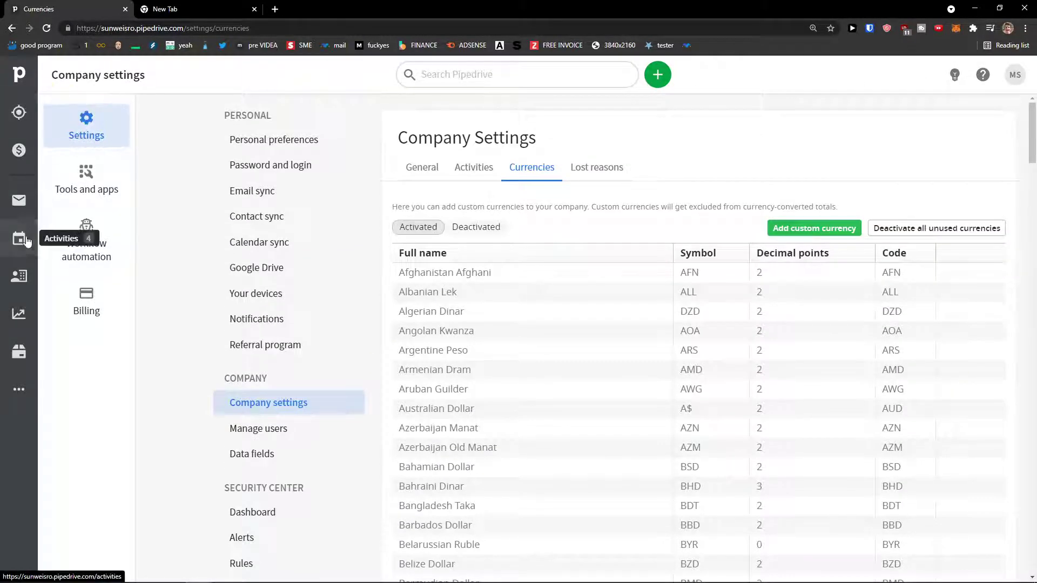
pyautogui.click(19, 276)
pyautogui.hotkey('ctrl', '+')
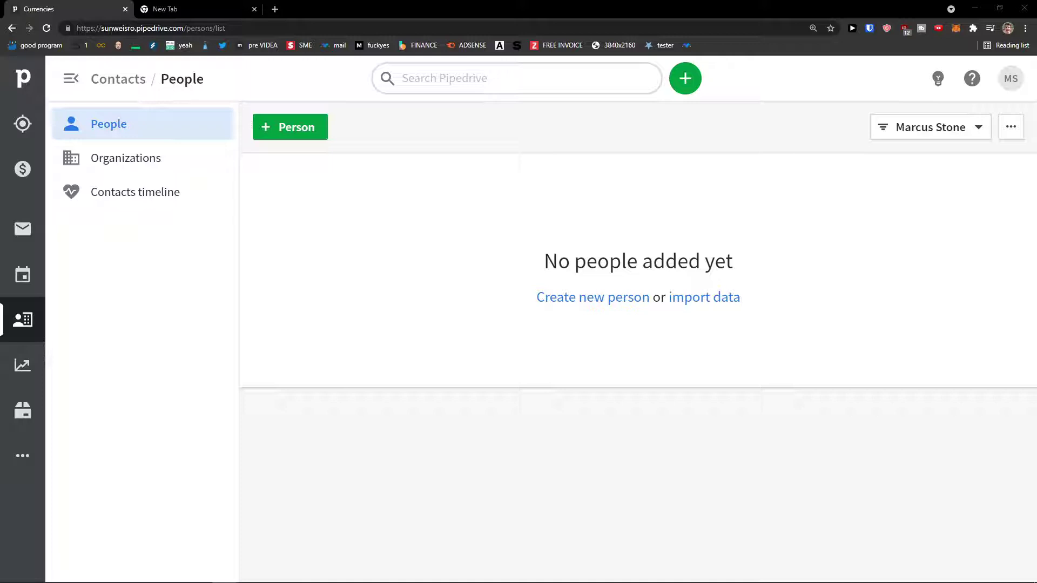
# Enter the new person's name, organization Sun Personal and label COLD LEAD.
pyautogui.click(290, 135)
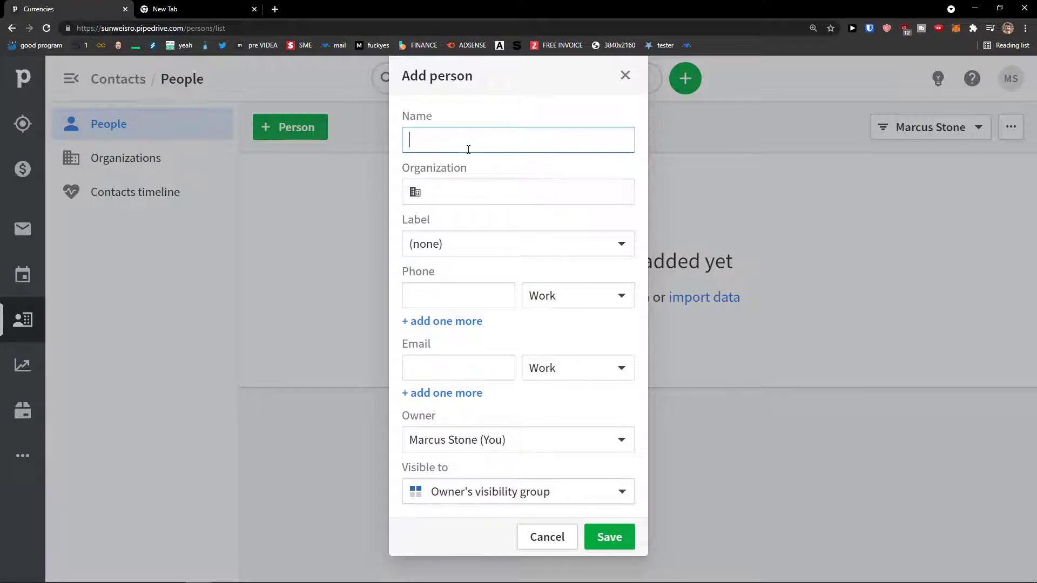
pyautogui.write('Marcus Person1')
pyautogui.click(475, 186)
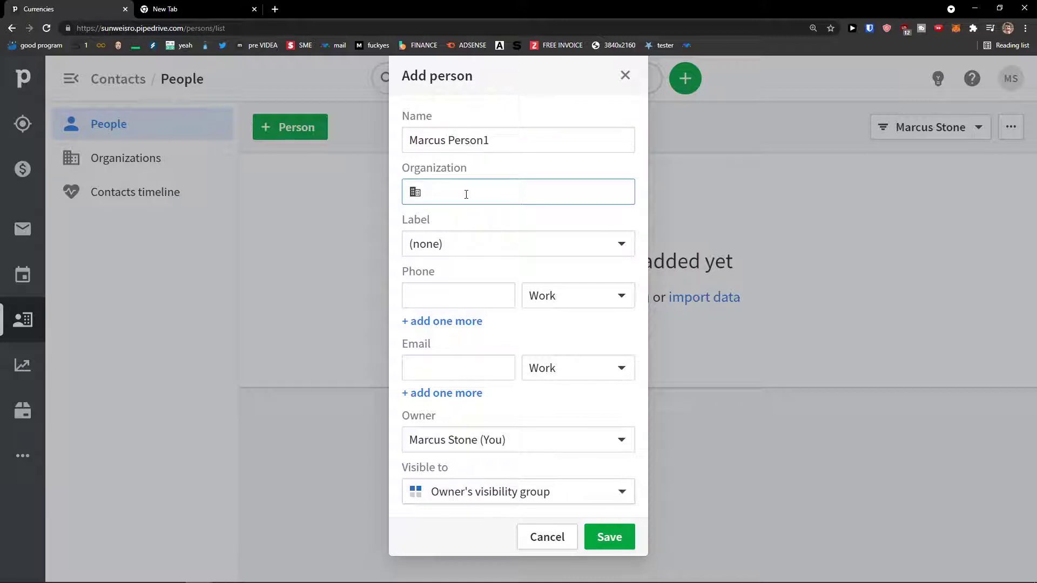
pyautogui.press('BackSpace')
pyautogui.press('BackSpace')
pyautogui.click(480, 243)
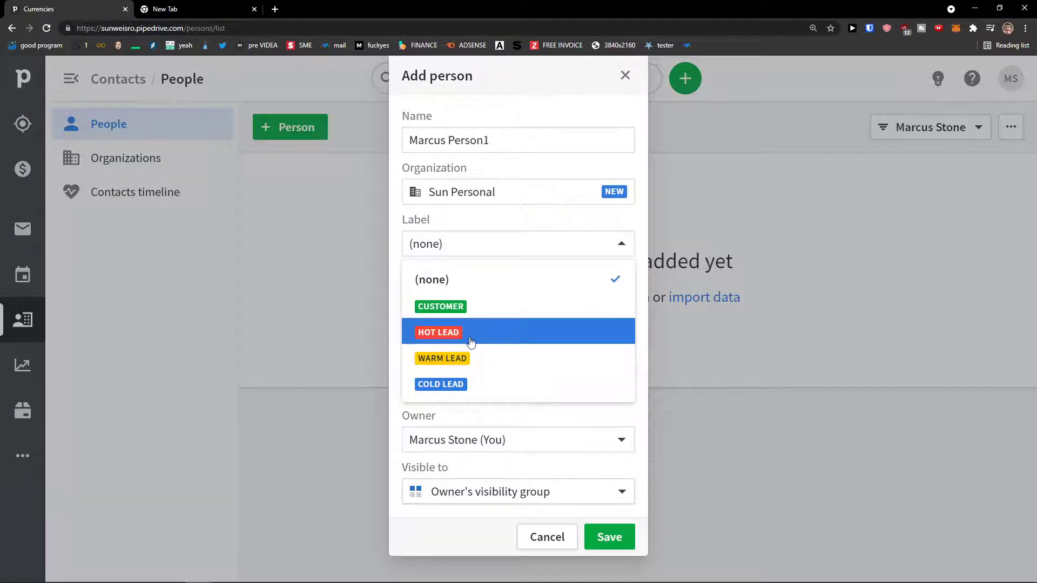
pyautogui.click(479, 384)
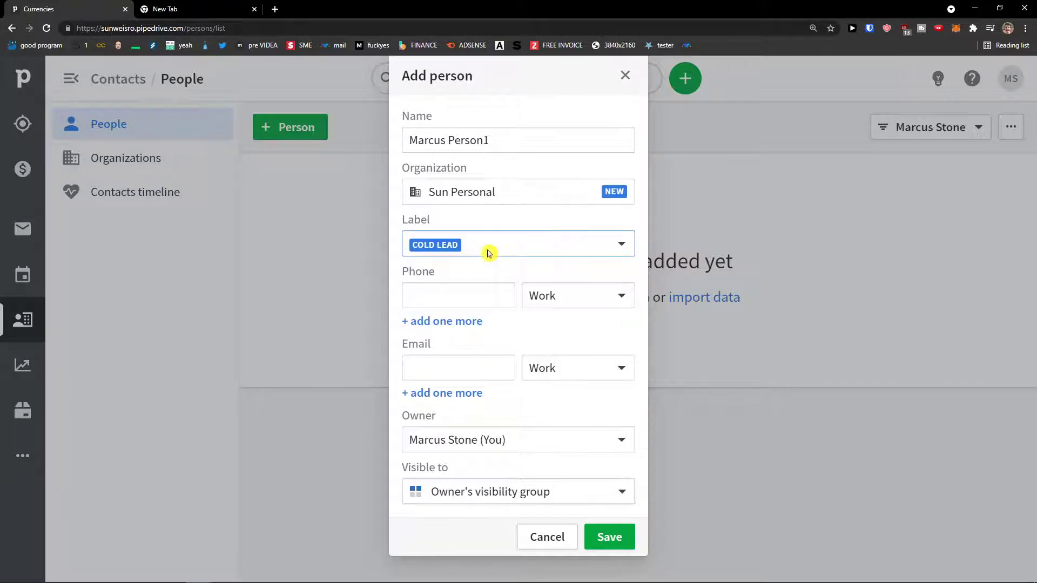
# Add the contact's work phone number and a corrected e-mail address.
pyautogui.click(480, 294)
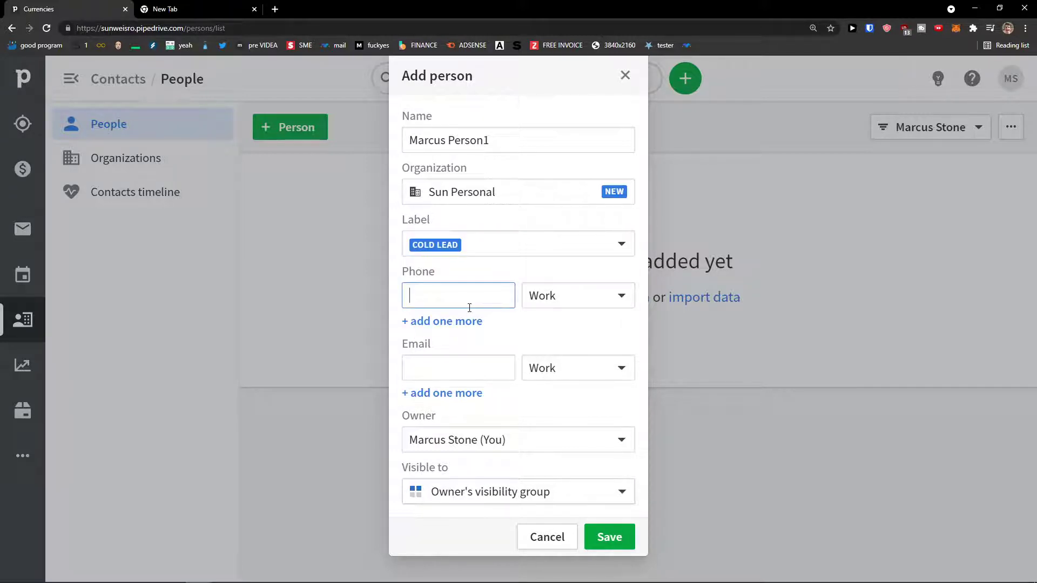
pyautogui.click(457, 369)
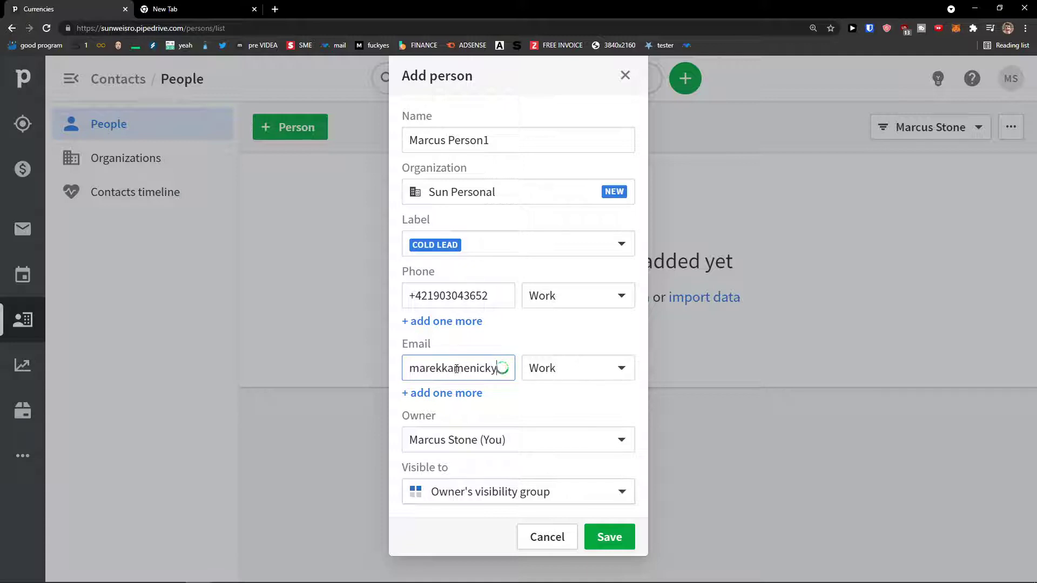
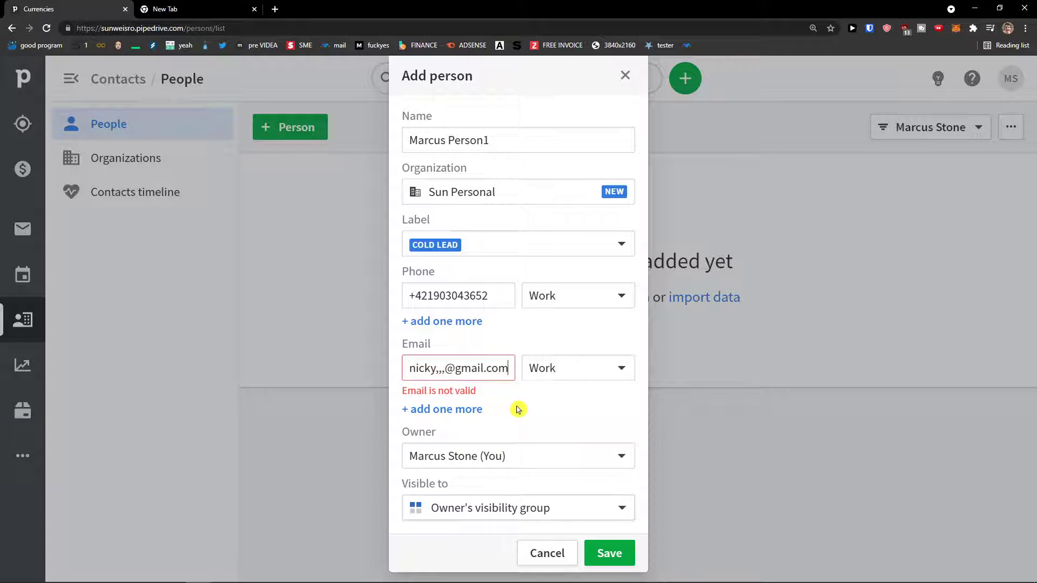
pyautogui.moveTo(447, 369); pyautogui.dragTo(437, 370)
pyautogui.write('0')
pyautogui.click(500, 402)
pyautogui.click(500, 370)
pyautogui.write('0')
pyautogui.click(523, 418)
# Keep the current owner and the owner's visibility group, then save the contact.
pyautogui.click(504, 440)
pyautogui.click(507, 445)
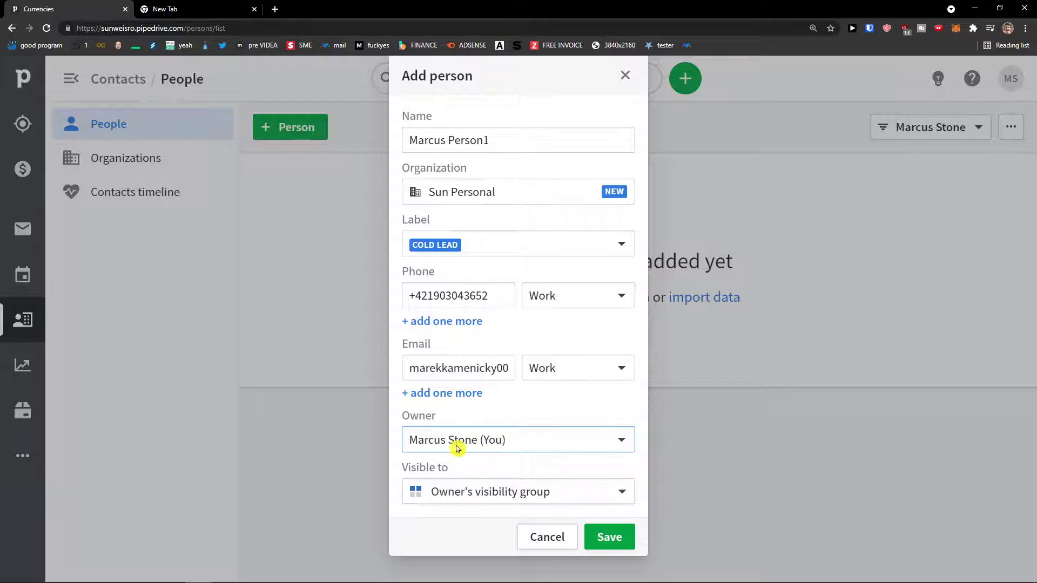
pyautogui.click(475, 489)
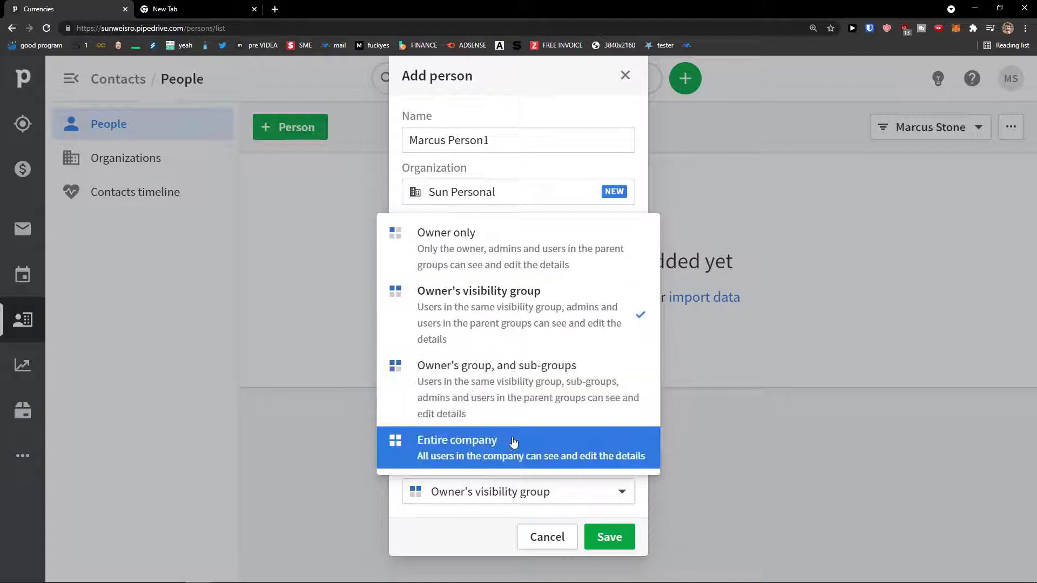
pyautogui.click(493, 384)
pyautogui.click(556, 491)
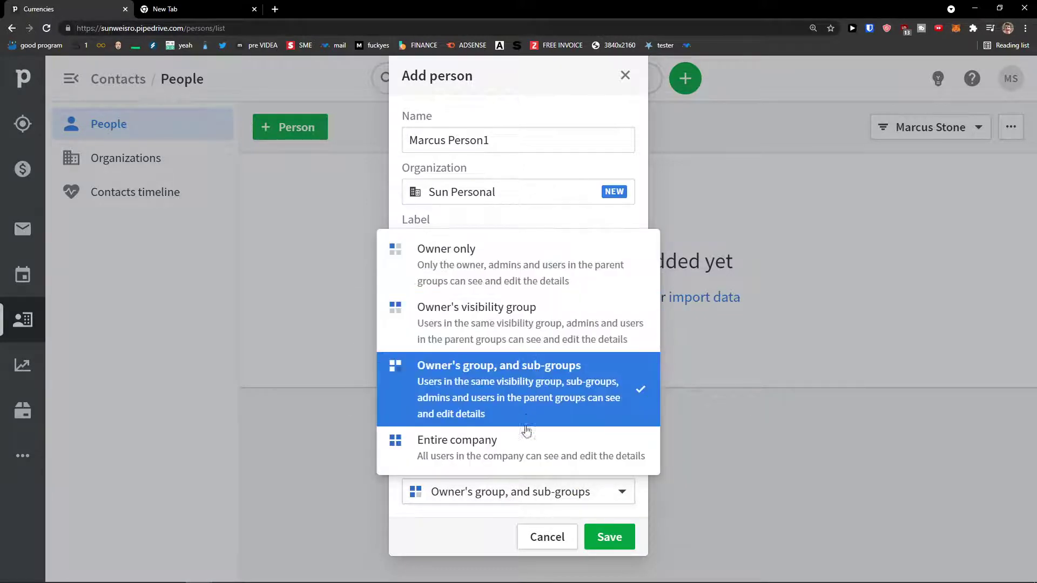
pyautogui.click(516, 270)
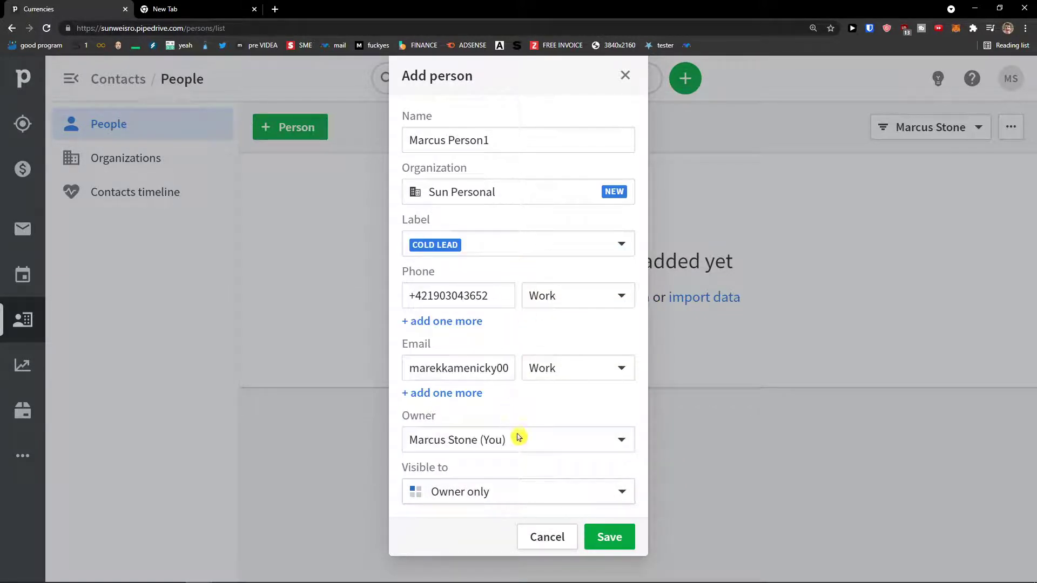
pyautogui.click(565, 494)
pyautogui.click(502, 316)
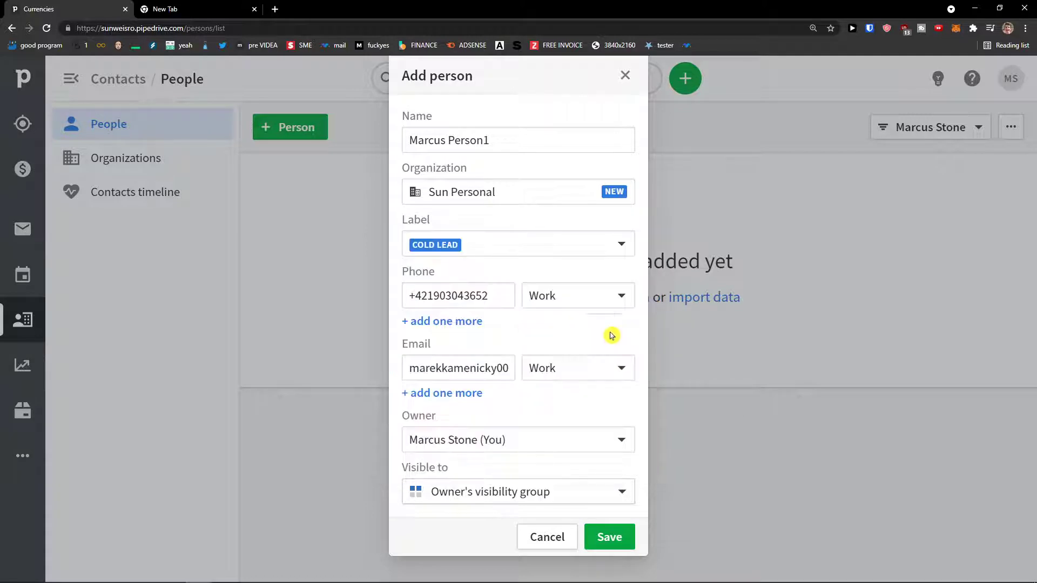
pyautogui.click(617, 537)
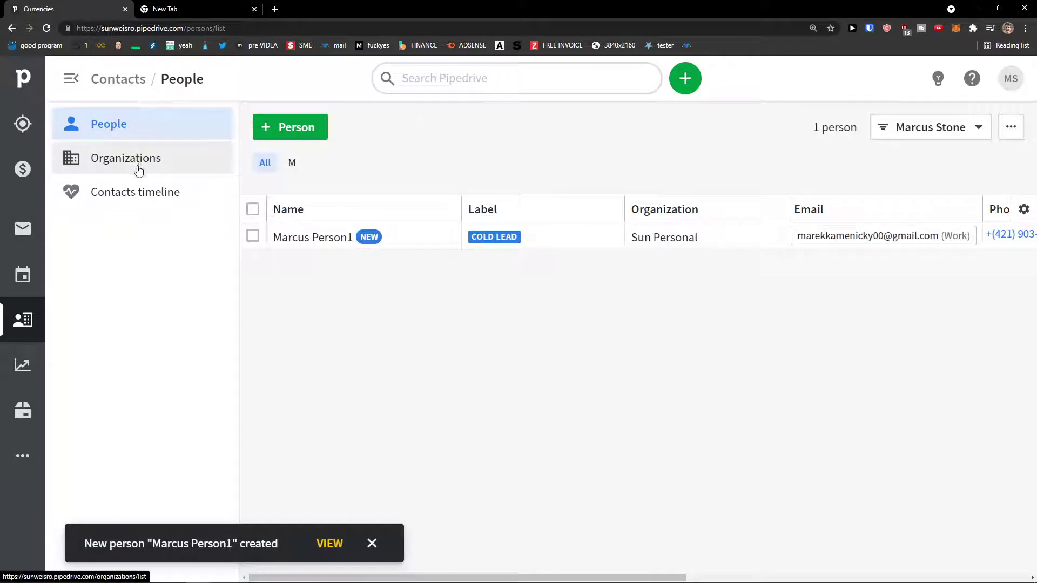
# Start a new organization named Sun Company labelled COLD LEAD.
pyautogui.click(139, 171)
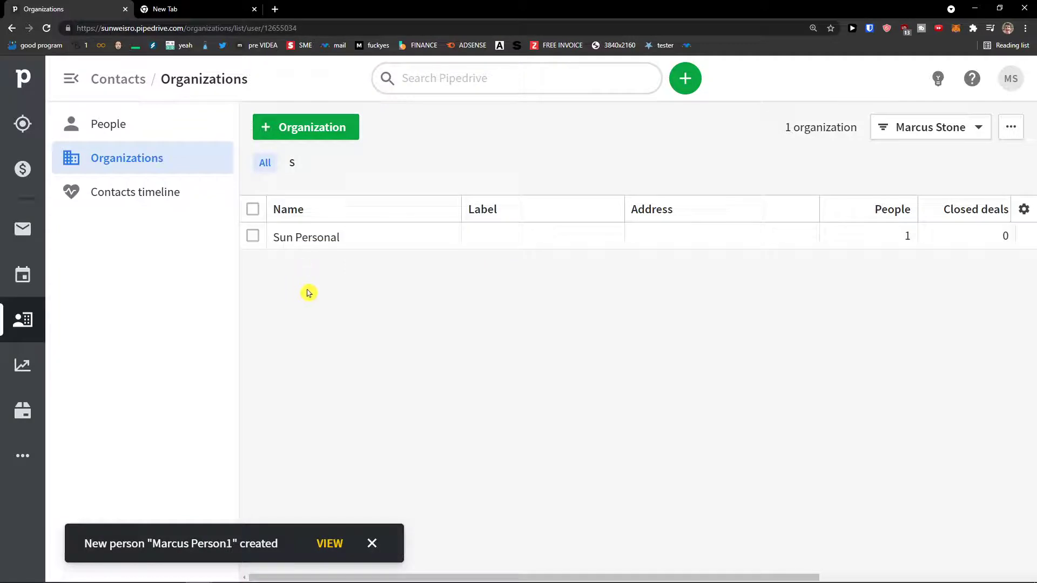
pyautogui.click(306, 132)
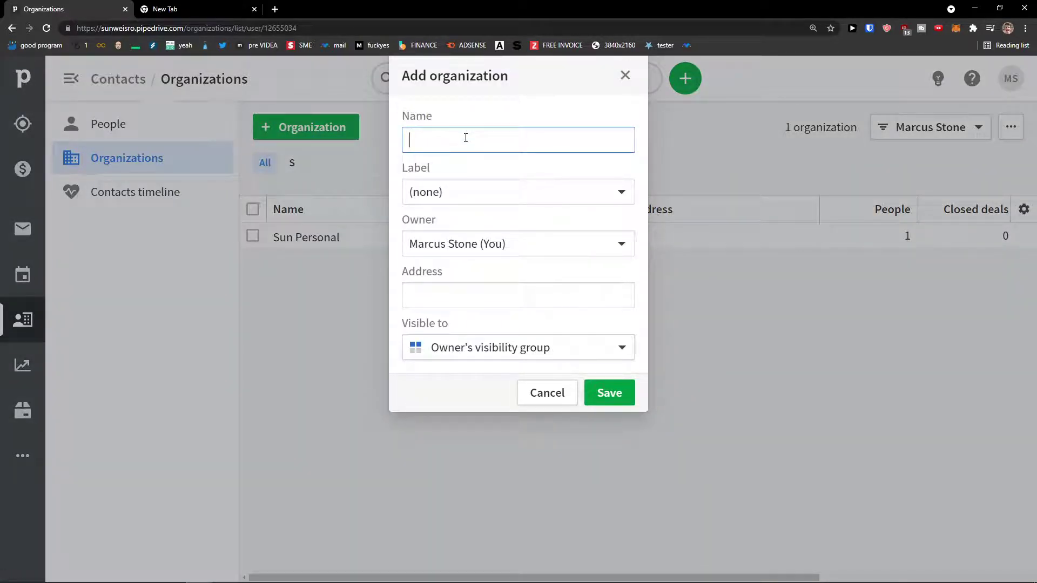
pyautogui.write('Sun Company')
pyautogui.click(465, 191)
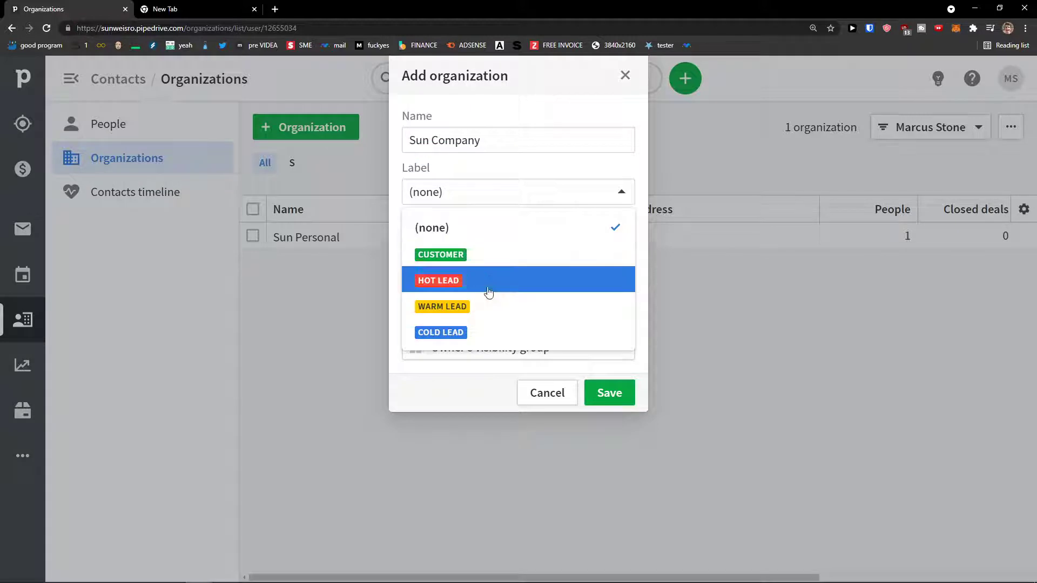
pyautogui.click(486, 329)
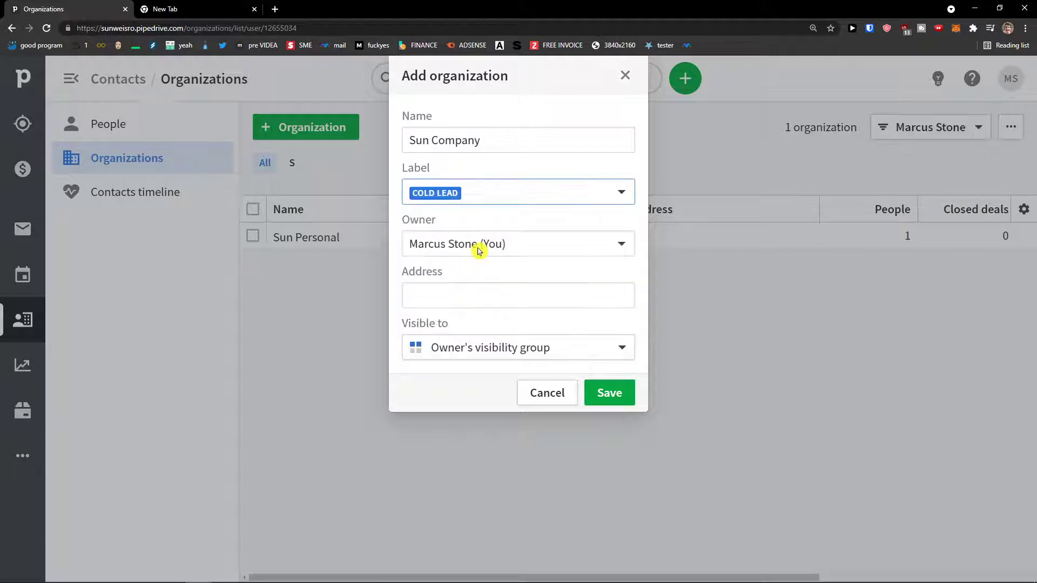
# Set its address to California City, CA, USA and save it.
pyautogui.click(475, 290)
pyautogui.write('Californi')
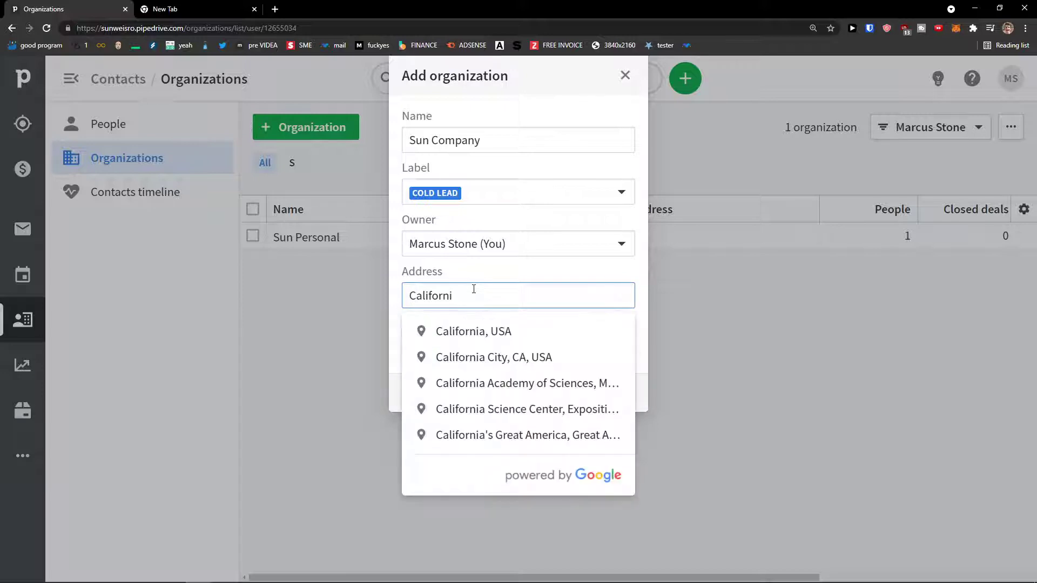
pyautogui.click(477, 354)
pyautogui.click(473, 380)
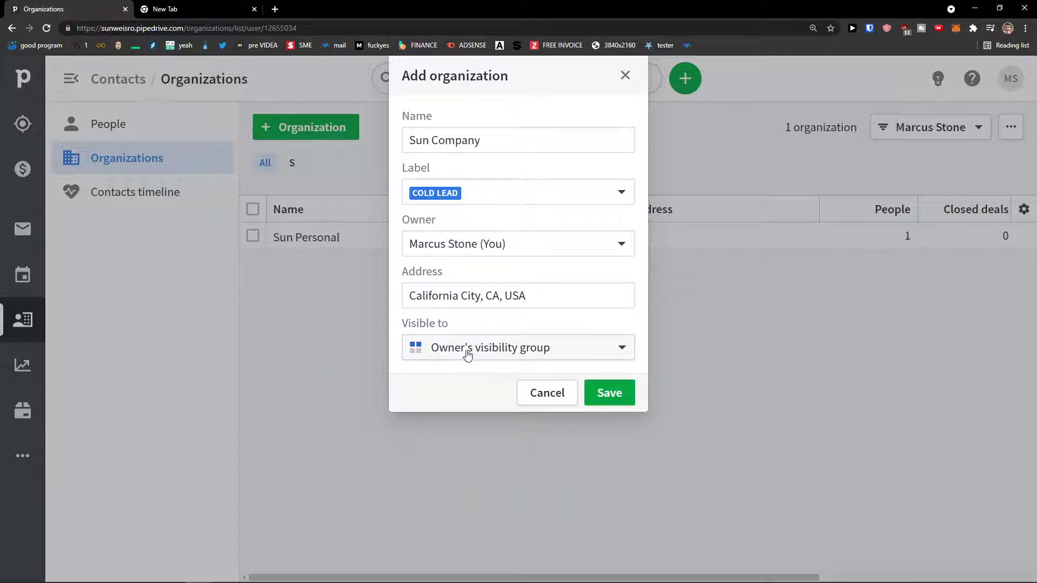
pyautogui.click(599, 388)
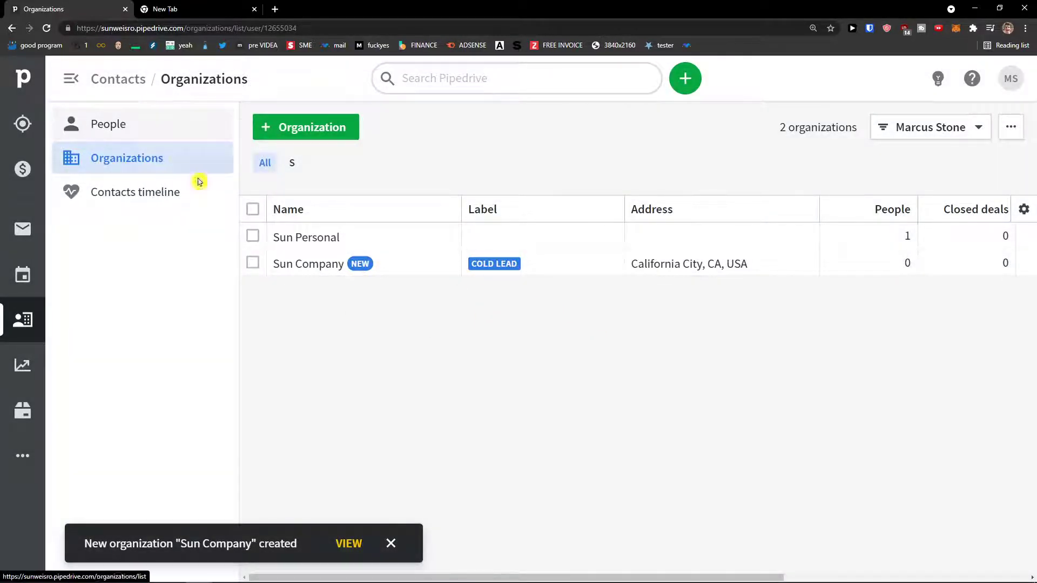
# Open the People list, briefly filtering to names starting with M, then back to all.
pyautogui.click(114, 142)
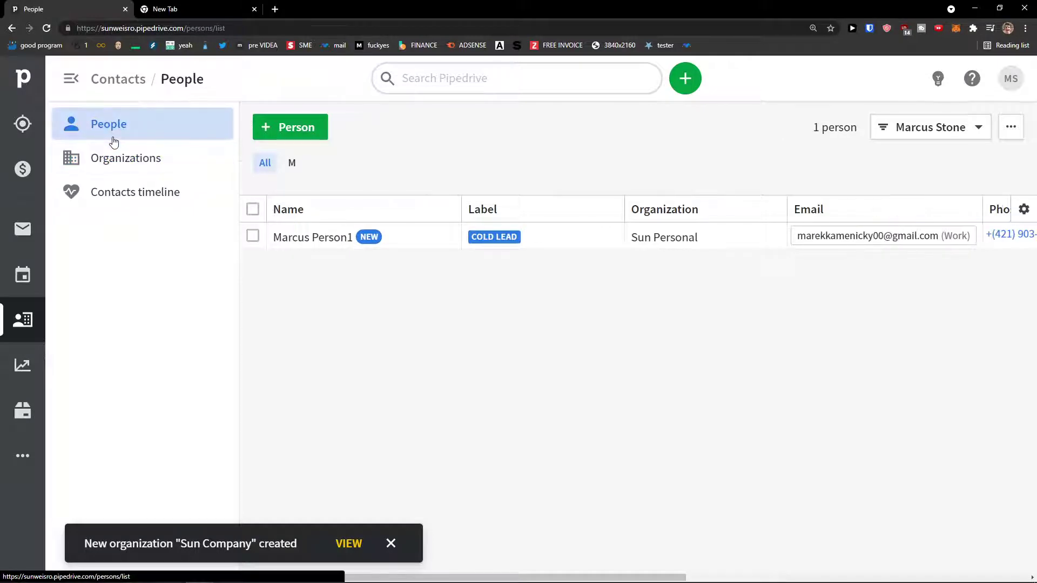
pyautogui.click(290, 167)
pyautogui.click(270, 165)
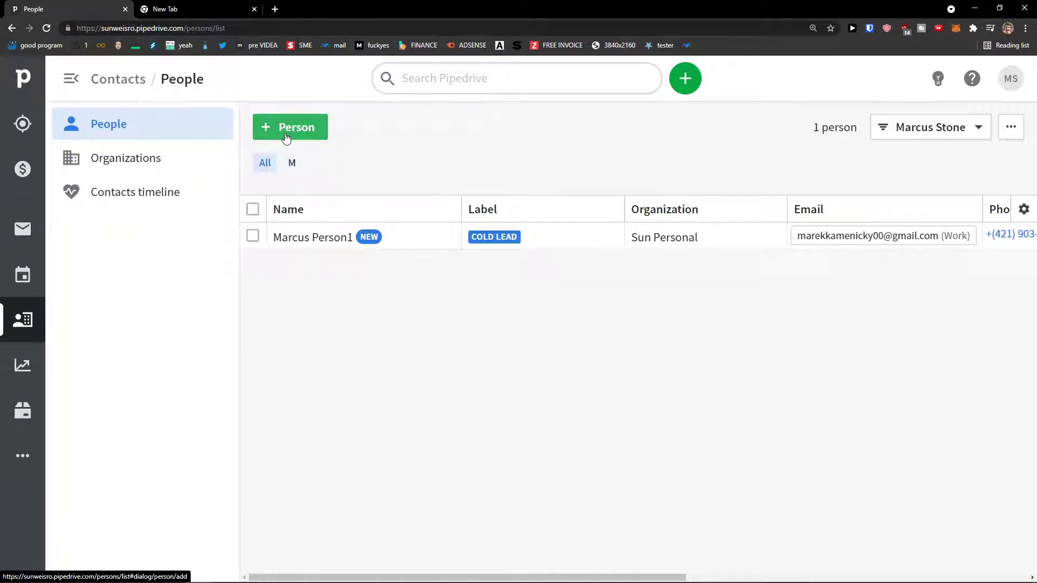
# Start a new person linked to Sun Company, then discard the form.
pyautogui.click(286, 136)
pyautogui.click(510, 196)
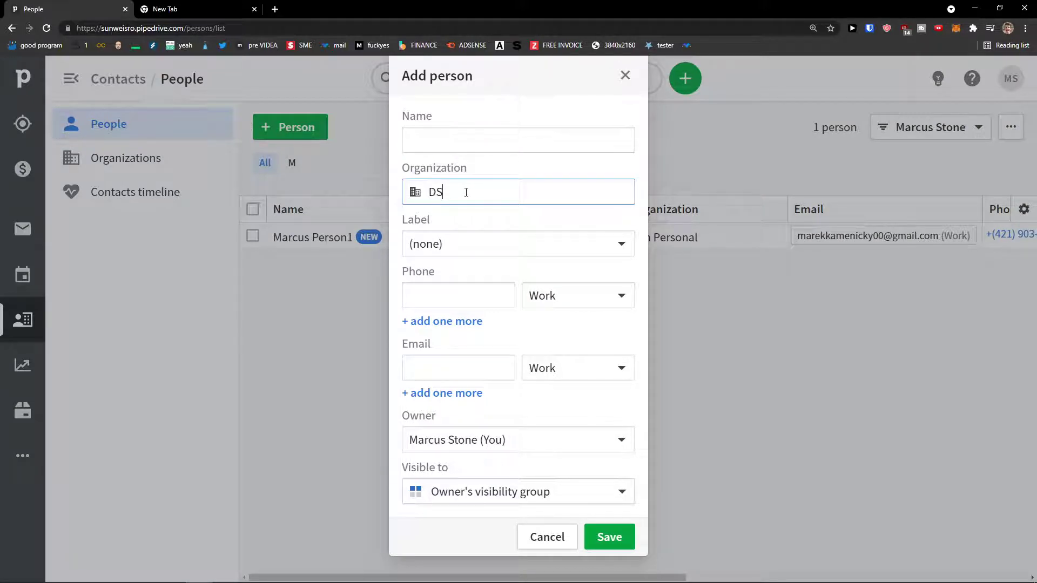
pyautogui.write('Sun')
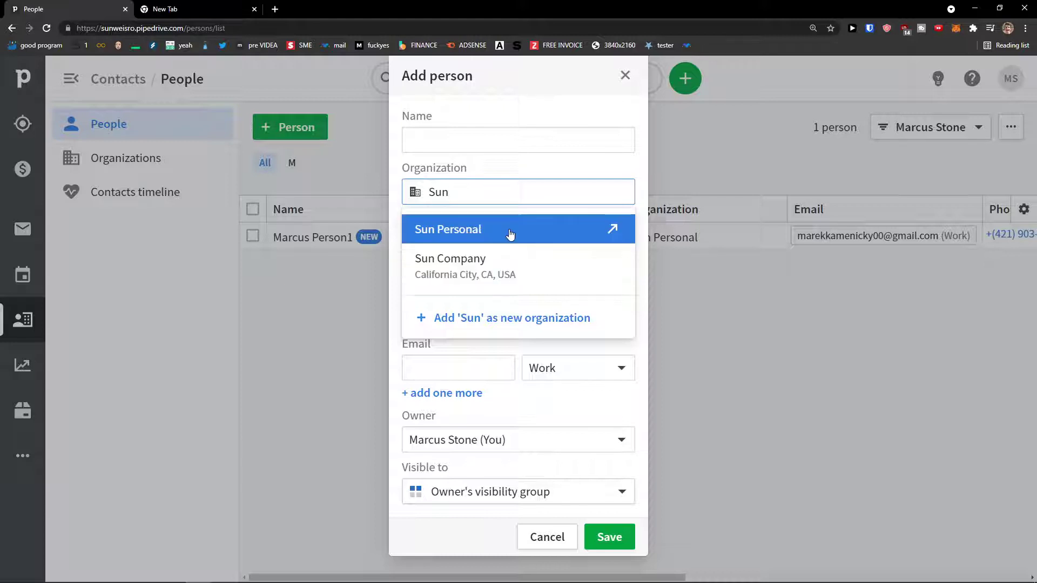
pyautogui.click(490, 274)
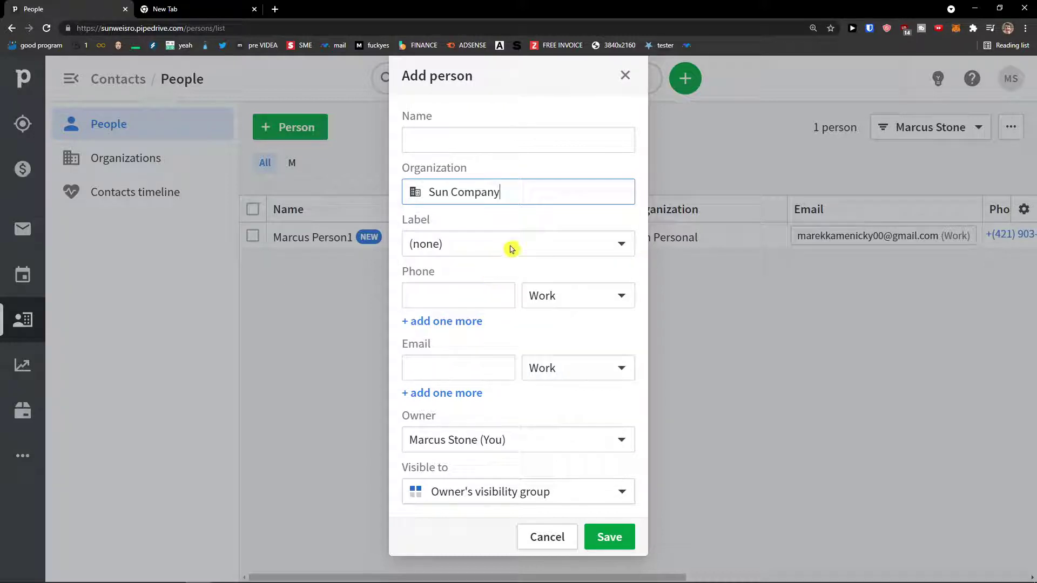
pyautogui.click(625, 75)
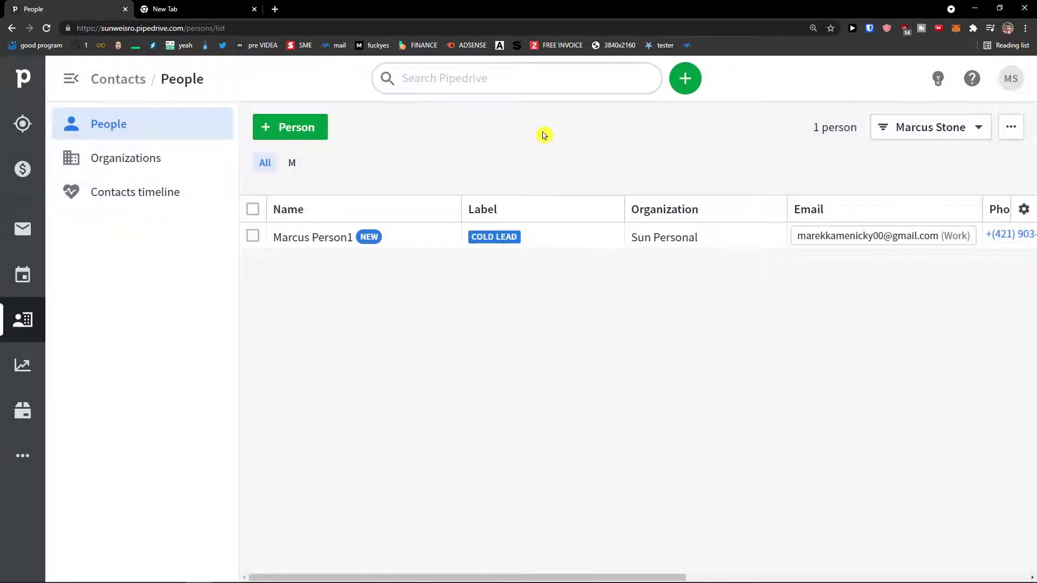
# Look at the owner filter and extra list actions, then switch to the Contacts timeline.
pyautogui.click(979, 134)
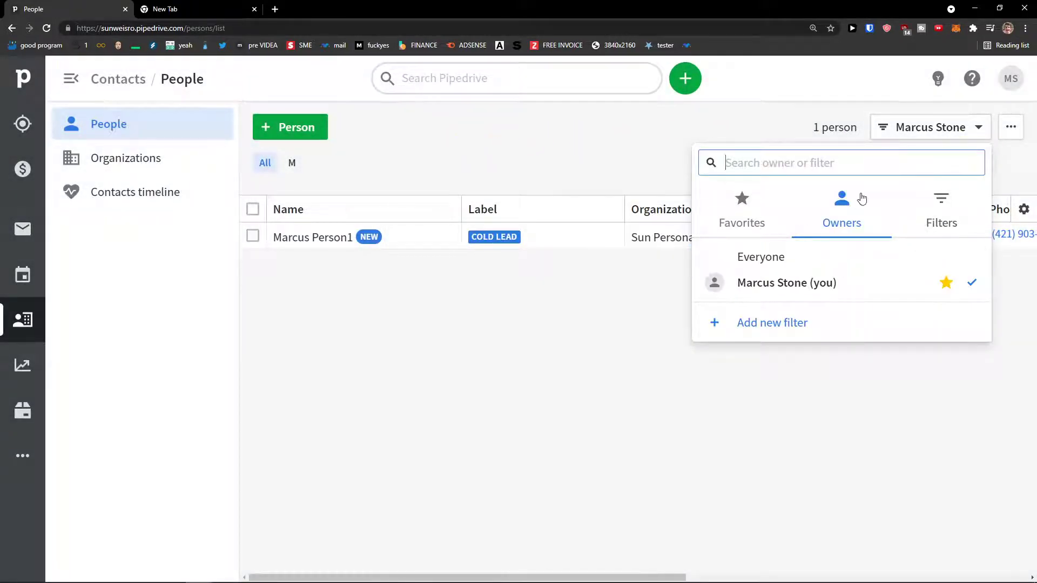
pyautogui.click(1001, 136)
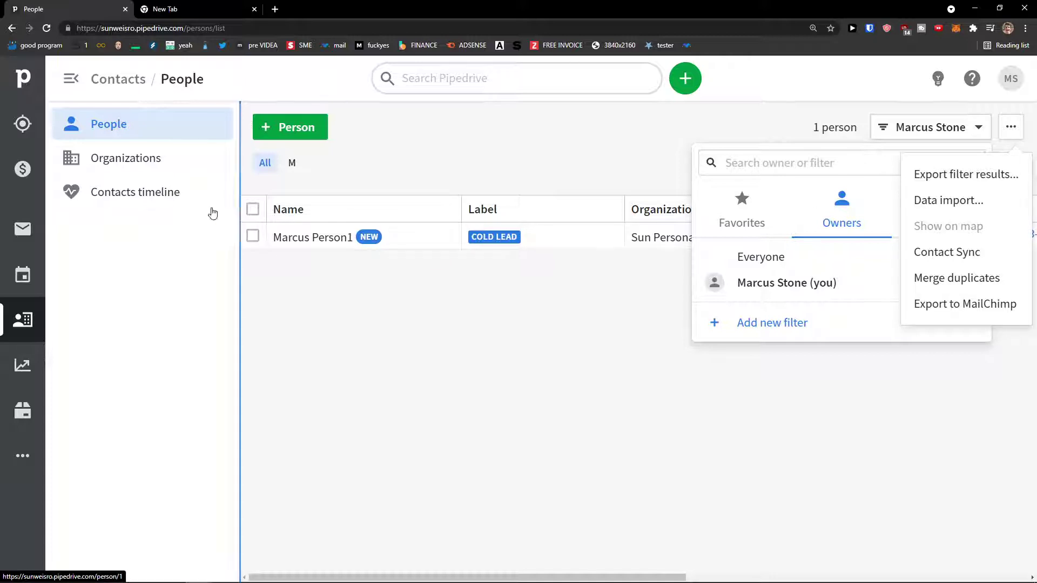
pyautogui.click(176, 204)
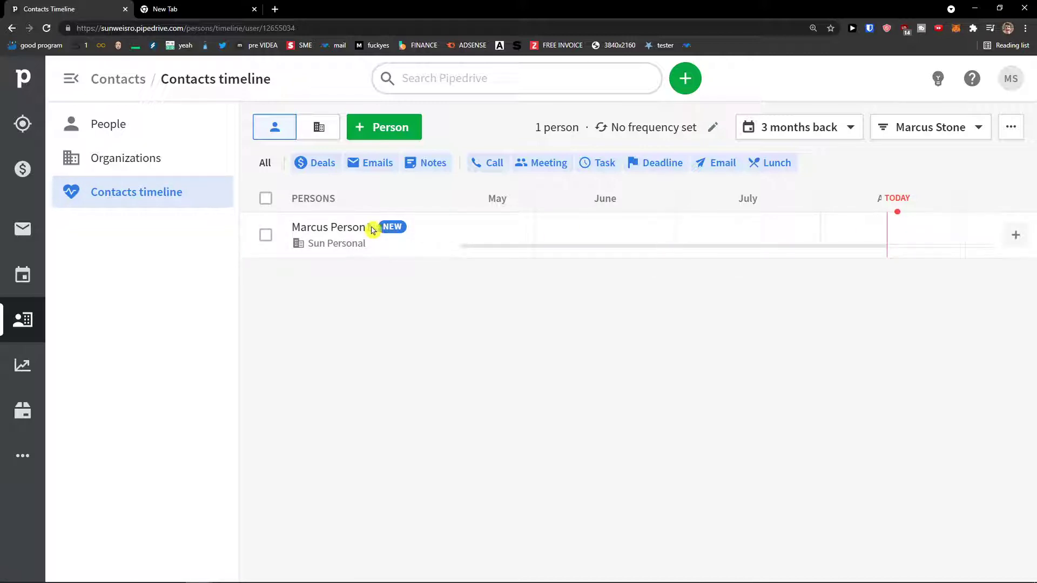
# Open the Sun Personal contact's detail page and review its label, organization, deals and history.
pyautogui.click(351, 230)
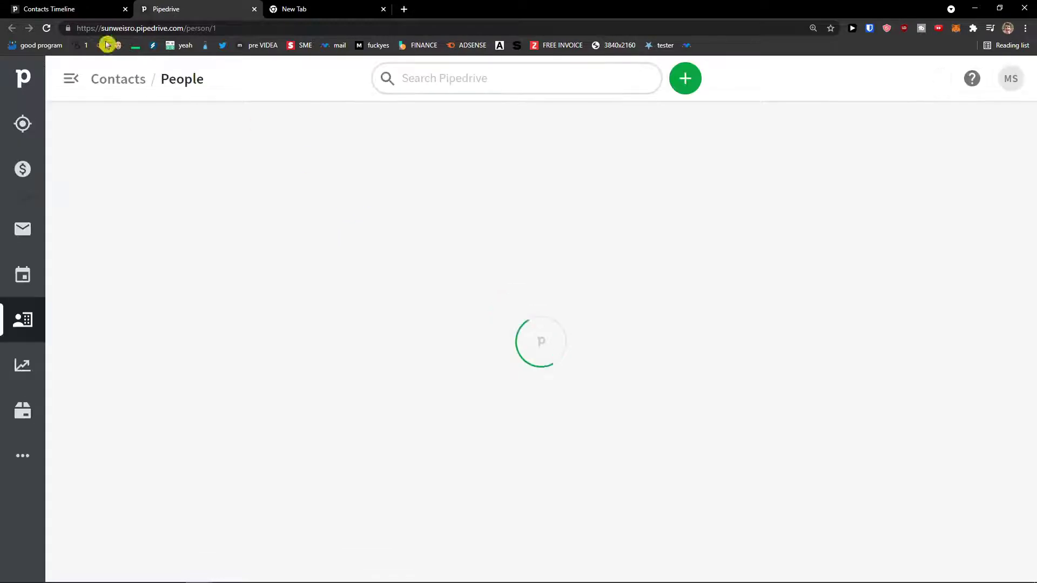
pyautogui.click(61, 6)
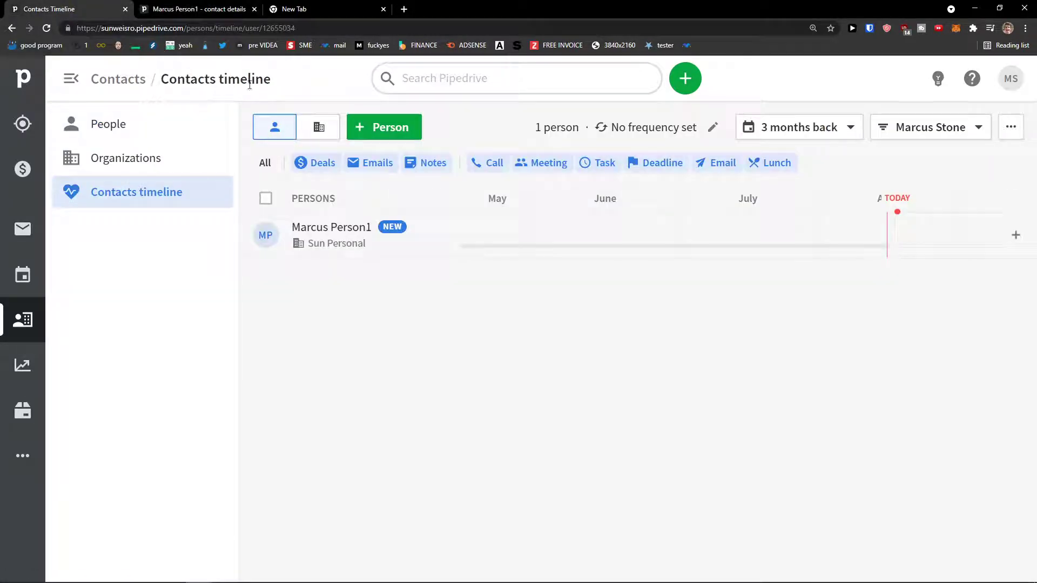
pyautogui.click(348, 238)
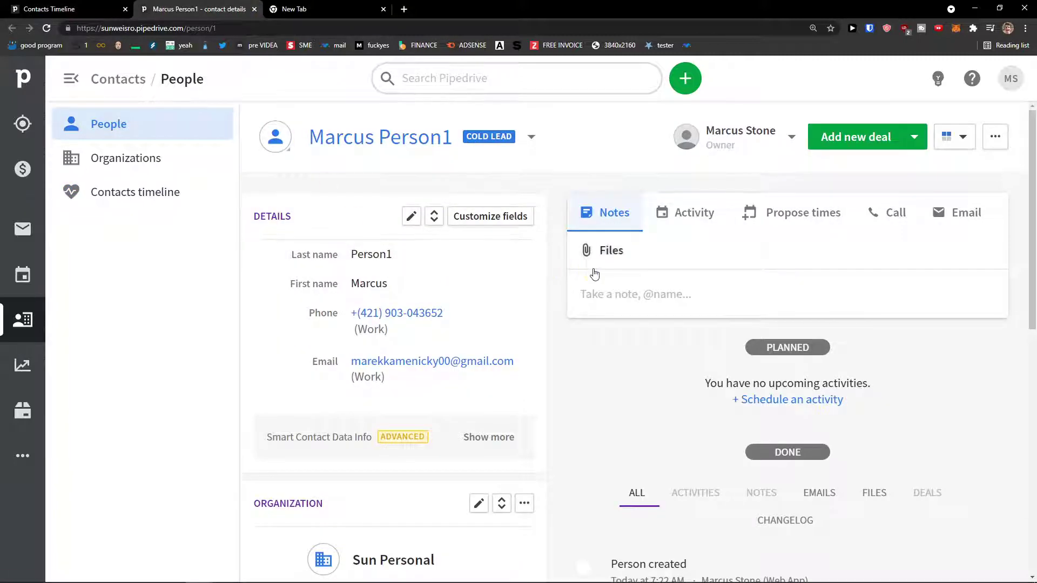
pyautogui.scroll(-2, 555, 292)
pyautogui.scroll(2, 546, 292)
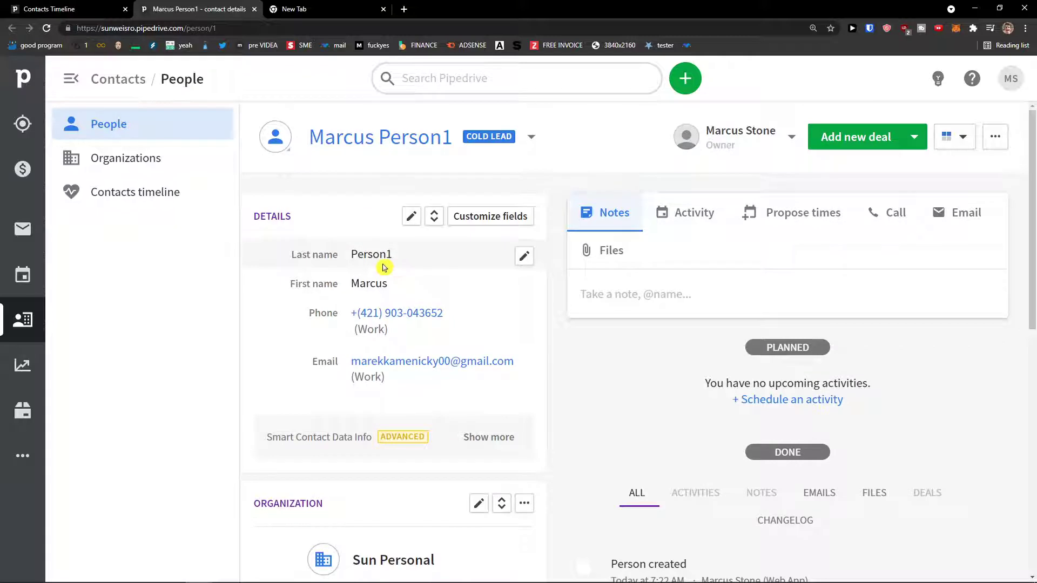
pyautogui.scroll(-3, 356, 324)
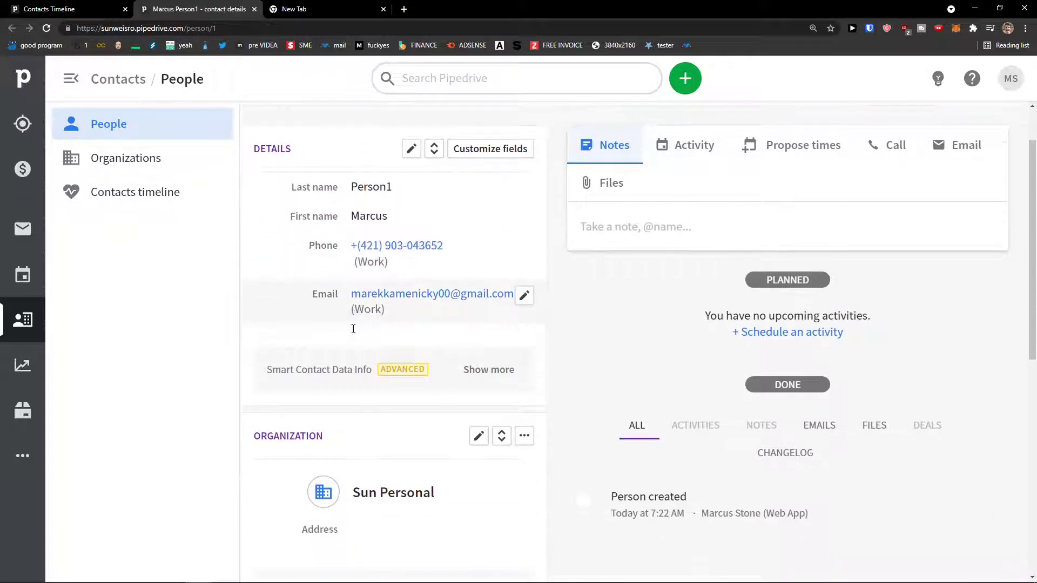
pyautogui.scroll(-4, 362, 326)
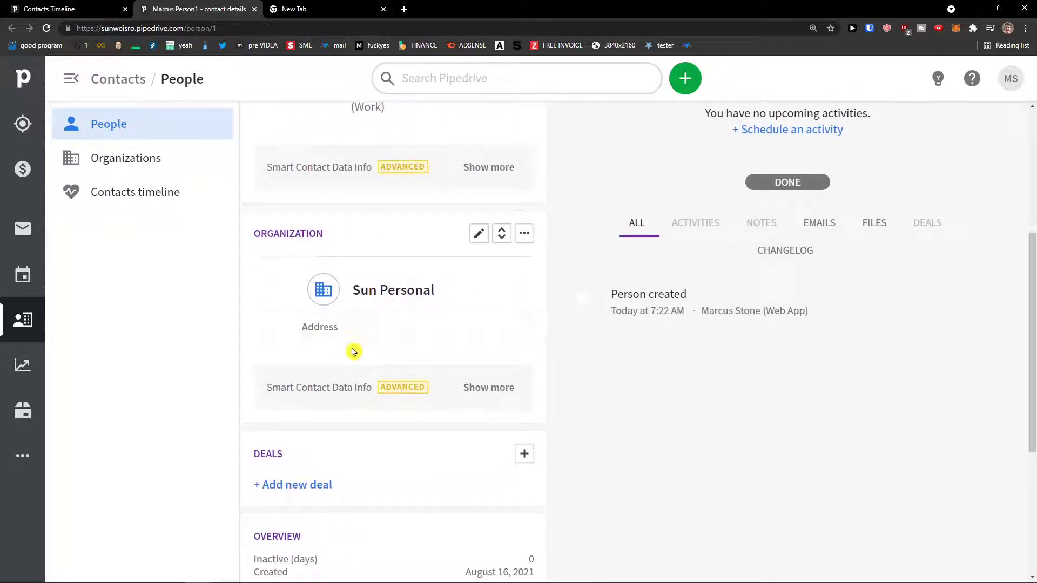
pyautogui.scroll(-1, 303, 356)
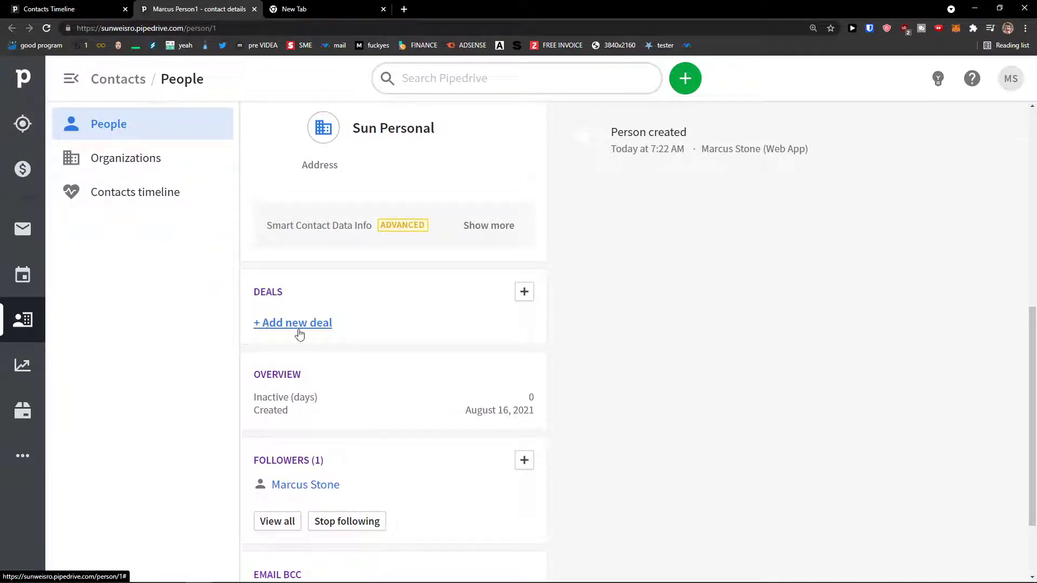
pyautogui.scroll(-2, 280, 331)
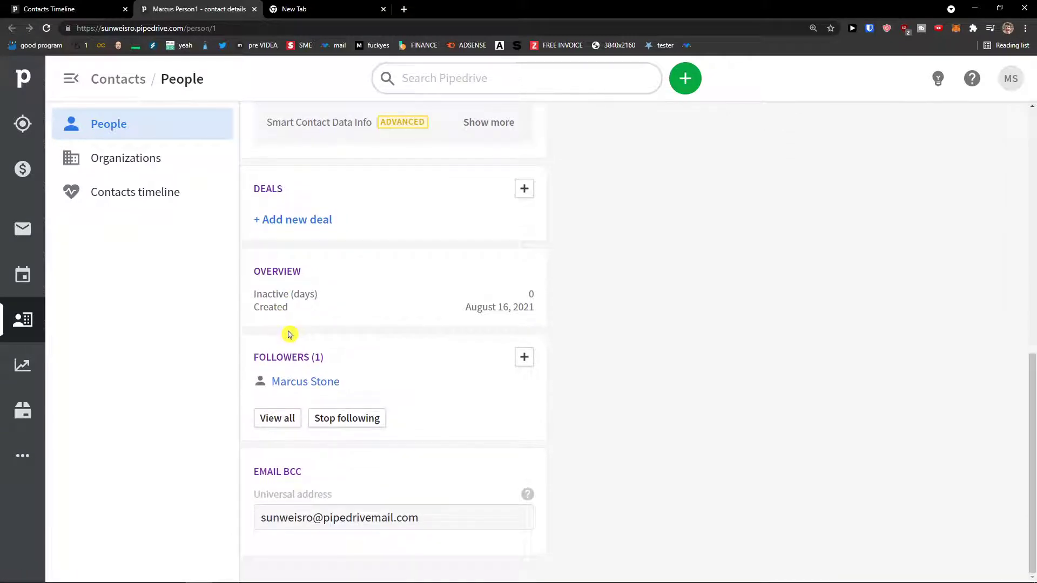
pyautogui.scroll(7, 310, 255)
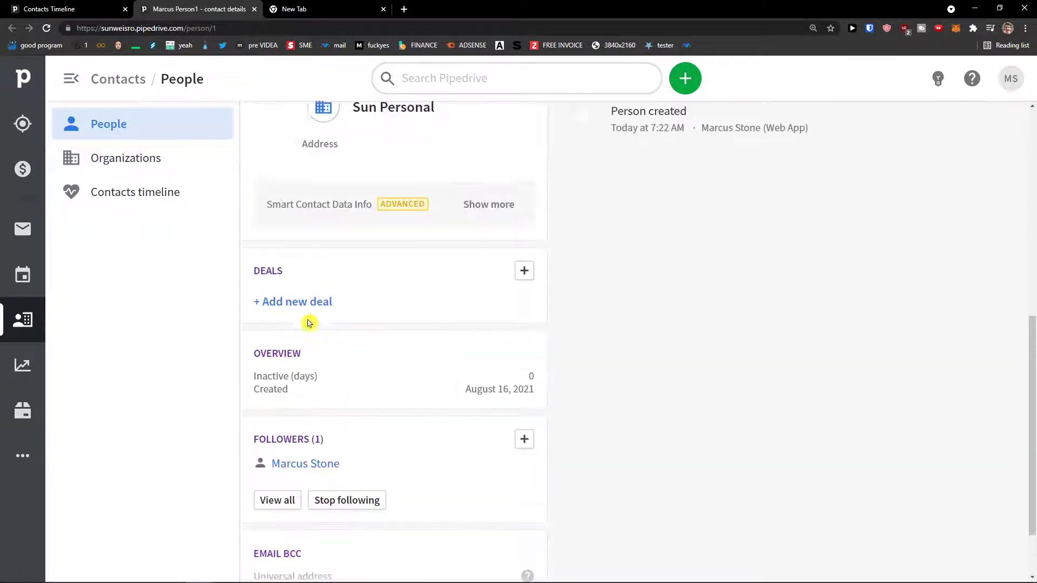
pyautogui.scroll(3, 320, 344)
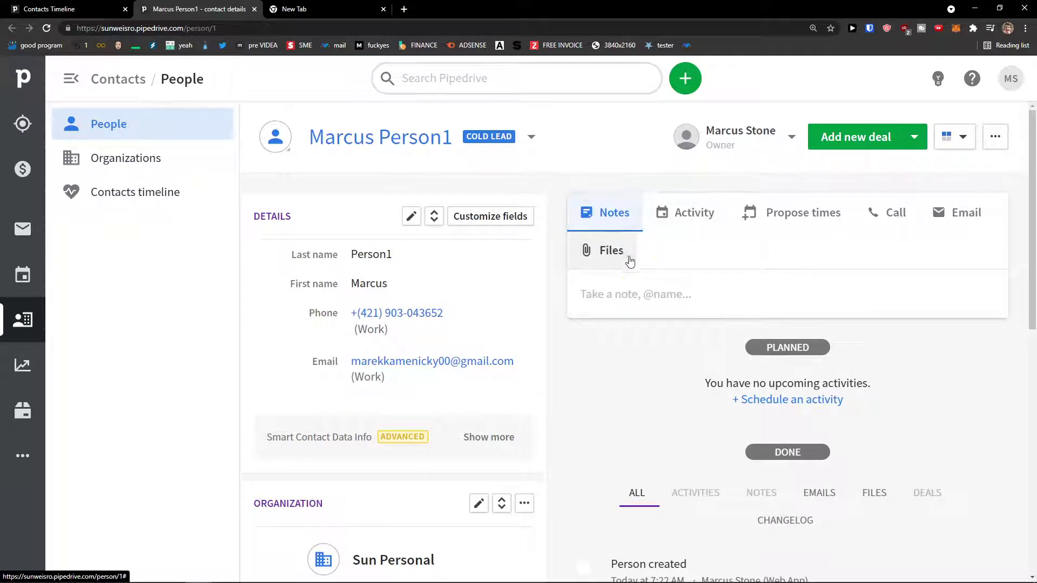
# Try the contact's activity scheduler, clicking into the activity name field.
pyautogui.click(685, 222)
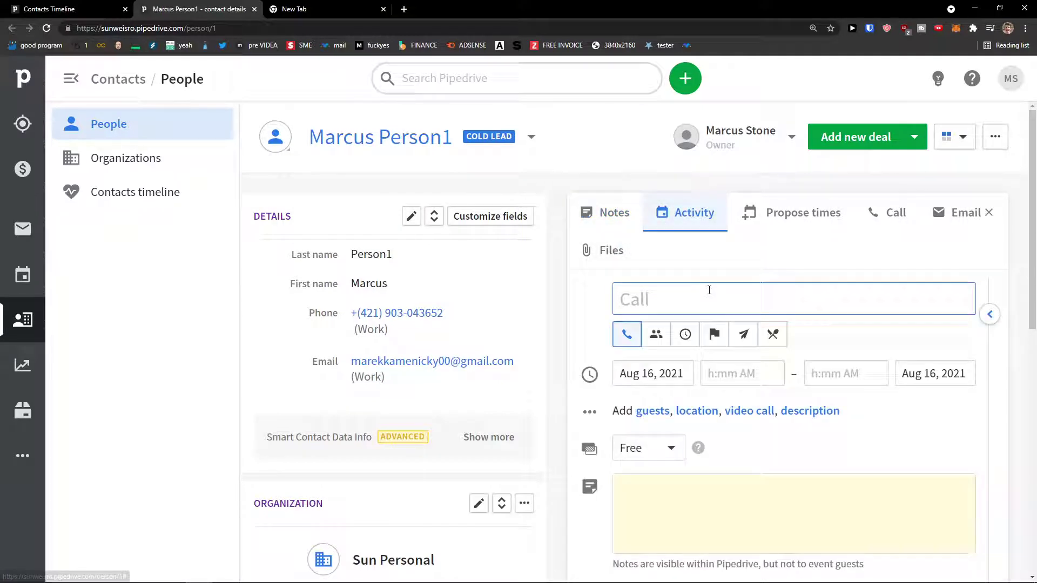
pyautogui.scroll(-1, 705, 296)
pyautogui.scroll(-1, 702, 294)
pyautogui.scroll(2, 694, 292)
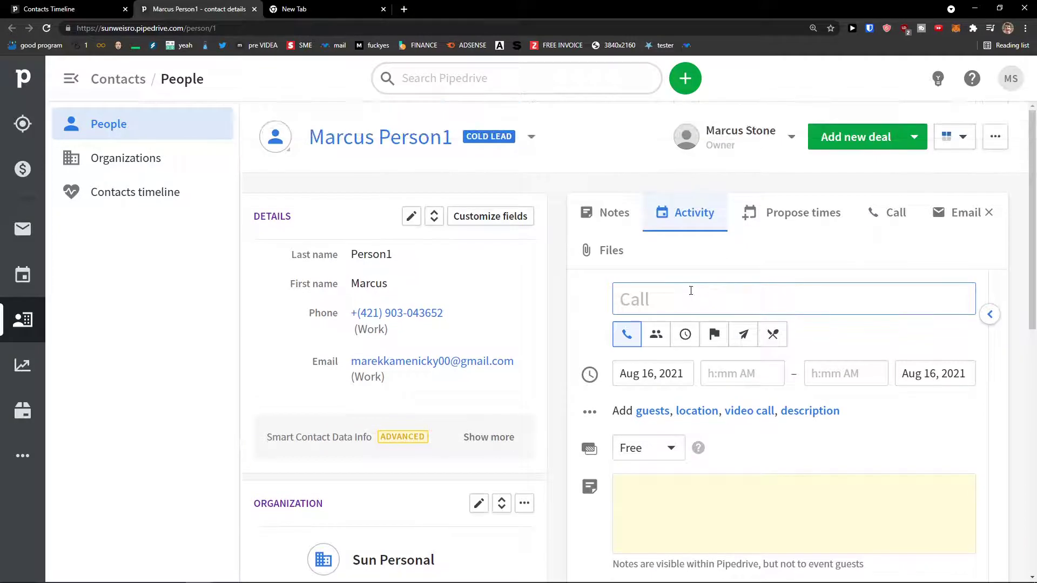
pyautogui.click(675, 285)
pyautogui.scroll(-1, 683, 278)
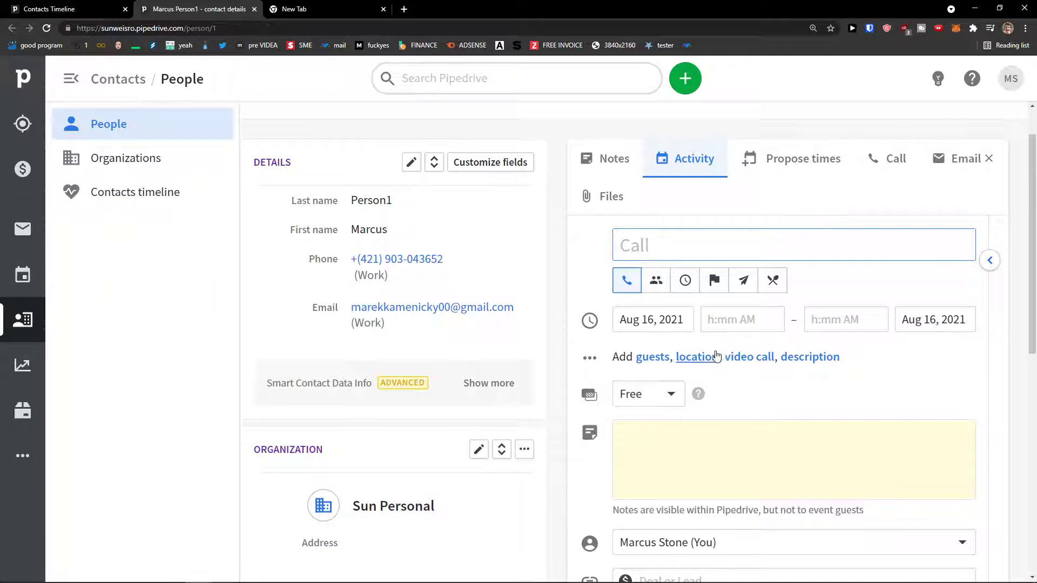
pyautogui.scroll(-1, 703, 370)
pyautogui.scroll(-3, 703, 369)
pyautogui.scroll(4, 696, 381)
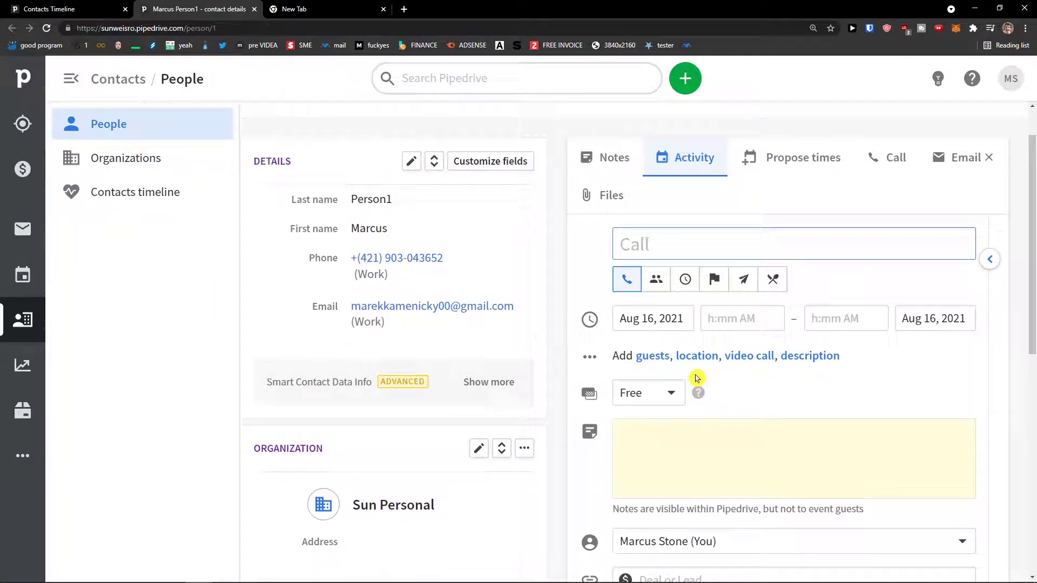
pyautogui.scroll(1, 730, 251)
# Look at the meeting-time proposal, call logging and email panels for the contact.
pyautogui.click(766, 219)
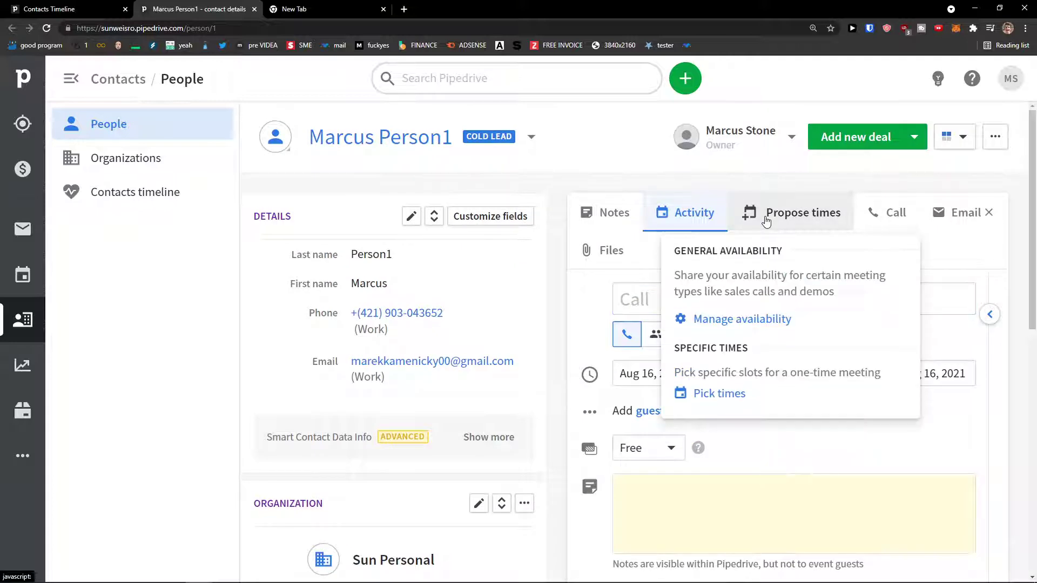
pyautogui.click(897, 214)
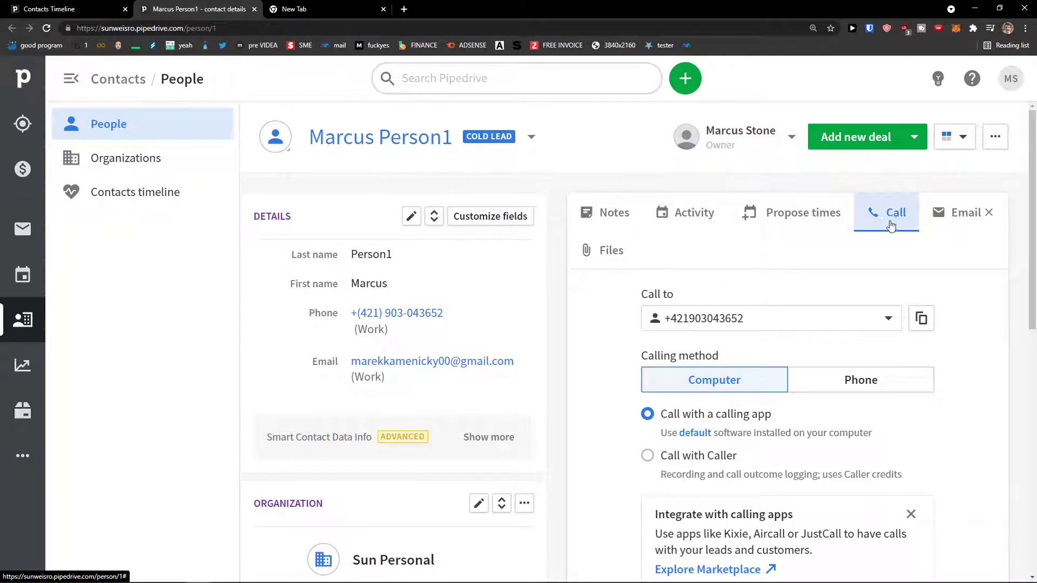
pyautogui.click(938, 222)
pyautogui.scroll(-1, 845, 302)
pyautogui.scroll(-1, 833, 312)
pyautogui.scroll(2, 756, 270)
# Return to the activity form, click into its note, then go back to People.
pyautogui.click(704, 226)
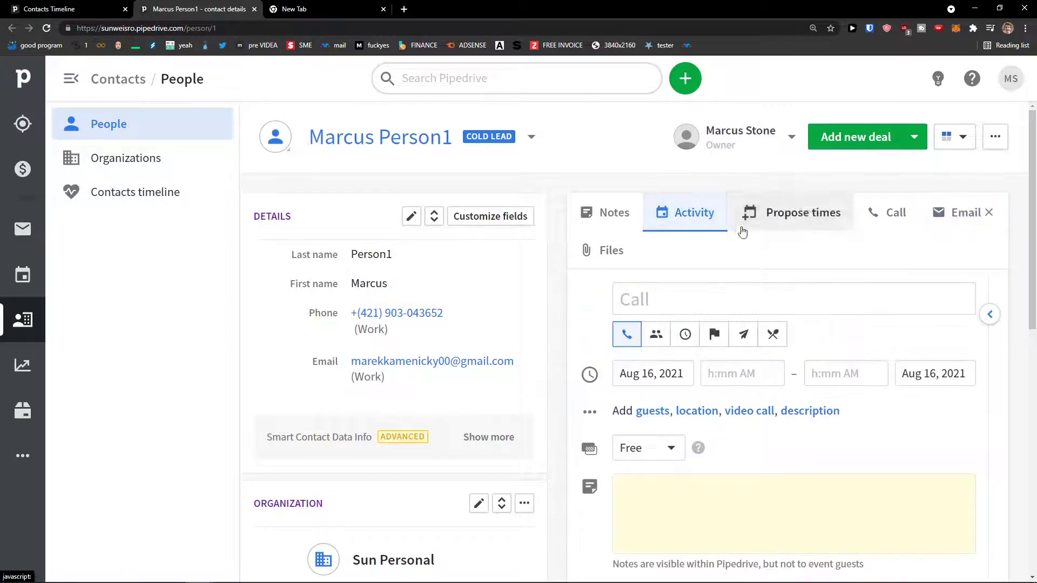
pyautogui.scroll(-2, 702, 345)
pyautogui.click(714, 385)
pyautogui.scroll(2, 578, 239)
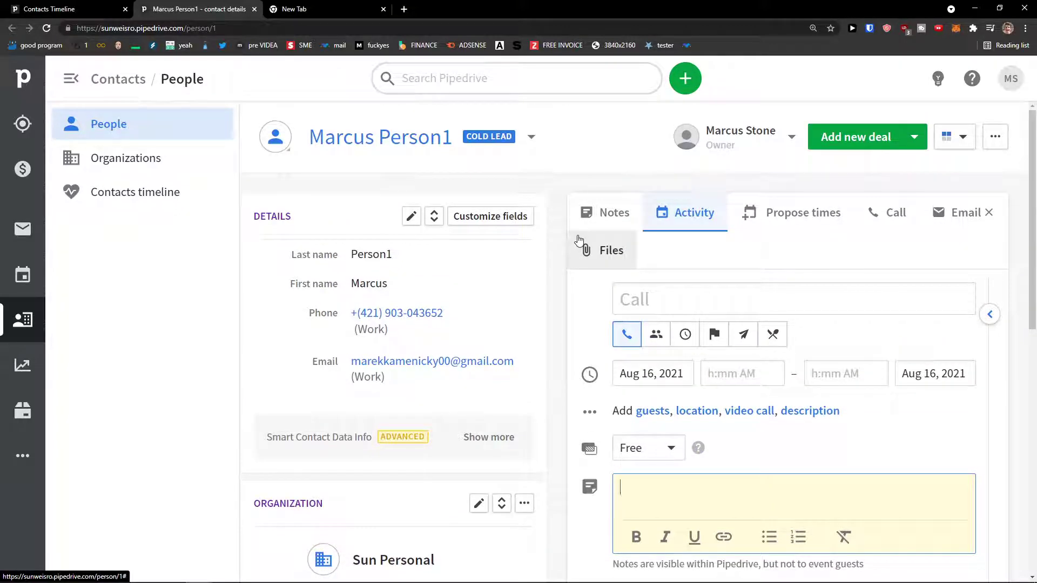
pyautogui.click(168, 138)
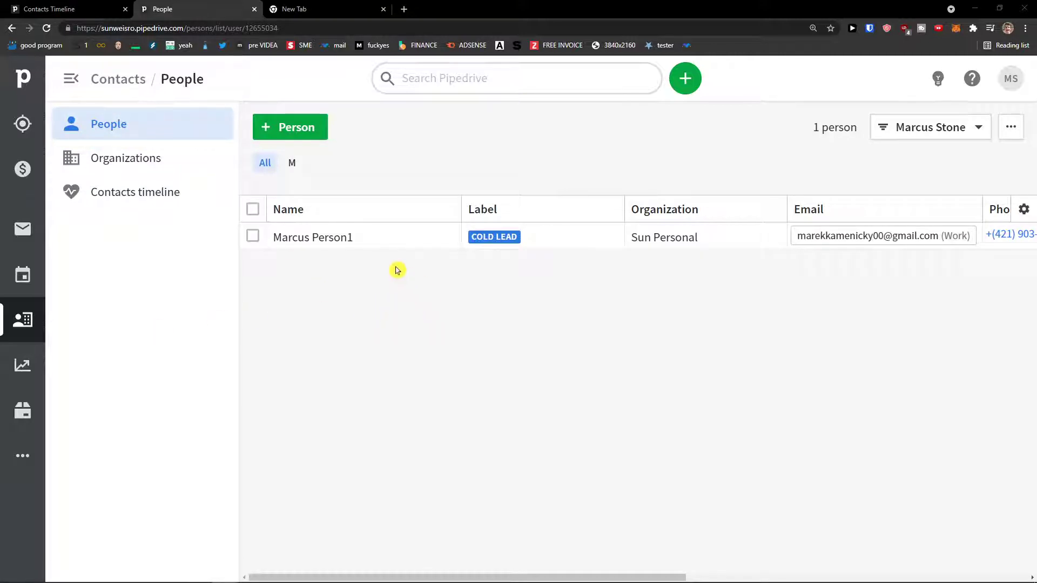
# Open the empty Products catalogue and start a new product.
pyautogui.click(26, 407)
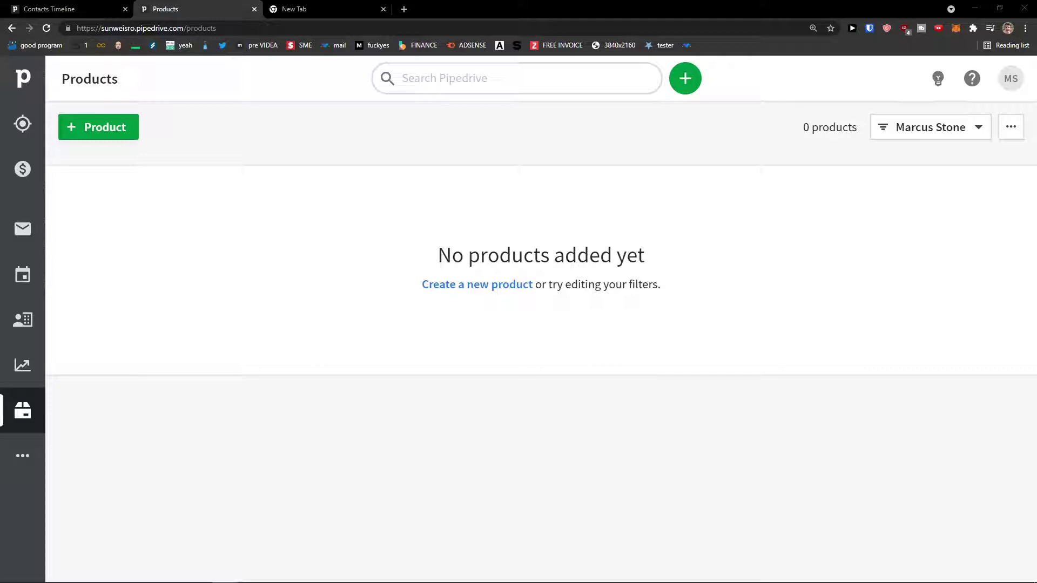
pyautogui.click(98, 129)
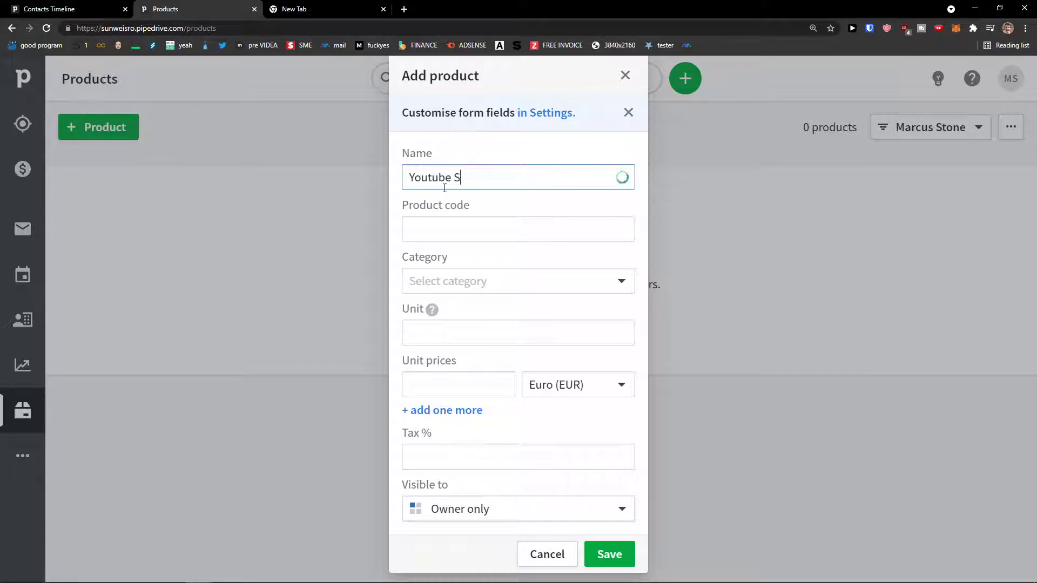
# Enter product code YS-121 and create Youtube as a new category.
pyautogui.press('Tab')
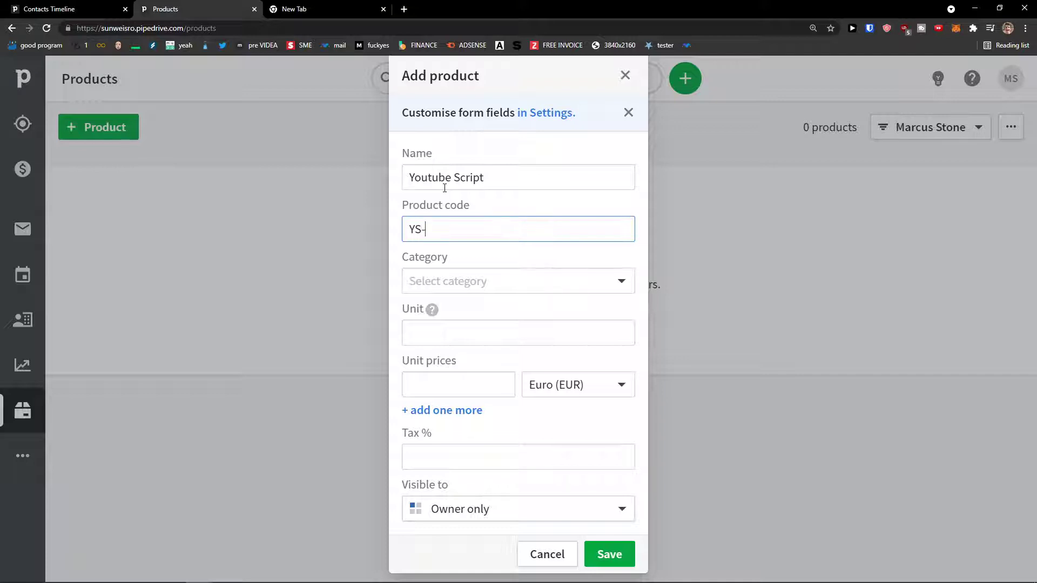
pyautogui.moveTo(468, 235); pyautogui.dragTo(298, 225)
pyautogui.click(467, 283)
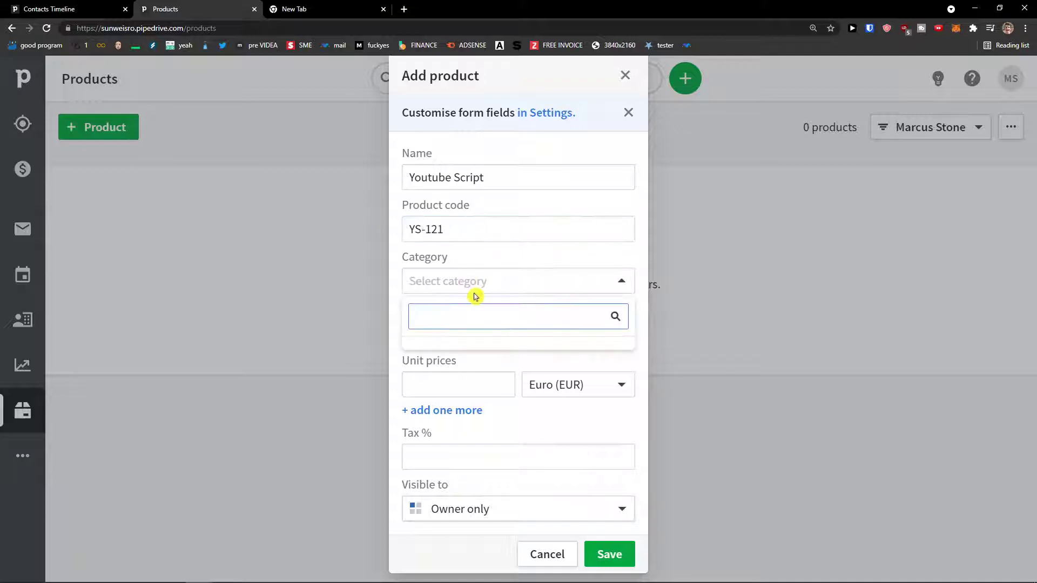
pyautogui.write('Youtube')
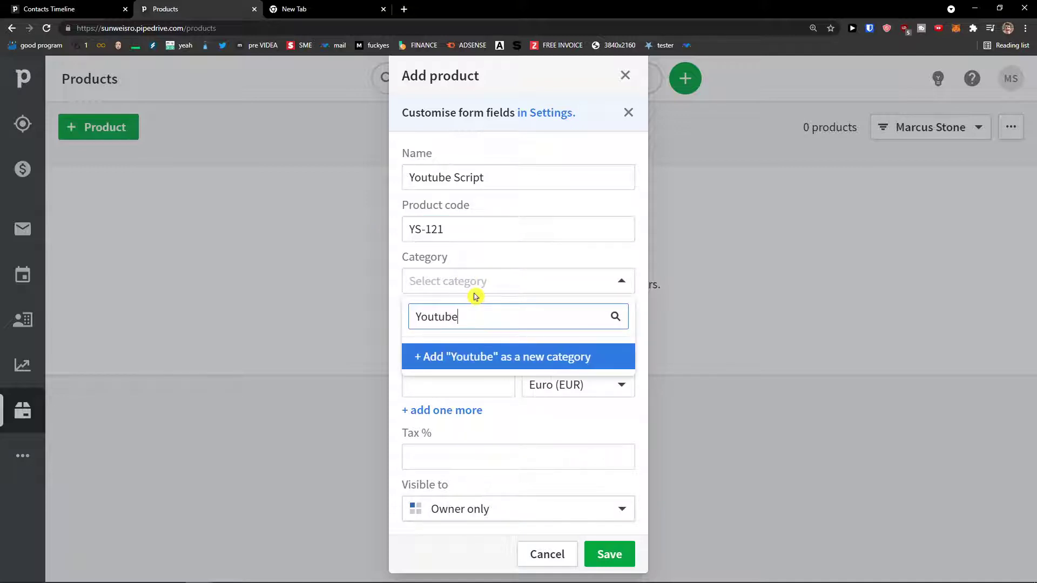
pyautogui.click(484, 351)
# Set the unit to Quantity and the unit price to 20 EUR.
pyautogui.click(433, 324)
pyautogui.moveTo(435, 319)
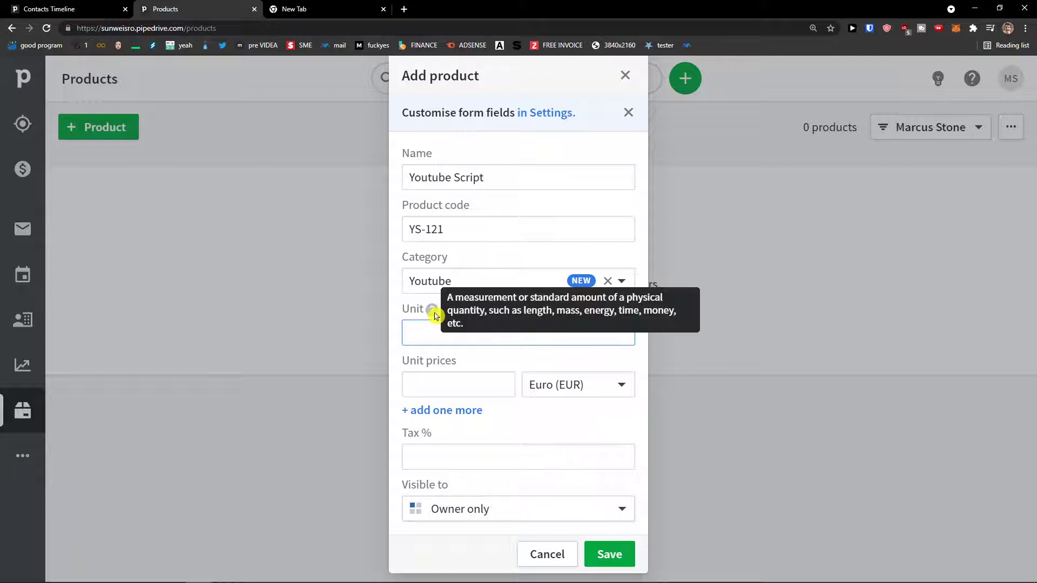
pyautogui.press('Tab')
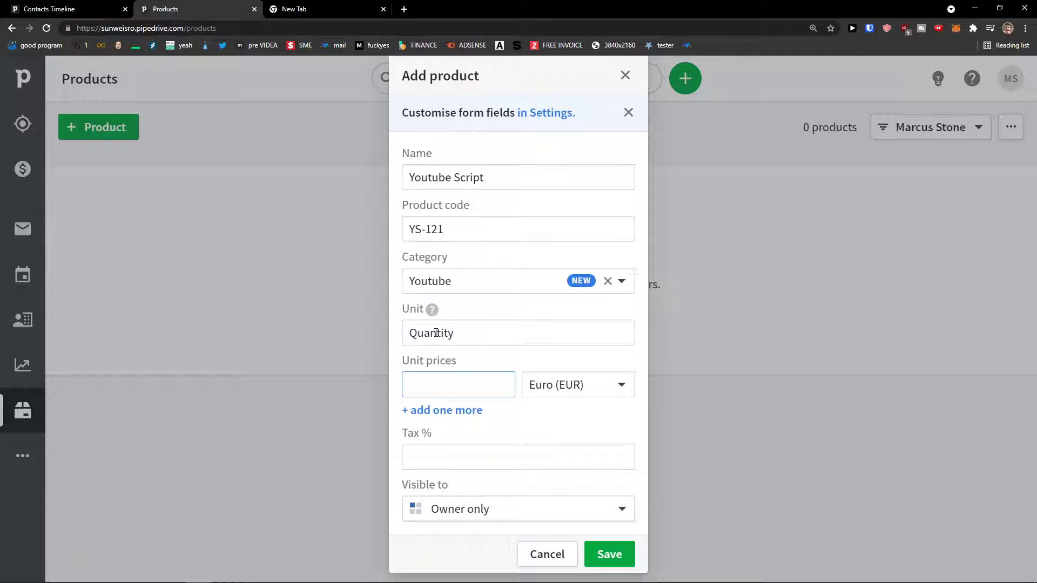
pyautogui.click(564, 446)
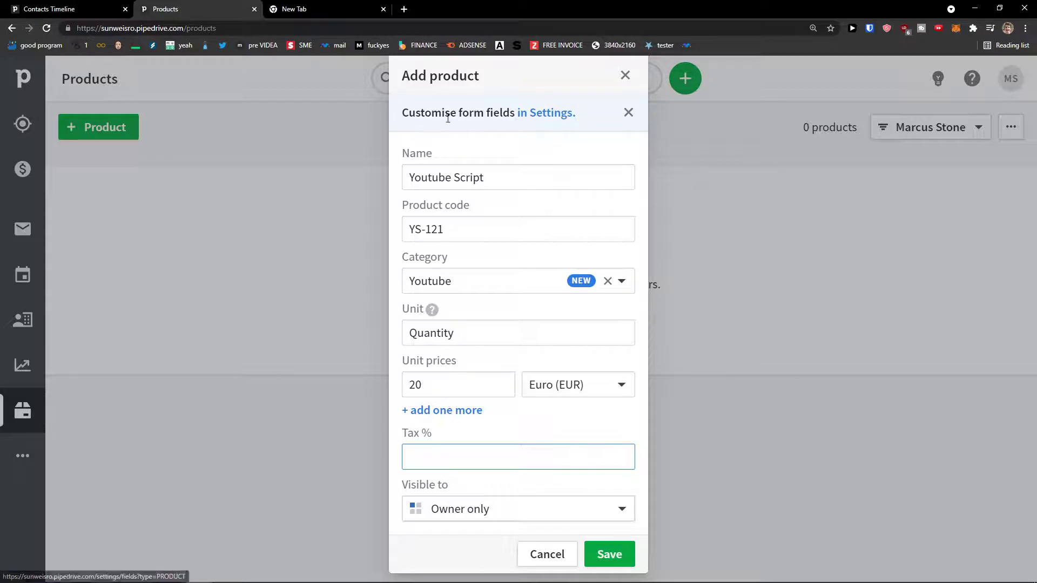
pyautogui.click(531, 117)
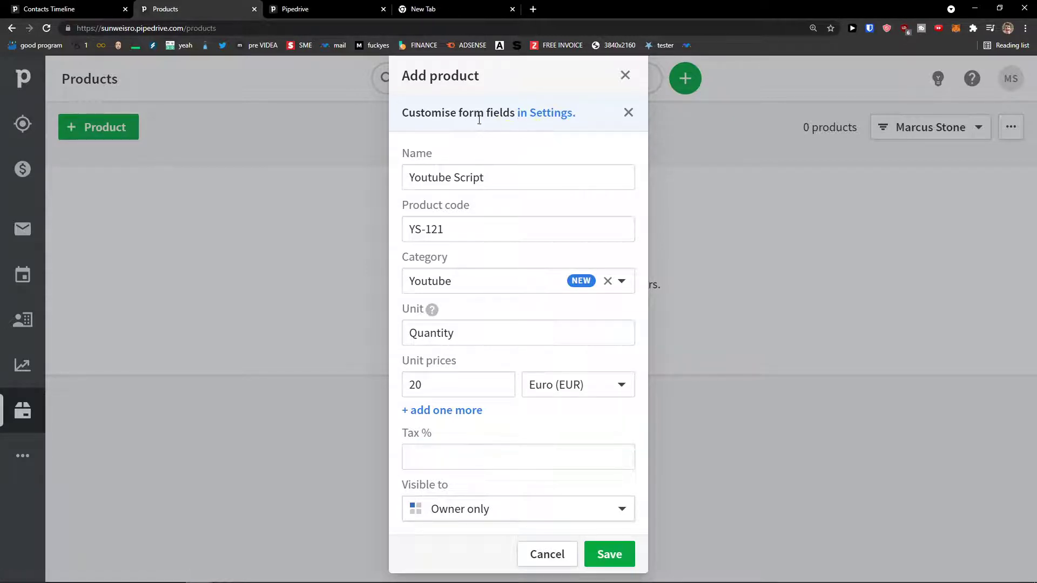
# Review the Product data fields on the new settings page.
pyautogui.click(276, 7)
pyautogui.scroll(-3, 551, 199)
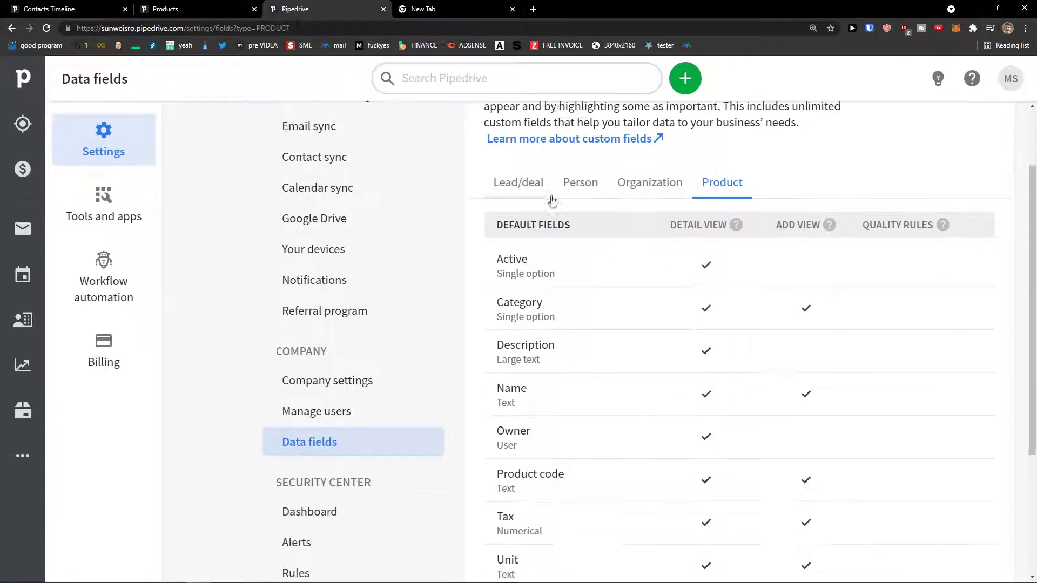
pyautogui.scroll(-2, 545, 199)
pyautogui.scroll(4, 546, 198)
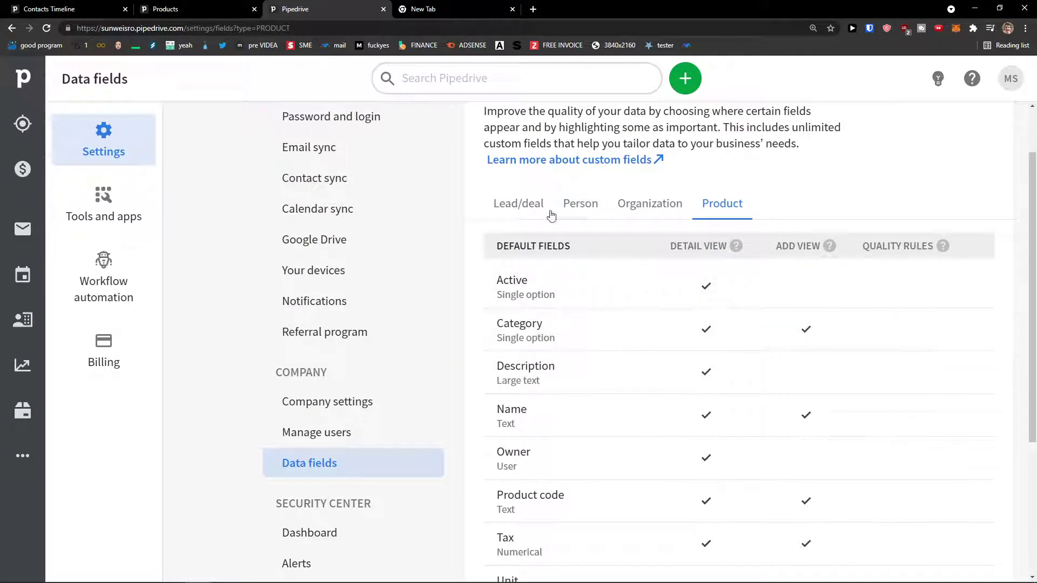
pyautogui.scroll(1, 527, 272)
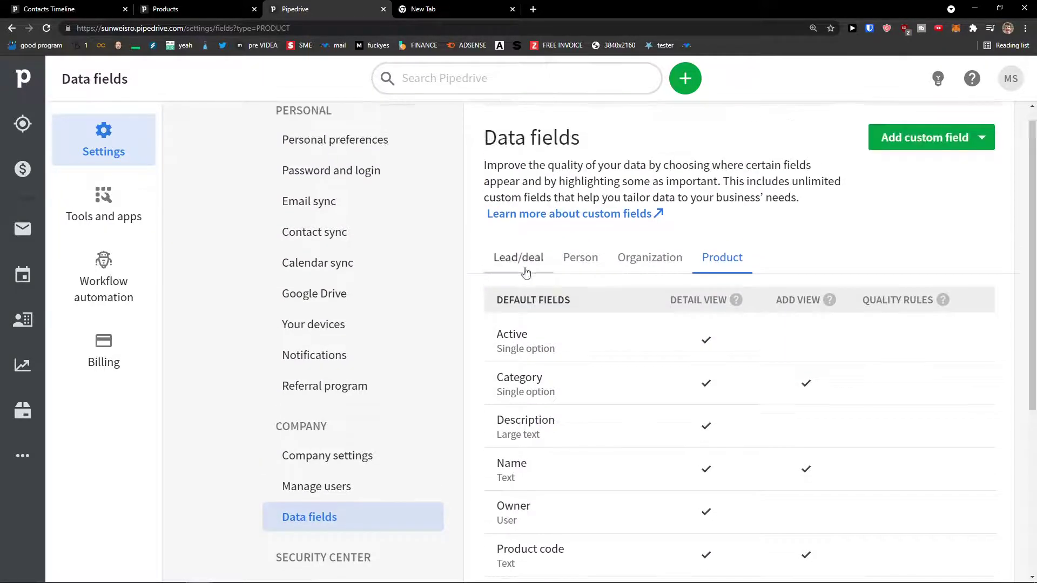
# Check the Person data fields, then save the Youtube Script product.
pyautogui.click(567, 265)
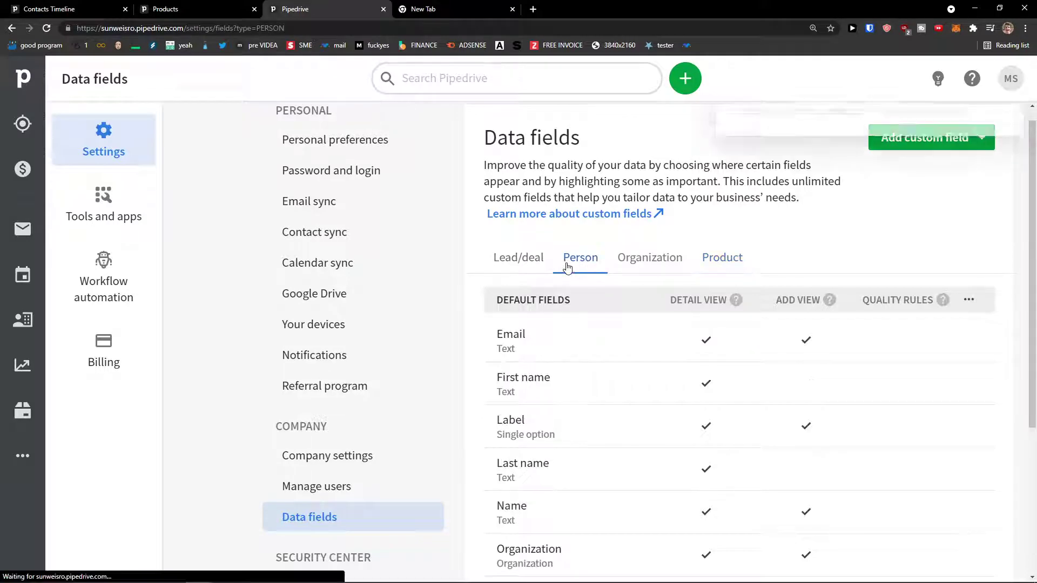
pyautogui.scroll(-3, 609, 285)
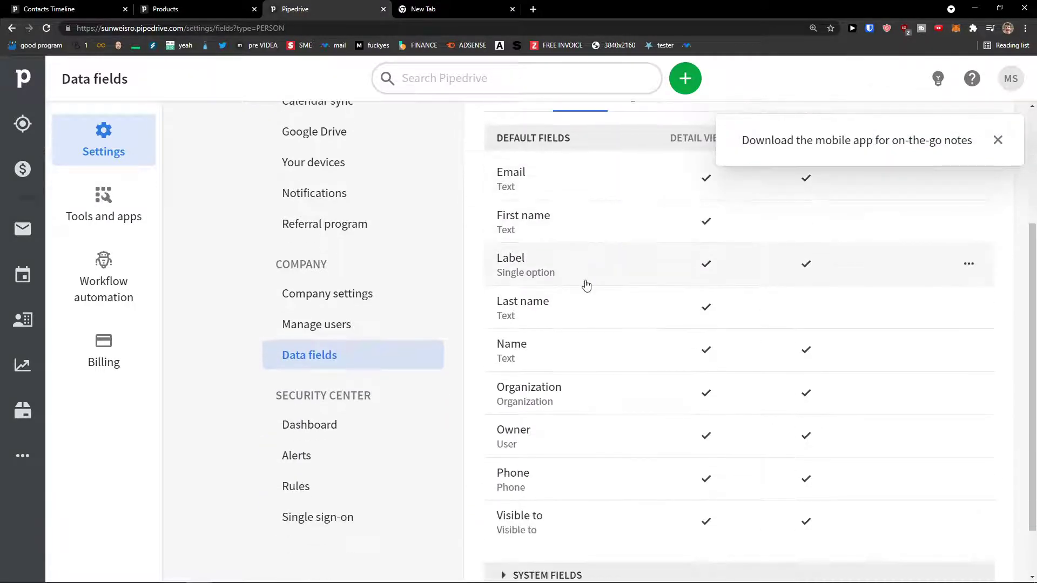
pyautogui.scroll(-1, 587, 285)
pyautogui.scroll(4, 586, 285)
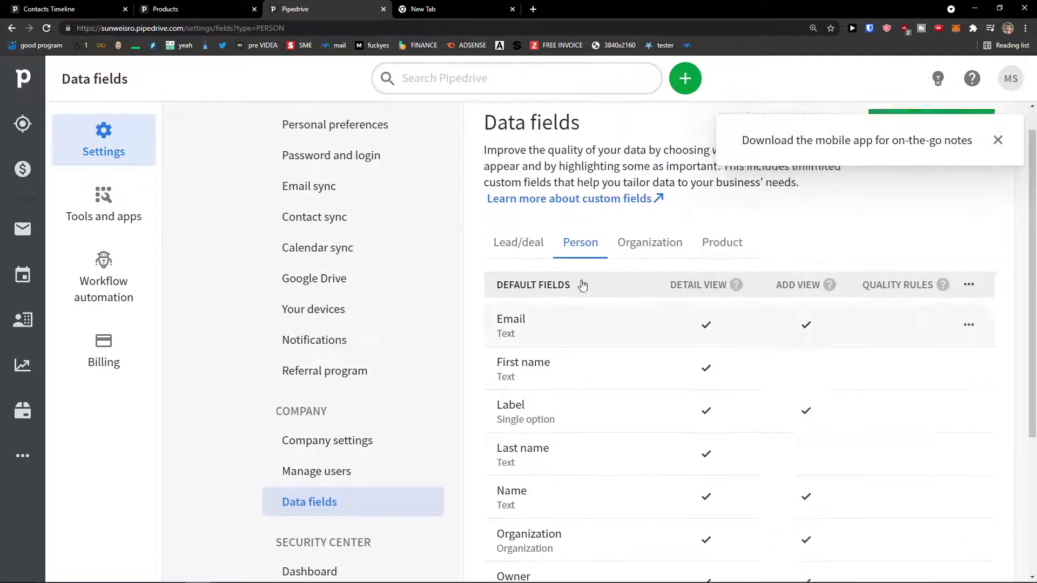
pyautogui.click(229, 8)
pyautogui.click(613, 554)
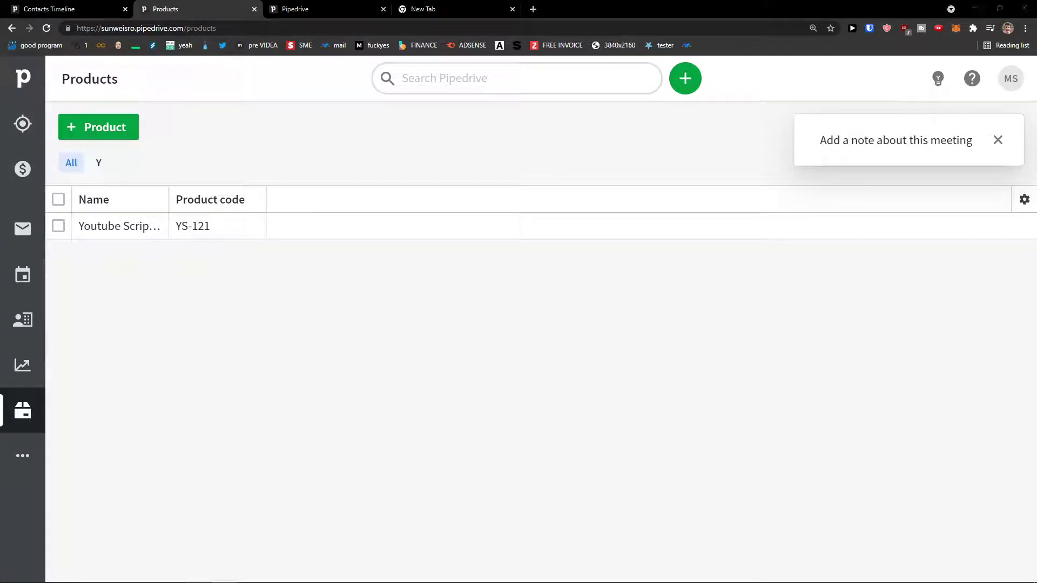
# Open the Leads Inbox and choose Add lead from the add dropdown.
pyautogui.click(21, 127)
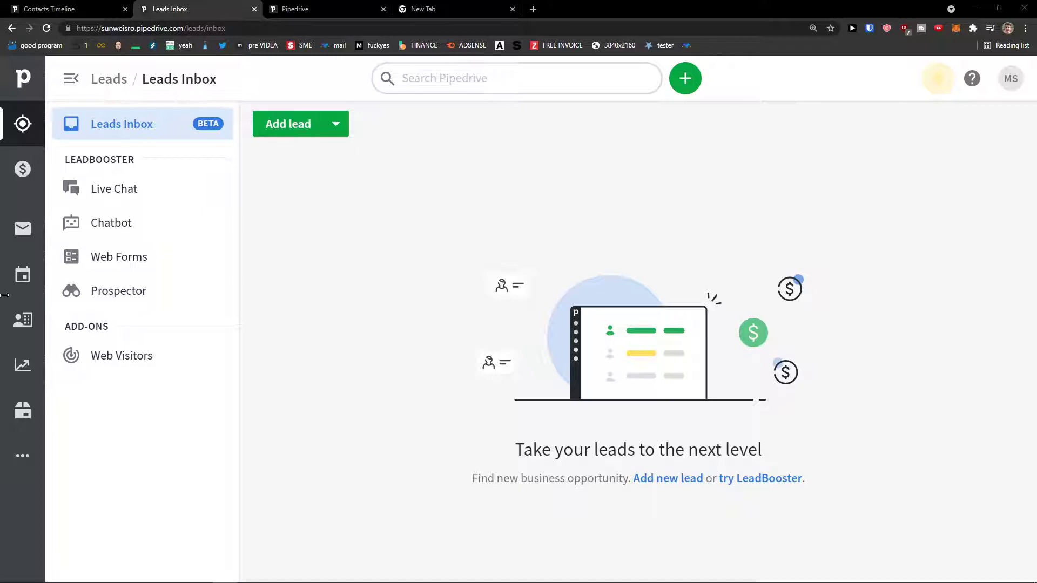
pyautogui.click(333, 131)
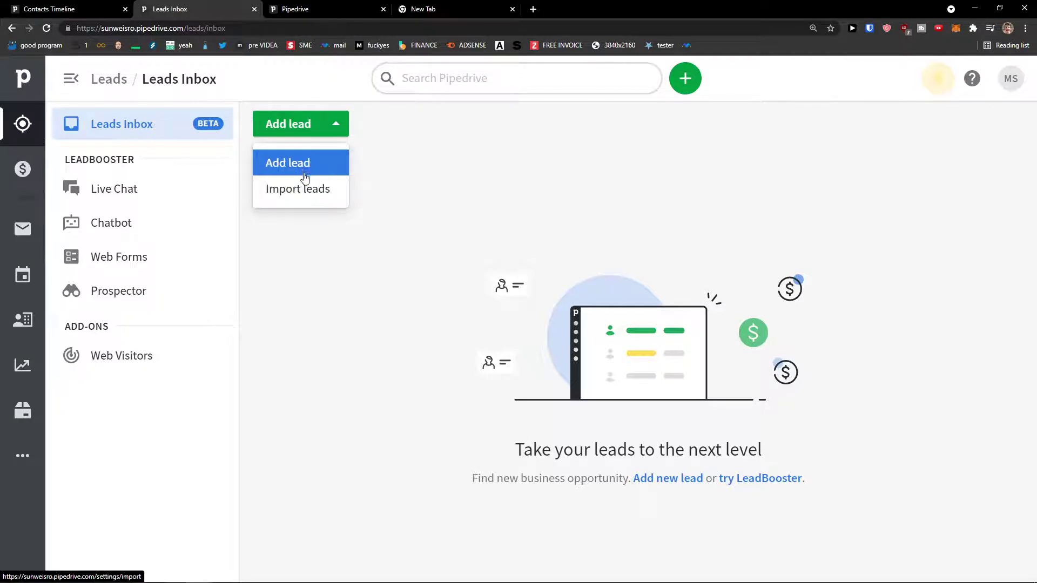
pyautogui.click(307, 172)
# Link the lead to the existing Sun Personal contact and organization Sun Company.
pyautogui.click(350, 142)
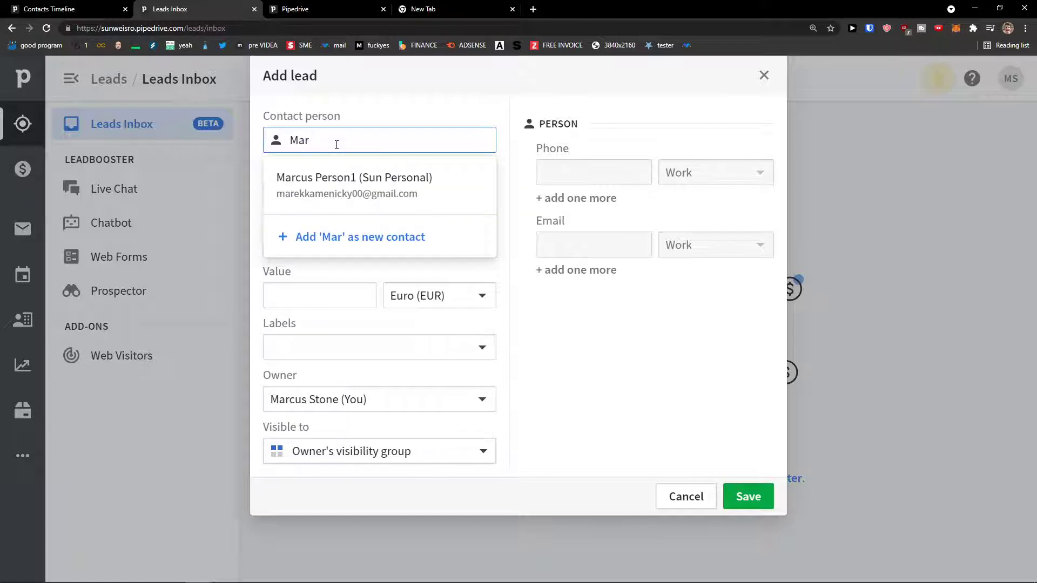
pyautogui.click(329, 185)
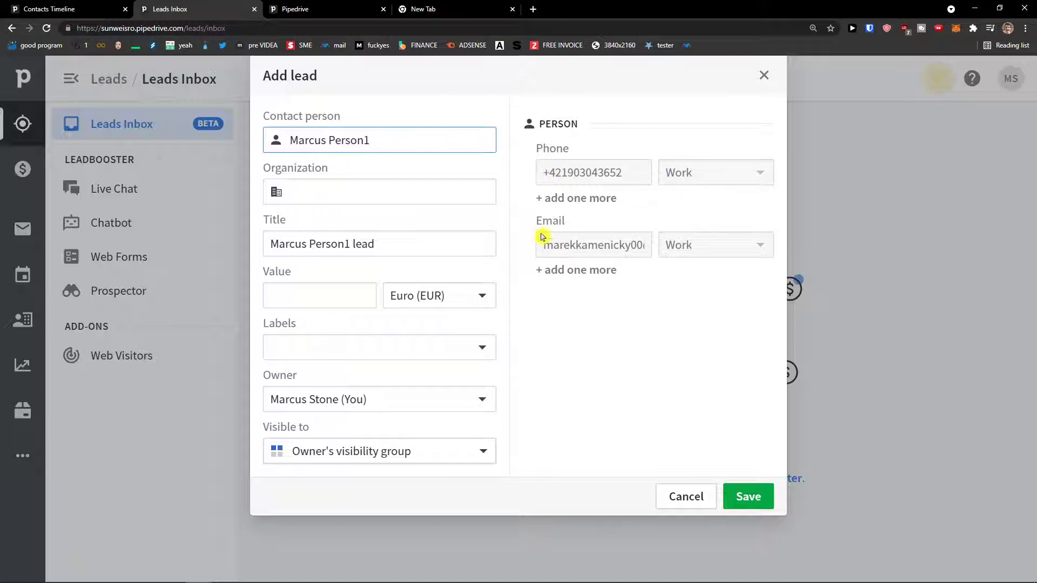
pyautogui.click(373, 198)
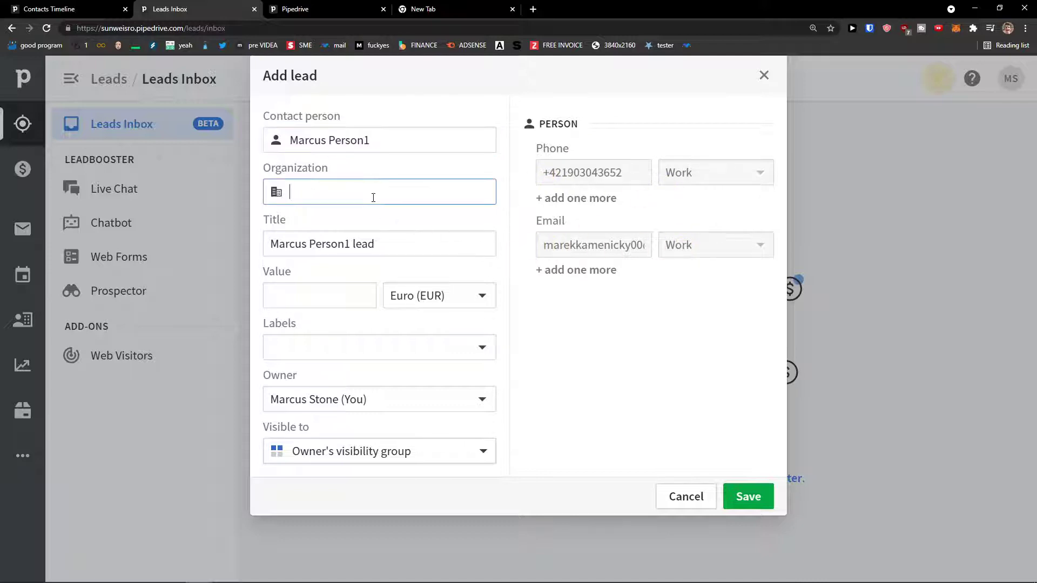
pyautogui.write('Sun')
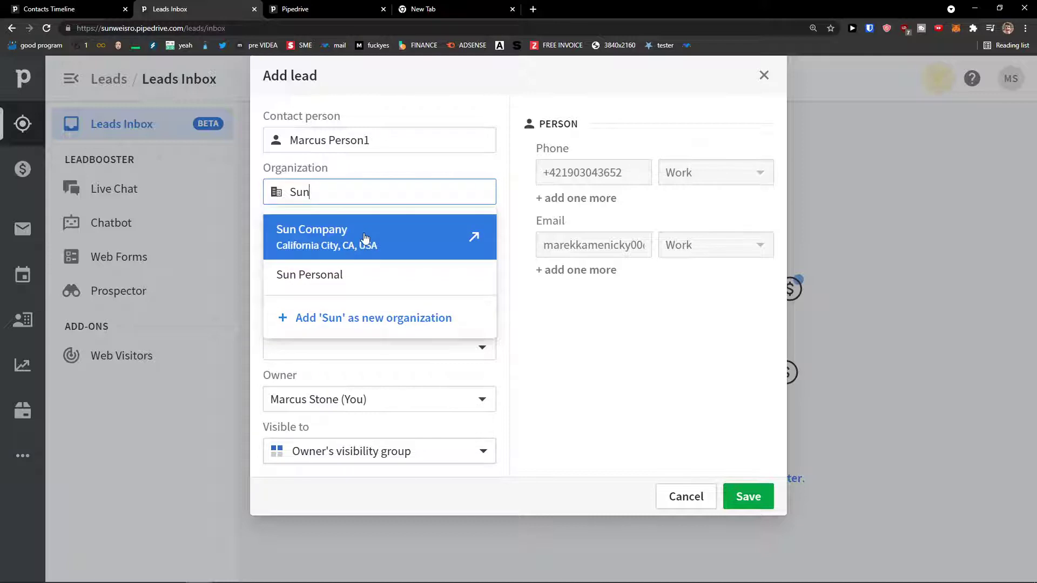
pyautogui.click(370, 241)
pyautogui.moveTo(352, 193); pyautogui.dragTo(247, 188)
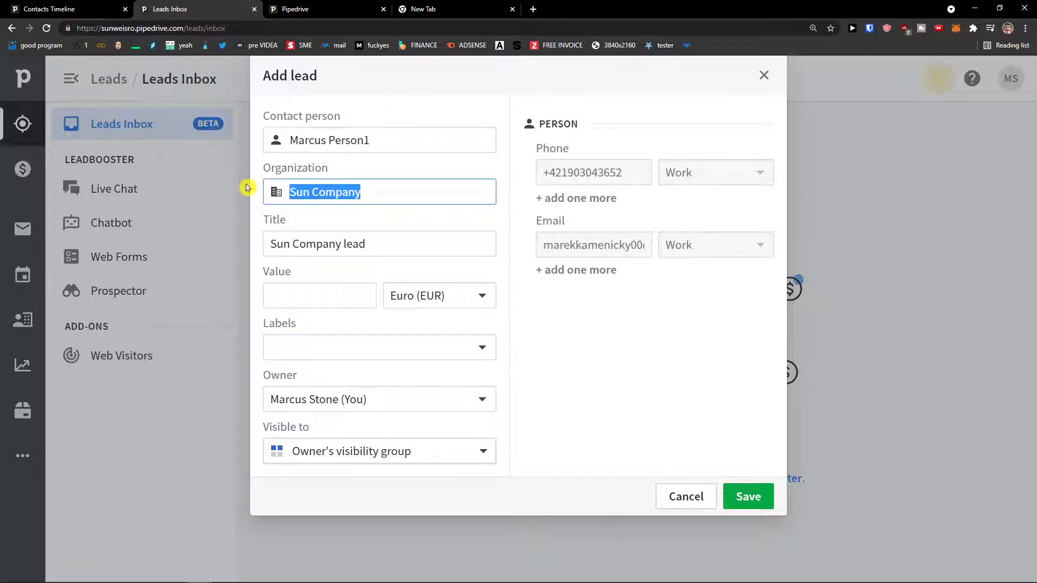
pyautogui.tripleClick(336, 249)
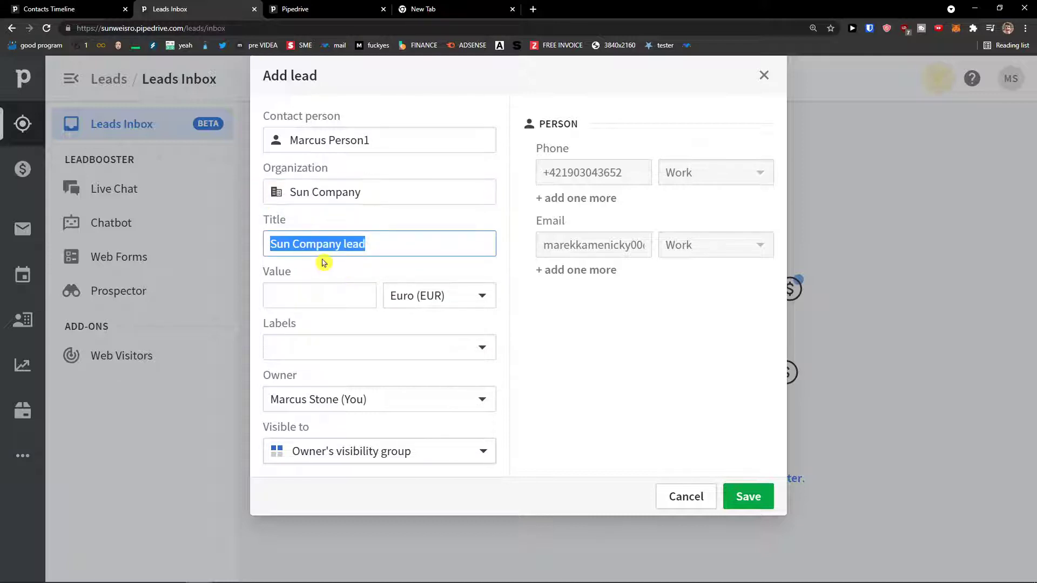
# Enter the lead's value in Euro (EUR) and label it Warm.
pyautogui.click(331, 289)
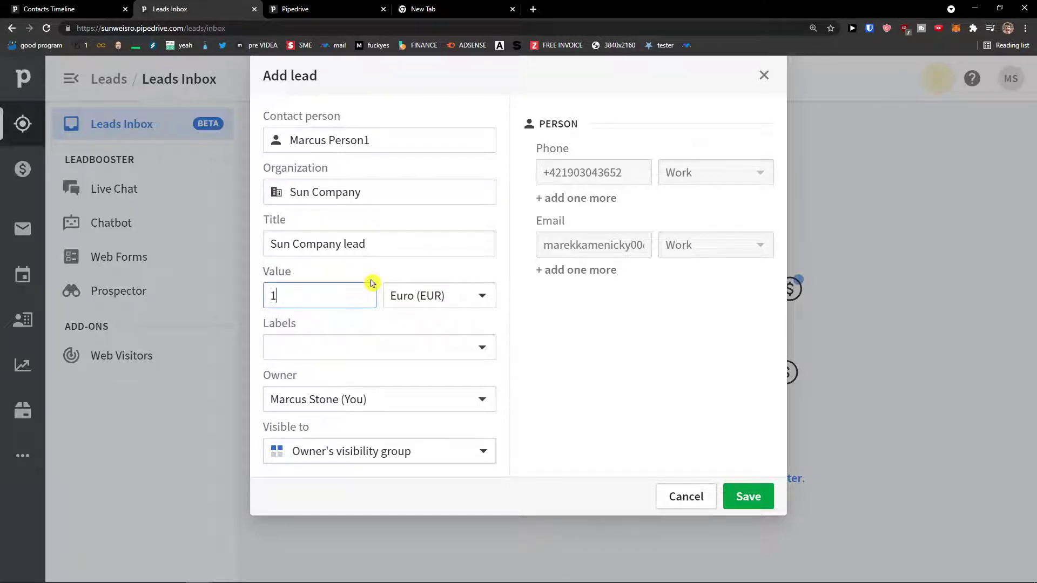
pyautogui.click(406, 297)
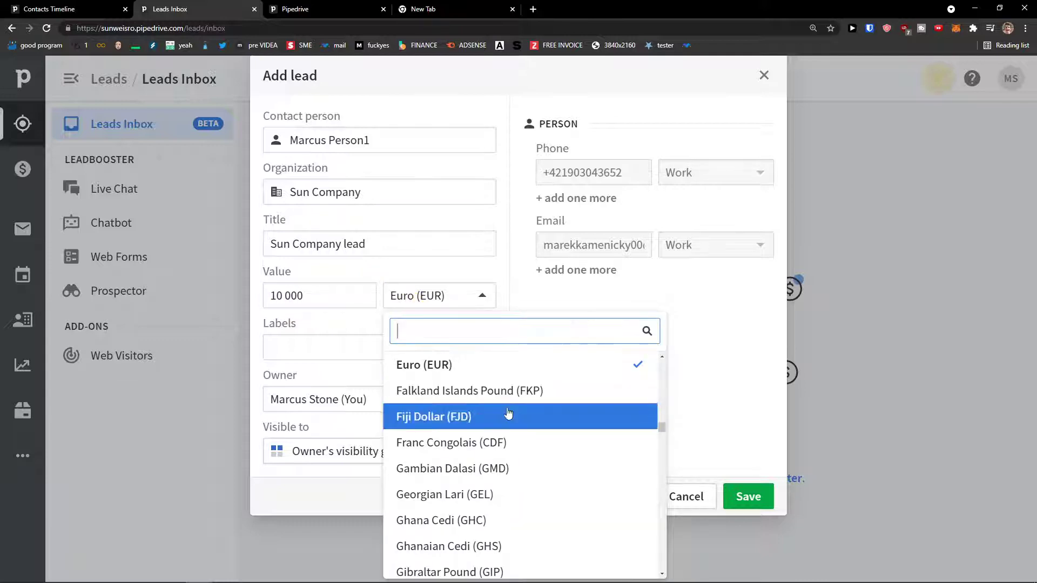
pyautogui.scroll(2, 483, 432)
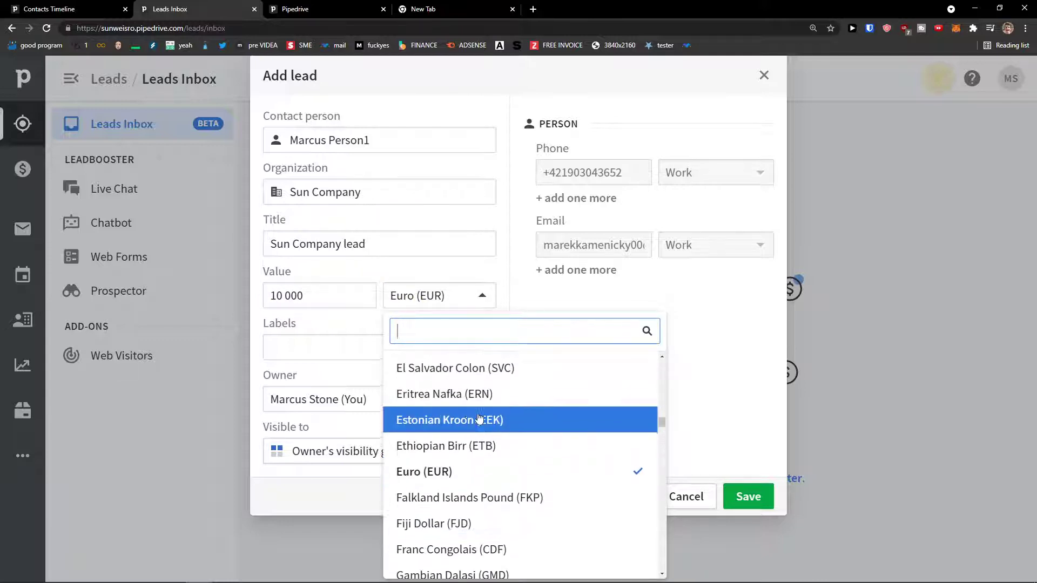
pyautogui.click(453, 309)
pyautogui.click(366, 345)
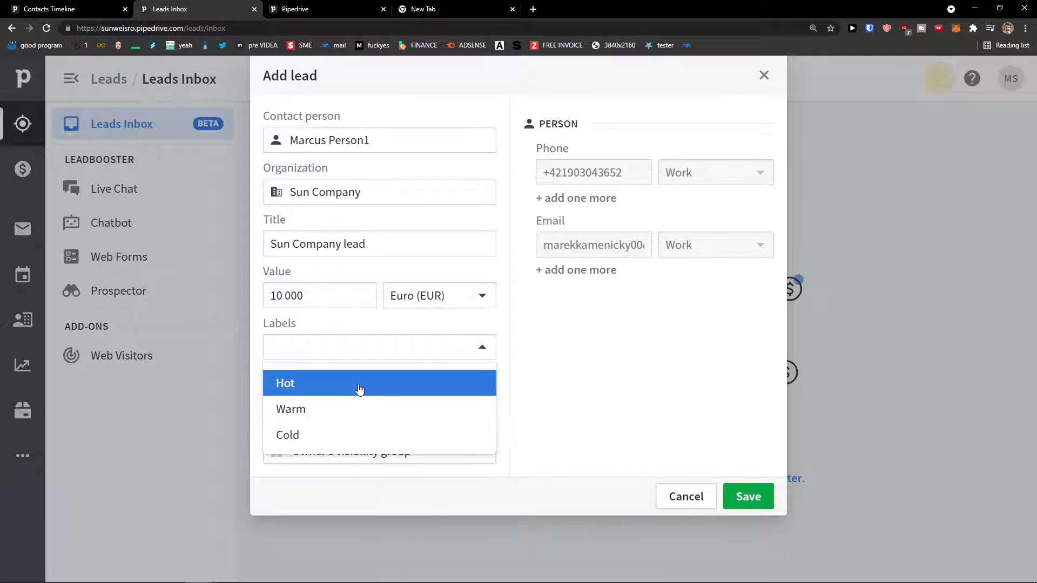
pyautogui.click(339, 421)
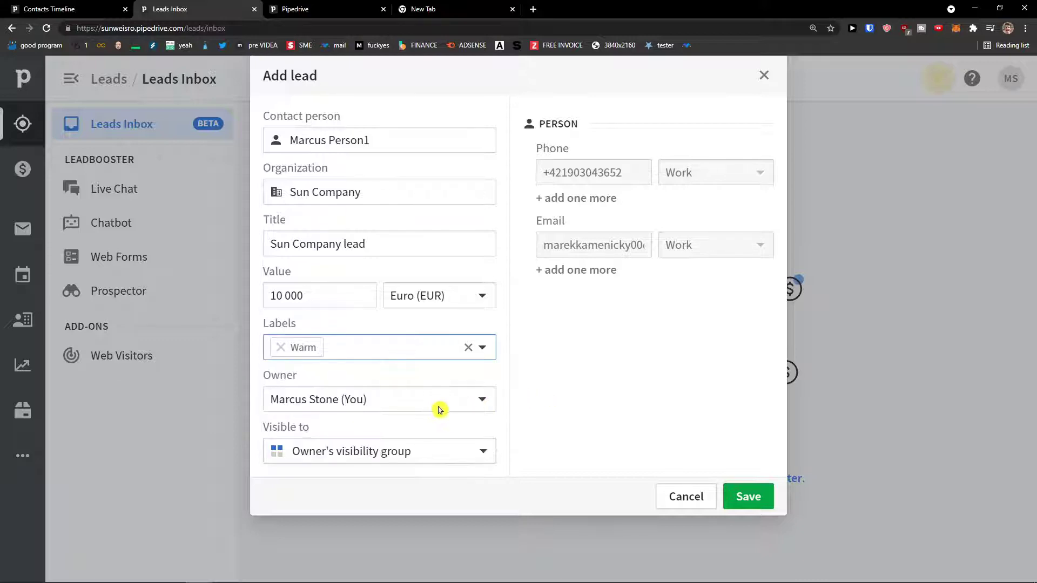
# Keep the default owner and visibility, then save the Sun Company lead.
pyautogui.click(433, 407)
pyautogui.click(432, 404)
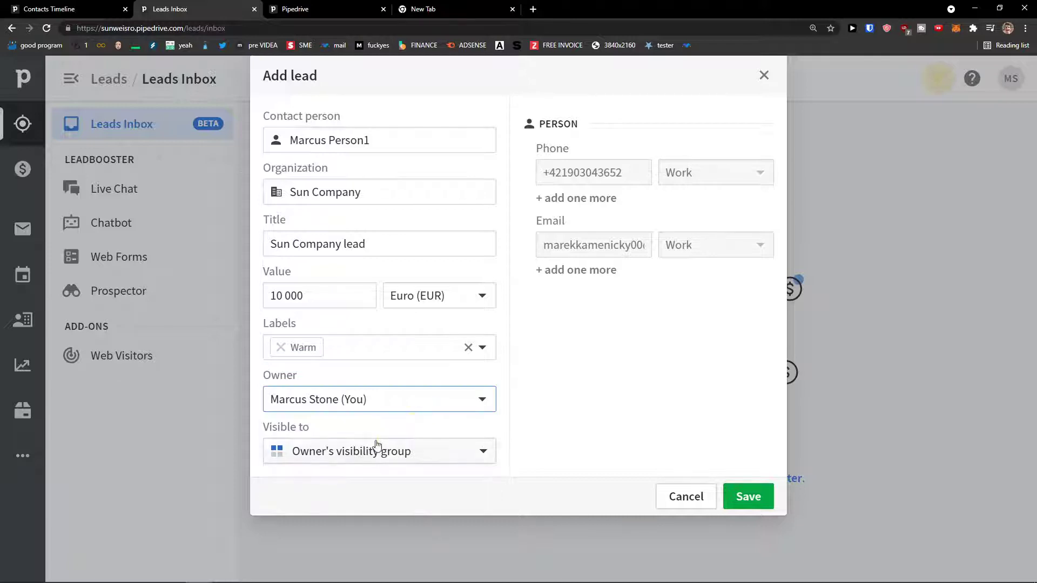
pyautogui.click(378, 448)
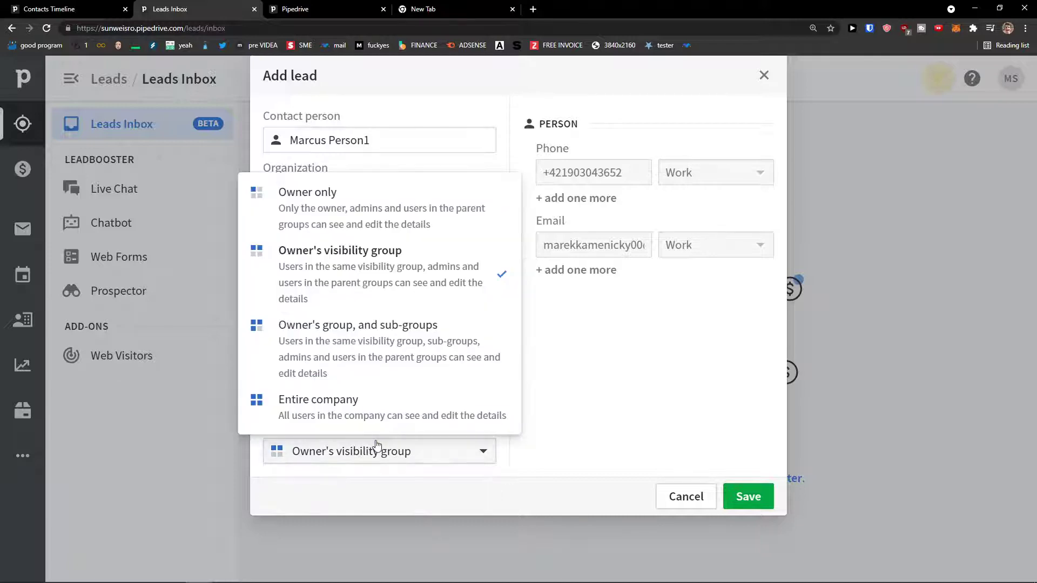
pyautogui.click(430, 296)
pyautogui.click(743, 487)
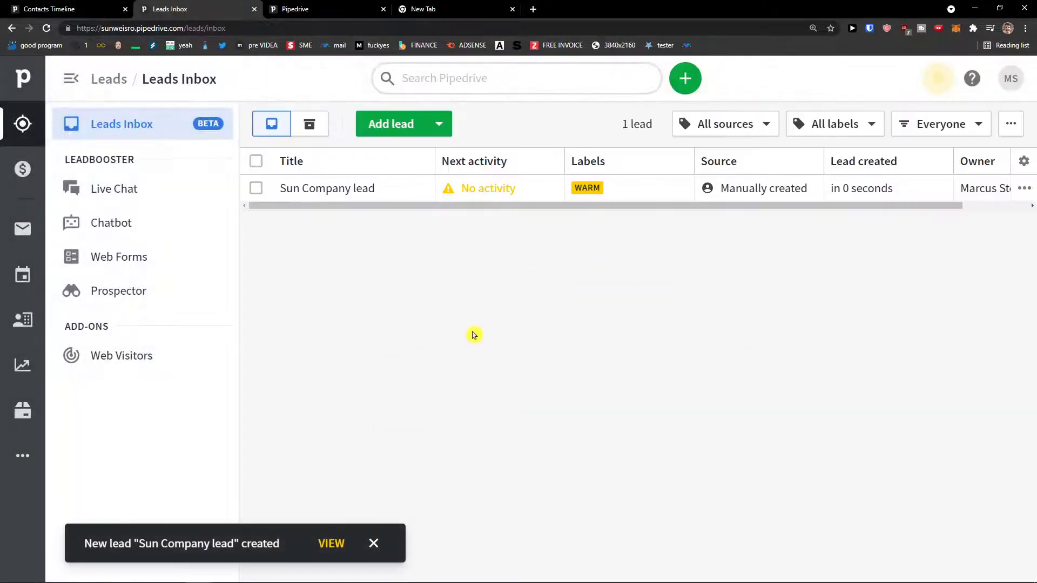
# Open the Sun Company lead and change its value to €10,000.
pyautogui.moveTo(403, 208); pyautogui.dragTo(714, 217)
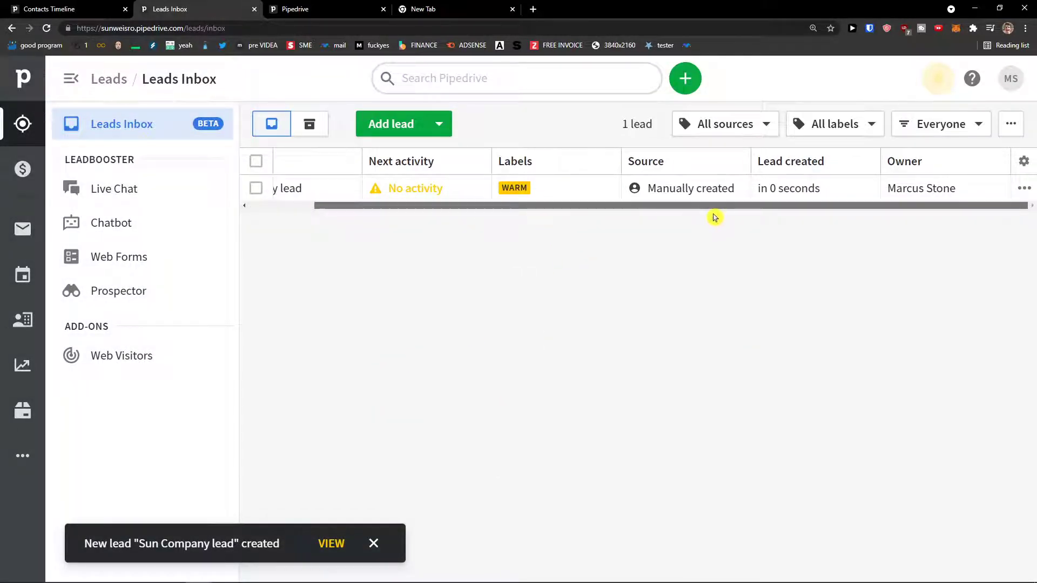
pyautogui.moveTo(528, 205); pyautogui.dragTo(340, 204)
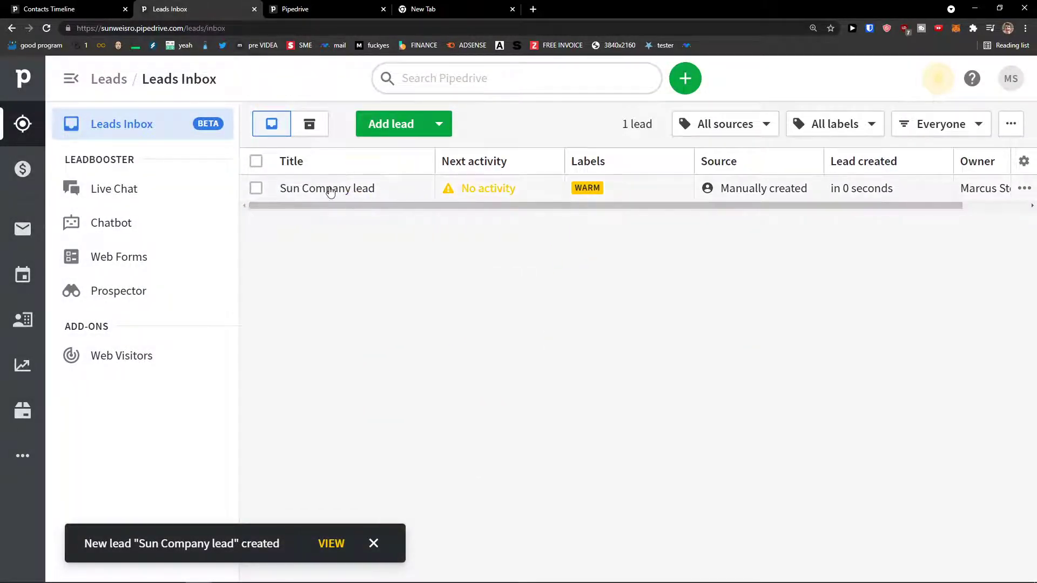
pyautogui.click(331, 189)
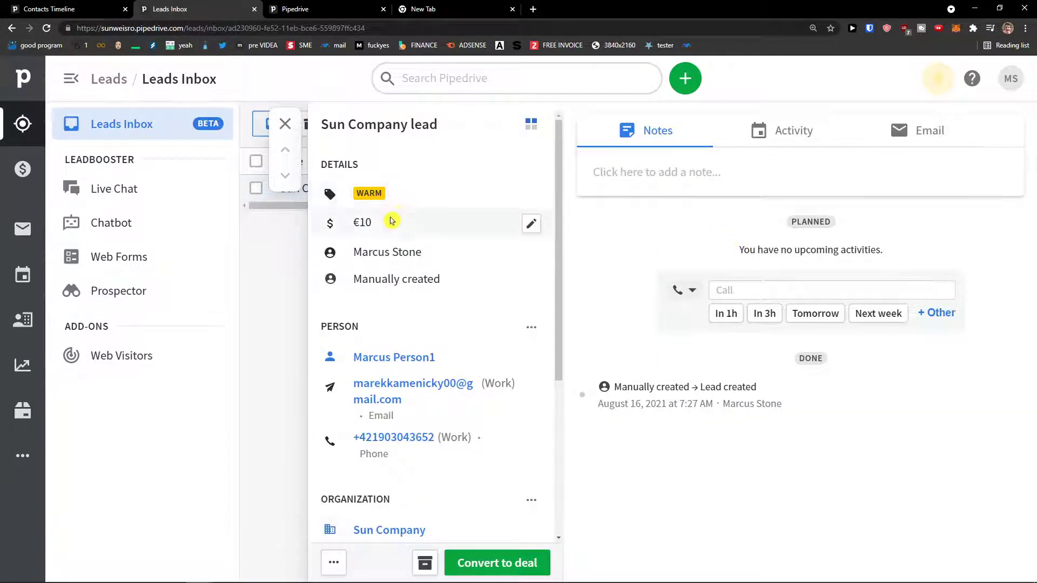
pyautogui.click(532, 224)
pyautogui.write('0000')
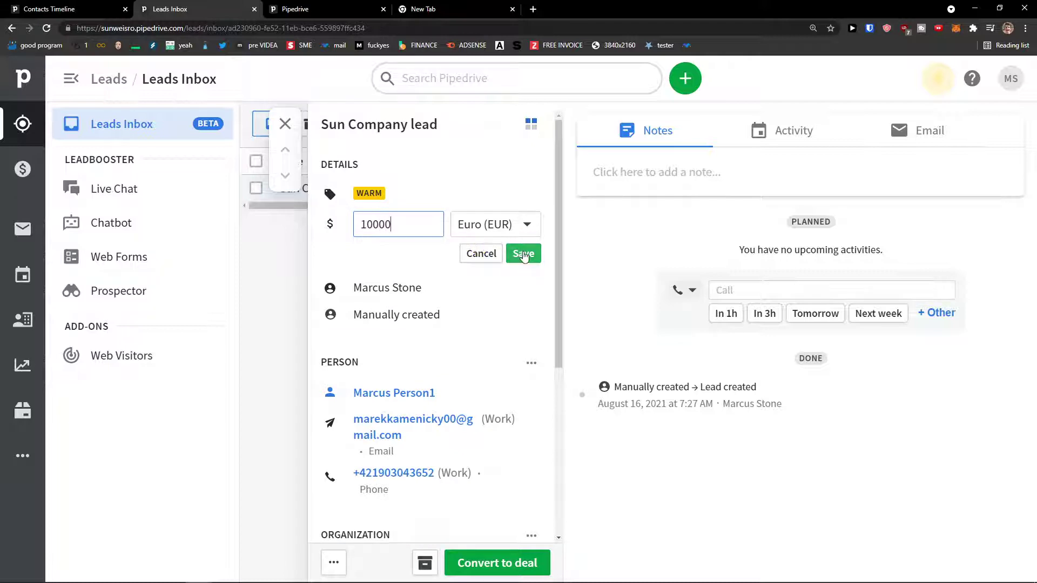
pyautogui.click(524, 254)
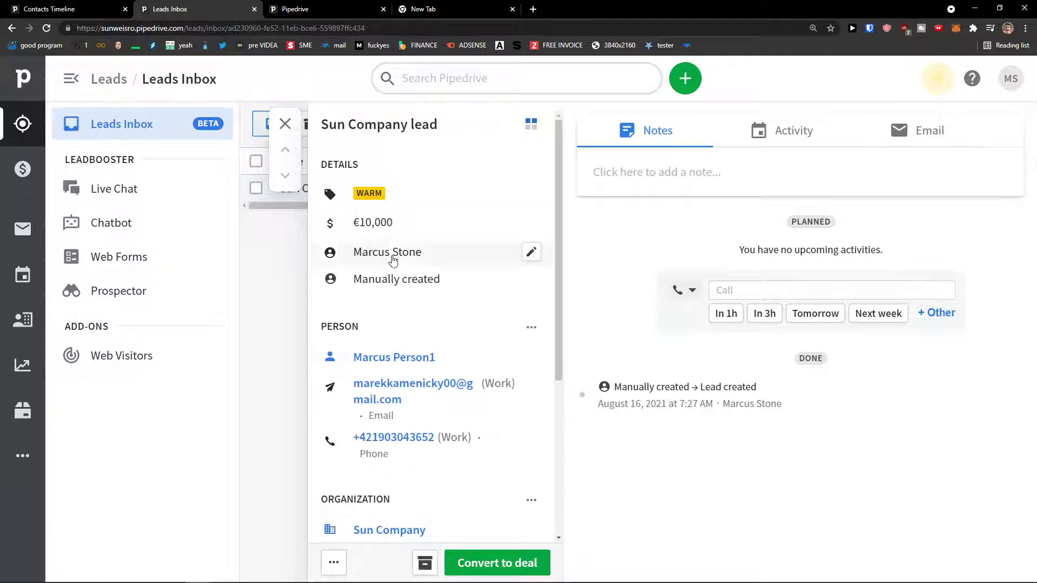
# Highlight the €10,000 value and scroll through the lead's details.
pyautogui.moveTo(354, 227); pyautogui.dragTo(416, 224)
pyautogui.click(370, 259)
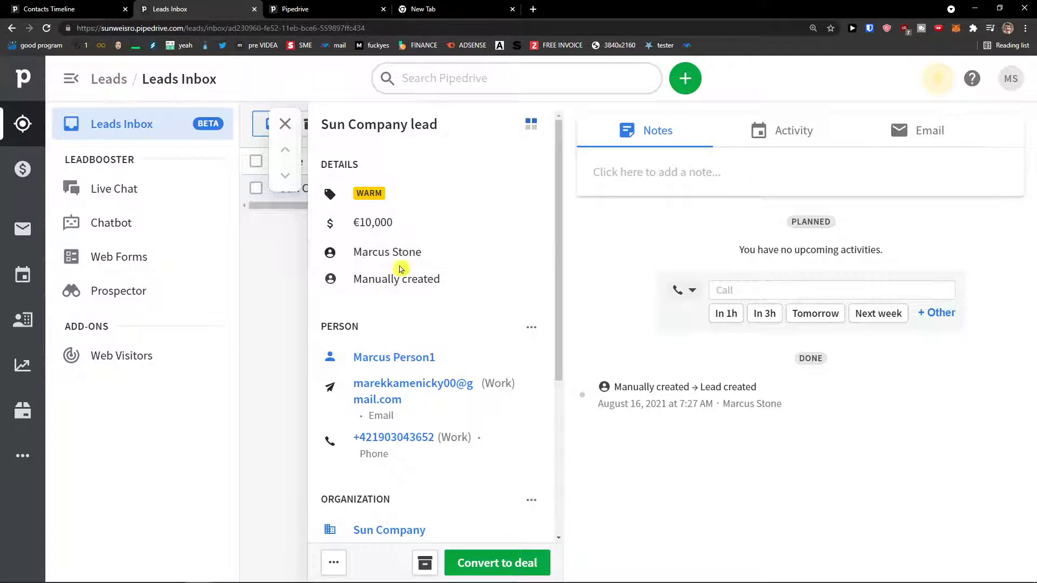
pyautogui.scroll(-2, 376, 279)
pyautogui.scroll(-3, 375, 279)
pyautogui.scroll(1, 380, 338)
pyautogui.scroll(4, 380, 339)
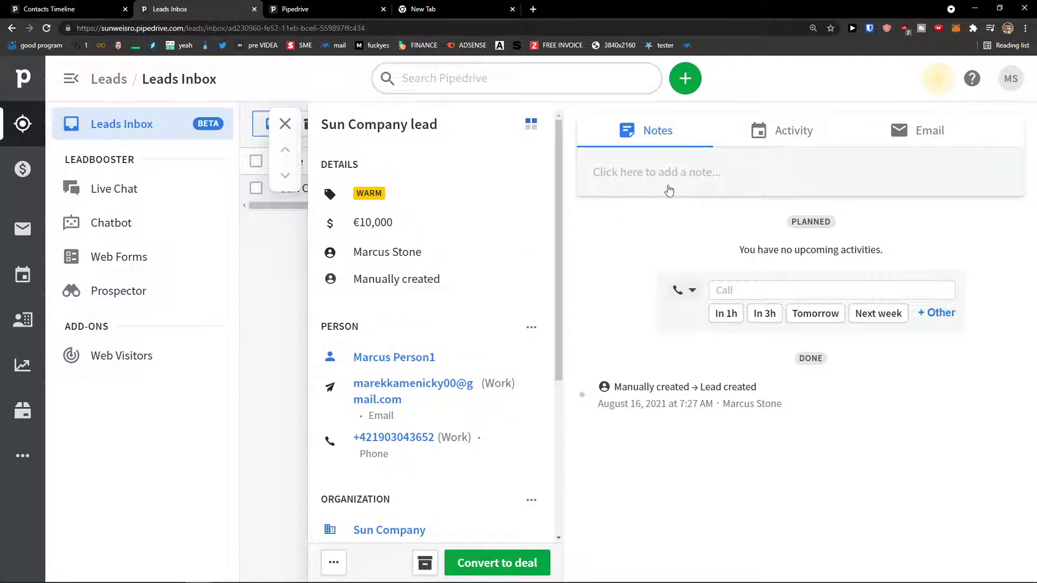
# Switch between activity and notes, close the note editor and return to the Leads Inbox.
pyautogui.click(812, 137)
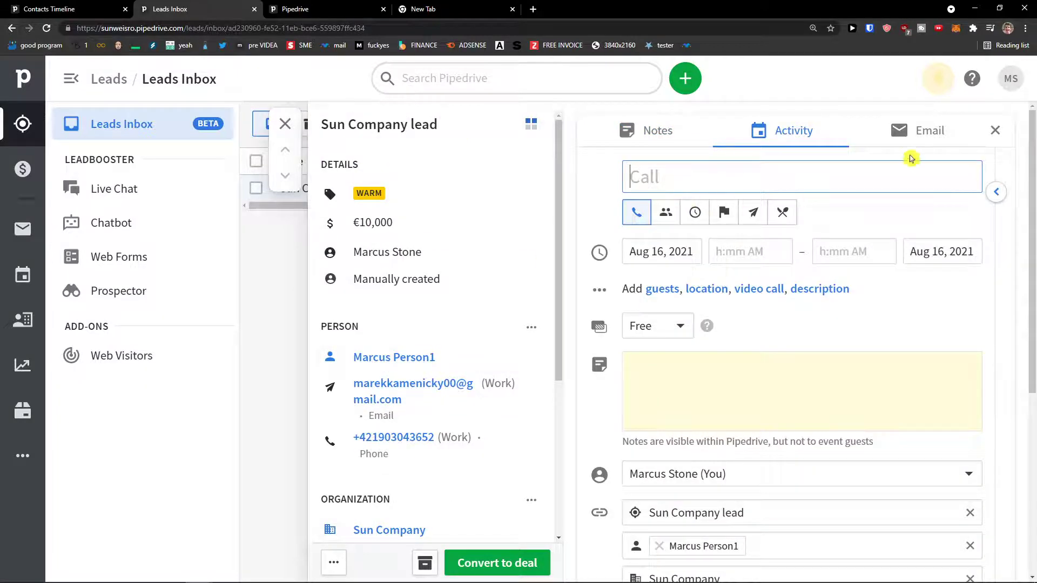
pyautogui.click(655, 131)
pyautogui.click(286, 267)
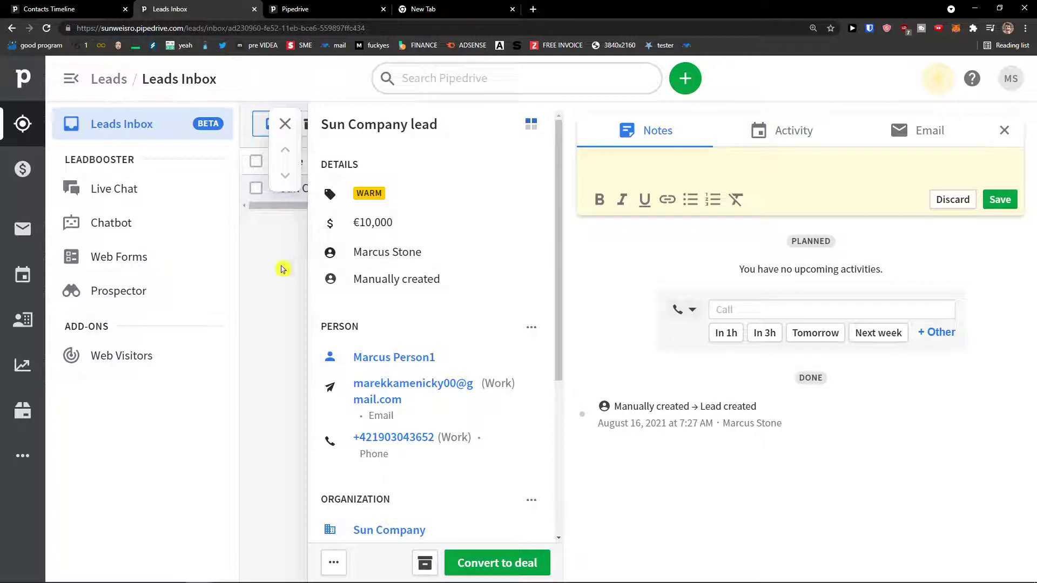
pyautogui.click(1004, 130)
pyautogui.click(286, 124)
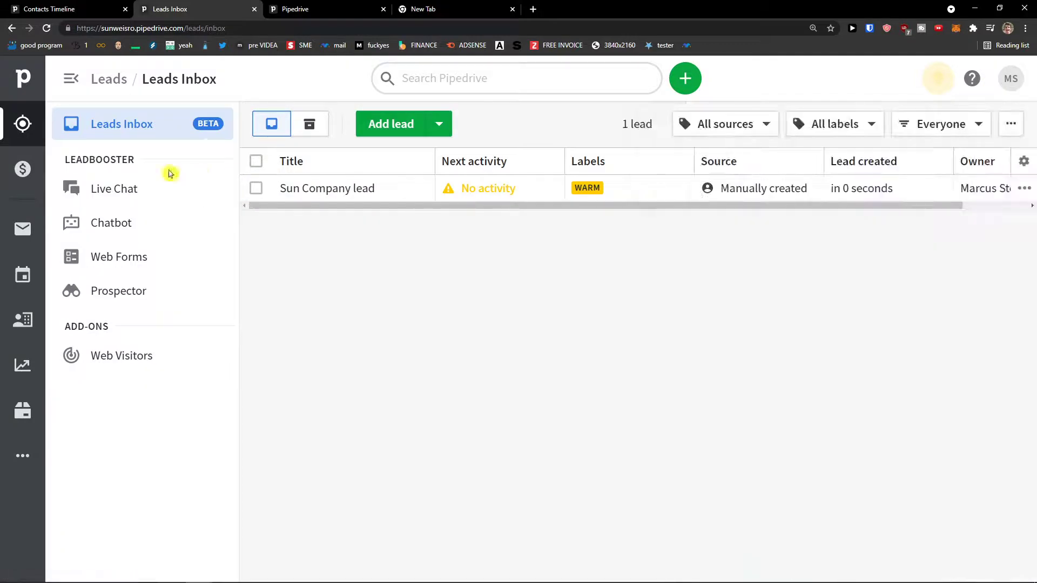
pyautogui.click(112, 186)
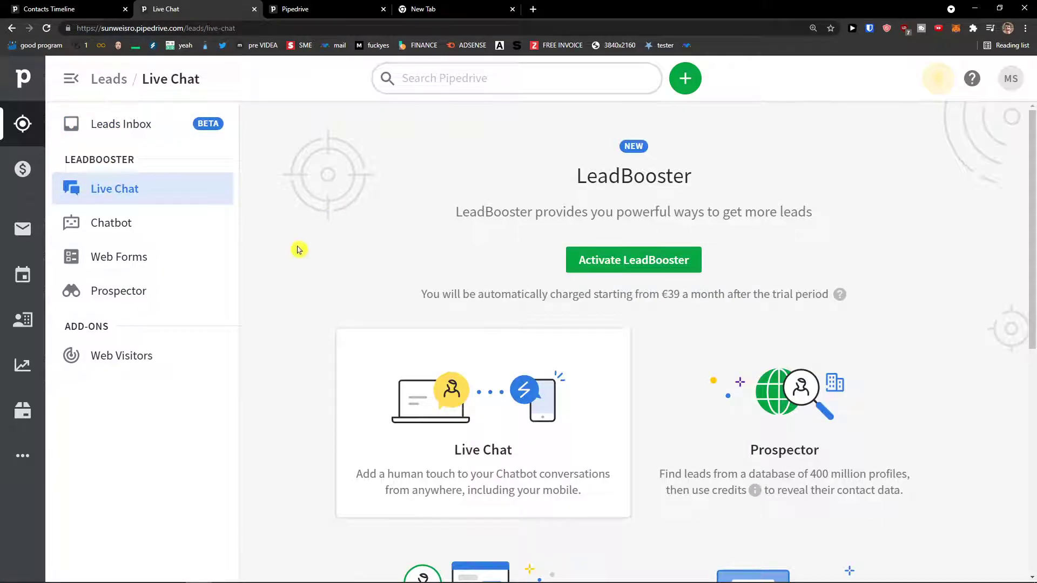
pyautogui.scroll(-2, 296, 250)
pyautogui.scroll(1, 296, 250)
pyautogui.moveTo(425, 241); pyautogui.dragTo(604, 244)
pyautogui.click(561, 162)
pyautogui.scroll(-2, 782, 208)
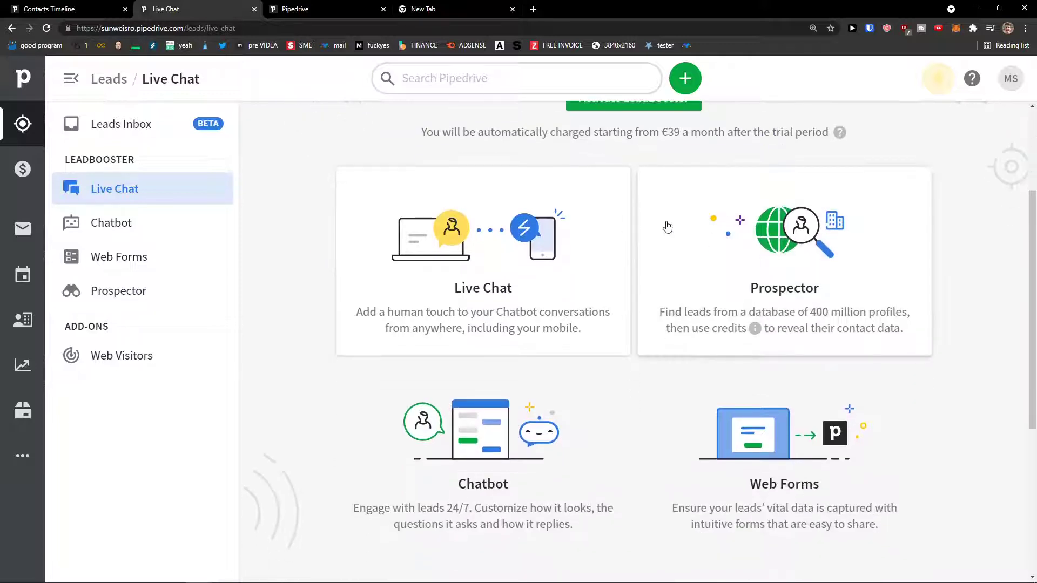
pyautogui.scroll(-1, 659, 229)
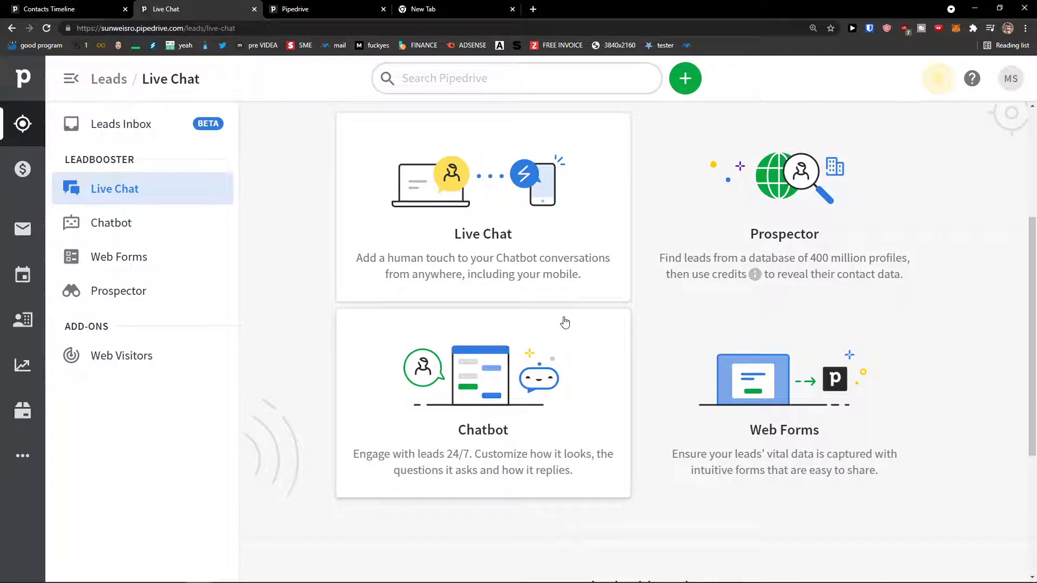
pyautogui.click(706, 375)
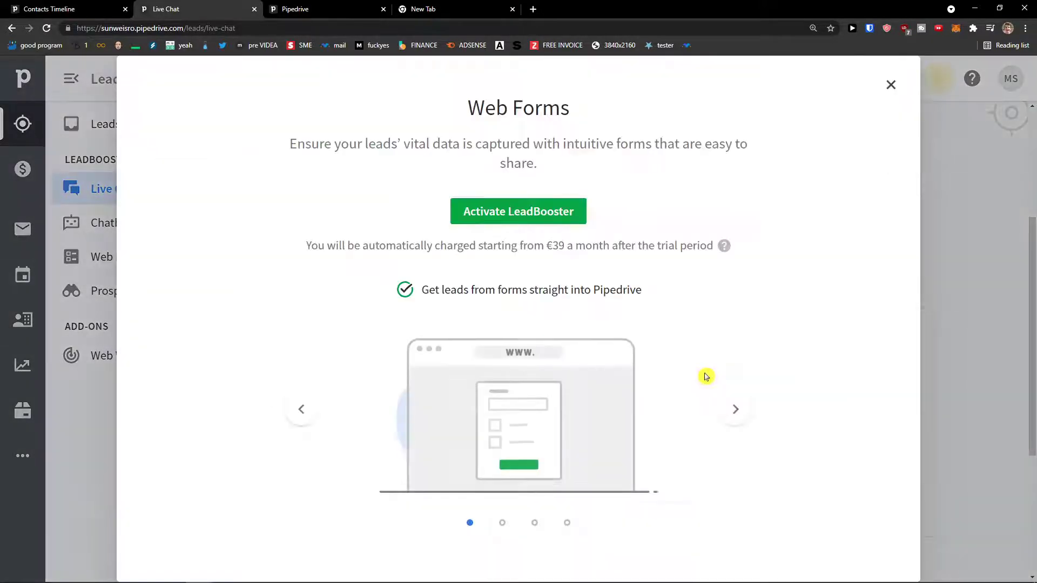
pyautogui.click(890, 85)
pyautogui.scroll(2, 584, 380)
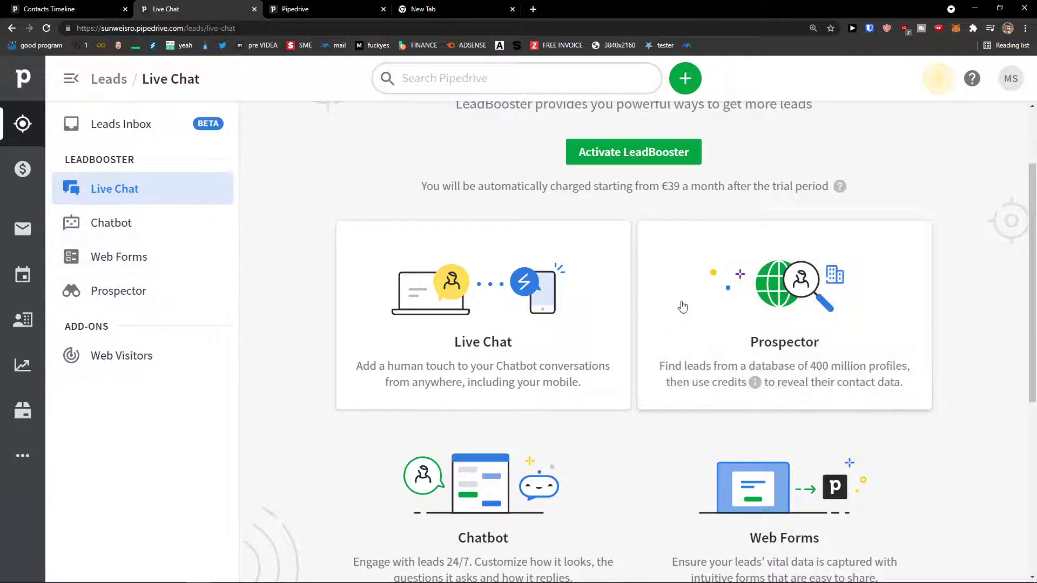
pyautogui.scroll(-2, 648, 327)
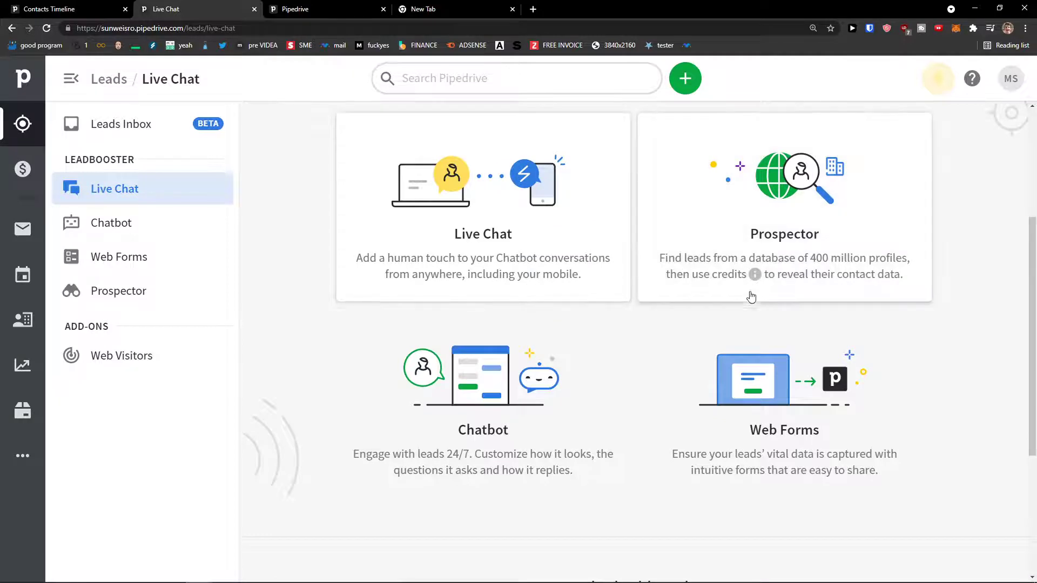
pyautogui.scroll(4, 697, 432)
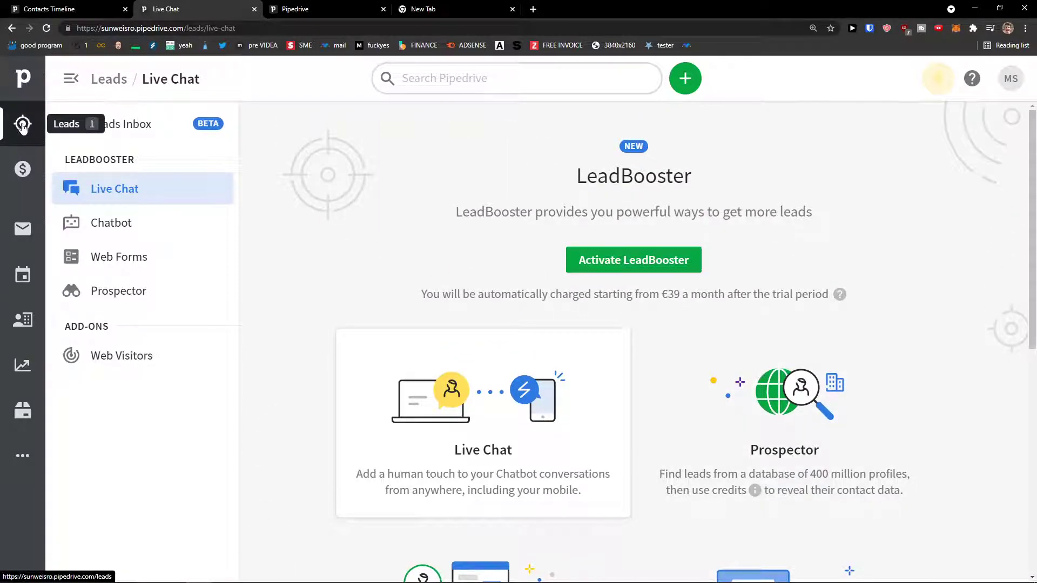
pyautogui.click(114, 126)
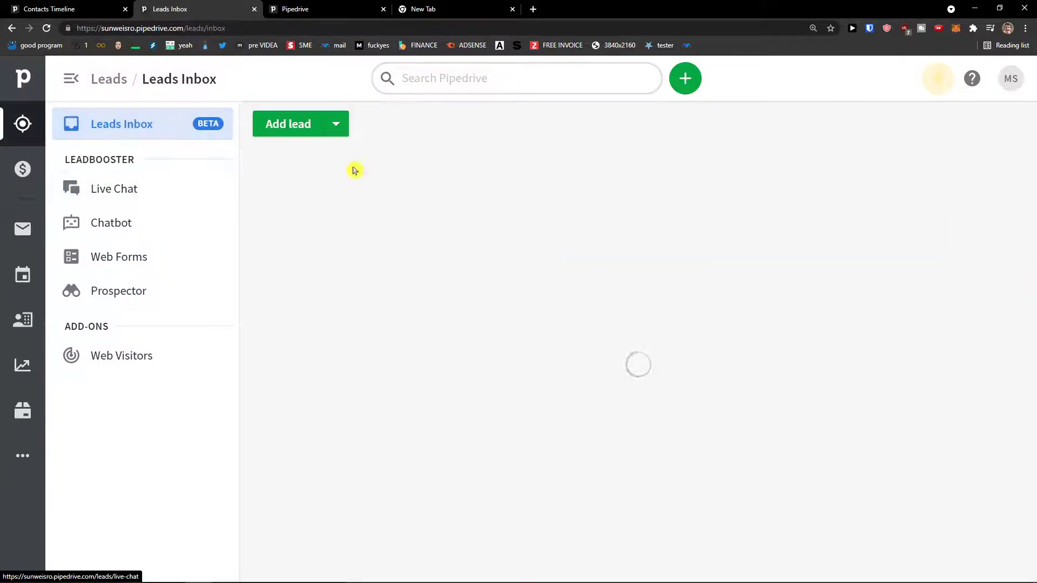
# Go to the Deals pipeline board and start a new deal in the Add deal form.
pyautogui.click(22, 169)
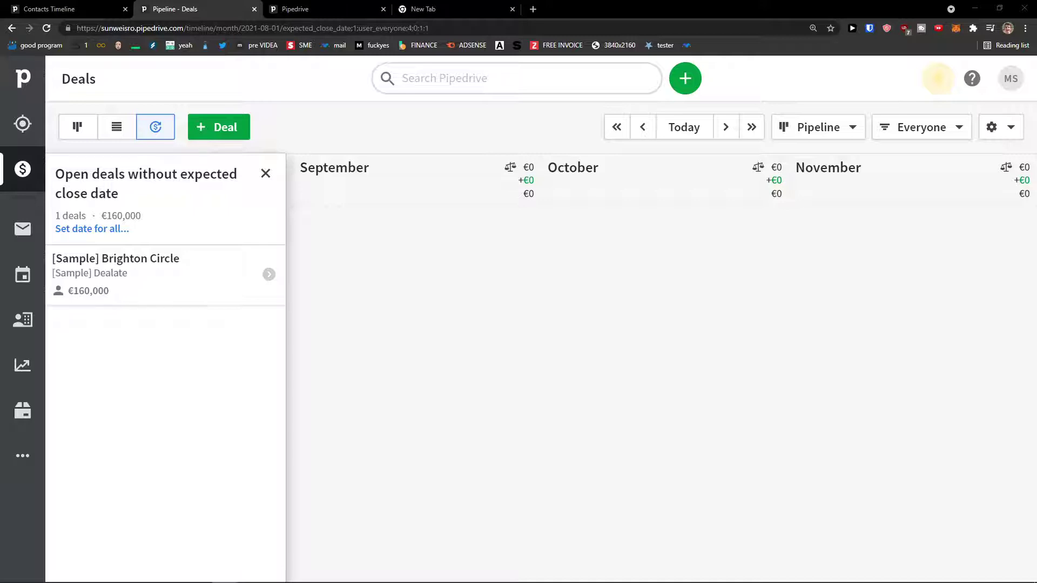
pyautogui.click(266, 174)
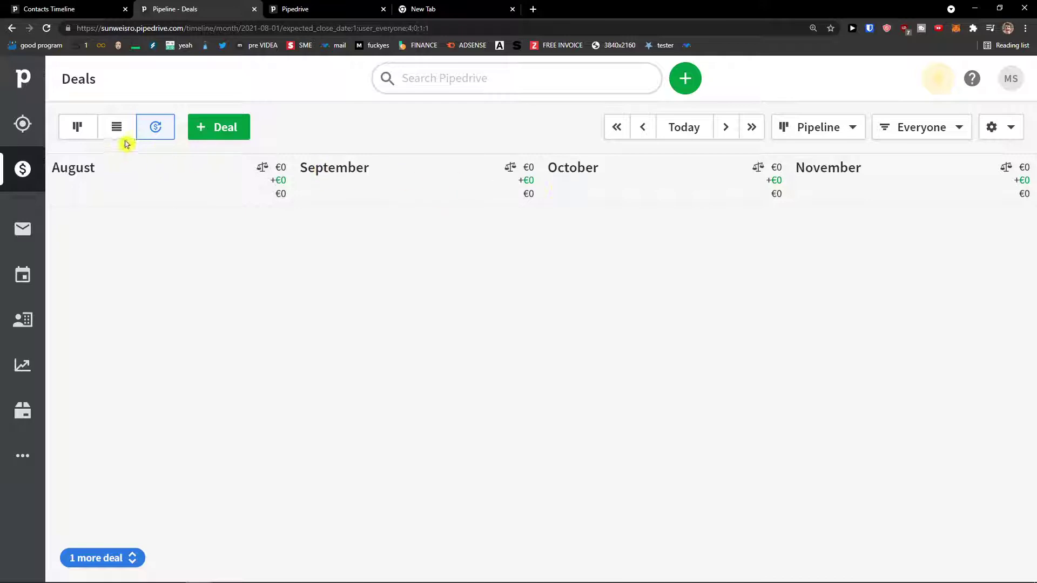
pyautogui.click(76, 128)
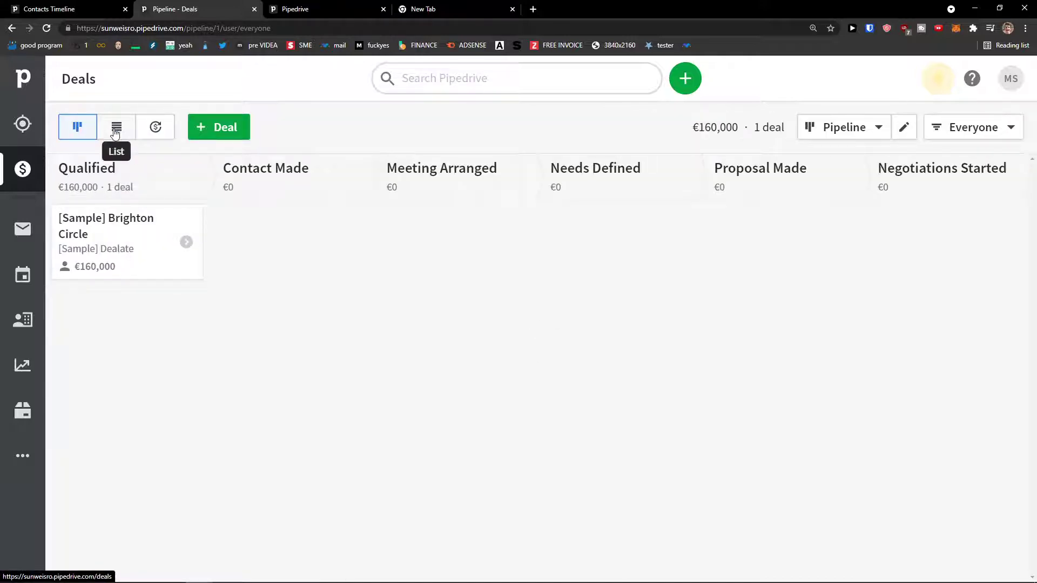
pyautogui.click(115, 133)
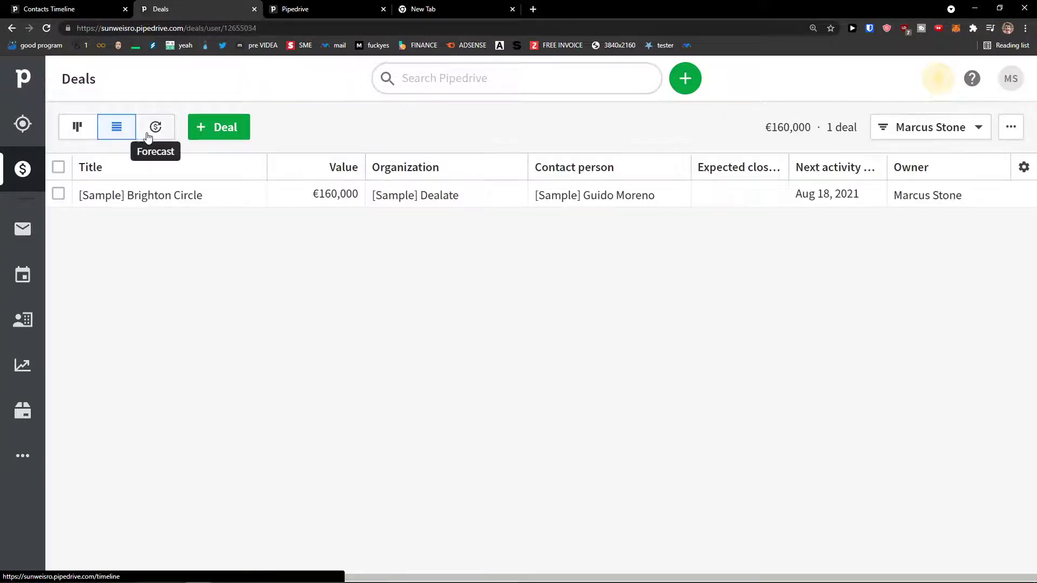
pyautogui.click(81, 131)
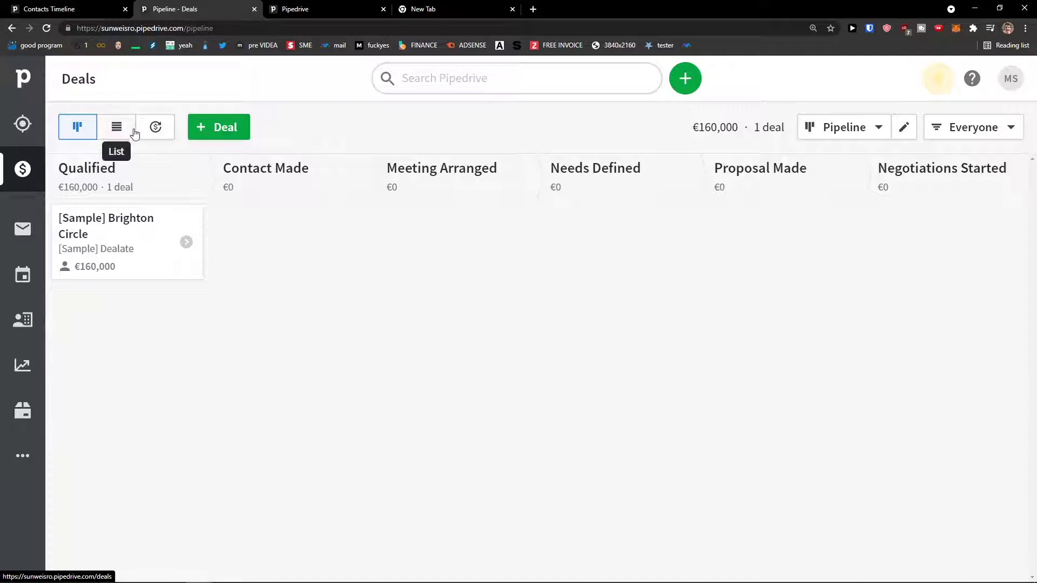
pyautogui.click(224, 134)
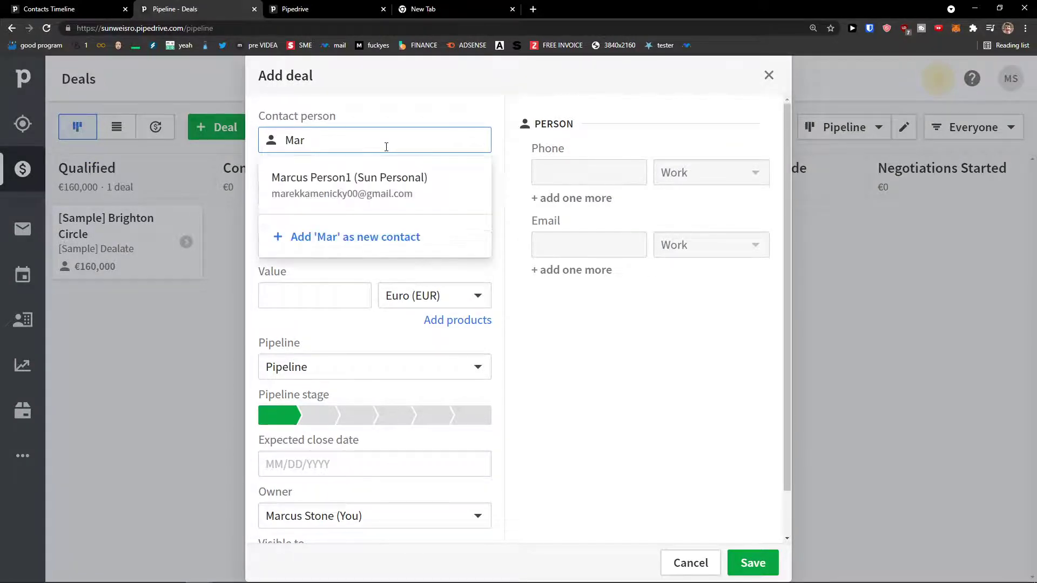
# Choose Sun Personal as the deal's contact and add a products section to the deal.
pyautogui.click(382, 179)
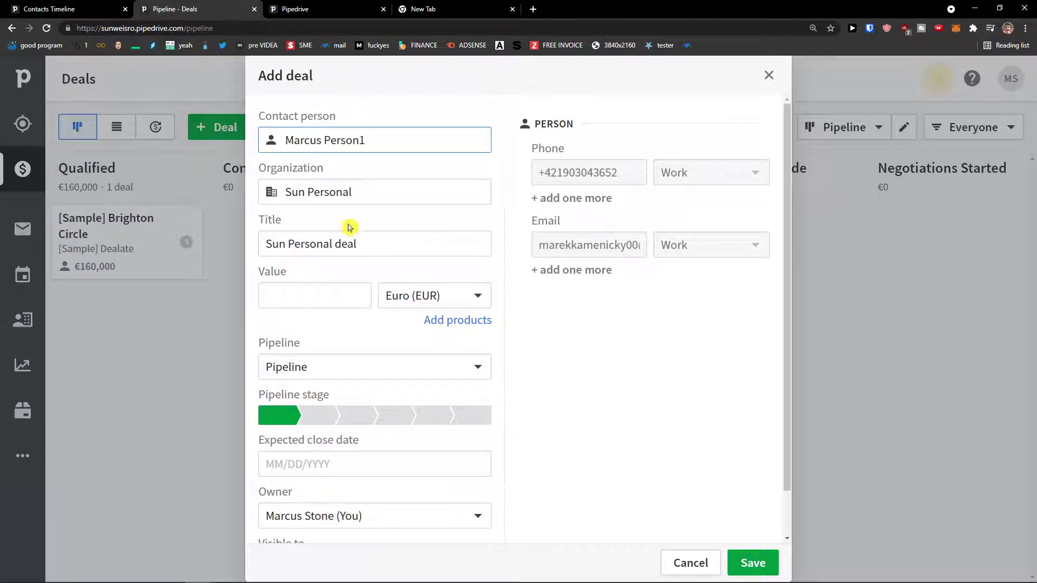
pyautogui.click(340, 299)
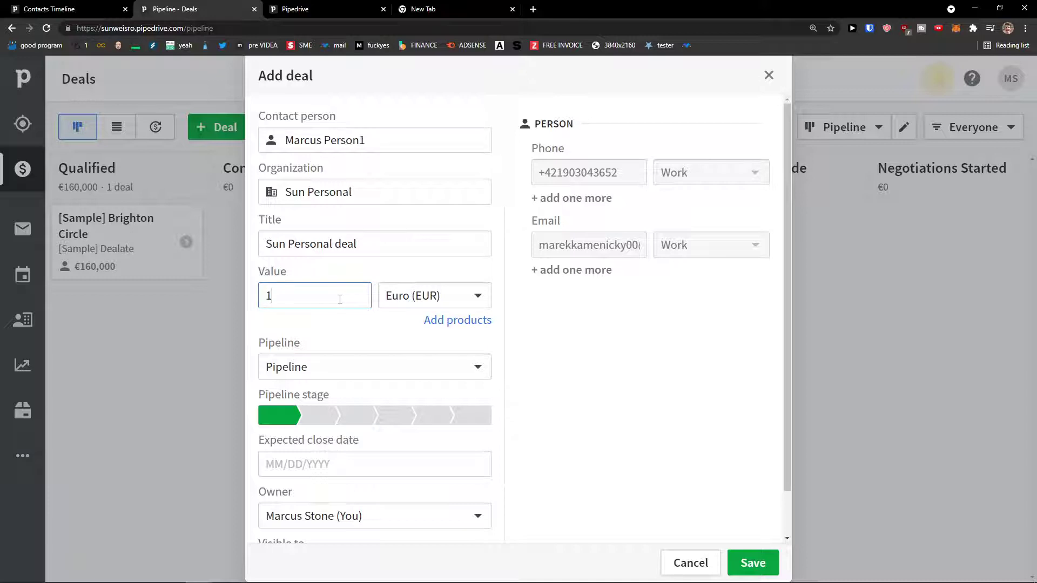
pyautogui.click(430, 320)
pyautogui.scroll(-1, 405, 324)
pyautogui.scroll(1, 418, 324)
pyautogui.click(502, 354)
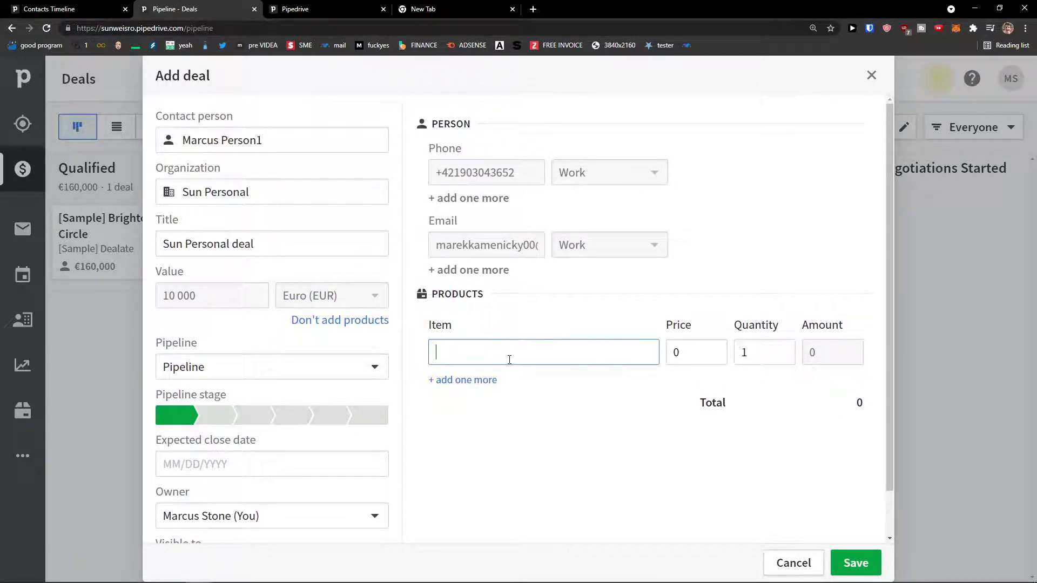
pyautogui.click(348, 322)
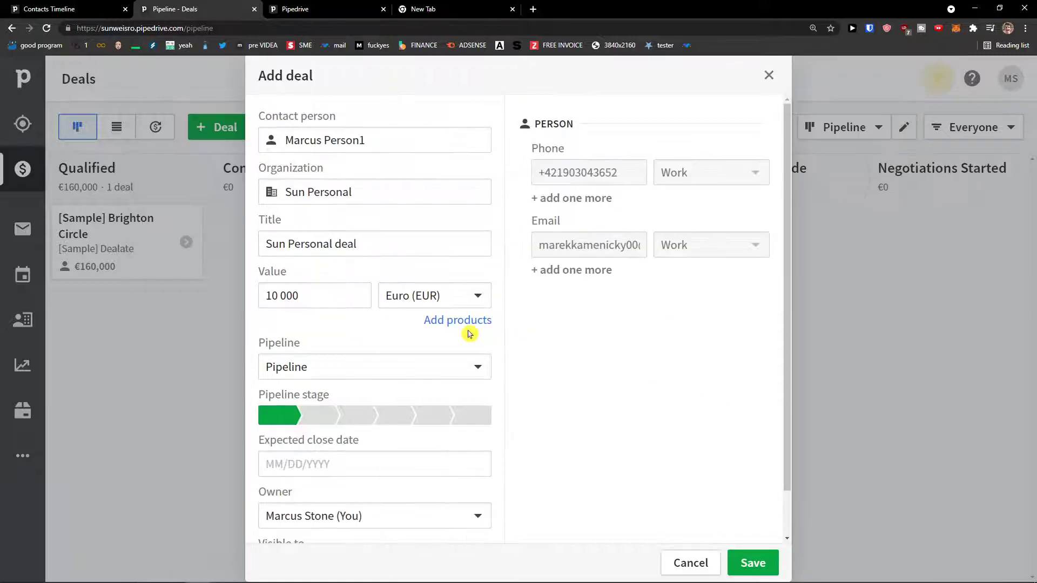
pyautogui.click(451, 327)
# Add Youtube Script as the product with quantity 50 at 20 each, totalling 1000.
pyautogui.click(500, 303)
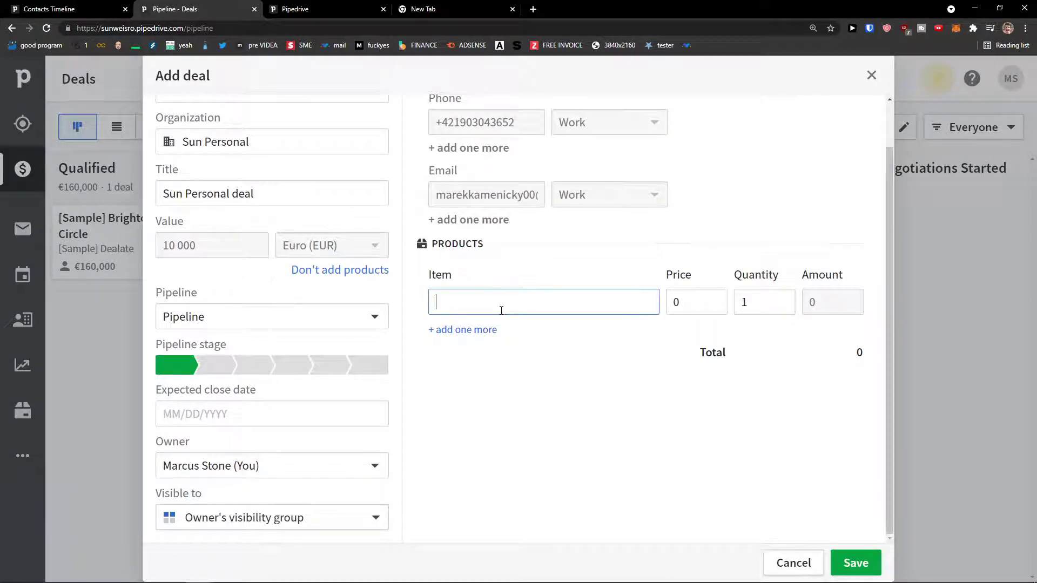
pyautogui.write('Youtu')
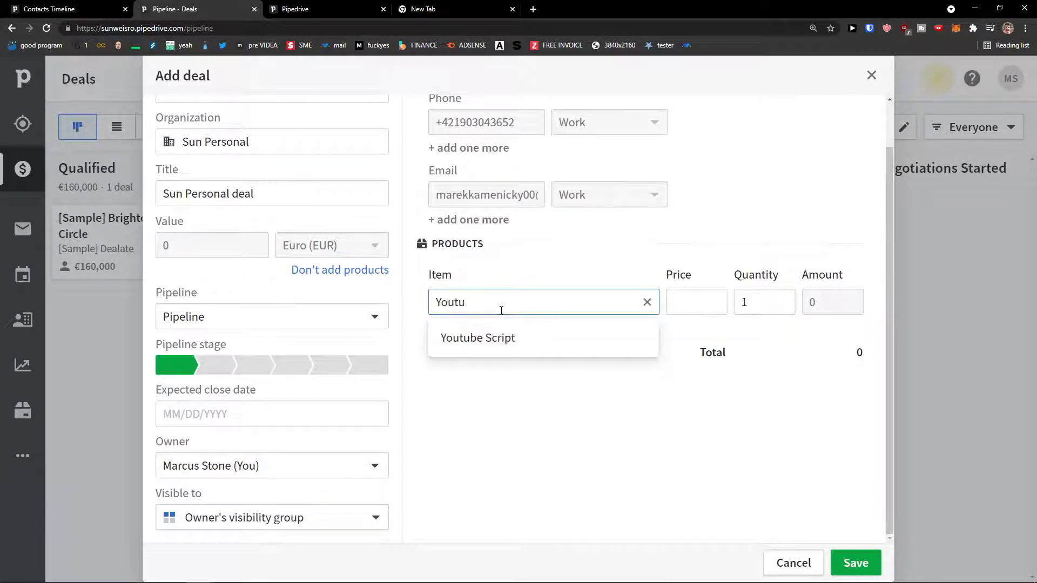
pyautogui.click(497, 337)
pyautogui.scroll(1, 707, 315)
pyautogui.doubleClick(743, 352)
pyautogui.write('50')
pyautogui.click(713, 397)
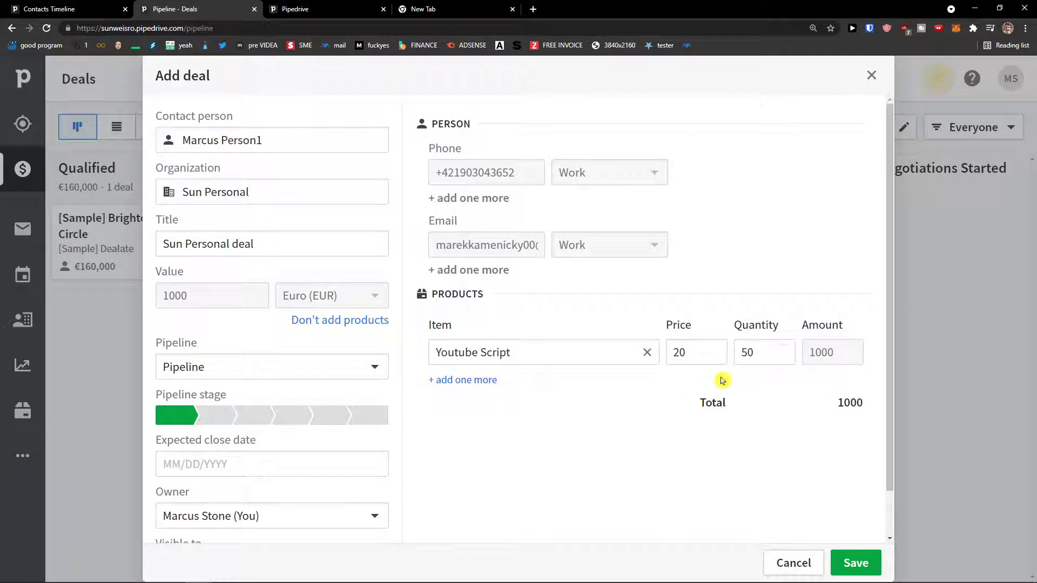
pyautogui.click(749, 354)
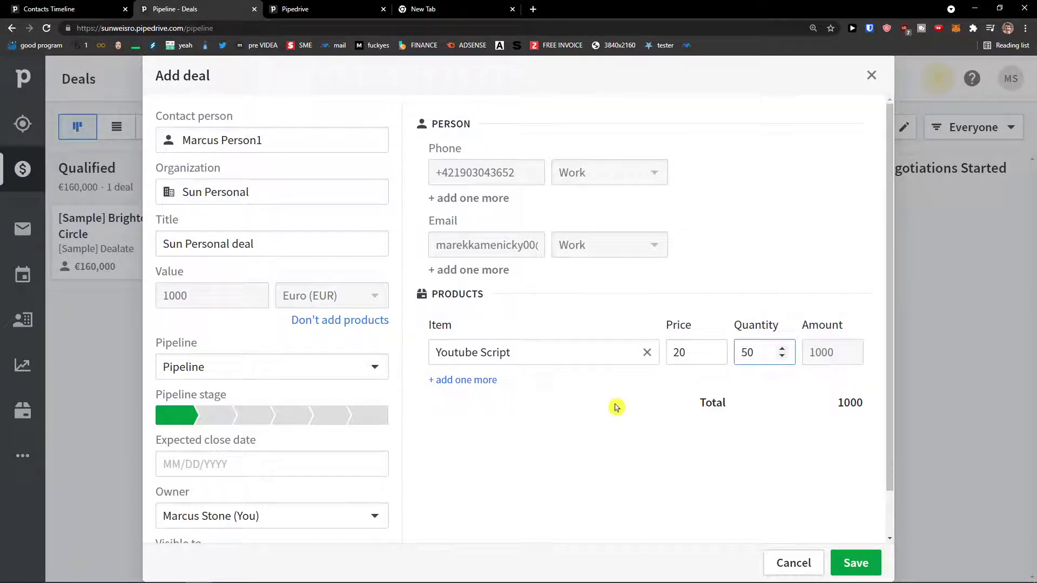
# Keep the deal in the default Pipeline and set its stage to Contact Made.
pyautogui.click(236, 378)
pyautogui.click(238, 376)
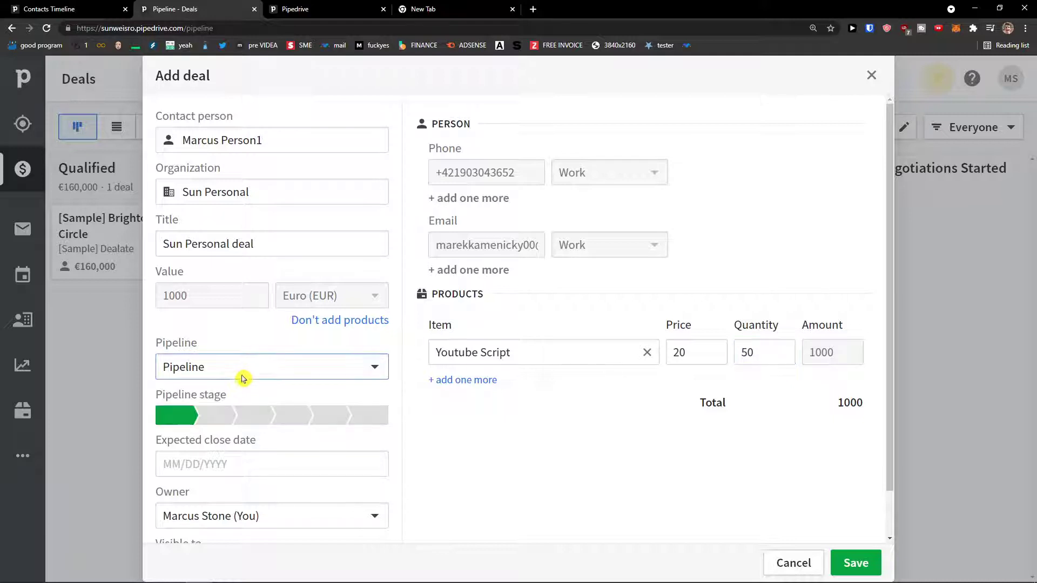
pyautogui.click(212, 418)
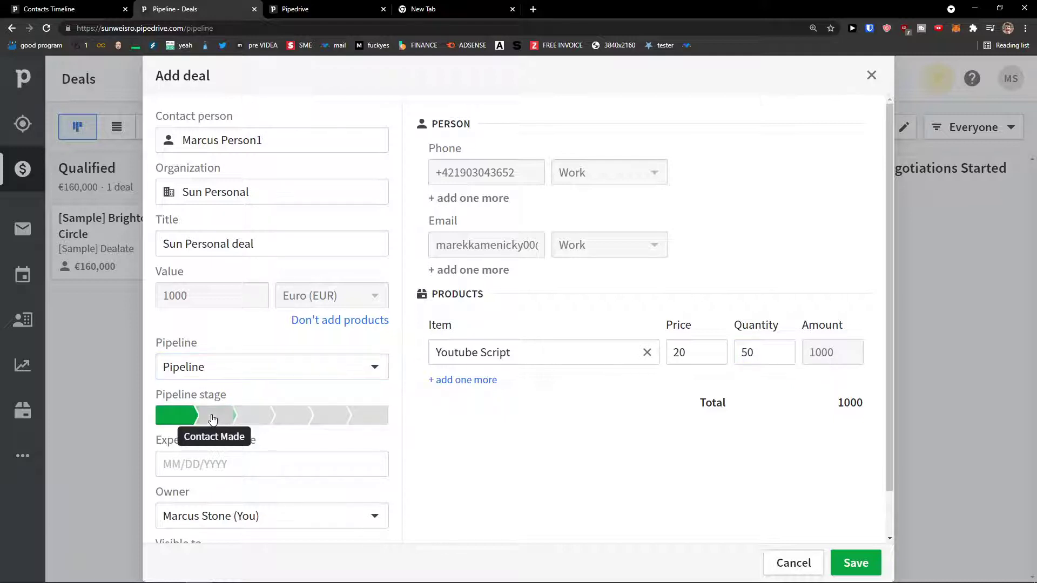
pyautogui.click(244, 419)
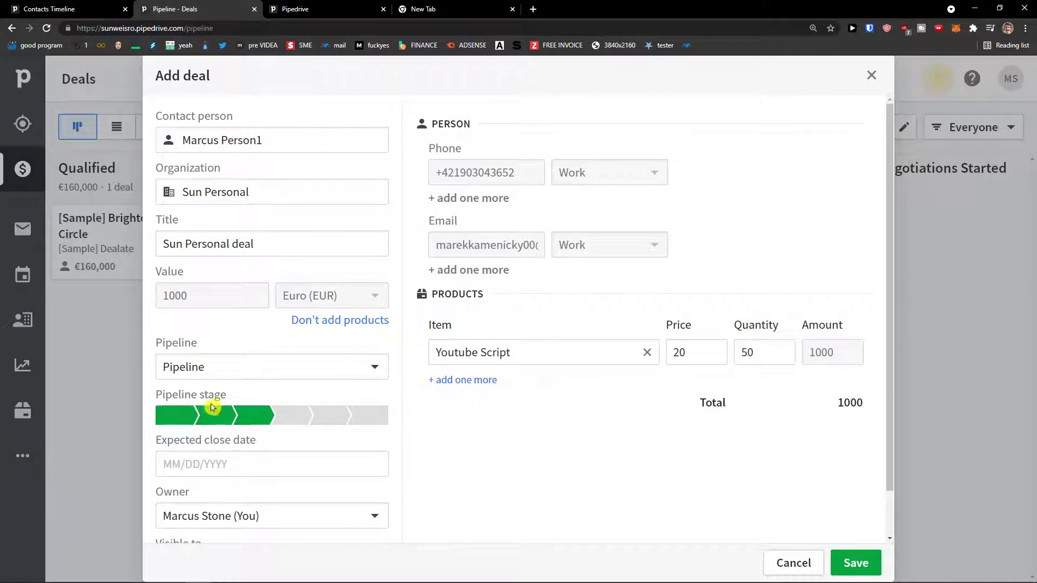
pyautogui.click(205, 419)
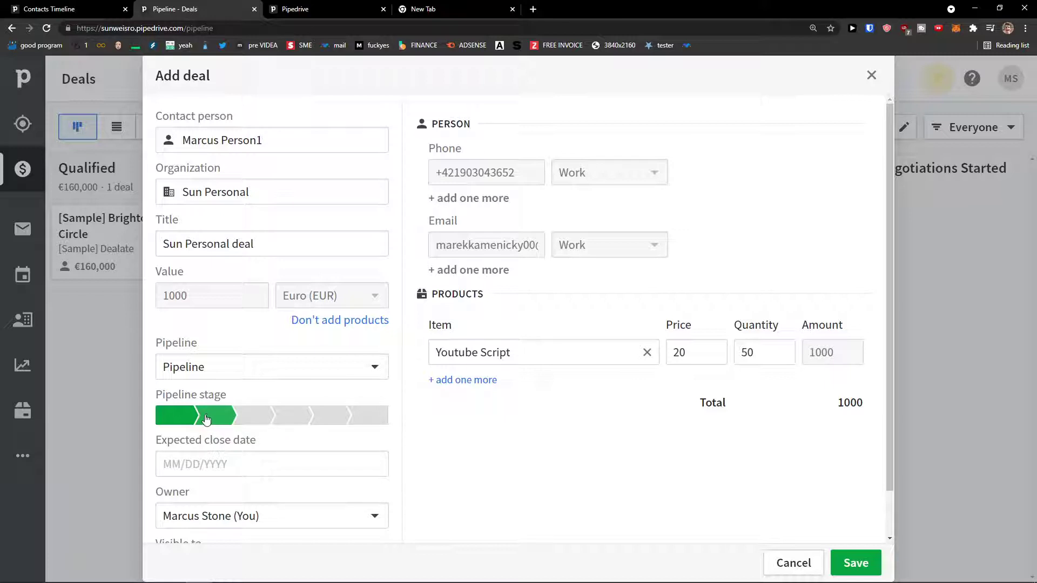
pyautogui.click(254, 416)
pyautogui.click(213, 417)
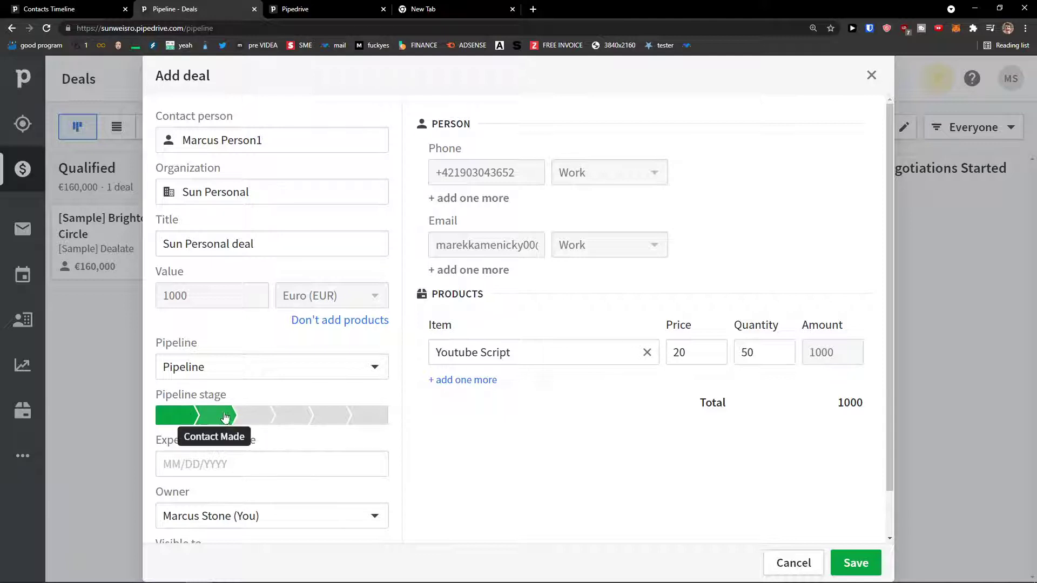
# Set the expected close date to 08/31/2021 and save the Sun Personal deal.
pyautogui.scroll(-1, 228, 416)
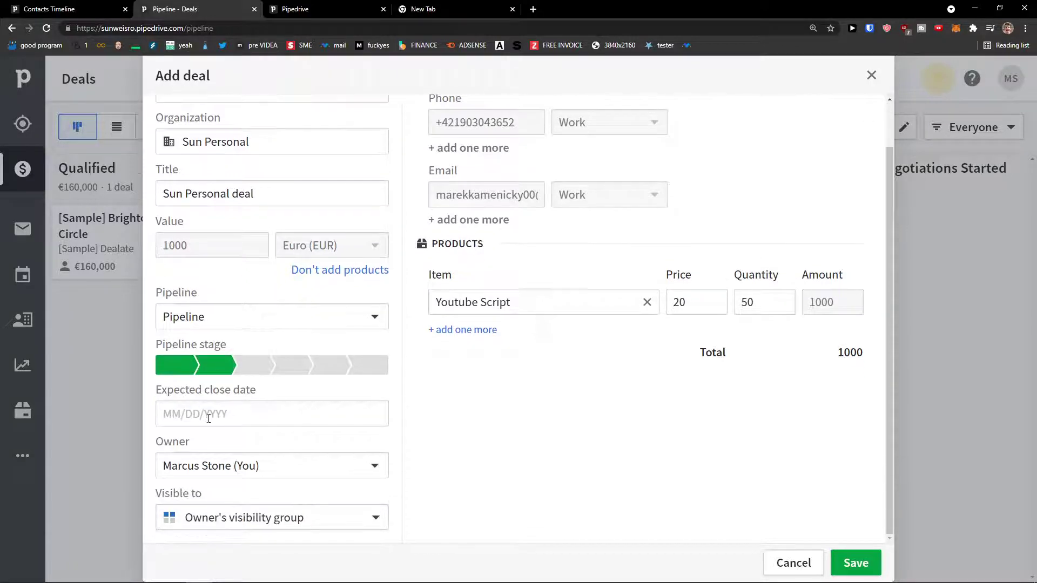
pyautogui.click(205, 412)
pyautogui.click(225, 370)
pyautogui.click(183, 422)
pyautogui.click(230, 433)
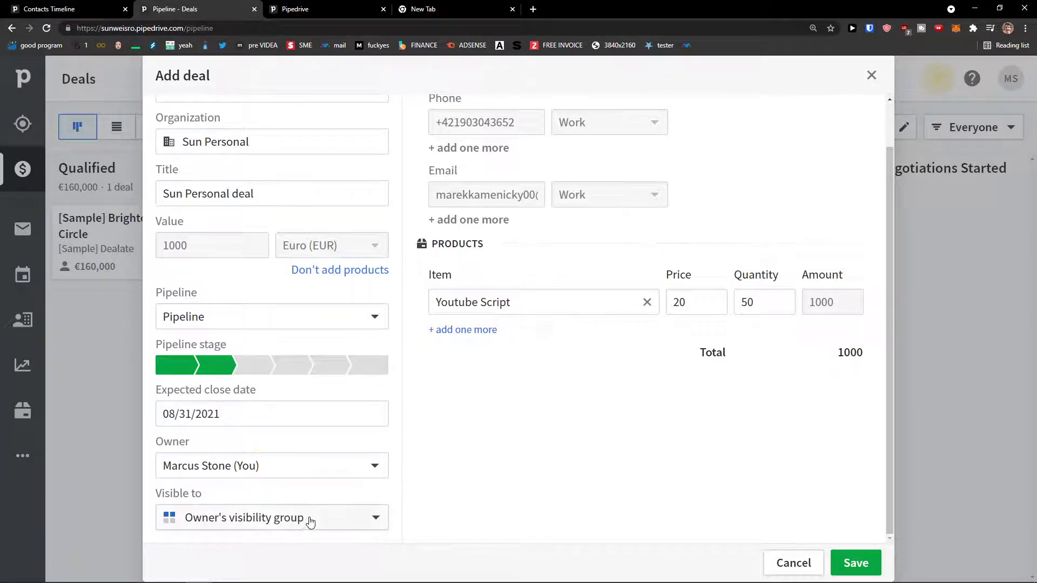
pyautogui.scroll(1, 290, 521)
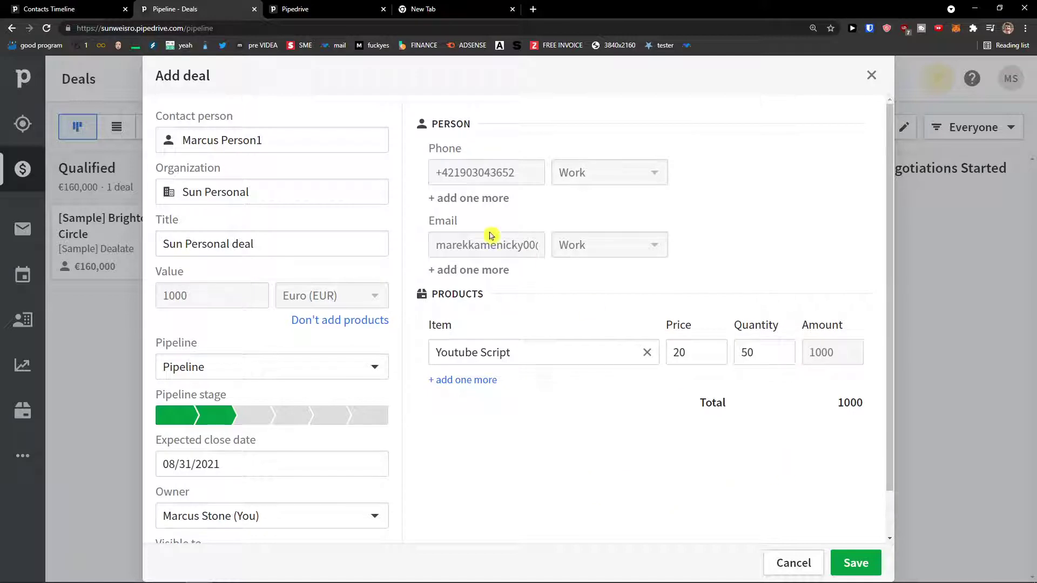
pyautogui.scroll(-1, 788, 427)
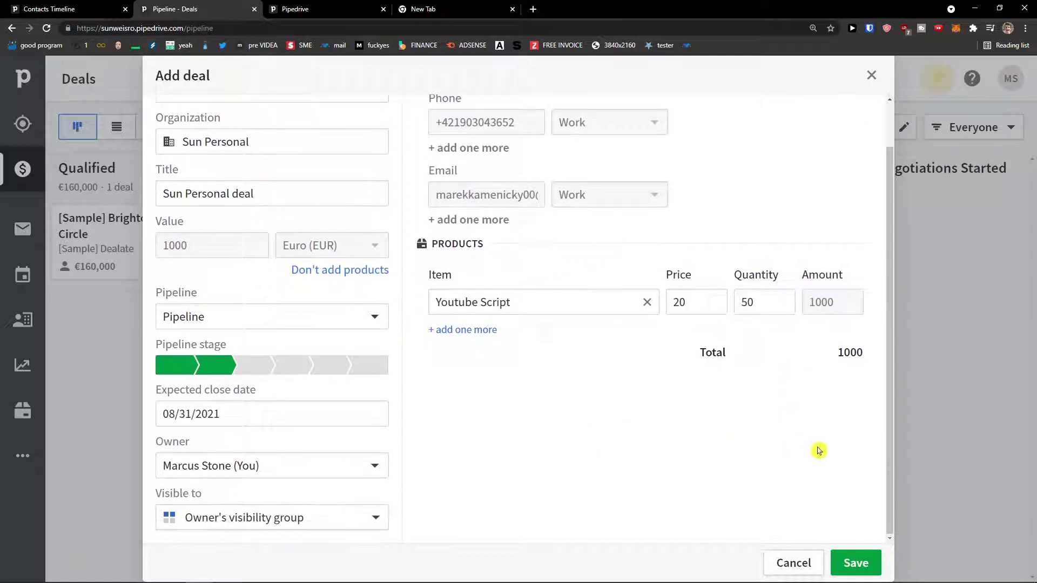
pyautogui.click(856, 564)
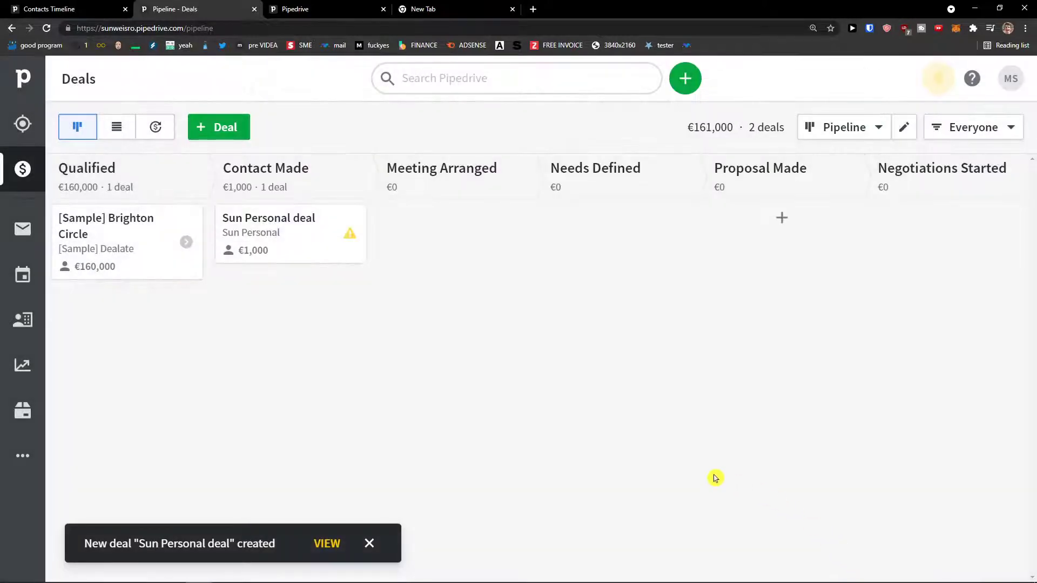
# Open the Sun Personal deal and advance it to the Meeting Arranged stage.
pyautogui.moveTo(275, 244); pyautogui.dragTo(276, 246)
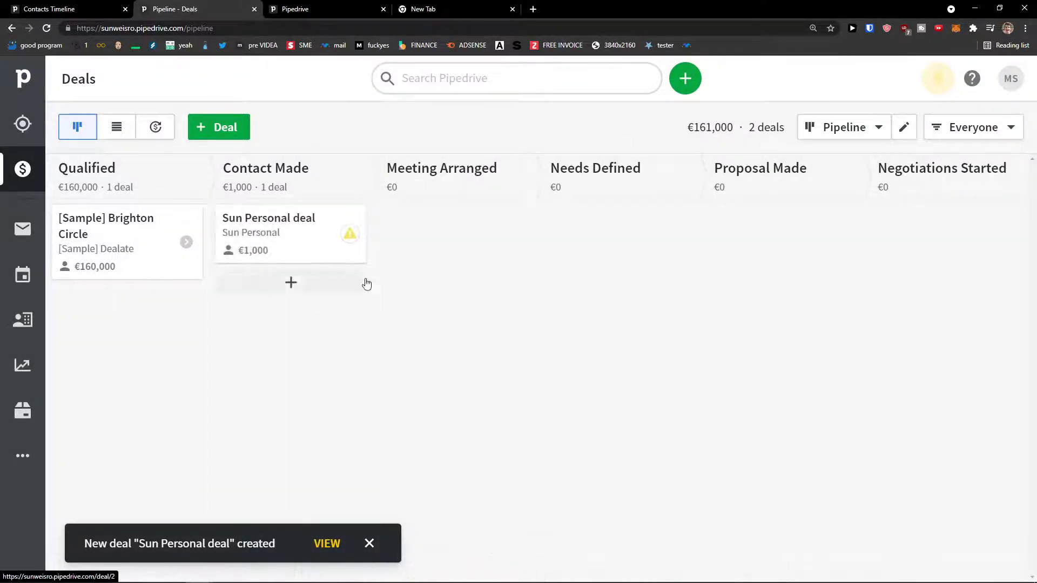
pyautogui.click(288, 237)
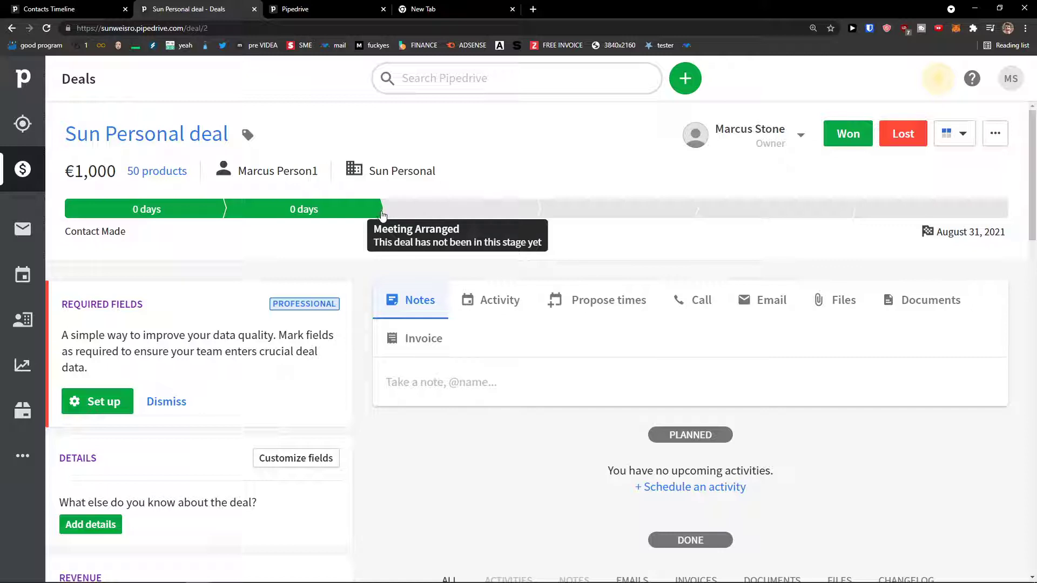
pyautogui.click(421, 211)
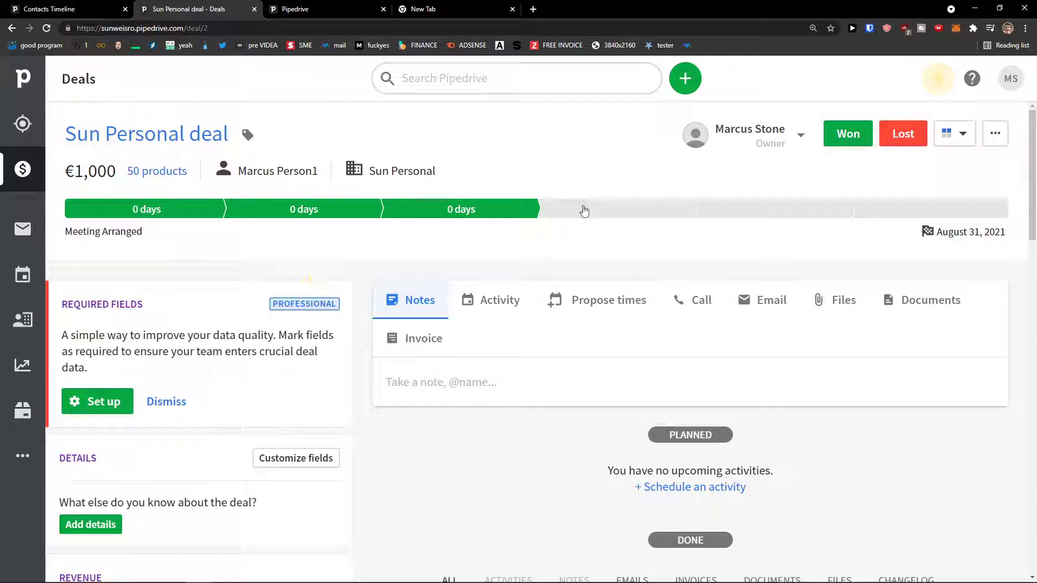
# Return to the Deals board and reopen the Sun Personal deal's detail page.
pyautogui.click(22, 169)
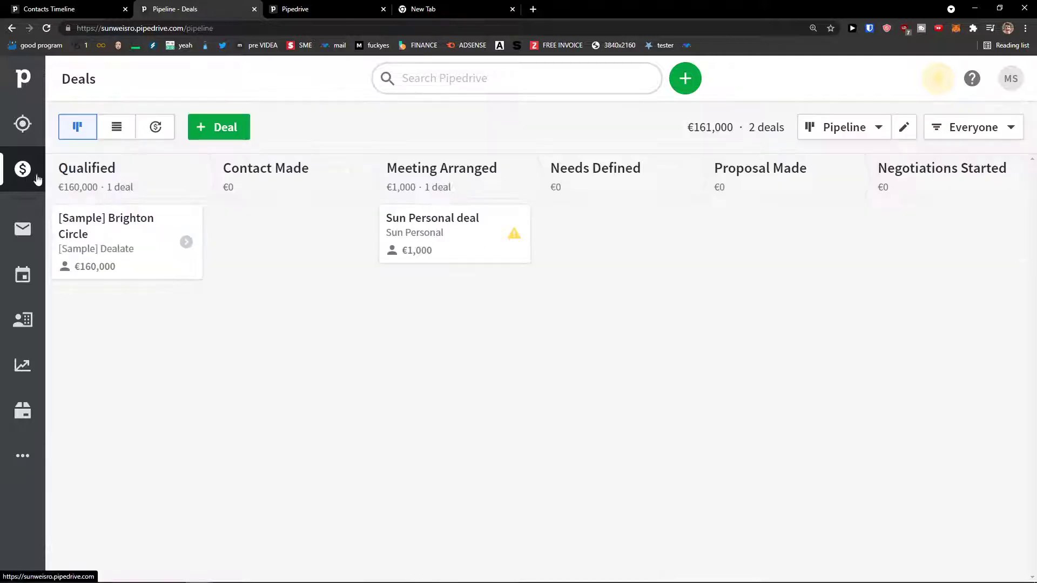
pyautogui.click(434, 229)
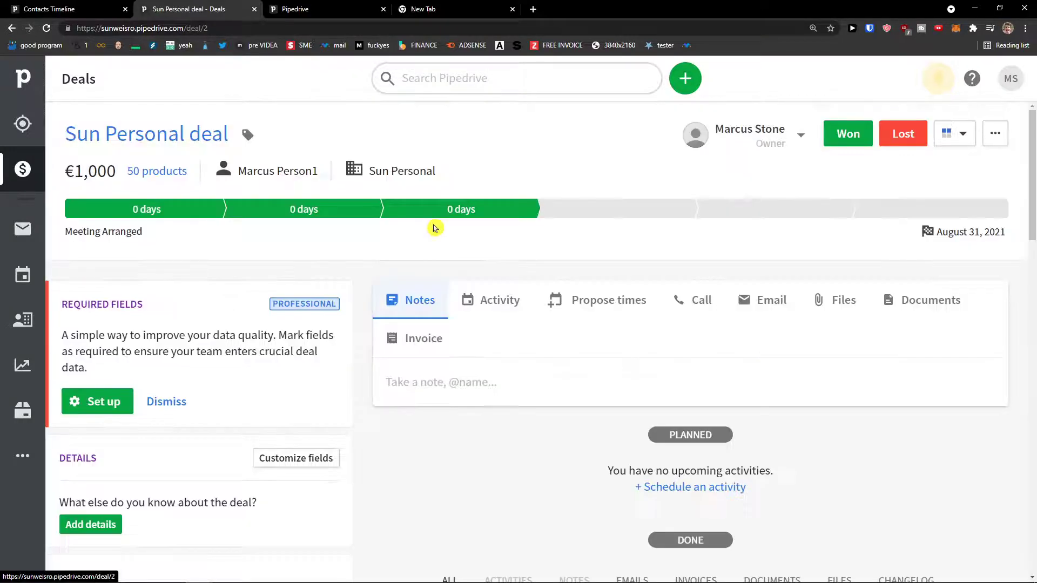
pyautogui.scroll(-1, 335, 275)
pyautogui.scroll(-1, 324, 279)
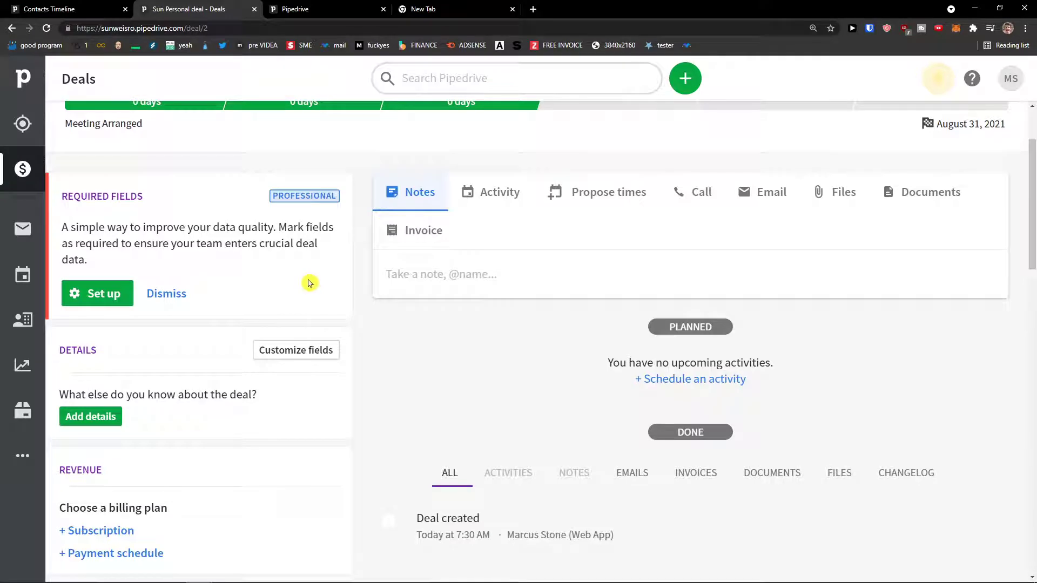
pyautogui.scroll(1, 312, 278)
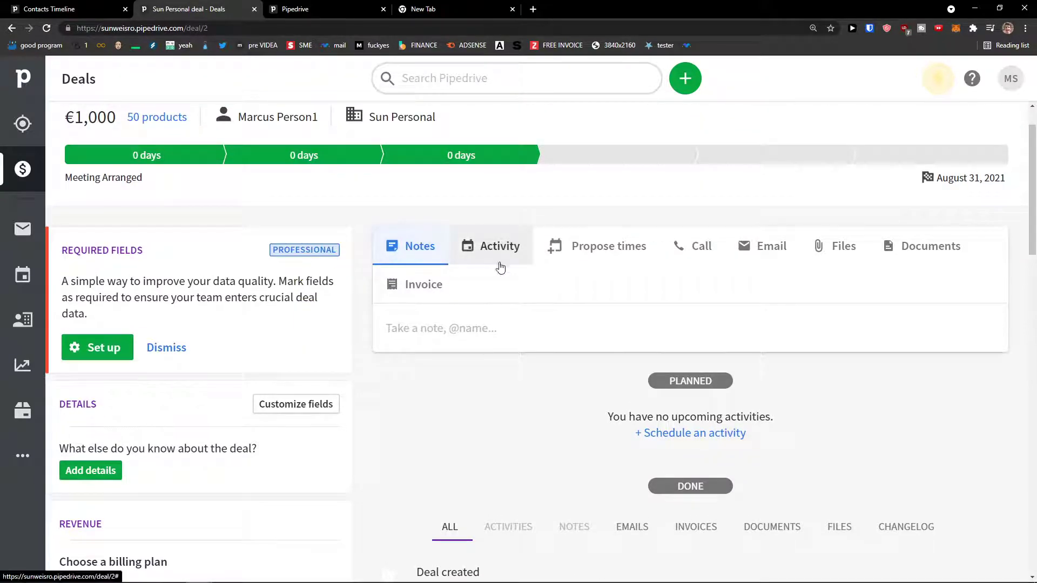
# Write 'This is a note' on the Sun Personal deal and save it to its history.
pyautogui.click(482, 328)
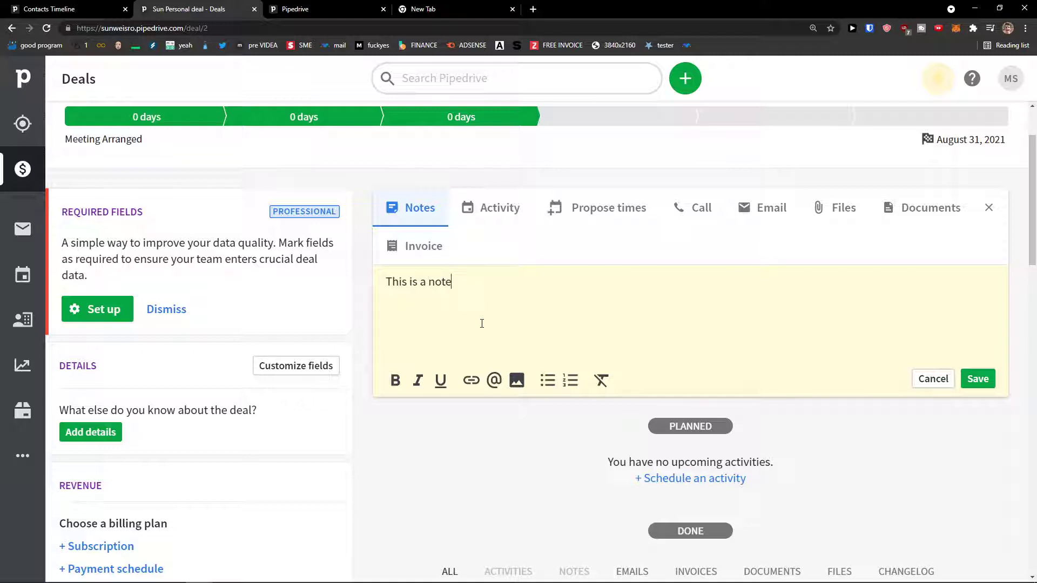
pyautogui.click(989, 382)
pyautogui.scroll(-2, 538, 432)
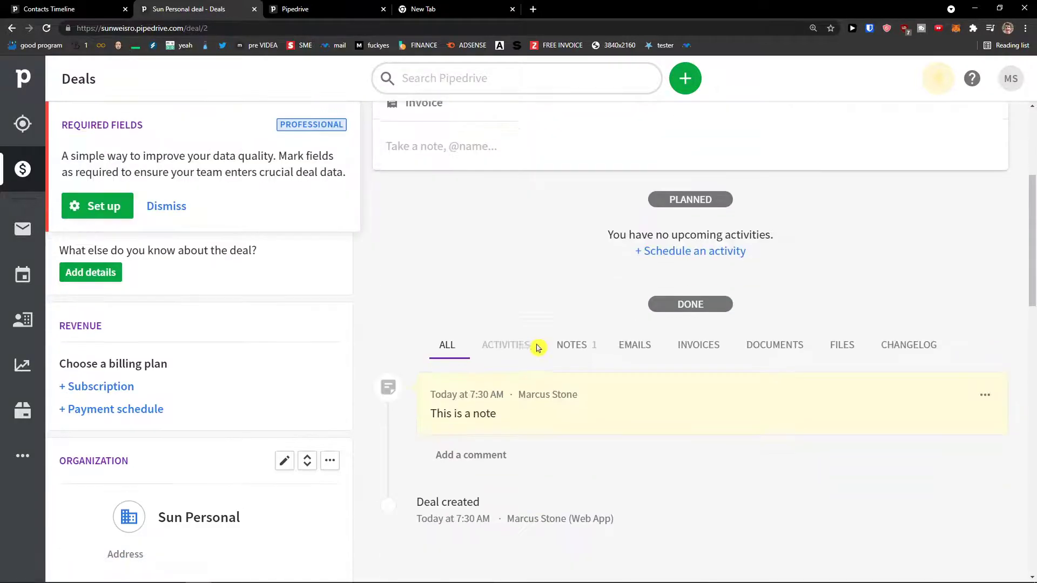
pyautogui.scroll(4, 601, 375)
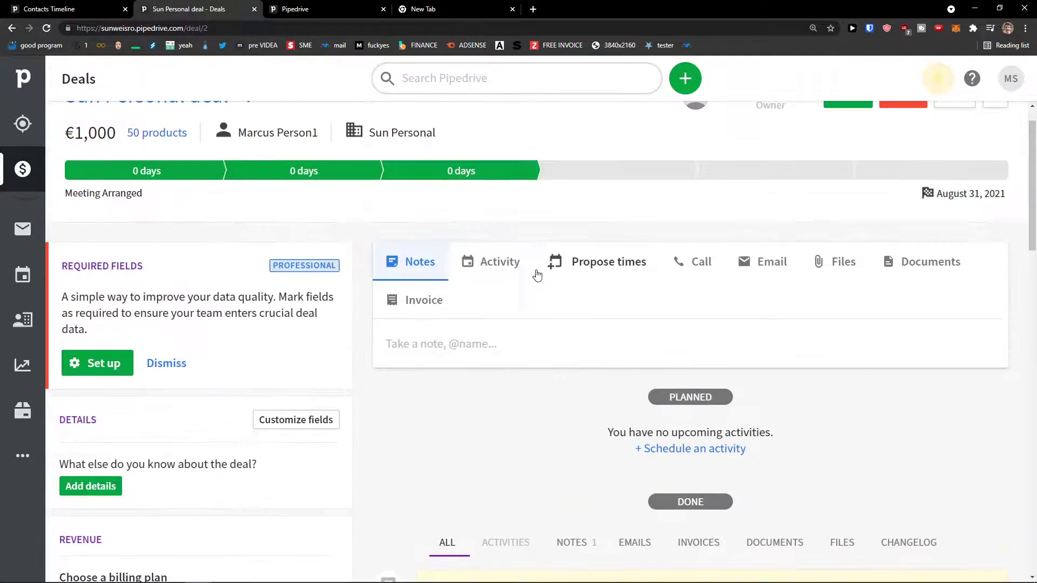
# Start a new Task activity on the deal titled 'Go For Trip'.
pyautogui.click(482, 264)
pyautogui.scroll(-1, 508, 297)
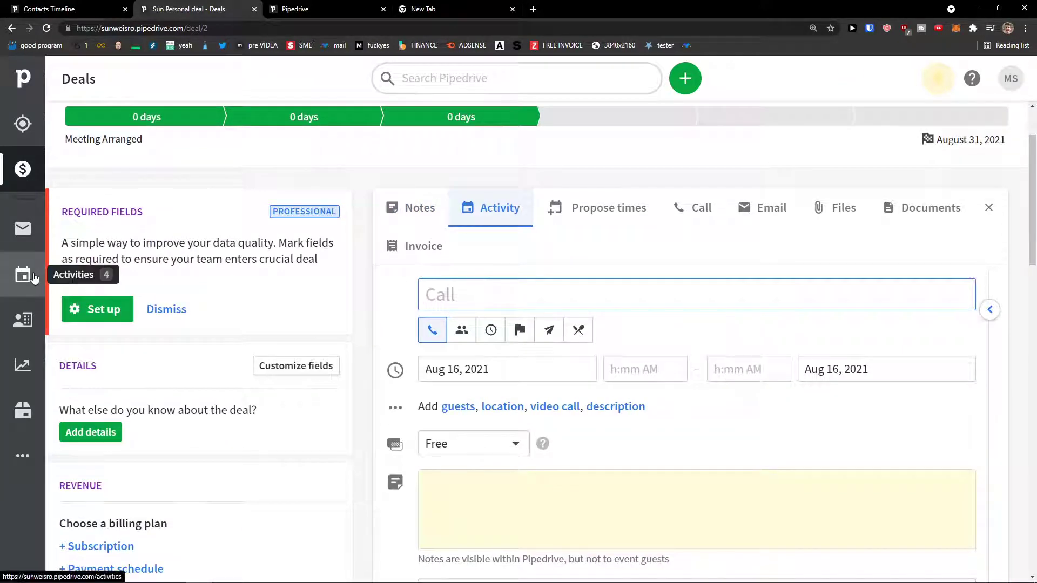
pyautogui.scroll(-1, 540, 369)
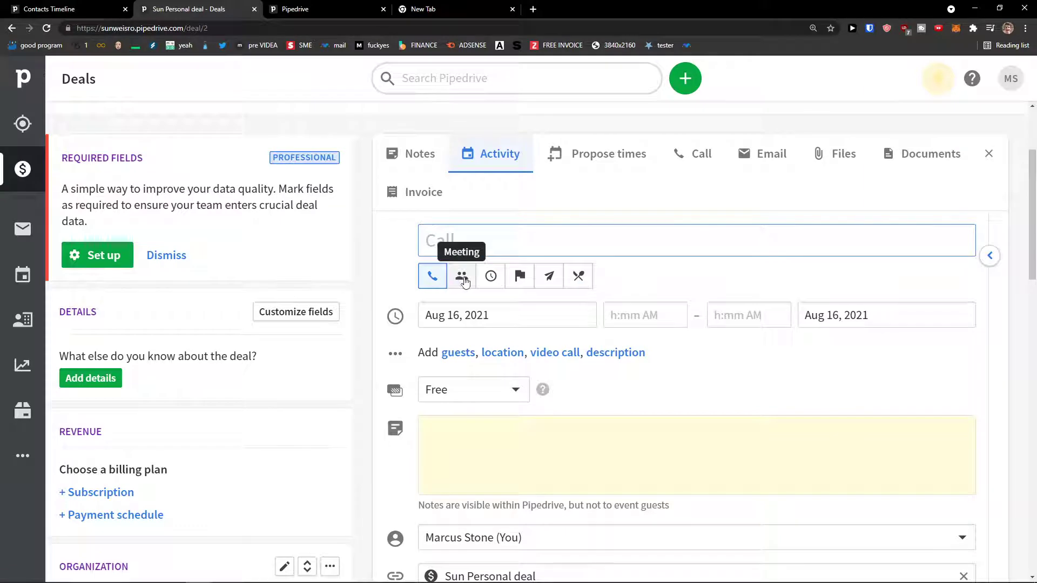
pyautogui.click(490, 277)
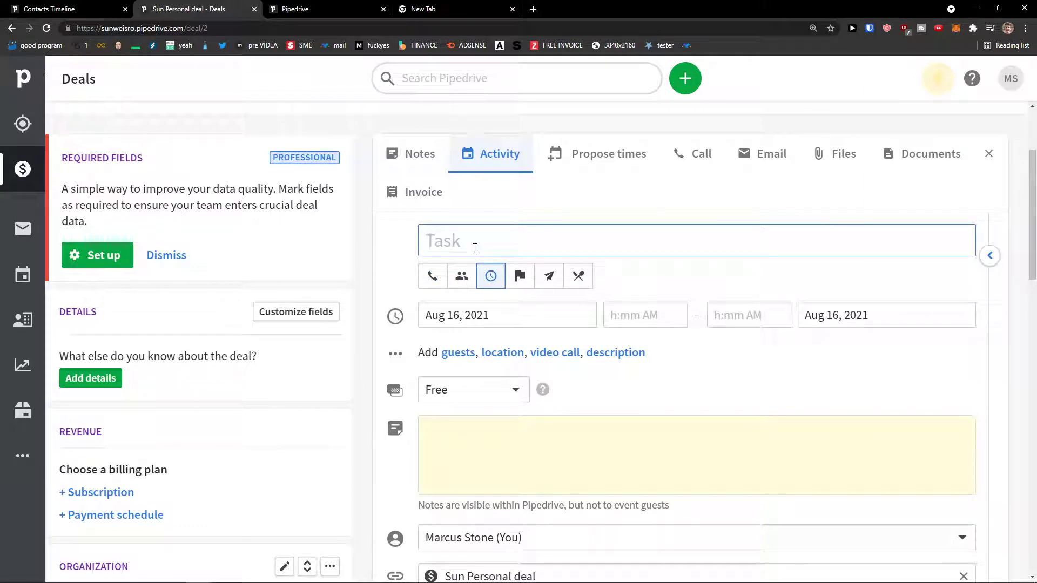
pyautogui.write('Go For Trip')
pyautogui.scroll(-5, 594, 421)
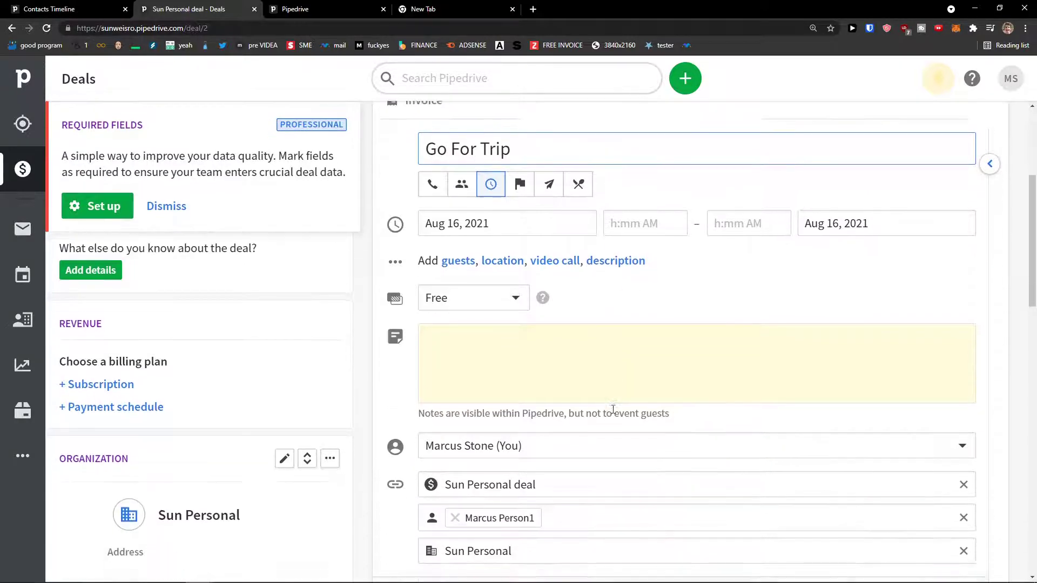
pyautogui.scroll(5, 681, 405)
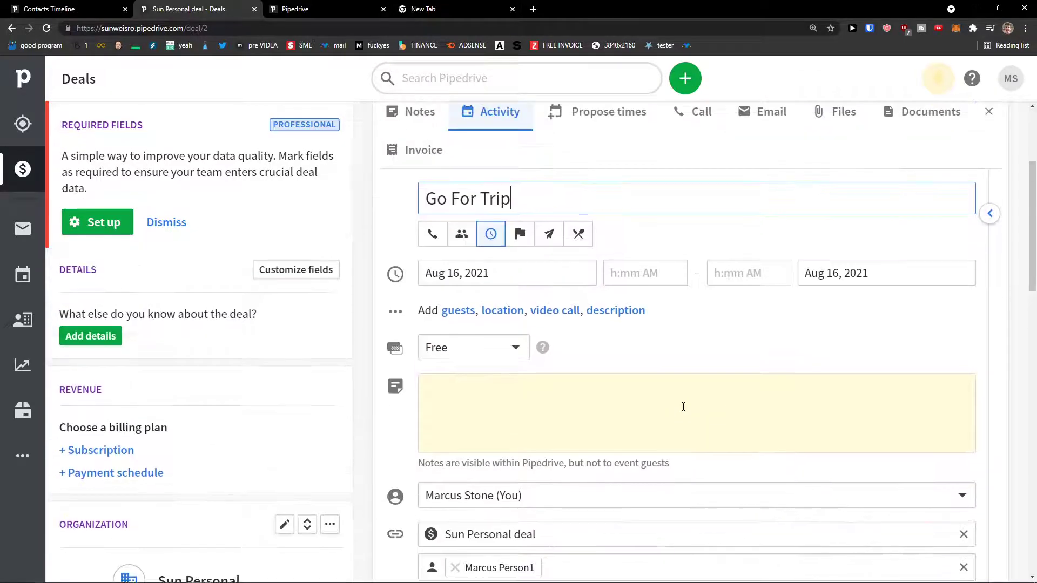
# Keep today's start and end dates and Free availability, then save the Go For Trip task.
pyautogui.click(485, 332)
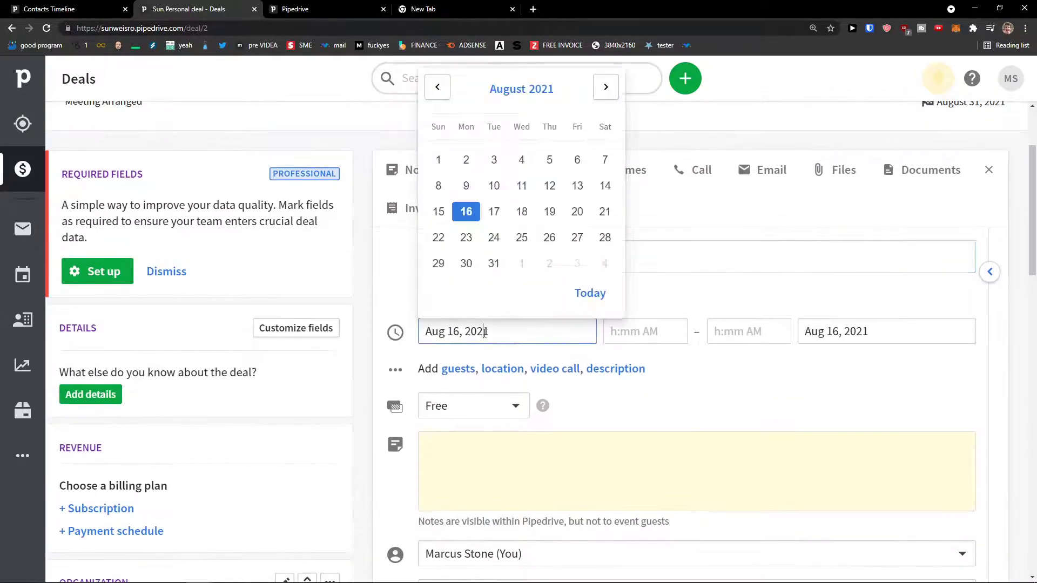
pyautogui.click(823, 336)
pyautogui.click(729, 381)
pyautogui.click(435, 409)
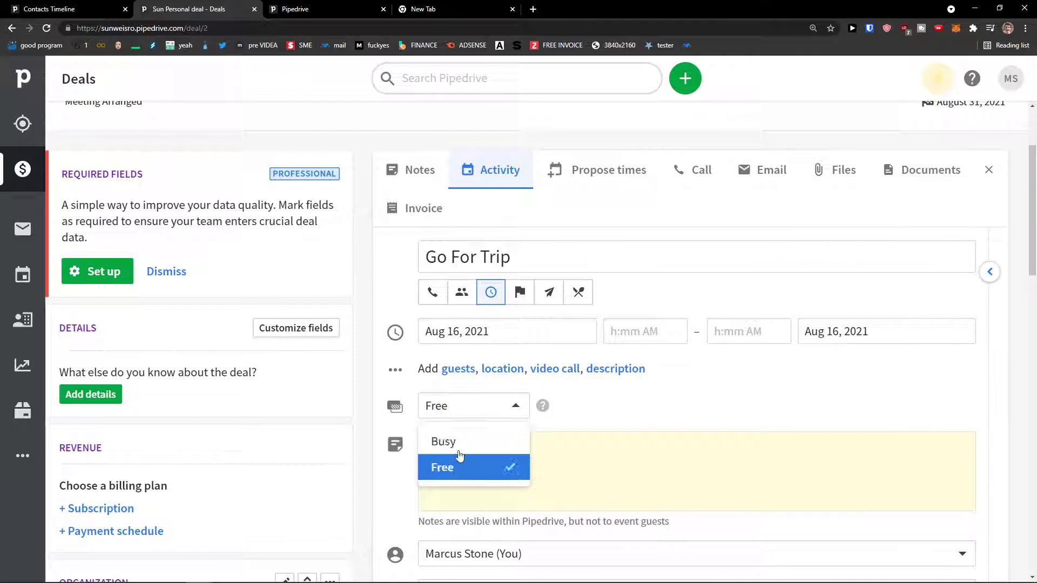
pyautogui.click(620, 439)
pyautogui.scroll(-2, 615, 432)
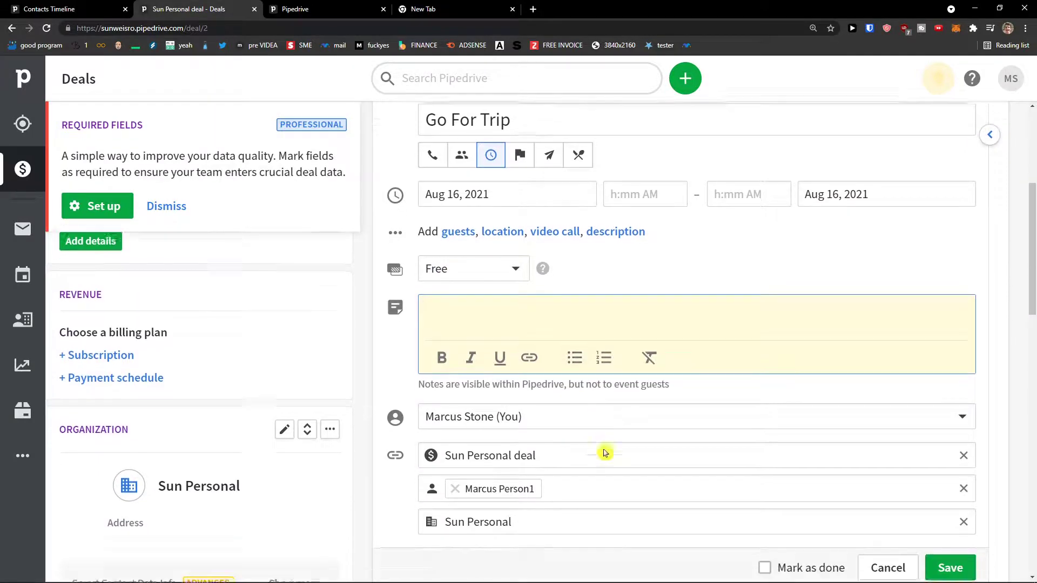
pyautogui.scroll(-1, 604, 453)
pyautogui.click(949, 543)
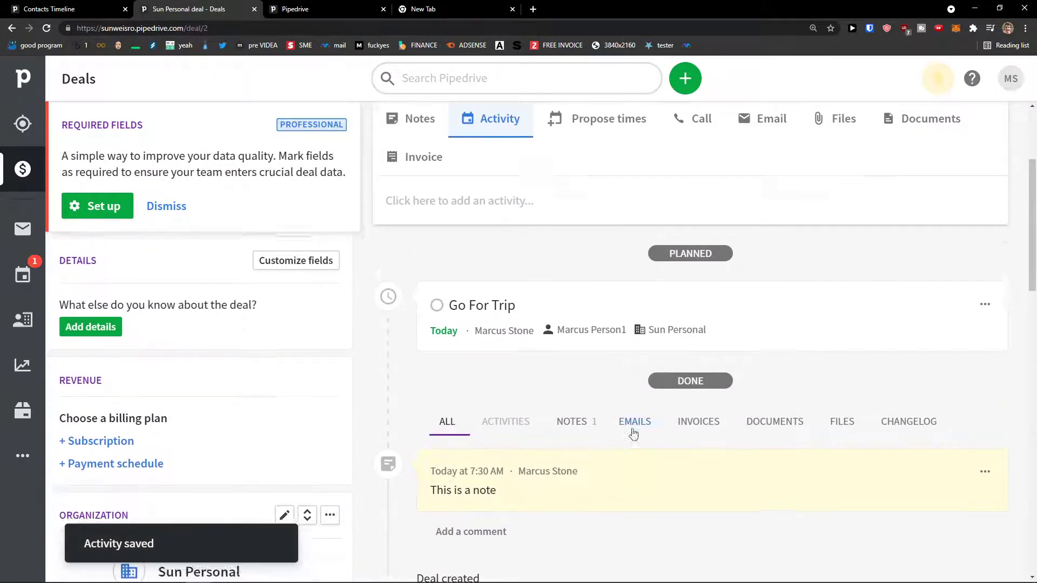
pyautogui.scroll(4, 594, 422)
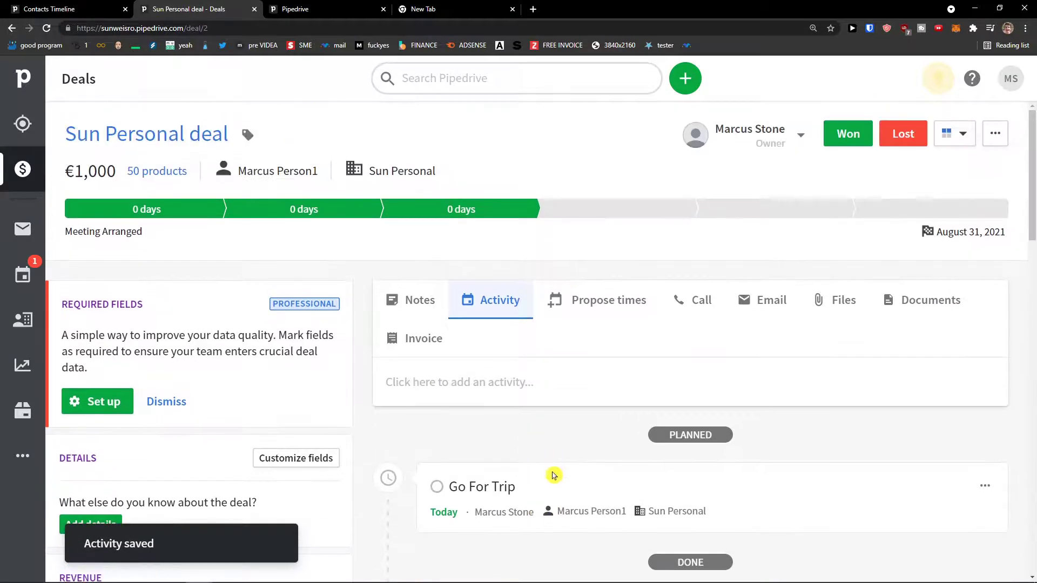
# Show the Sun Personal deal's Invoice section, which reports no invoicing app installed.
pyautogui.scroll(-1, 553, 476)
pyautogui.click(621, 254)
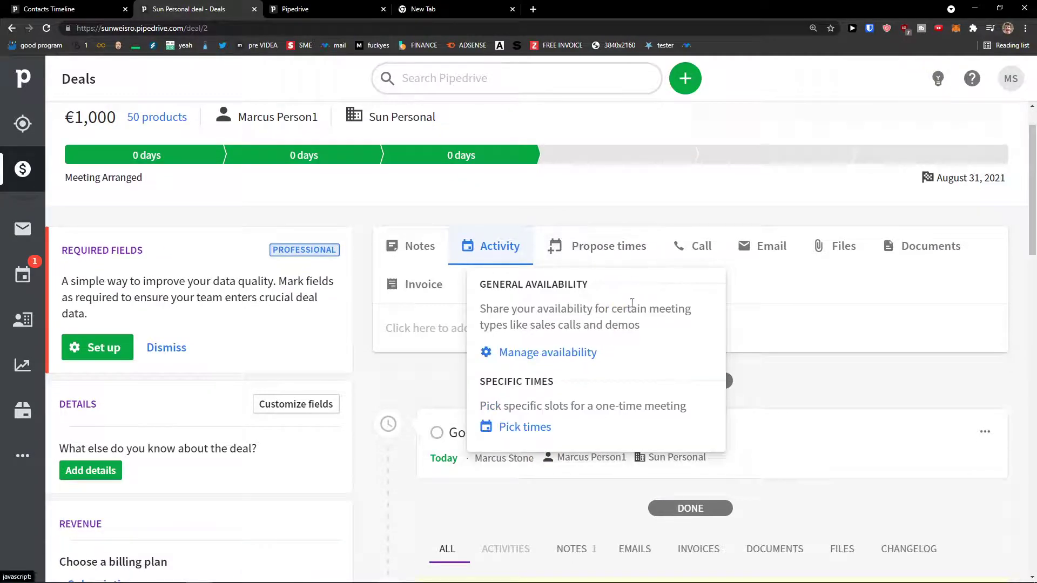
pyautogui.click(406, 297)
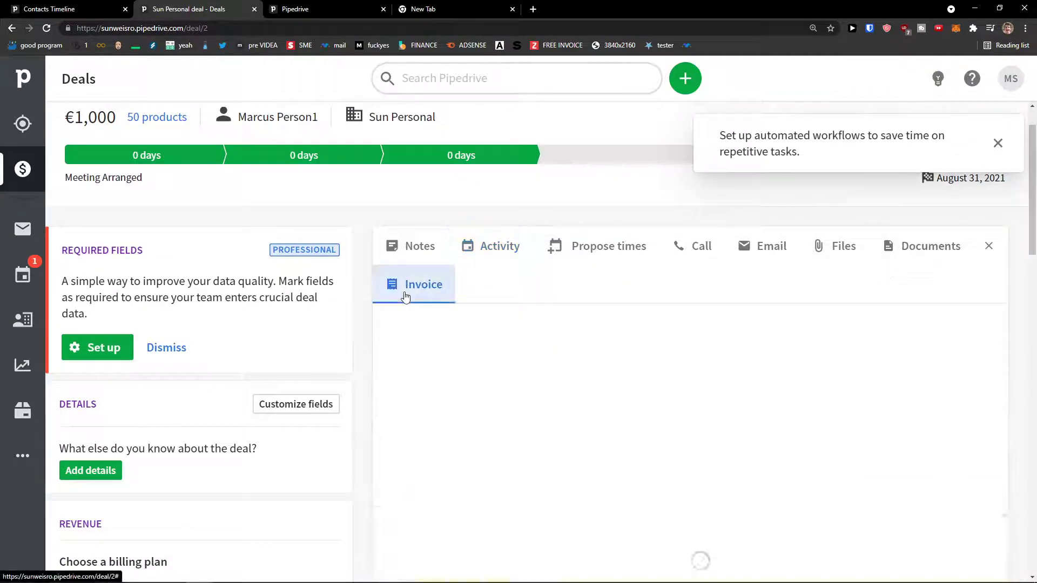
pyautogui.scroll(-2, 580, 320)
pyautogui.scroll(1, 579, 320)
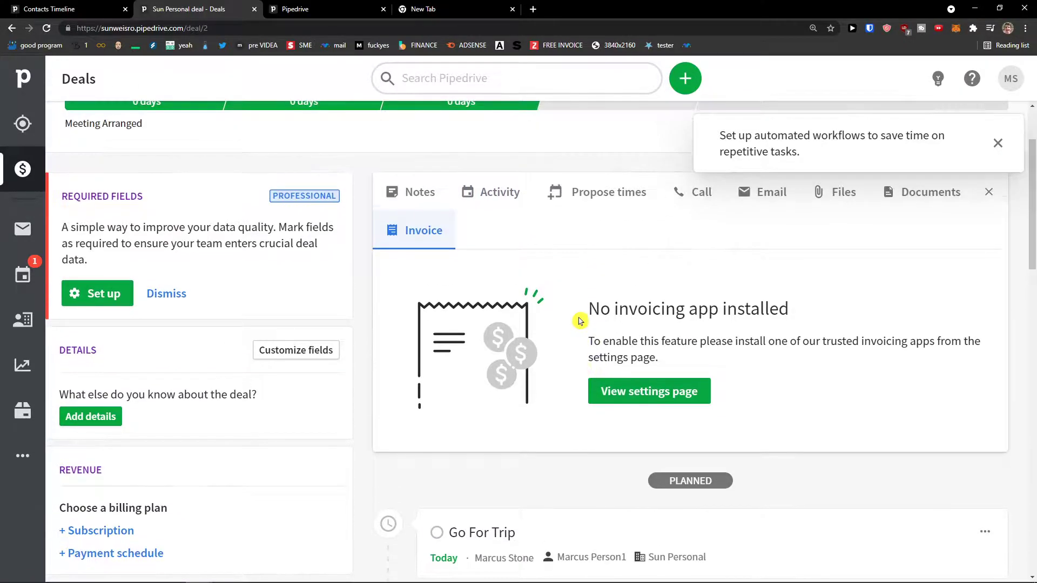
pyautogui.scroll(-1, 580, 321)
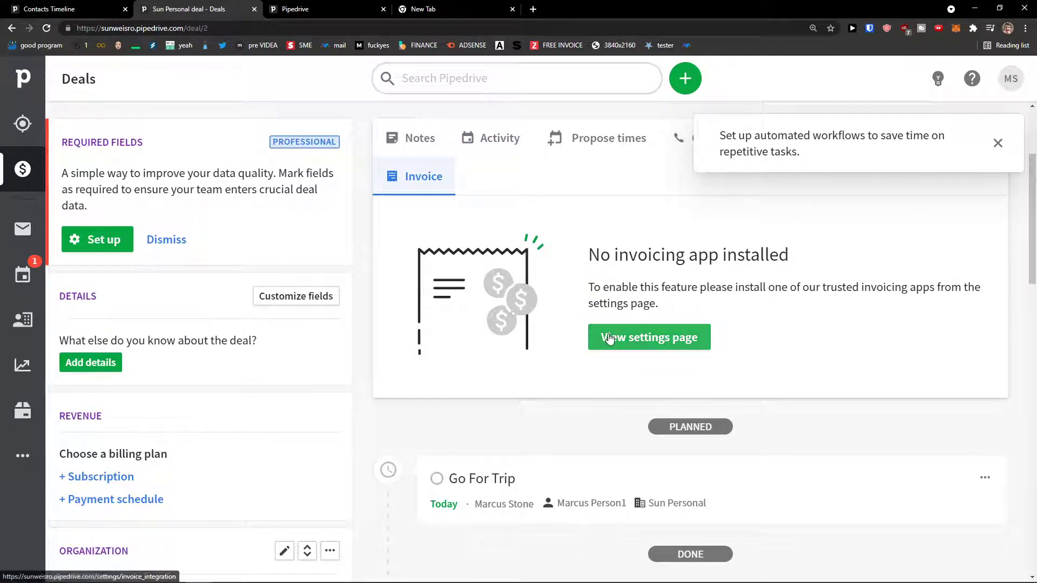
pyautogui.click(23, 455)
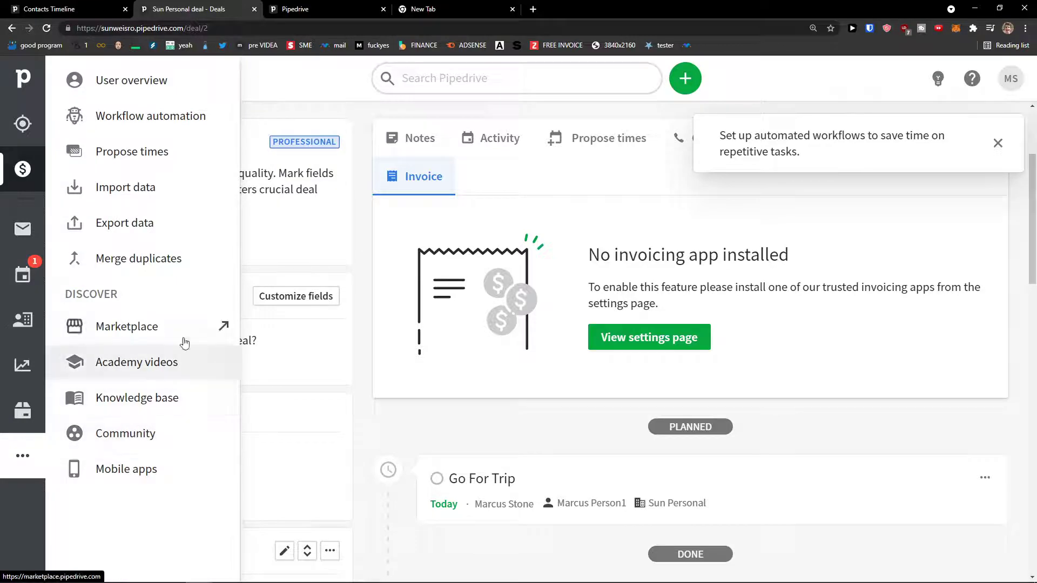
pyautogui.click(539, 417)
pyautogui.scroll(3, 922, 278)
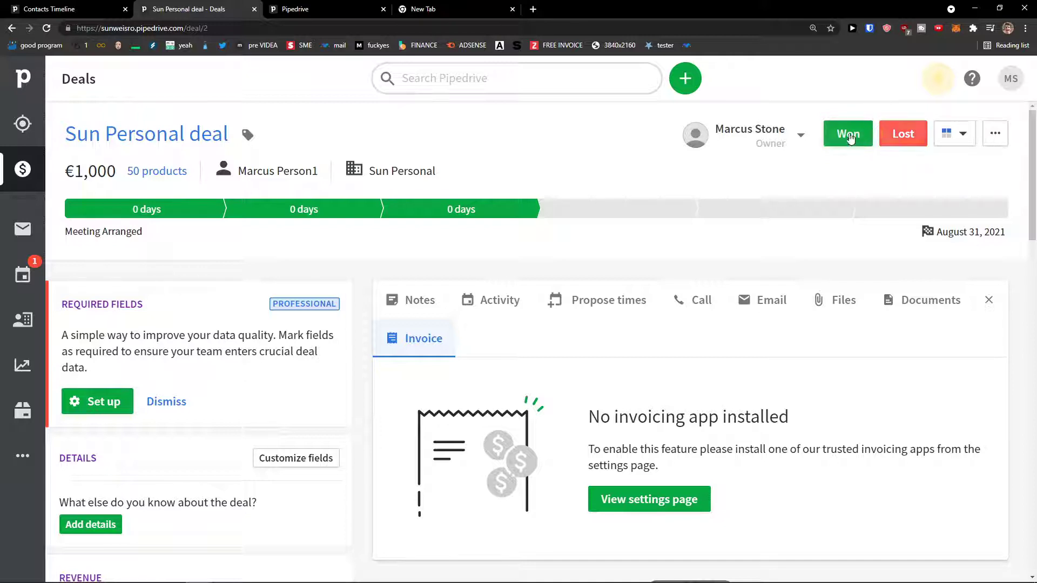
# Back on the Deals board with Sun Personal in Meeting Arranged, open the pipeline options dropdown.
pyautogui.click(25, 172)
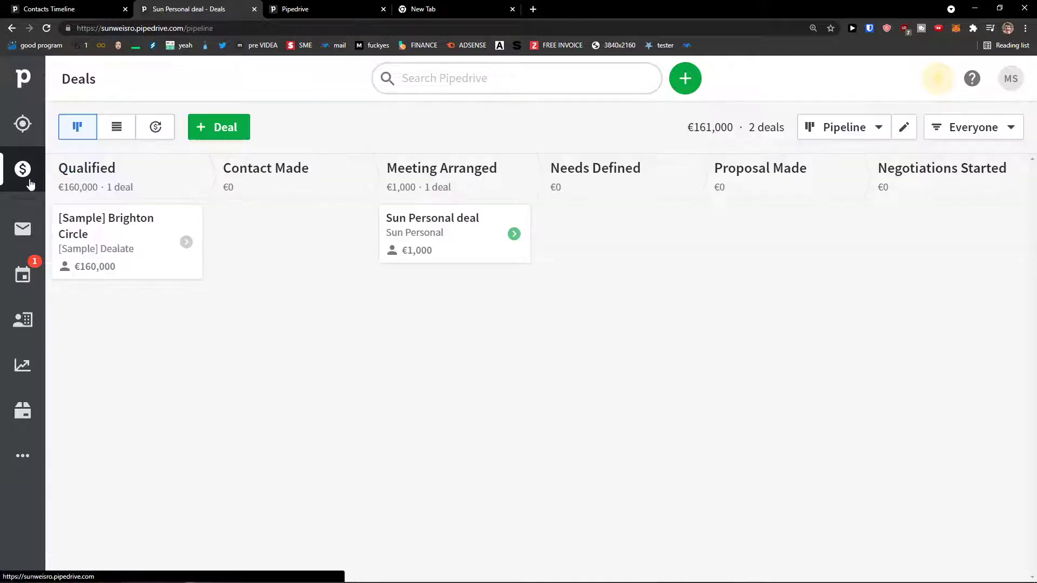
pyautogui.moveTo(446, 247); pyautogui.dragTo(419, 250)
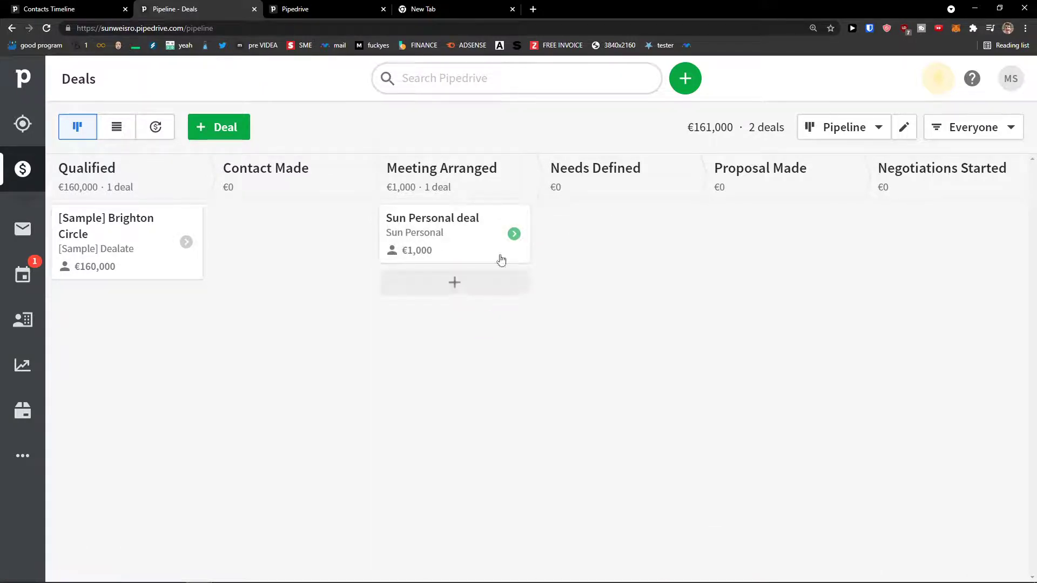
pyautogui.click(901, 130)
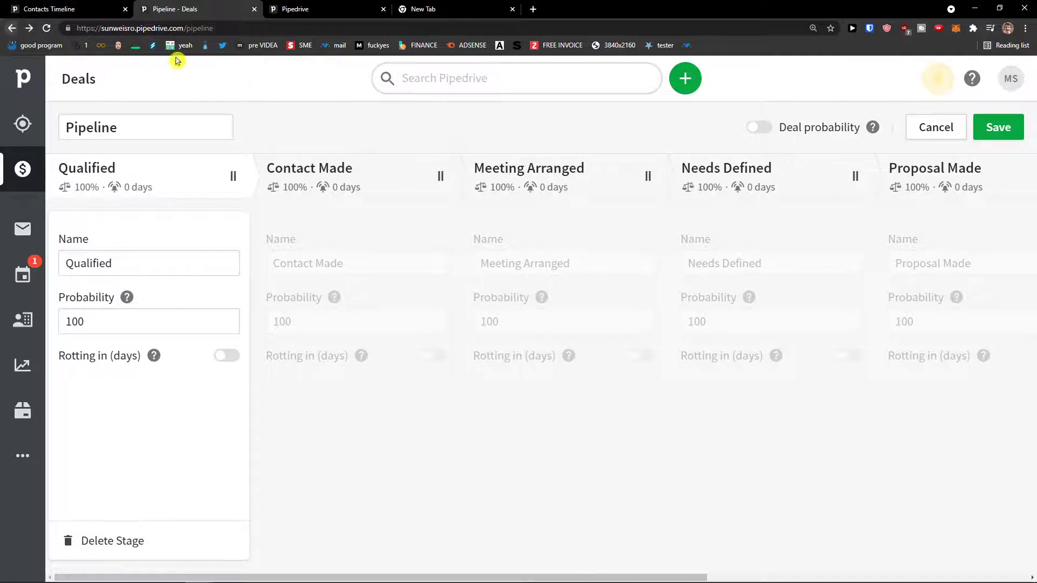
pyautogui.click(922, 138)
pyautogui.click(871, 135)
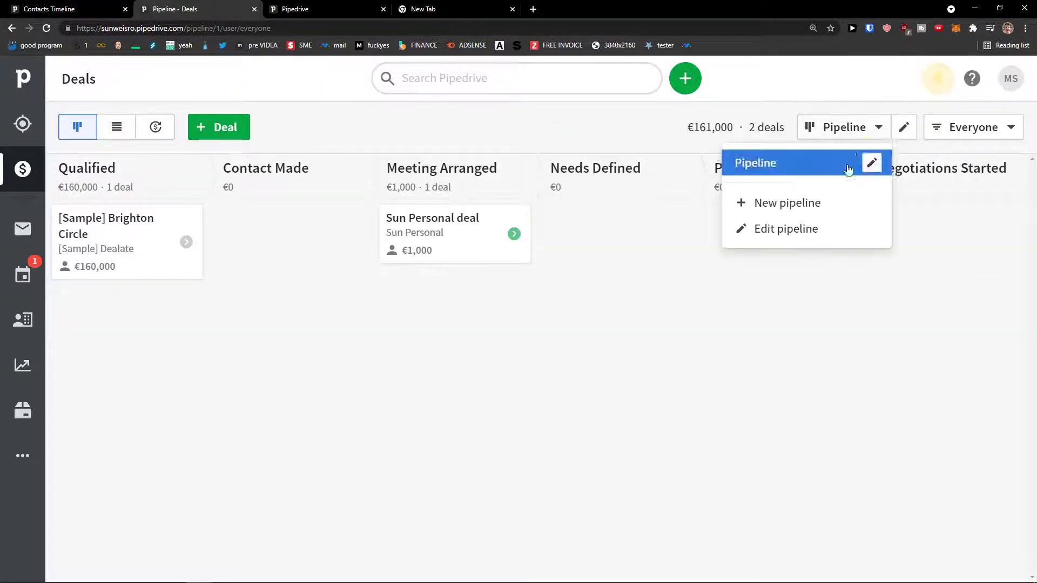
# In the pipeline editor, rename the first stage 'Qualified' to 'Qualified1', leaving deal rotting off.
pyautogui.click(811, 231)
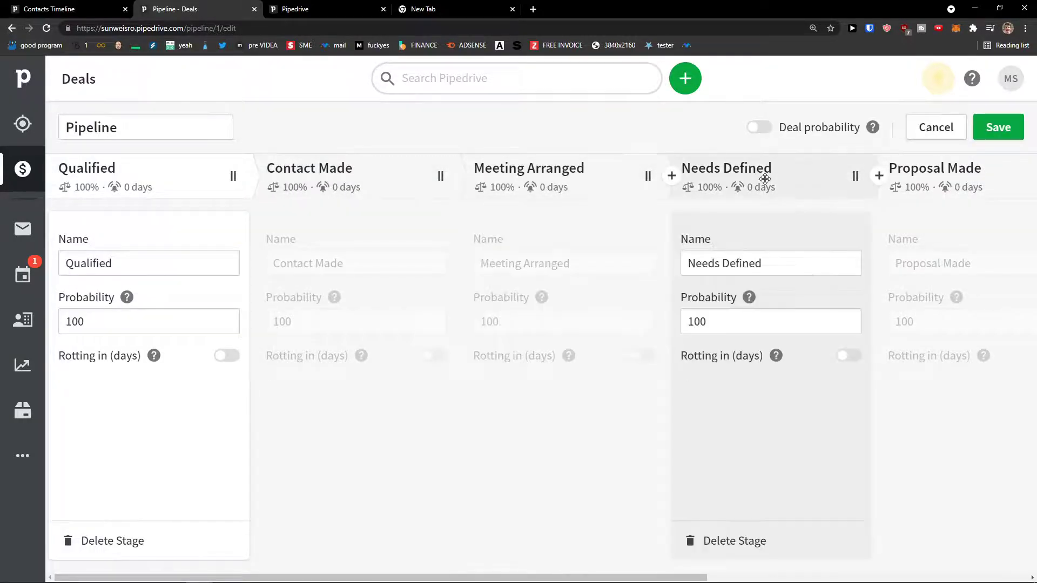
pyautogui.click(111, 127)
pyautogui.doubleClick(110, 130)
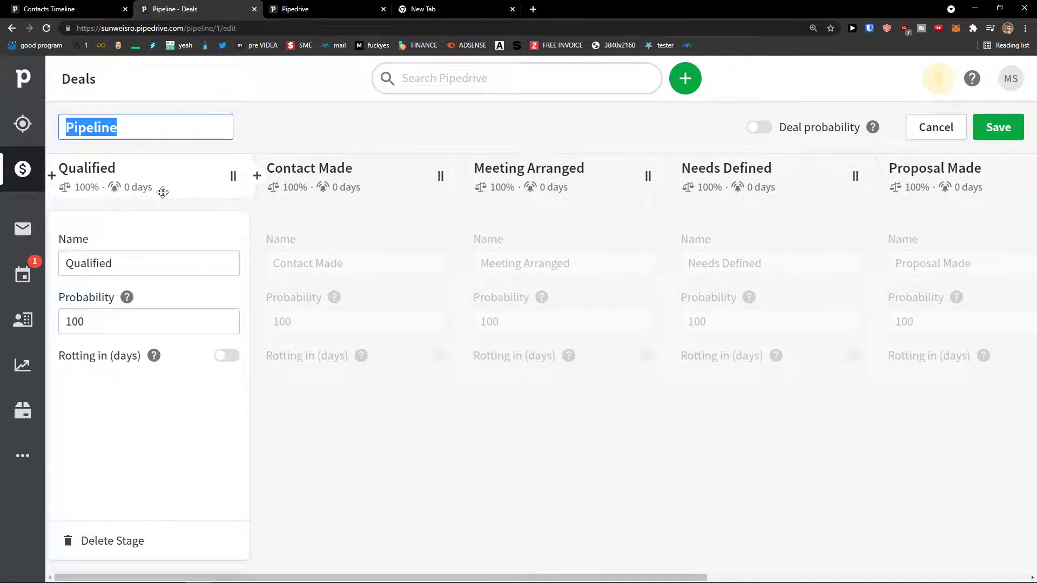
pyautogui.doubleClick(141, 258)
pyautogui.click(146, 258)
pyautogui.moveTo(128, 264); pyautogui.dragTo(77, 264)
pyautogui.click(118, 264)
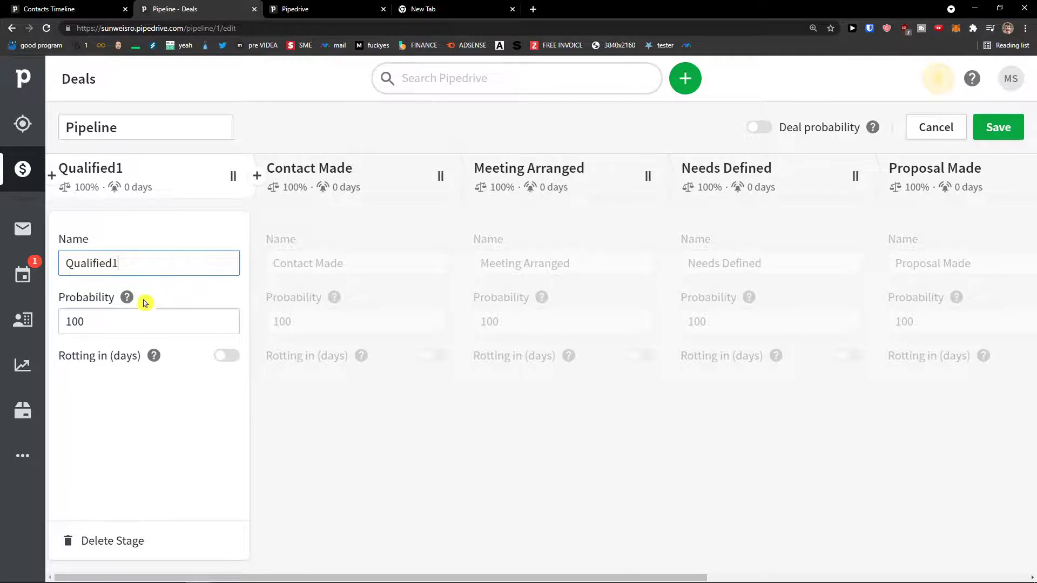
pyautogui.moveTo(153, 356)
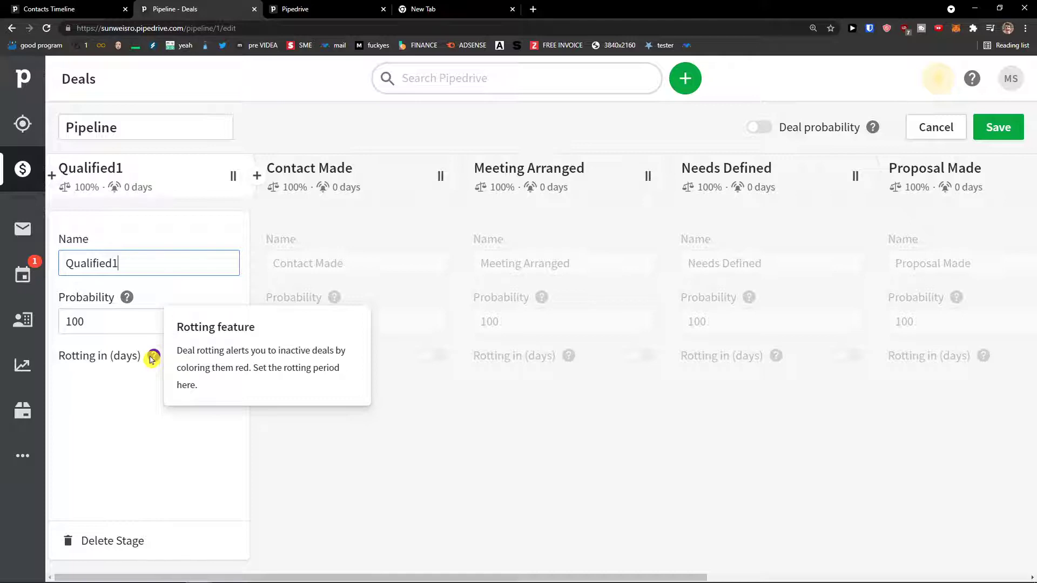
pyautogui.click(224, 358)
pyautogui.click(218, 359)
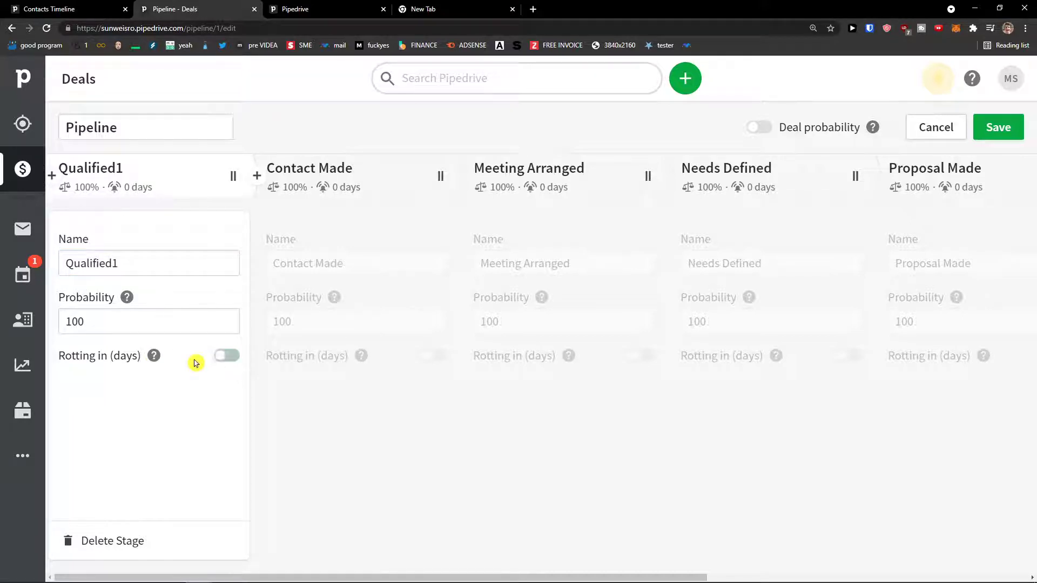
pyautogui.moveTo(129, 301)
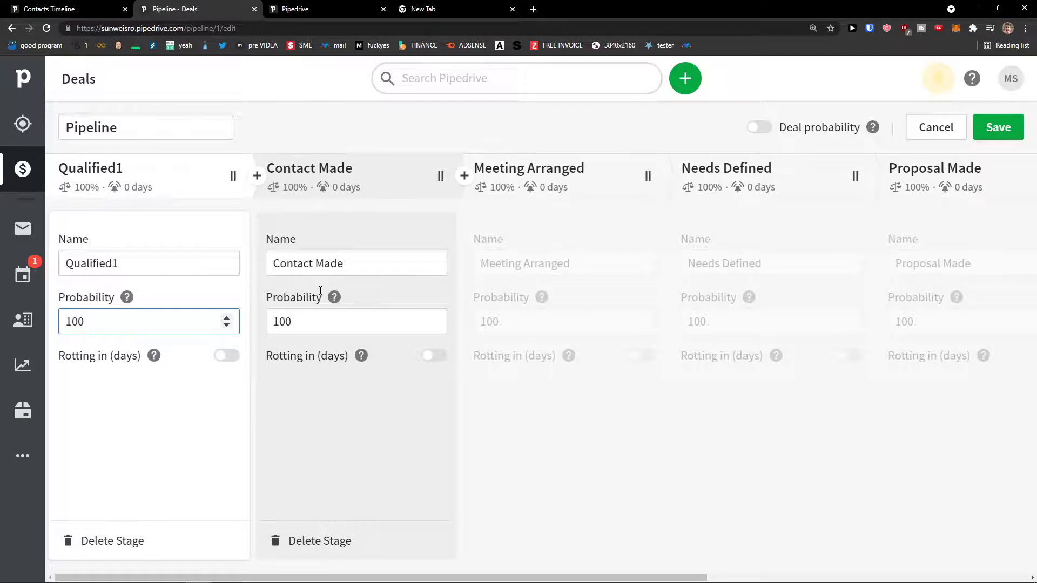
# Launch Calculator via a 'kalk' search and enter 15,000.
pyautogui.press('super')
pyautogui.write('kalk')
pyautogui.press('Return')
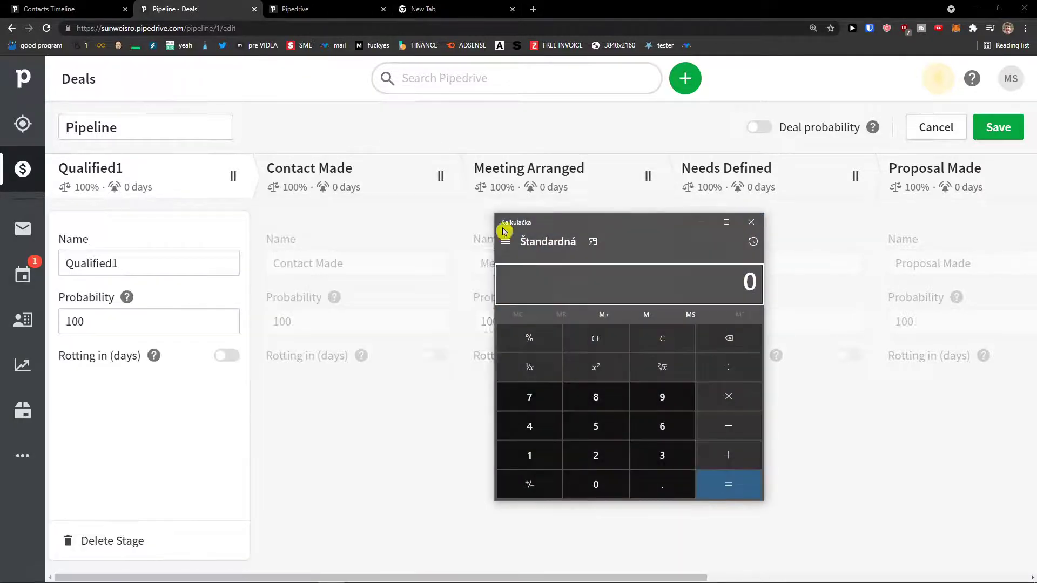
pyautogui.moveTo(573, 229); pyautogui.dragTo(553, 199)
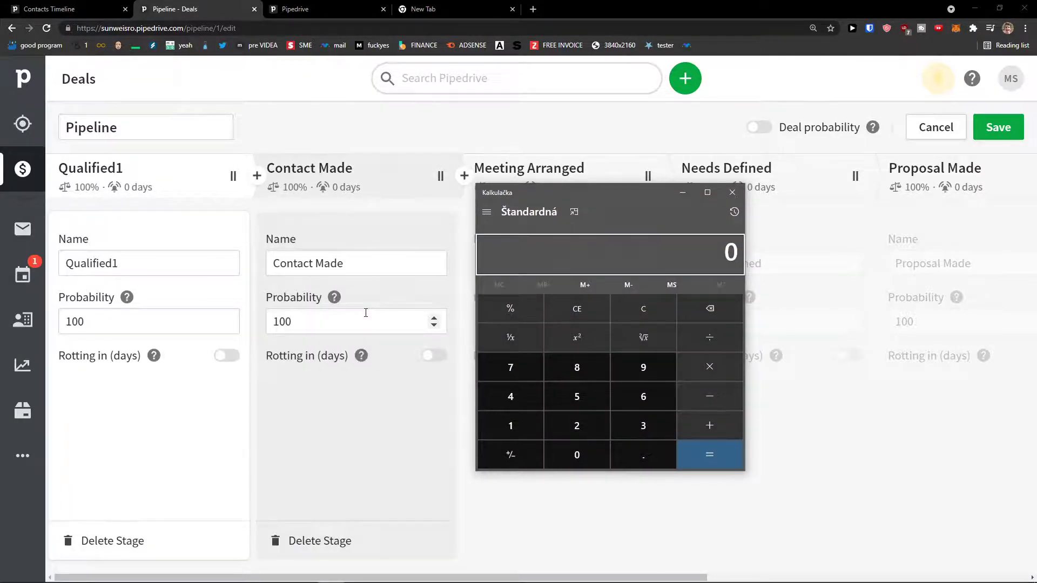
pyautogui.click(511, 429)
pyautogui.click(573, 404)
pyautogui.click(575, 458)
pyautogui.click(575, 458)
pyautogui.click(574, 458)
# Move Calculator aside and bring the pipeline editor forward to the Contact Made and Meeting Arranged stages.
pyautogui.moveTo(567, 196); pyautogui.dragTo(591, 203)
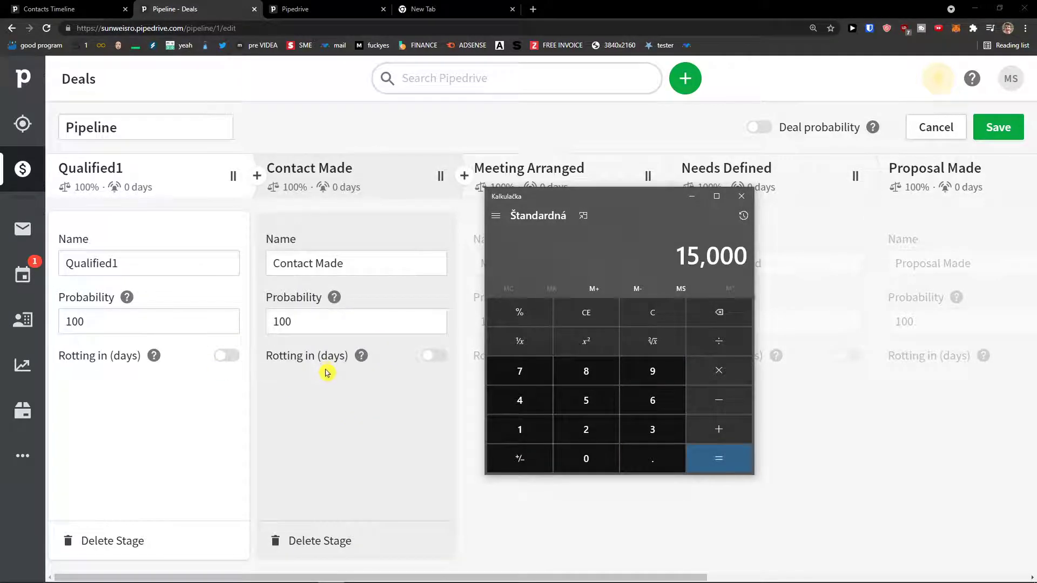
pyautogui.moveTo(620, 199); pyautogui.dragTo(577, 205)
pyautogui.moveTo(576, 205); pyautogui.dragTo(543, 279)
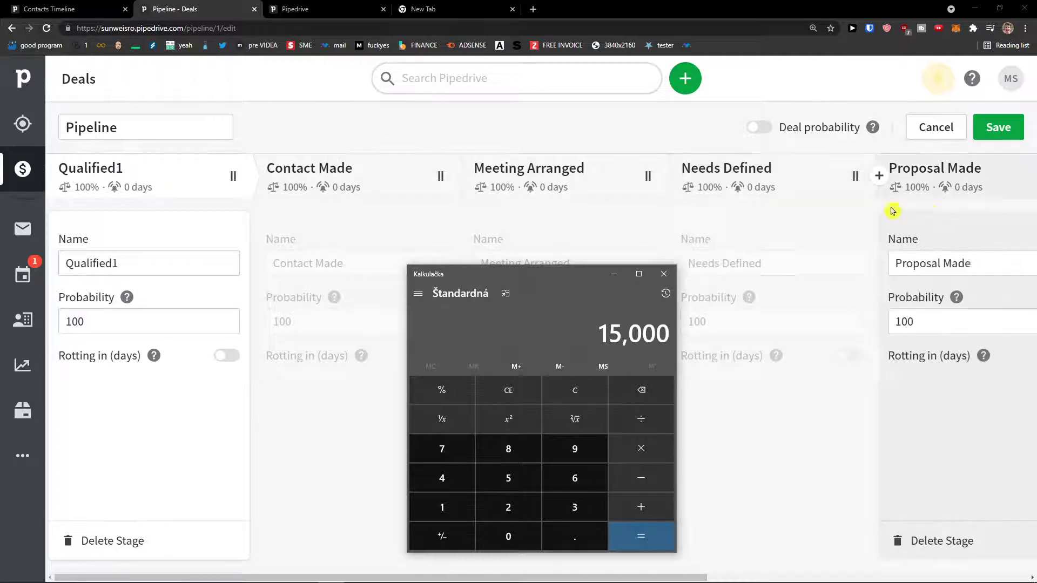
pyautogui.moveTo(506, 280); pyautogui.dragTo(308, 280)
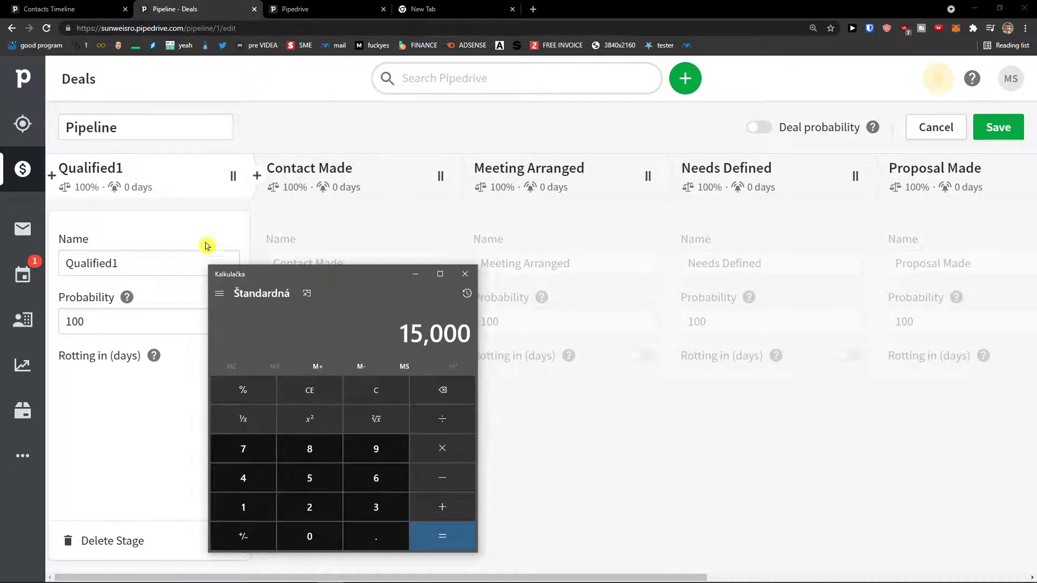
pyautogui.moveTo(326, 287); pyautogui.dragTo(736, 248)
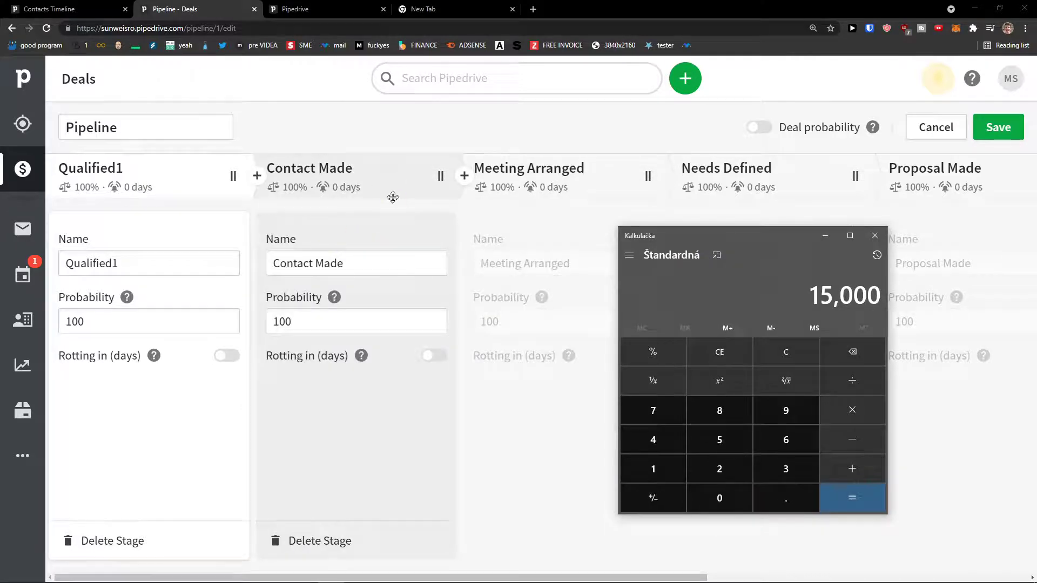
pyautogui.moveTo(764, 236); pyautogui.dragTo(196, 203)
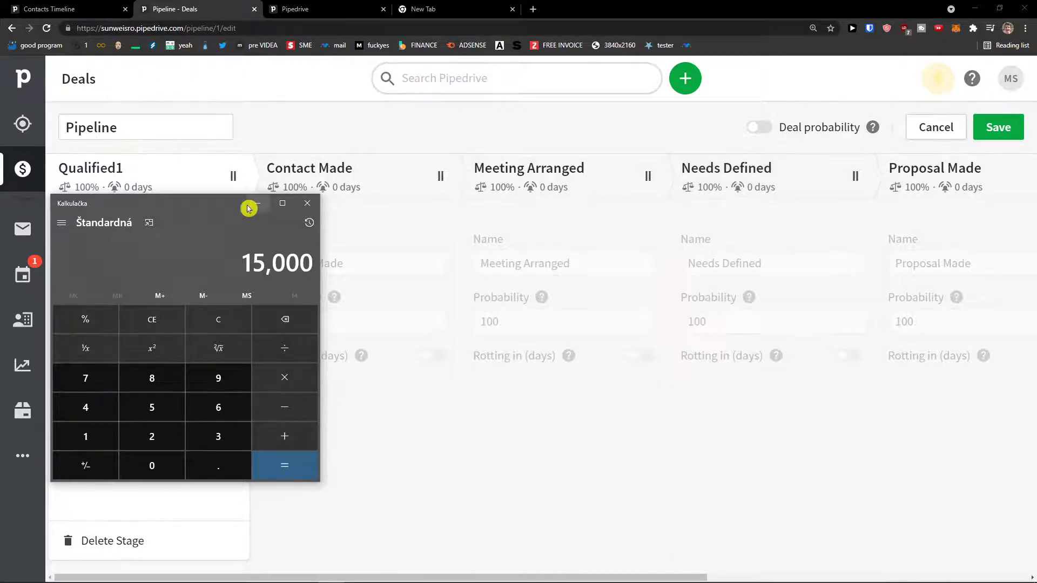
pyautogui.moveTo(189, 215); pyautogui.dragTo(388, 246)
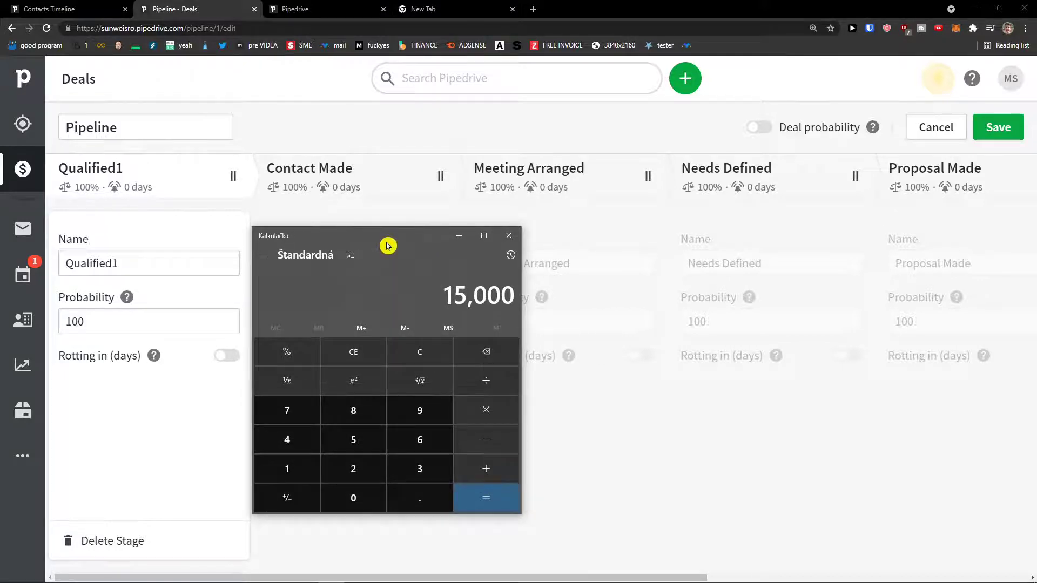
pyautogui.click(373, 174)
pyautogui.click(379, 216)
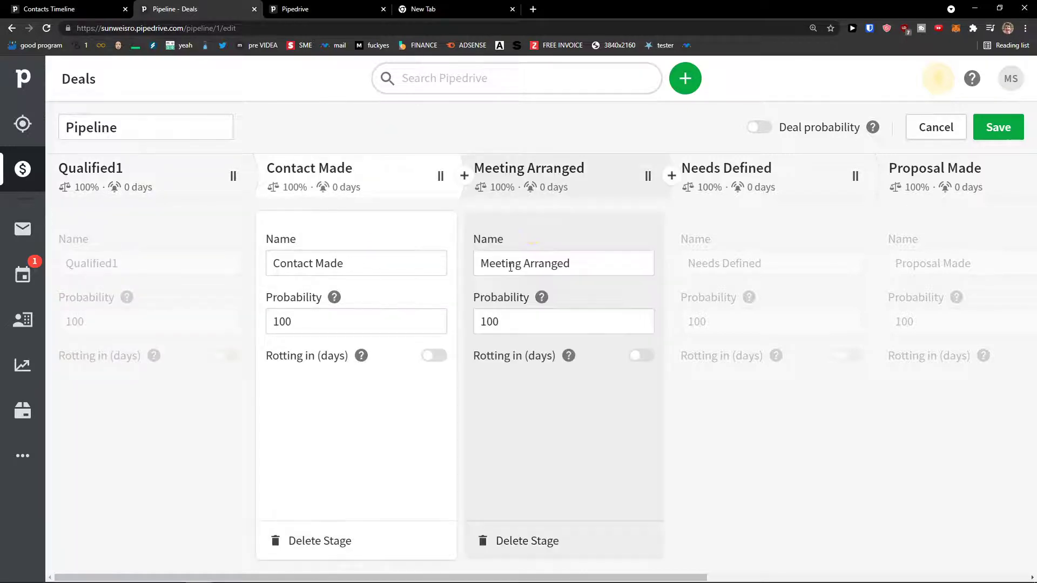
pyautogui.click(536, 232)
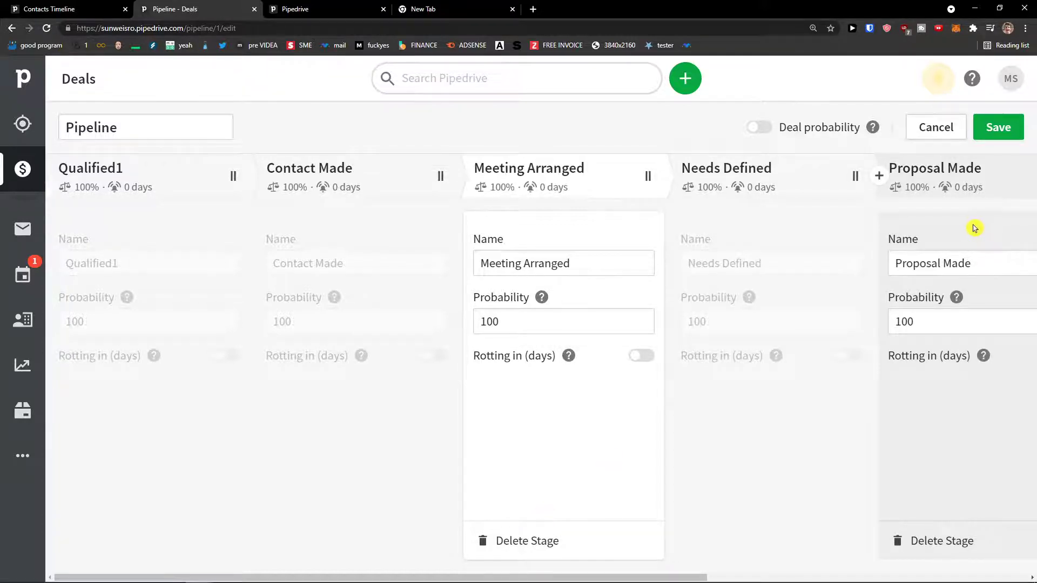
# Discard the unsaved stage edits and create a new pipeline named 'Ecommerce Pipeline'.
pyautogui.click(933, 138)
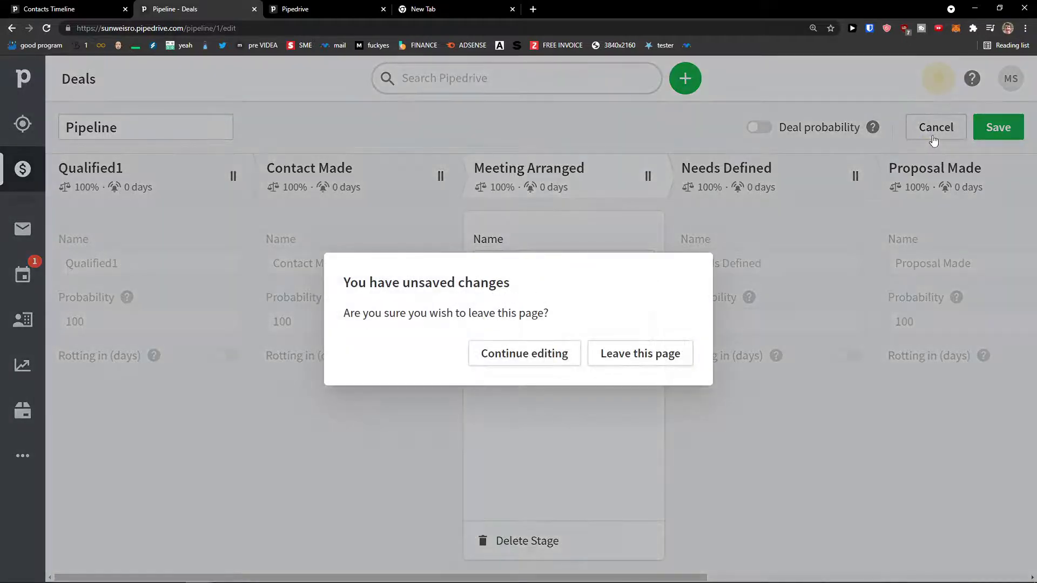
pyautogui.click(618, 354)
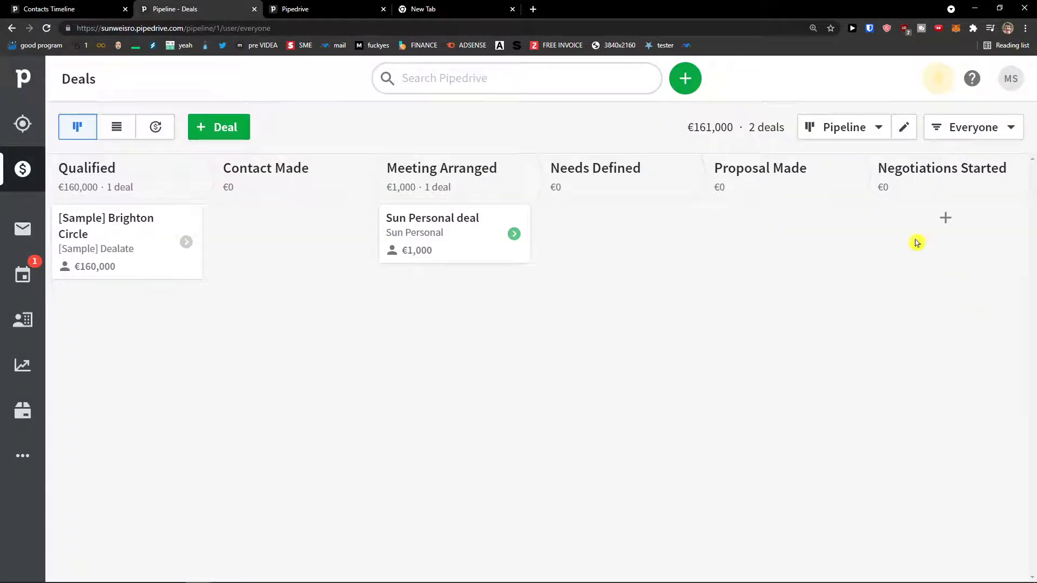
pyautogui.click(875, 130)
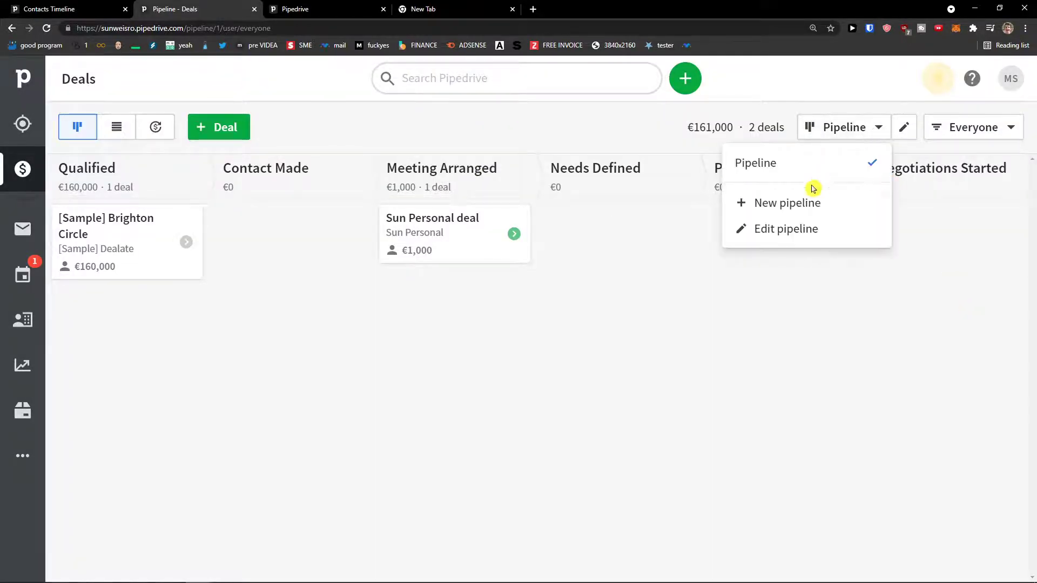
pyautogui.click(792, 206)
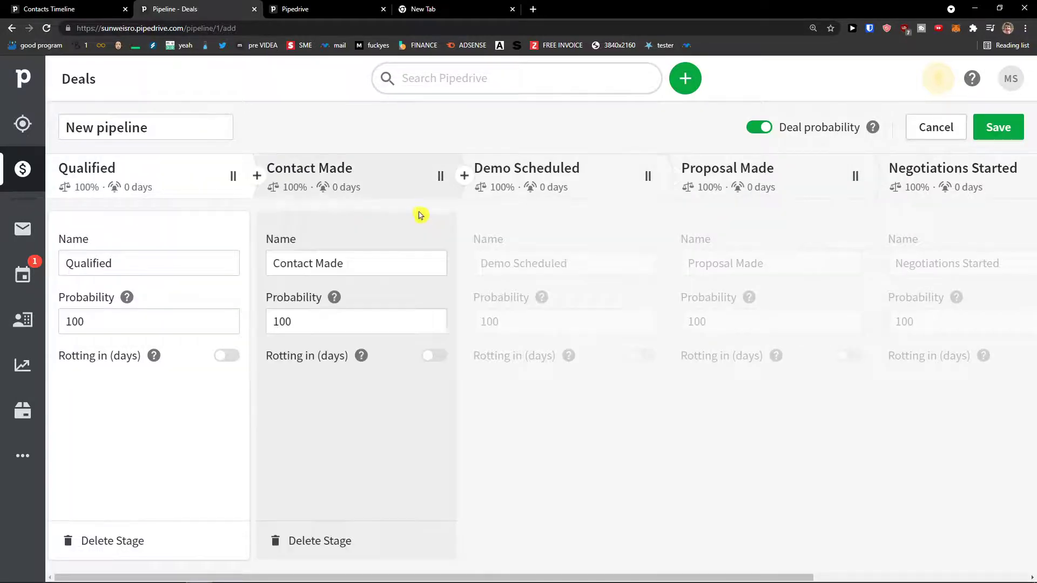
pyautogui.click(153, 134)
pyautogui.tripleClick(153, 133)
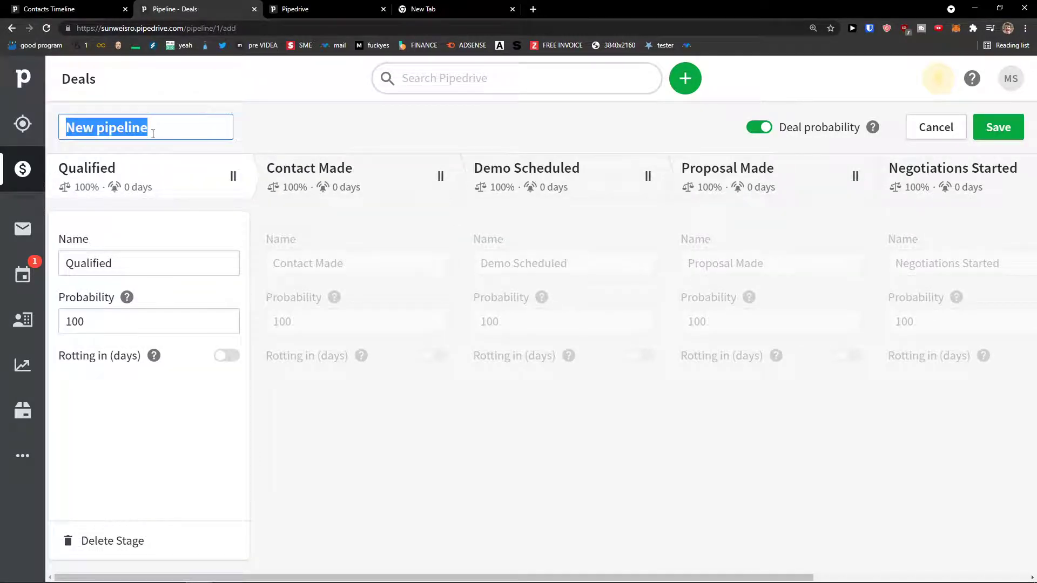
pyautogui.write('My Dea')
pyautogui.tripleClick(153, 134)
pyautogui.write('Ecommerce')
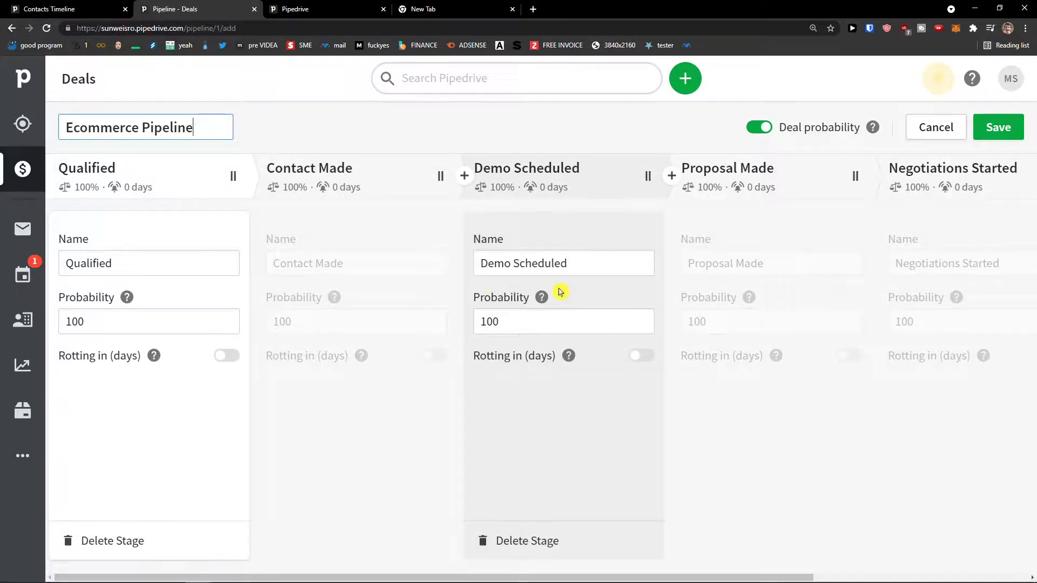
pyautogui.click(990, 135)
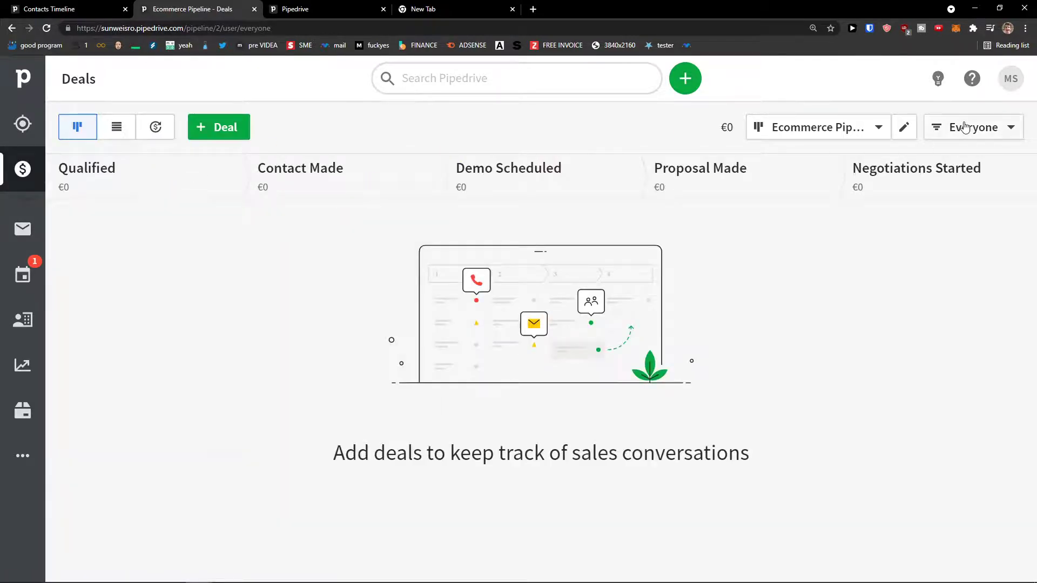
# Check the pipeline list without switching, then open a new deal form and scroll through it.
pyautogui.click(878, 129)
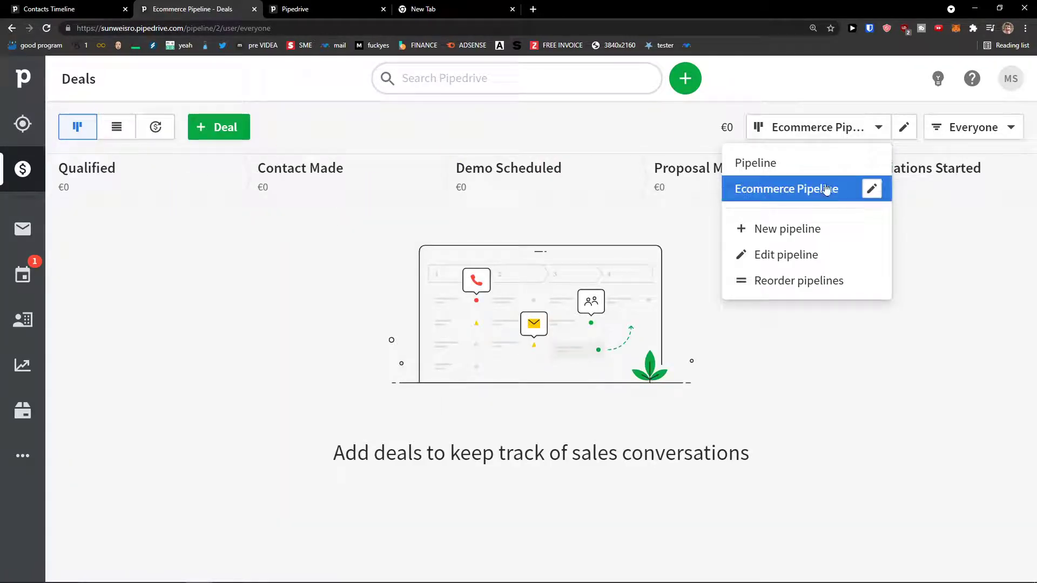
pyautogui.click(288, 134)
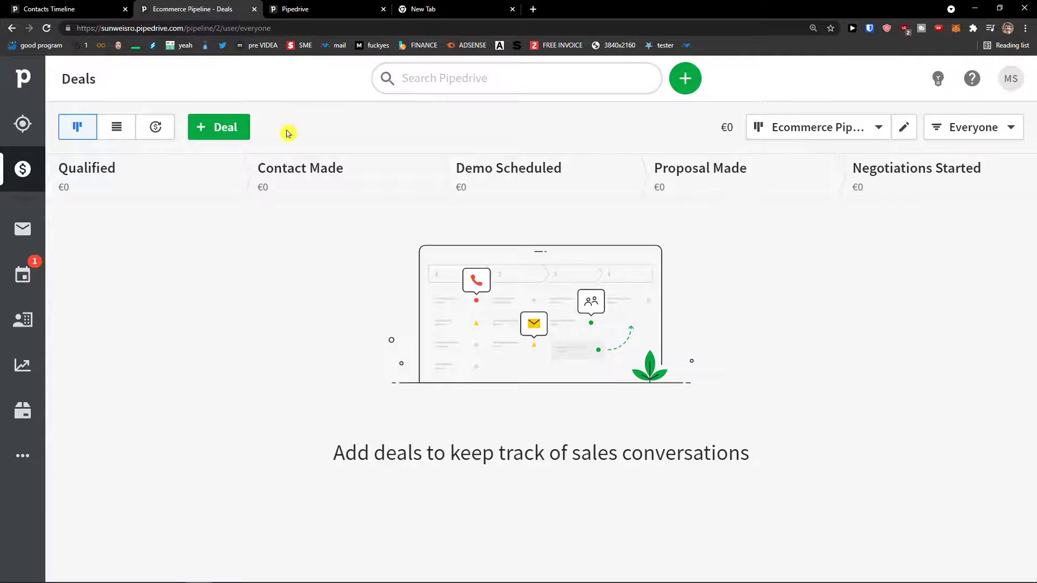
pyautogui.click(235, 140)
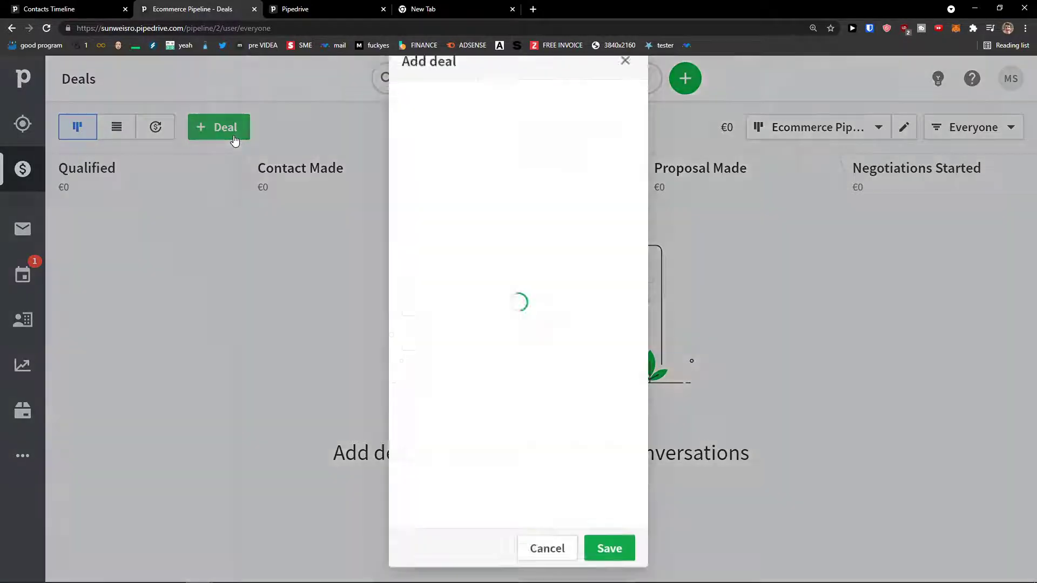
pyautogui.scroll(-2, 326, 357)
pyautogui.scroll(2, 299, 341)
pyautogui.scroll(-1, 297, 340)
pyautogui.scroll(-1, 296, 340)
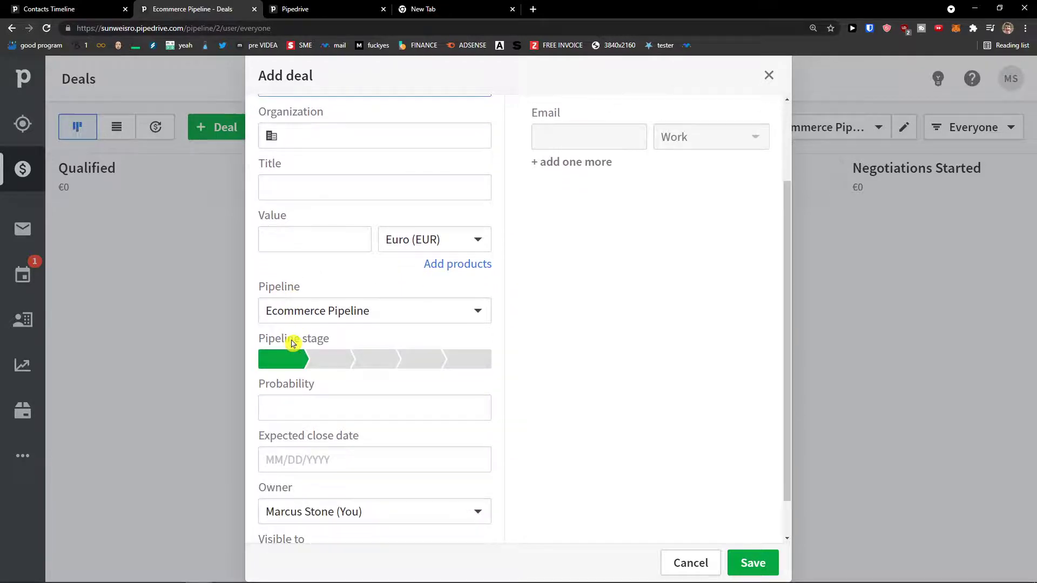
# Try the deal's Pipeline and Ecommerce Pipeline options, close the form unsaved, and open Activities.
pyautogui.click(316, 319)
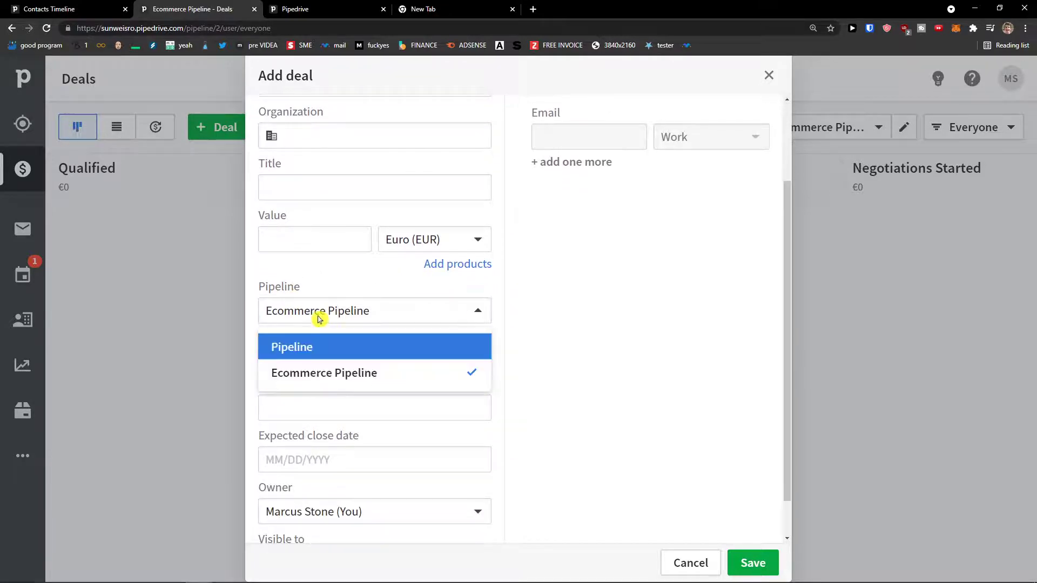
pyautogui.click(303, 348)
pyautogui.click(324, 316)
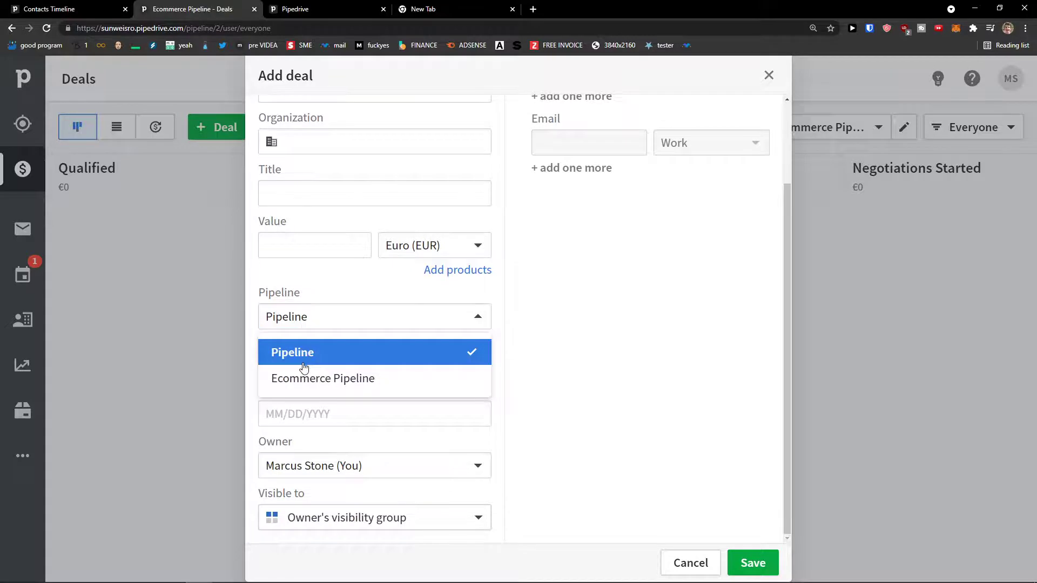
pyautogui.click(307, 376)
pyautogui.click(320, 319)
pyautogui.click(309, 369)
pyautogui.click(322, 321)
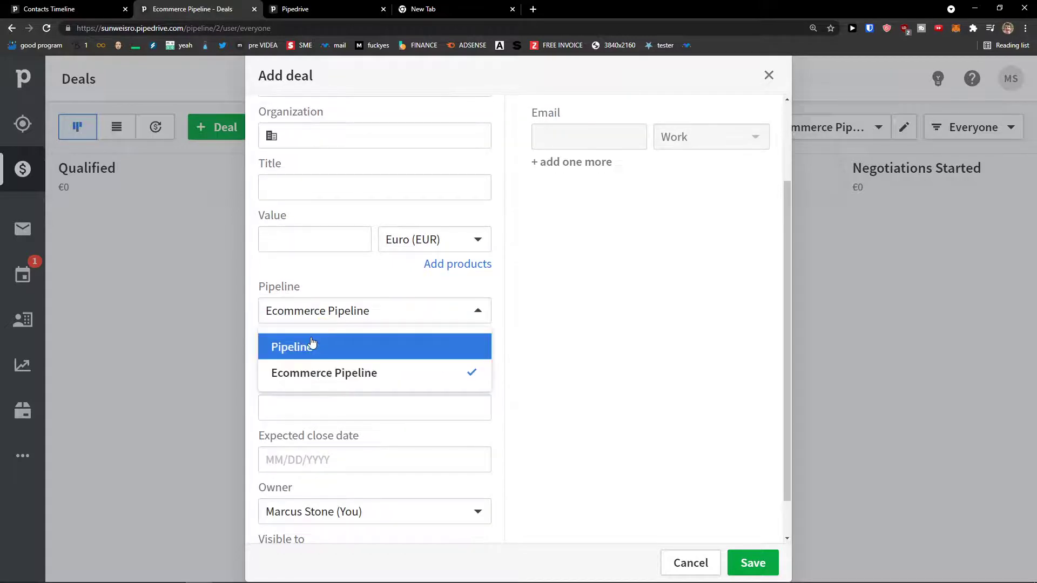
pyautogui.click(311, 346)
pyautogui.click(320, 323)
pyautogui.click(301, 377)
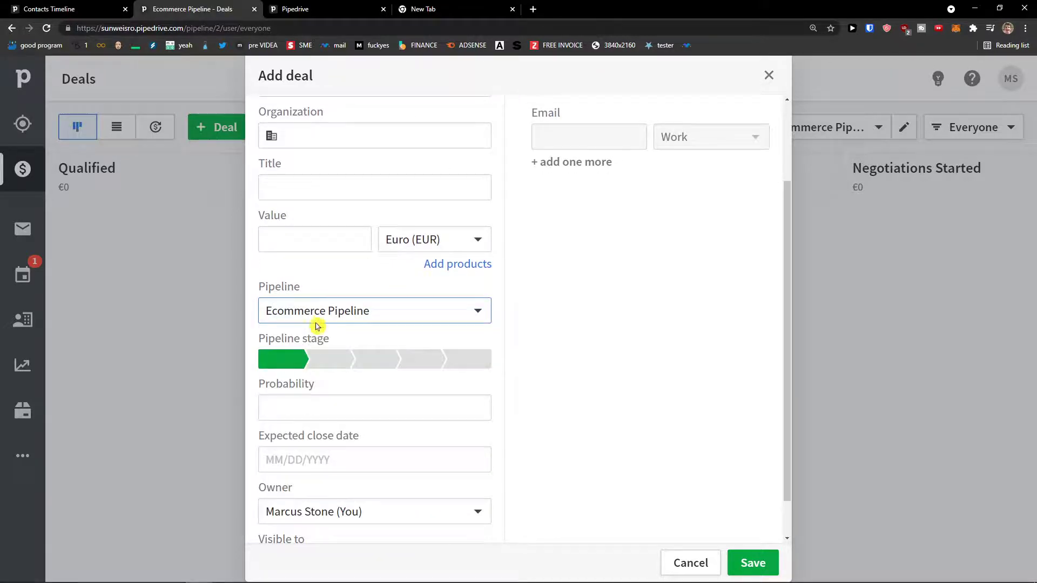
pyautogui.click(768, 75)
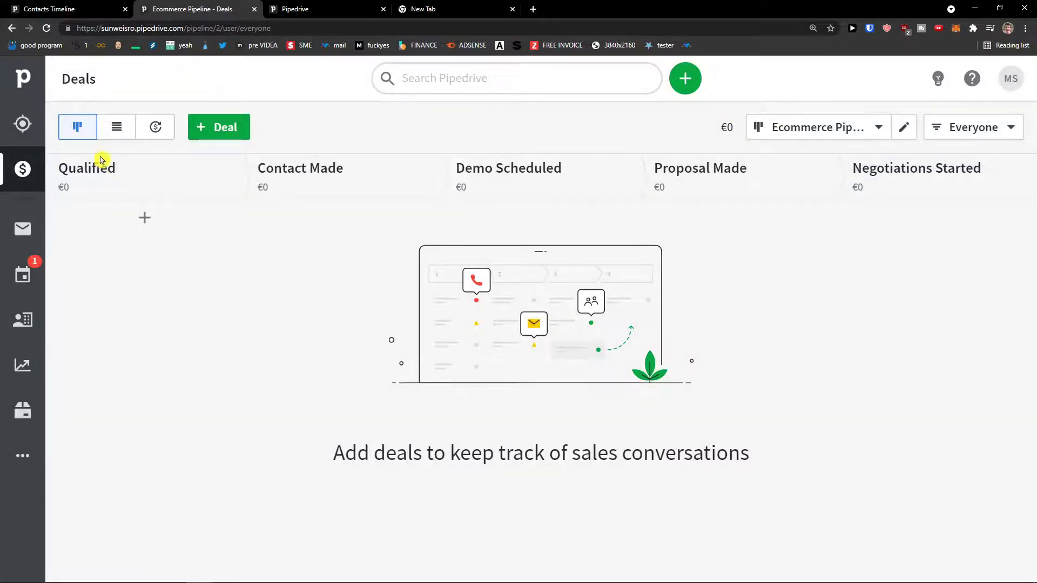
pyautogui.click(23, 276)
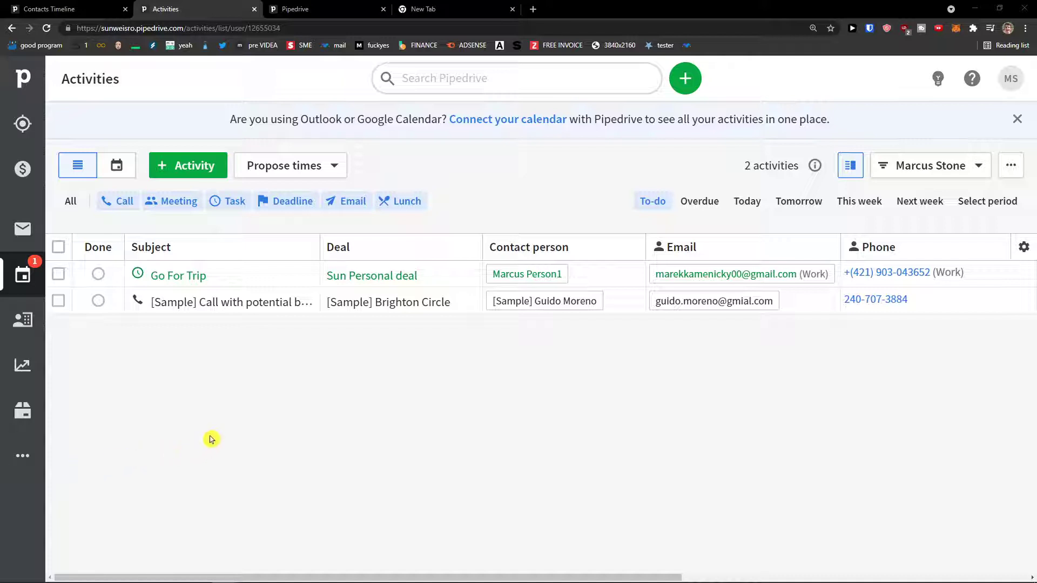
# Toggle the Activities page between calendar and list view, ending on the list.
pyautogui.click(116, 165)
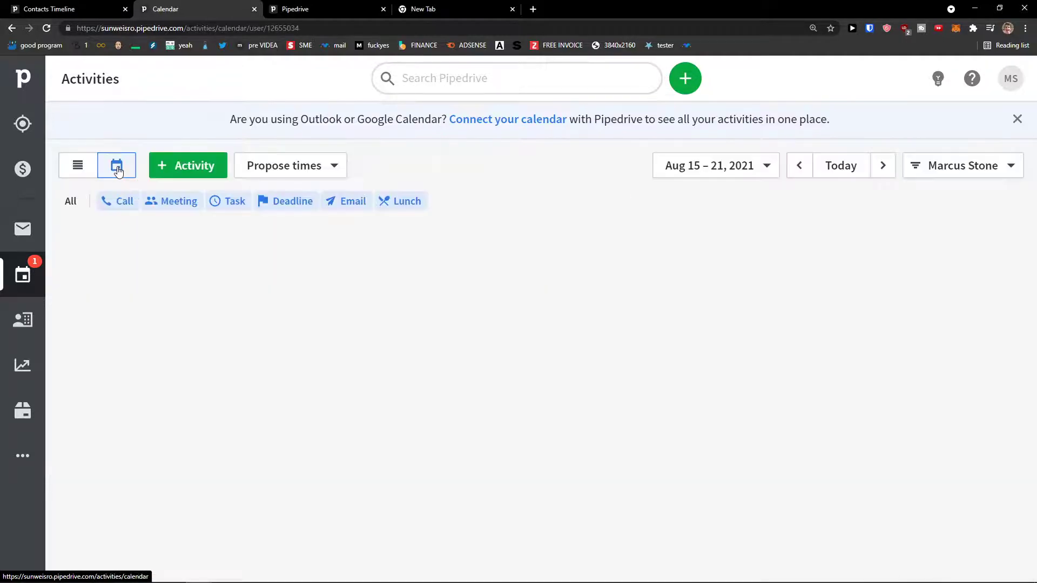
pyautogui.click(79, 169)
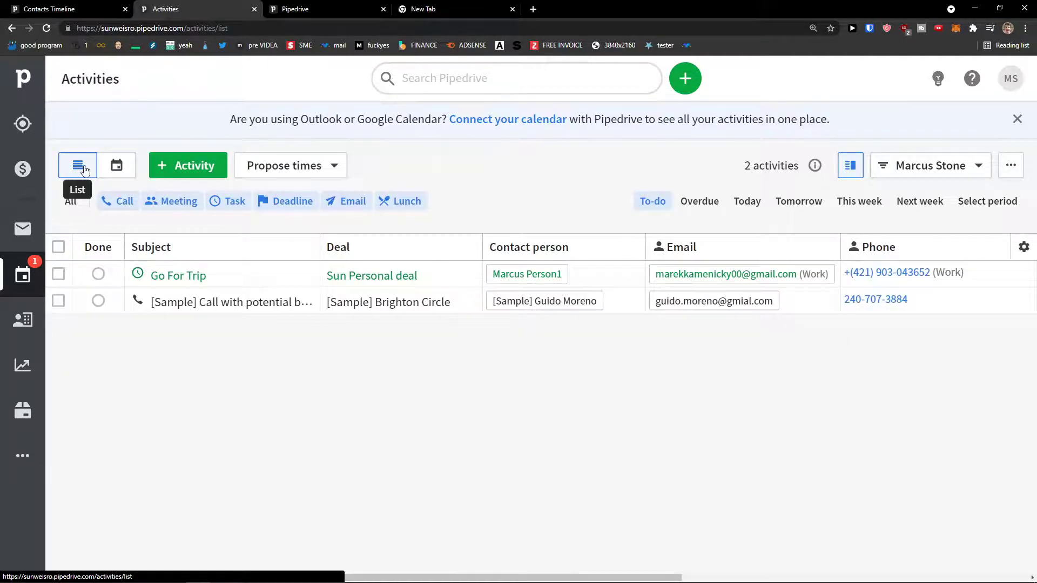
pyautogui.click(116, 166)
pyautogui.click(80, 166)
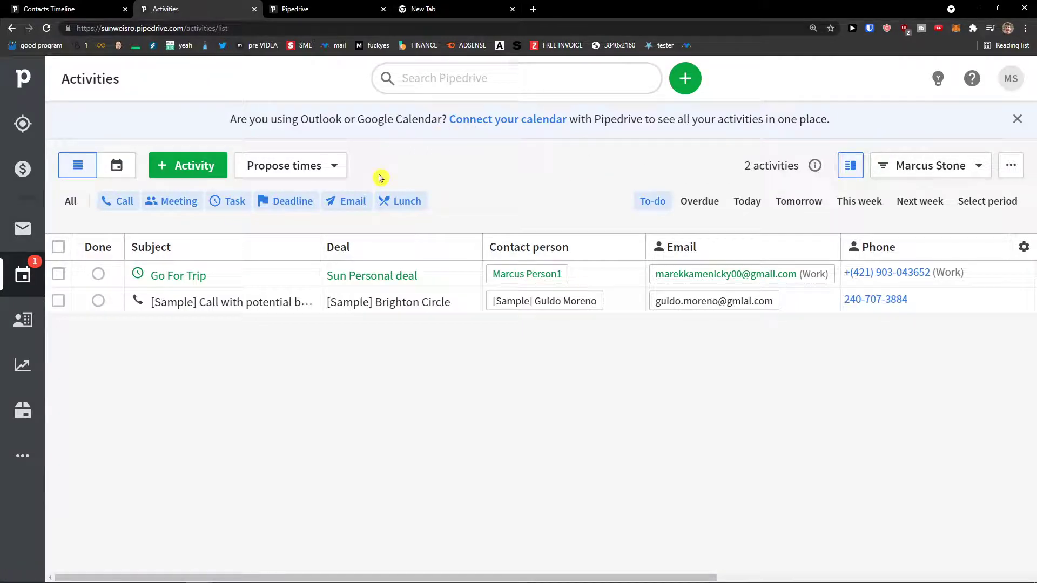
# Start a new activity, cycling through Meeting, Task, Deadline, Email and Lunch, then back to Call.
pyautogui.click(209, 173)
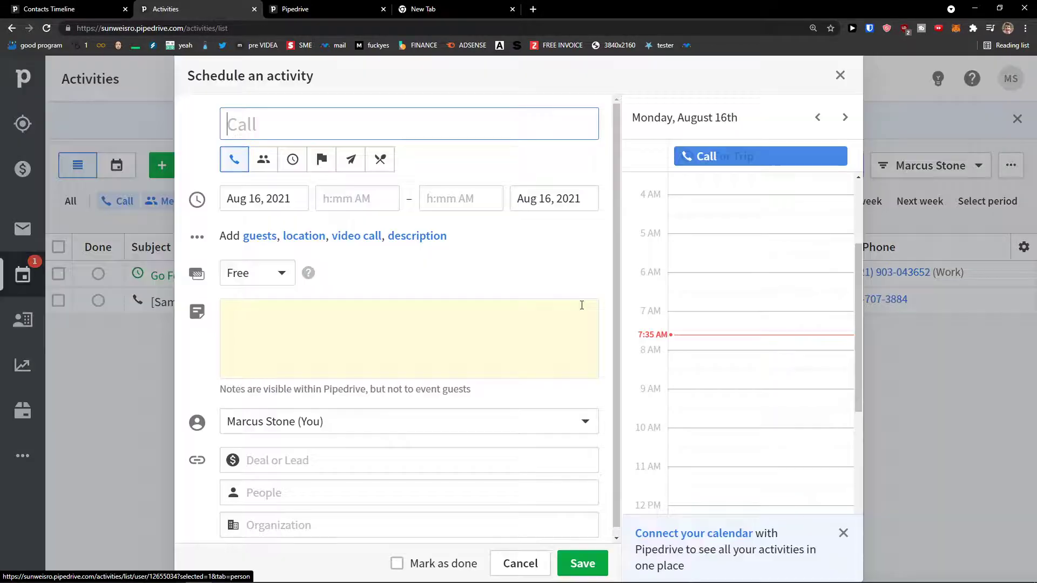
pyautogui.click(263, 164)
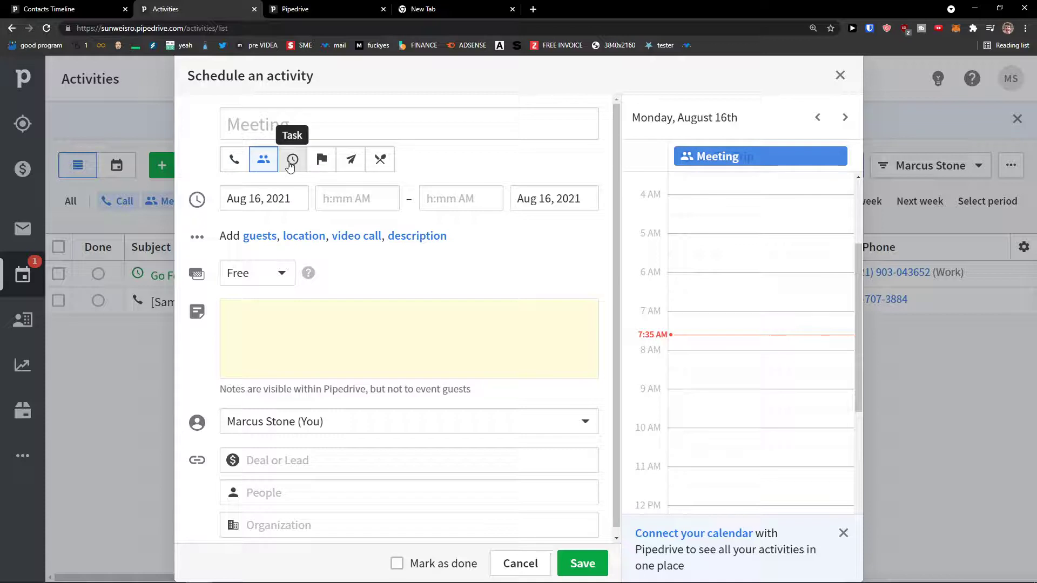
pyautogui.click(291, 165)
pyautogui.click(320, 167)
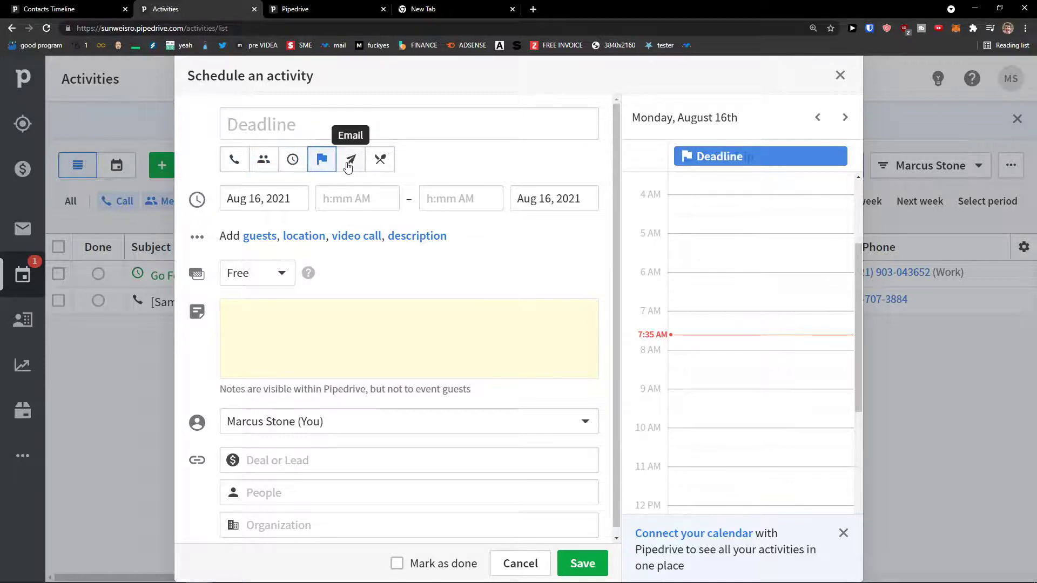
pyautogui.click(348, 167)
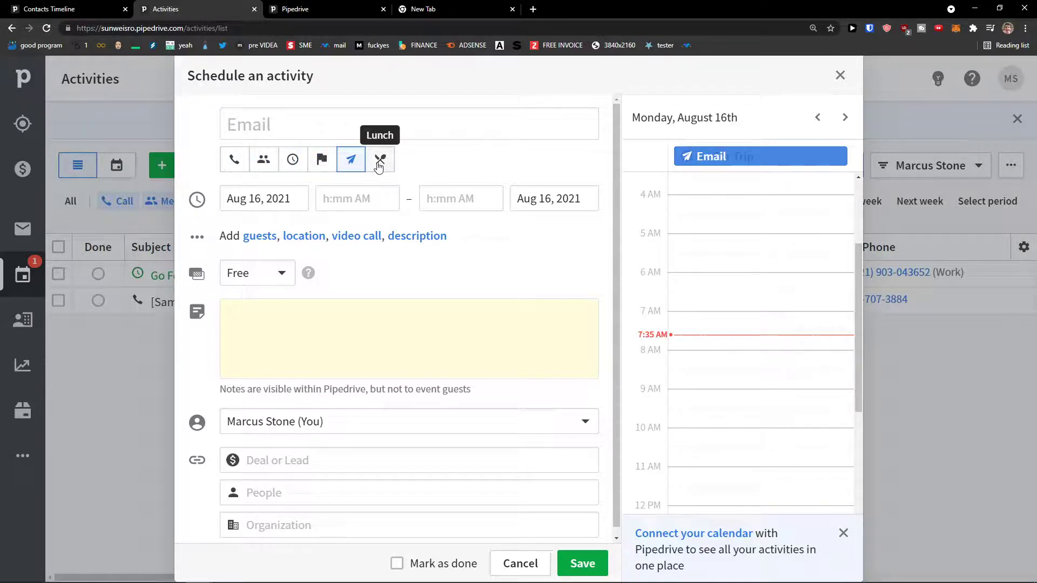
pyautogui.click(378, 165)
pyautogui.click(234, 159)
pyautogui.click(261, 131)
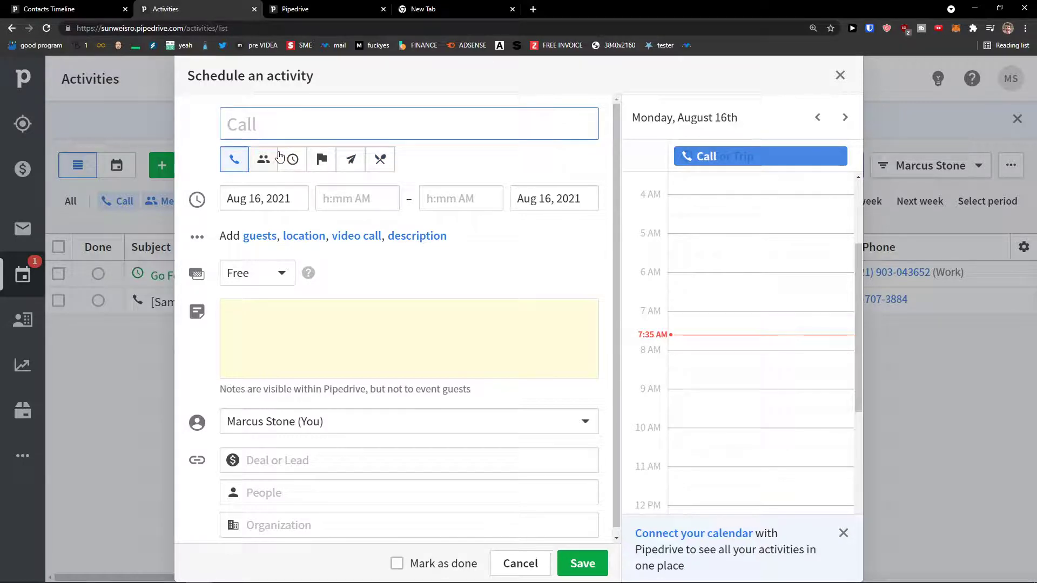
# Make it a Lunch activity titled 'Have Lunch around 12' dated August 19.
pyautogui.click(378, 160)
pyautogui.click(362, 129)
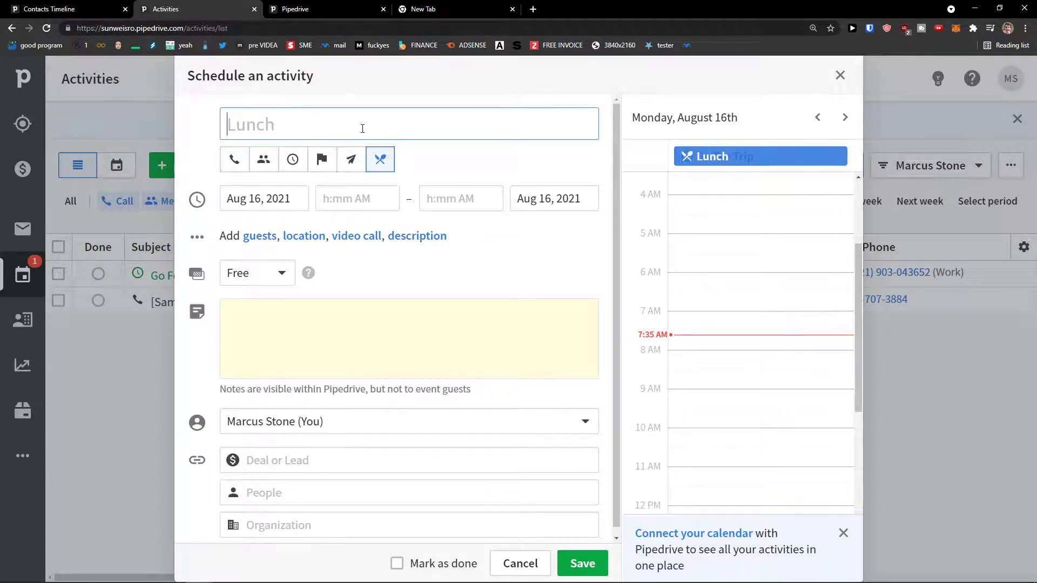
pyautogui.write('Have Lunch ')
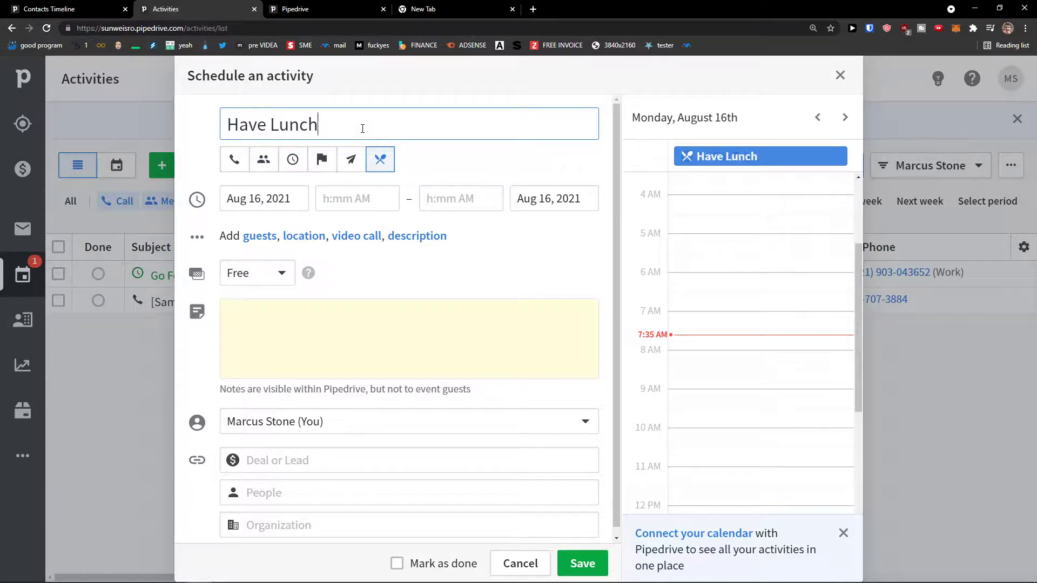
pyautogui.write('around 12')
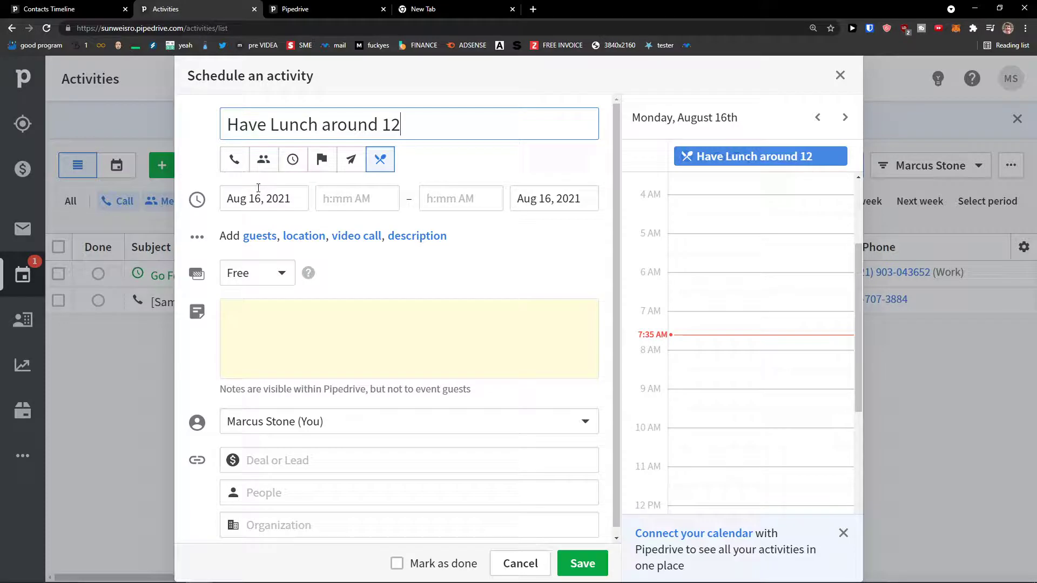
pyautogui.click(258, 188)
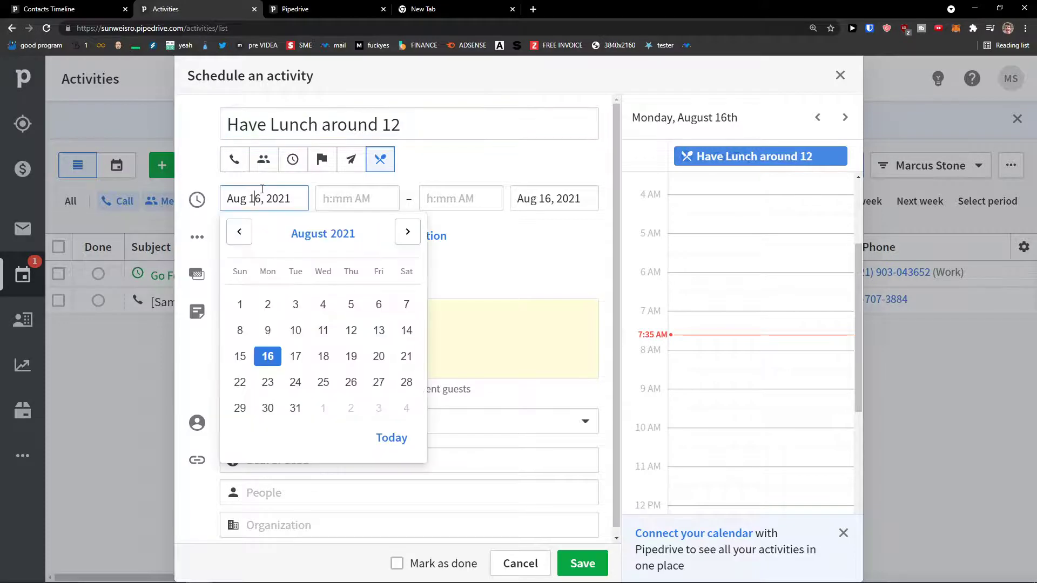
pyautogui.click(351, 356)
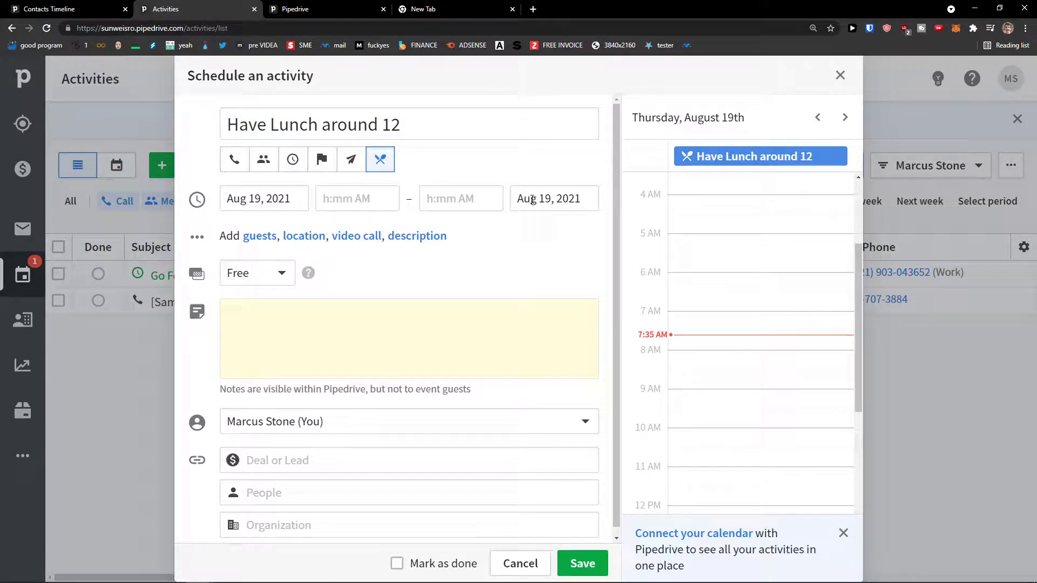
# Review the free/busy options and keep the activity marked as free.
pyautogui.click(266, 274)
pyautogui.click(266, 279)
pyautogui.click(266, 278)
pyautogui.click(270, 336)
# Add California, USA as the location, glance at video call options, then clear the location.
pyautogui.click(293, 242)
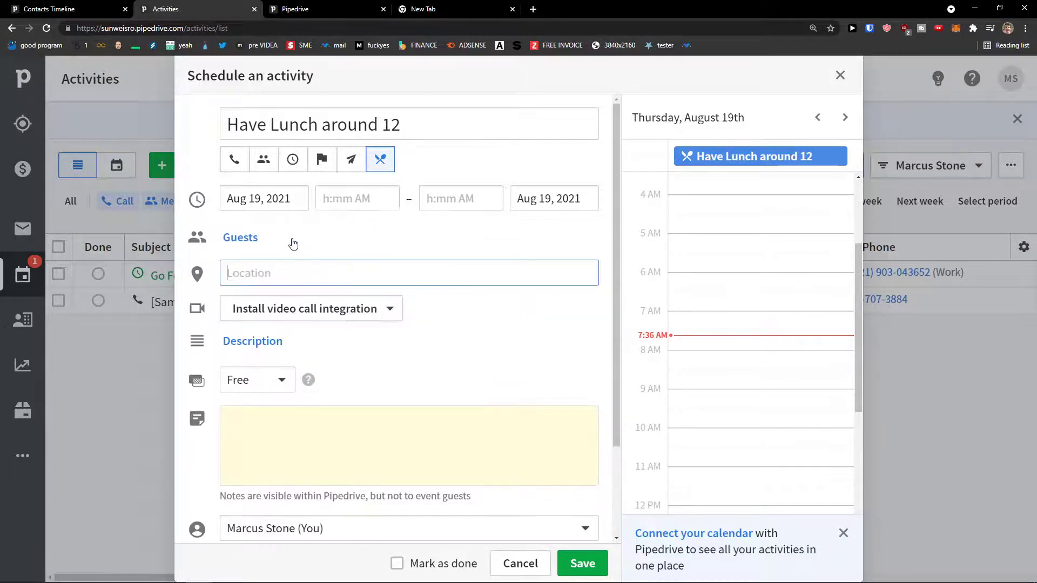
pyautogui.write('Califo')
pyautogui.click(302, 306)
pyautogui.click(380, 320)
pyautogui.click(431, 316)
pyautogui.scroll(-1, 454, 318)
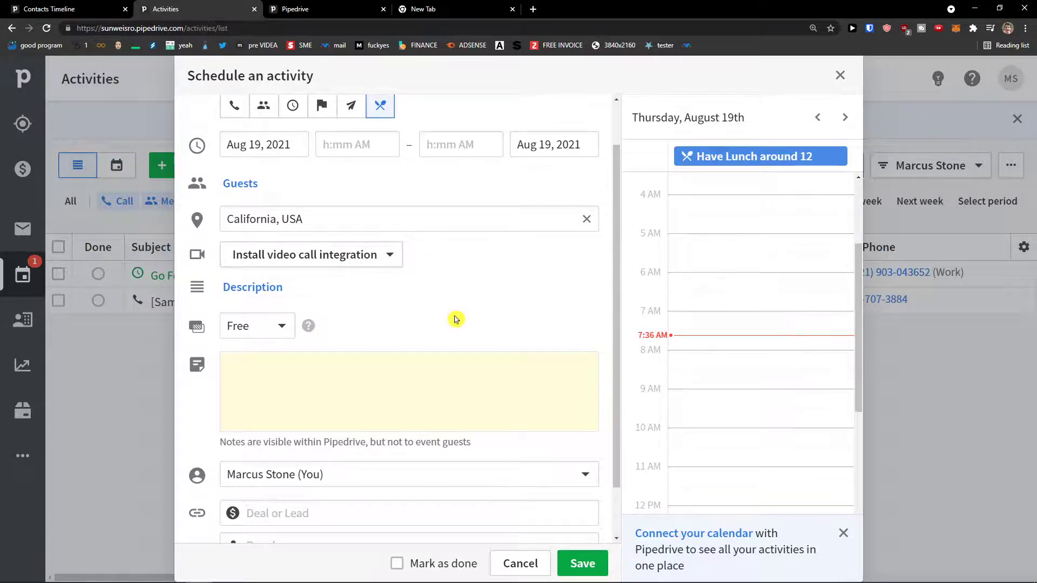
pyautogui.click(587, 220)
pyautogui.click(492, 246)
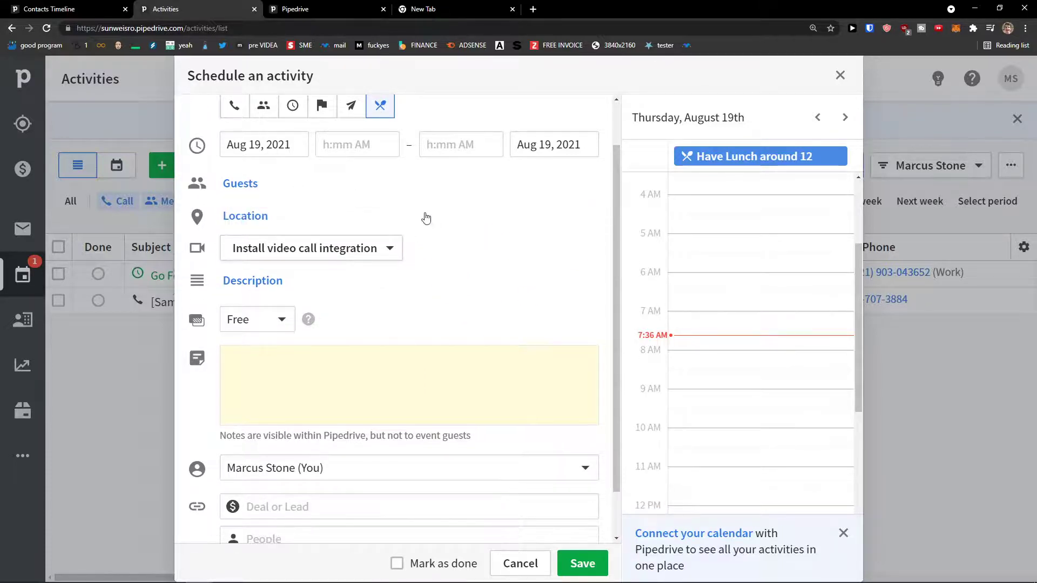
pyautogui.scroll(1, 292, 261)
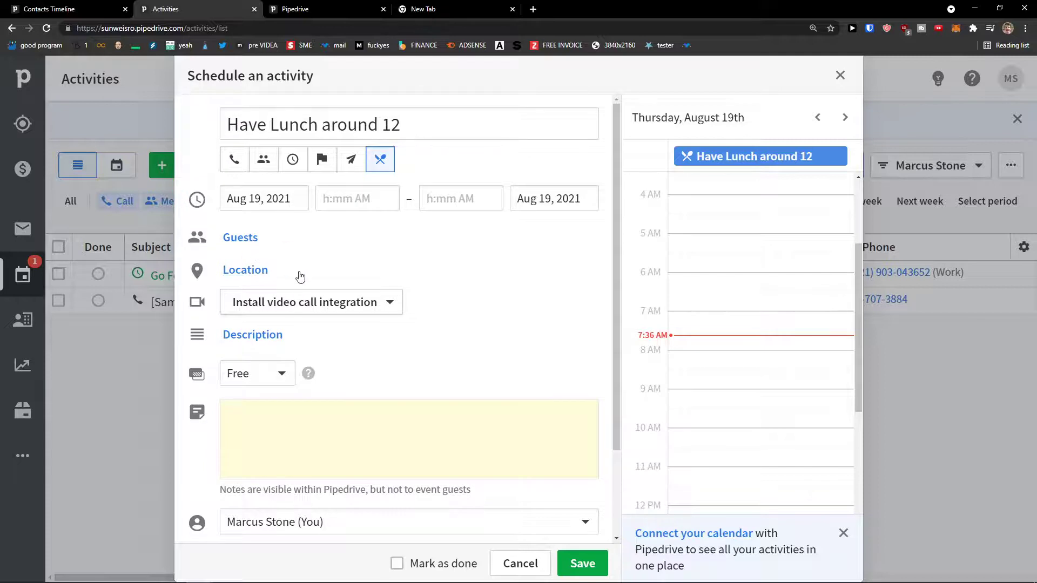
pyautogui.scroll(-1, 300, 276)
# Begin the activity note with 'Client Likes'.
pyautogui.click(300, 356)
pyautogui.scroll(-1, 300, 335)
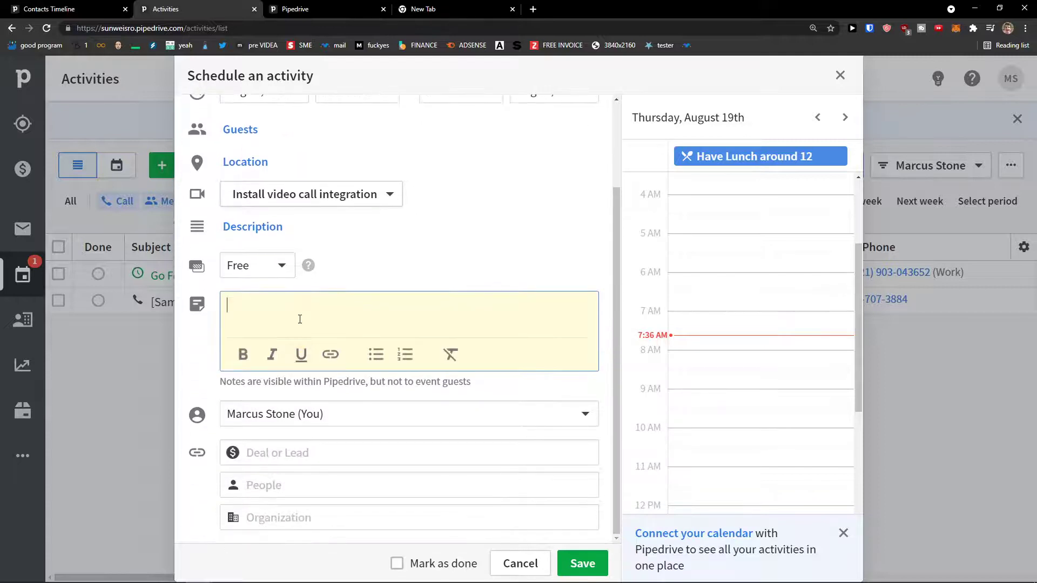
pyautogui.write('Client Likes burgers(dont forget!!')
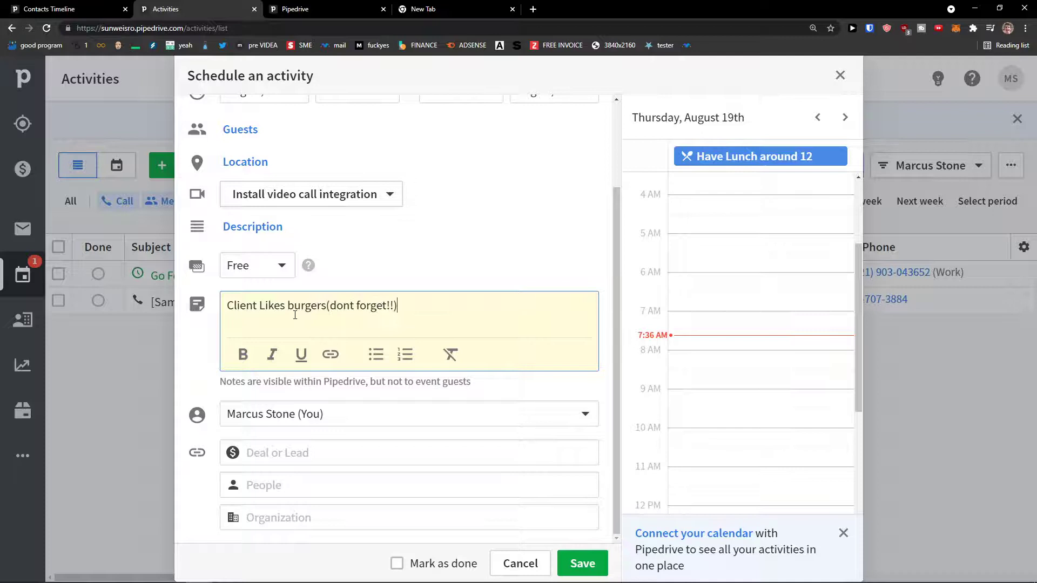
# Link the matching contact as the activity's person.
pyautogui.click(315, 447)
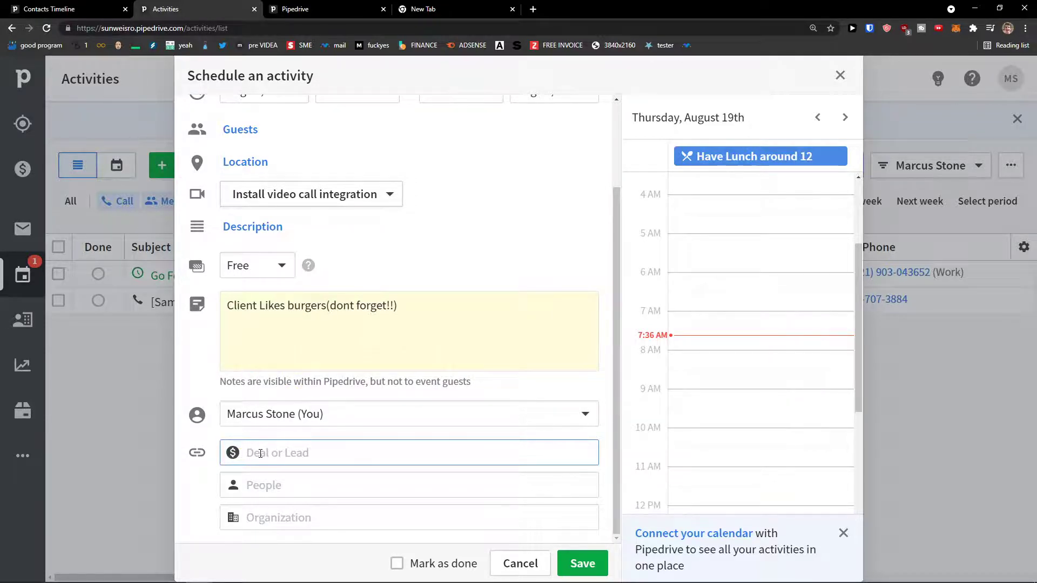
pyautogui.click(296, 476)
pyautogui.write('marc')
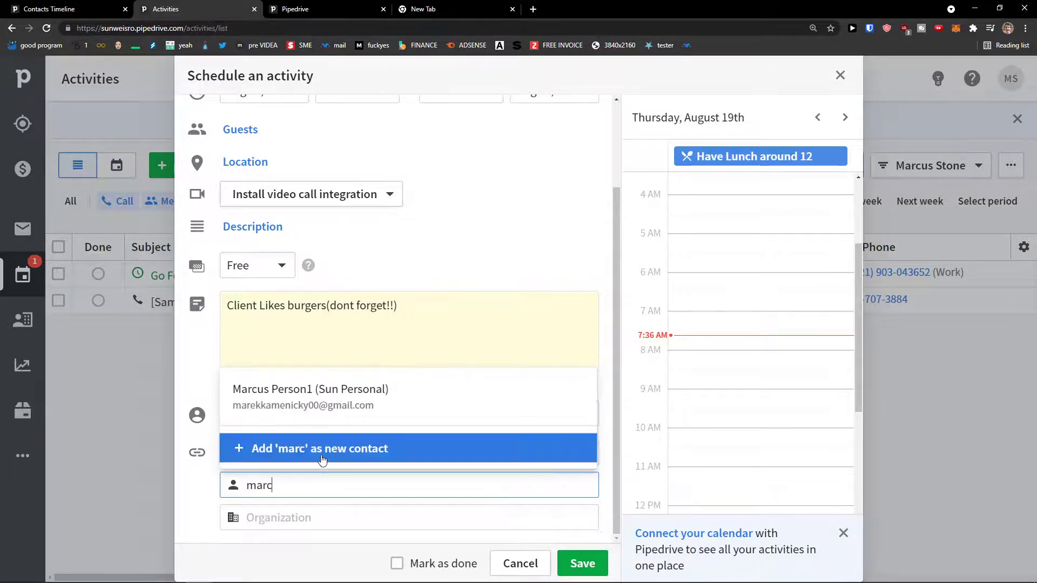
pyautogui.click(327, 397)
# Link the Sun Personal deal to the activity and briefly preview it.
pyautogui.click(322, 455)
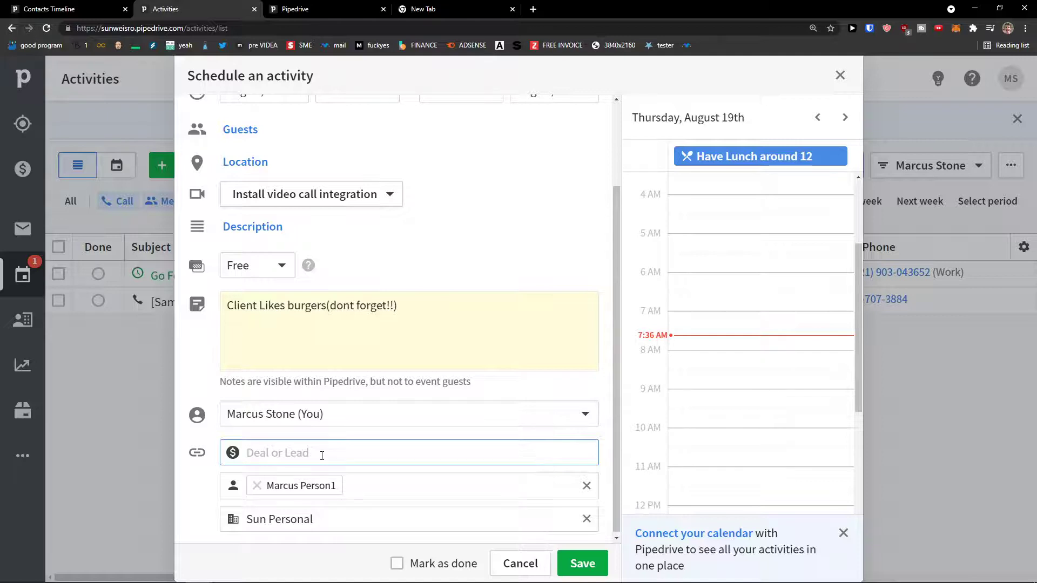
pyautogui.write('d')
pyautogui.press('BackSpace')
pyautogui.write('De')
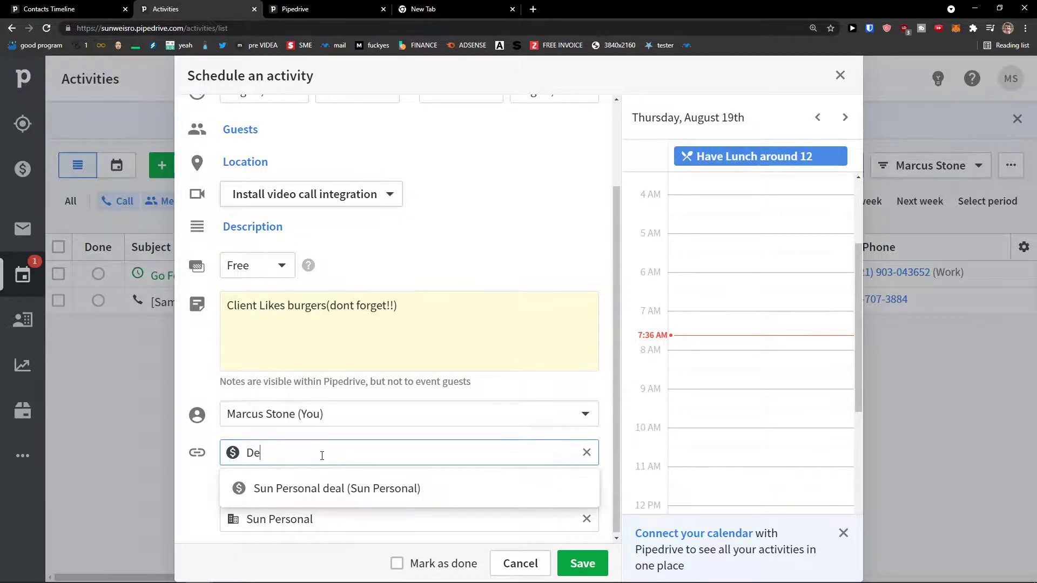
pyautogui.click(319, 488)
pyautogui.click(351, 456)
pyautogui.click(363, 488)
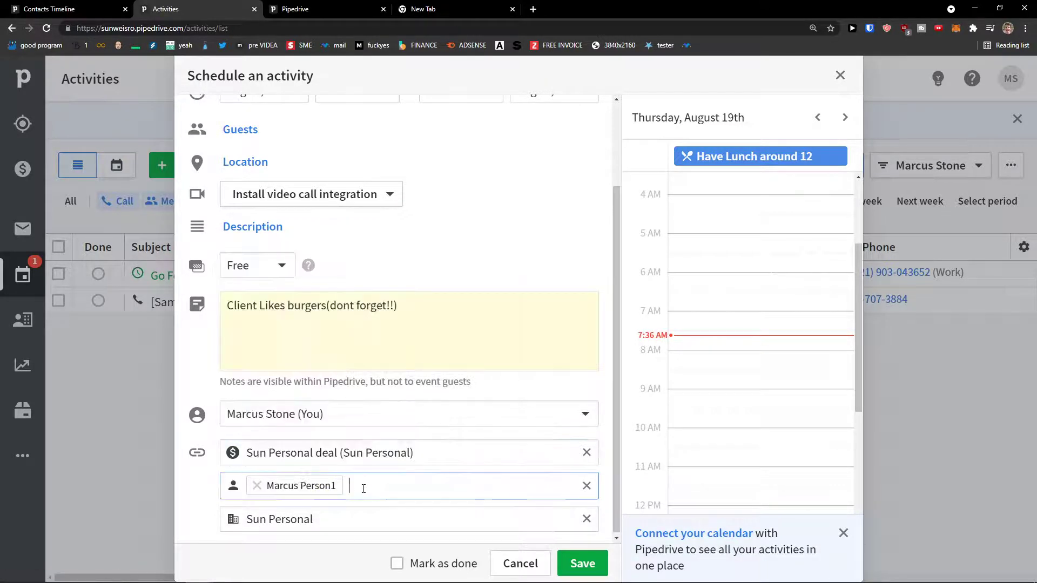
pyautogui.click(324, 520)
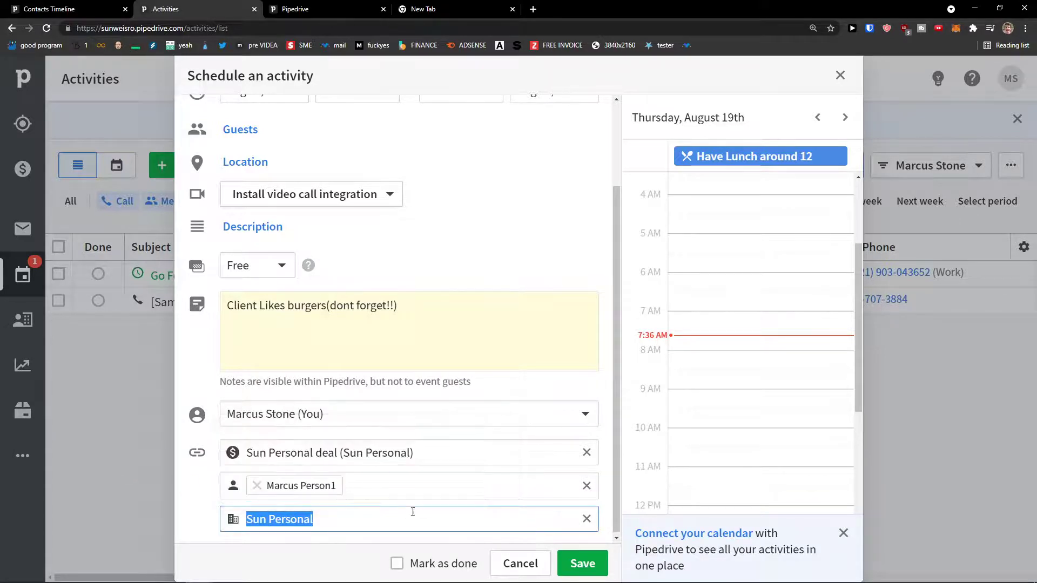
pyautogui.scroll(3, 783, 345)
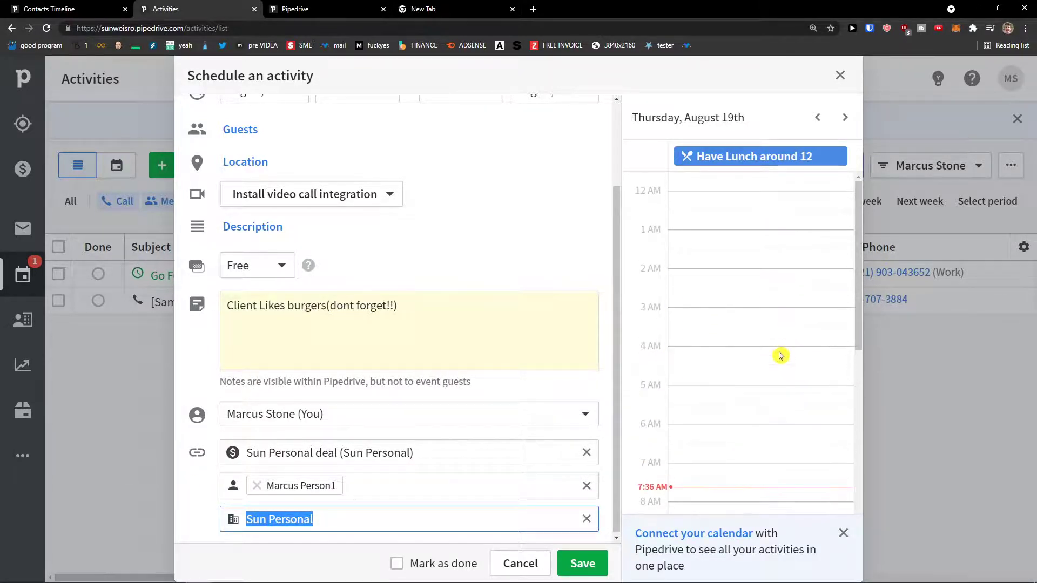
pyautogui.scroll(2, 473, 363)
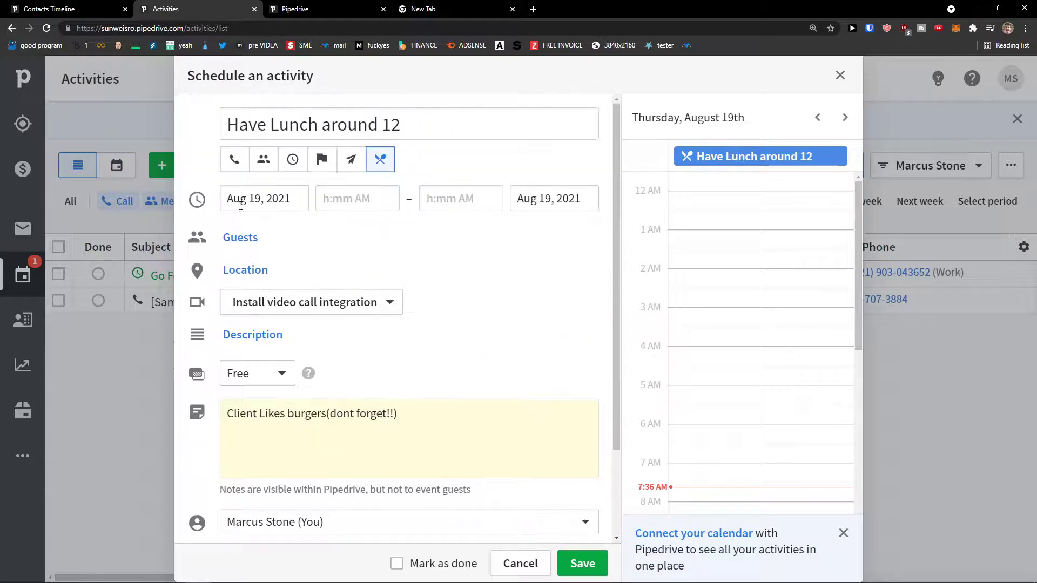
pyautogui.scroll(-5, 729, 292)
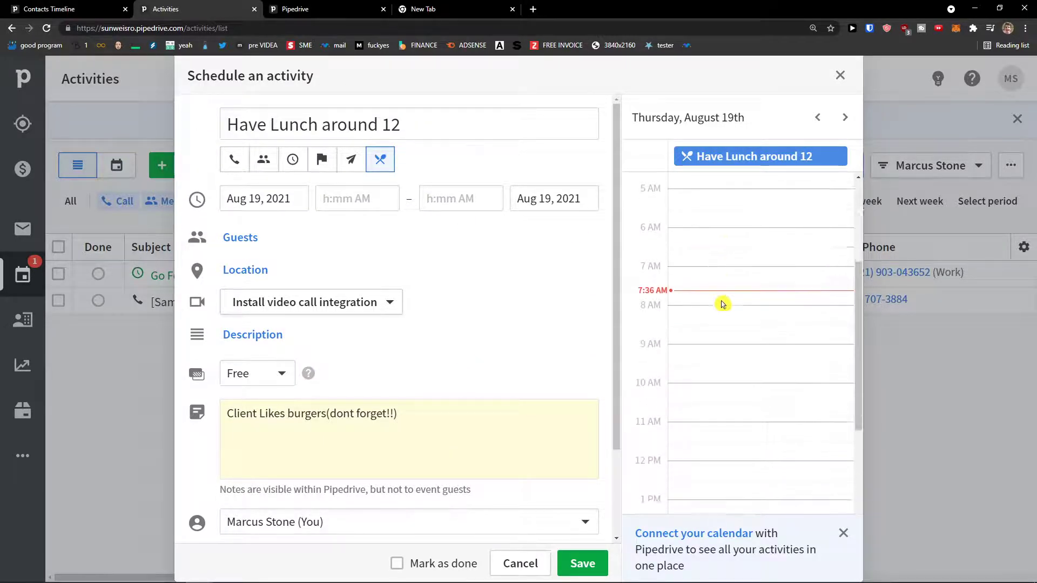
# Set the lunch start time to 11:45 AM.
pyautogui.click(338, 192)
pyautogui.scroll(-4, 393, 318)
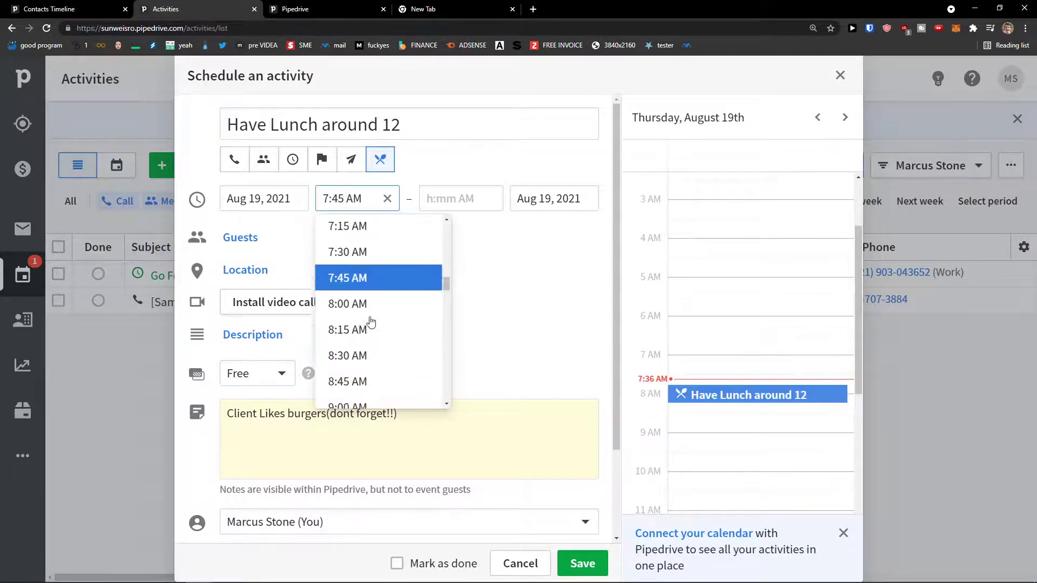
pyautogui.scroll(-5, 393, 319)
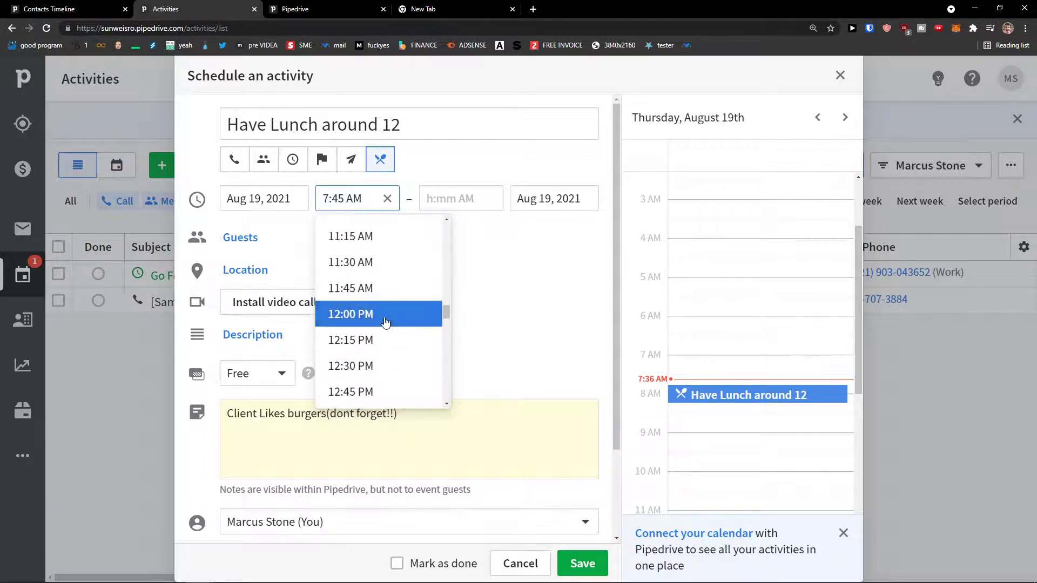
pyautogui.click(384, 319)
pyautogui.click(366, 204)
pyautogui.click(367, 280)
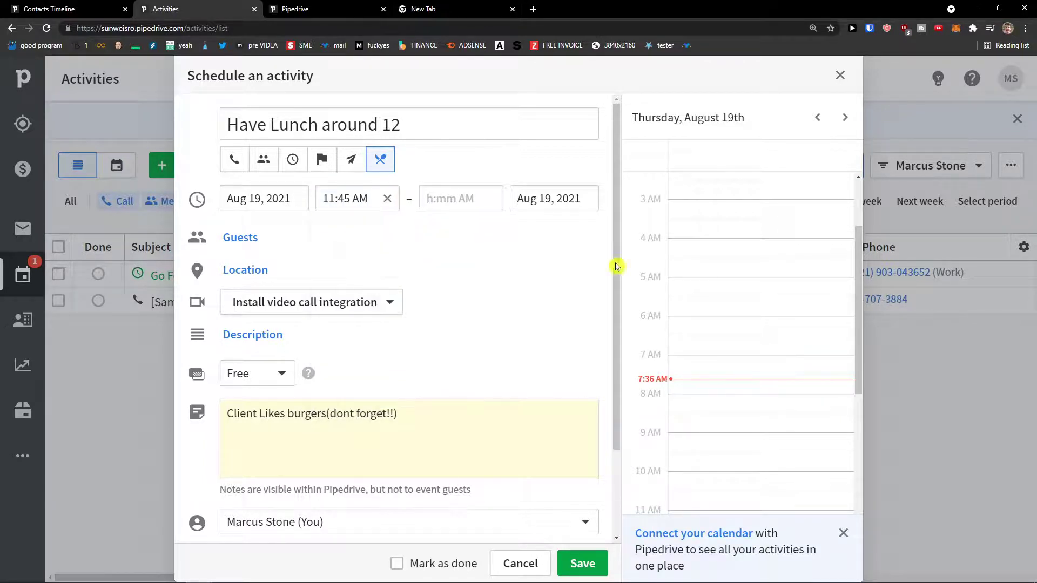
# Set the end time to 2:15 PM and save the lunch activity.
pyautogui.click(445, 199)
pyautogui.scroll(-3, 483, 346)
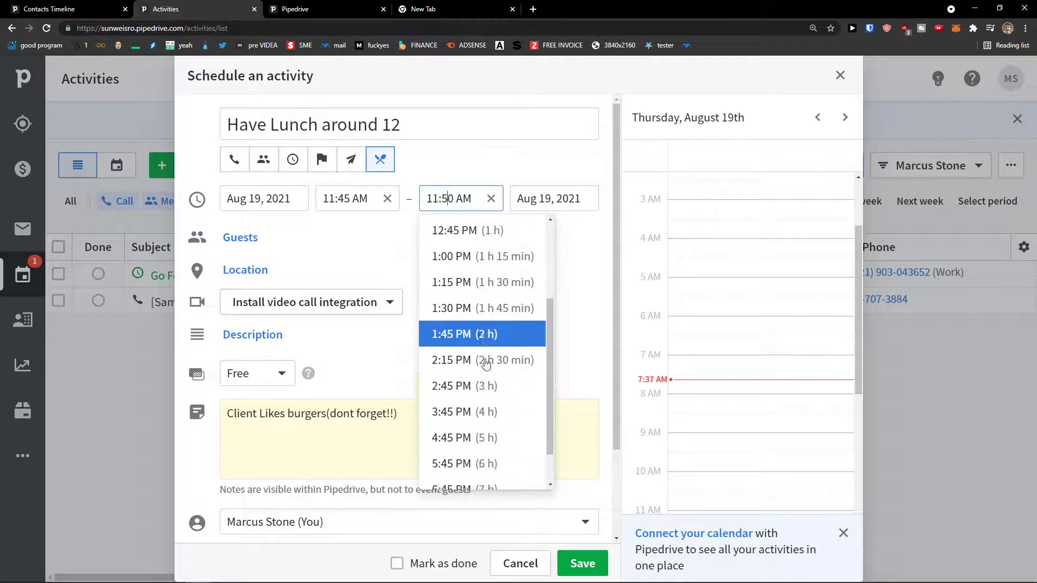
pyautogui.scroll(3, 492, 358)
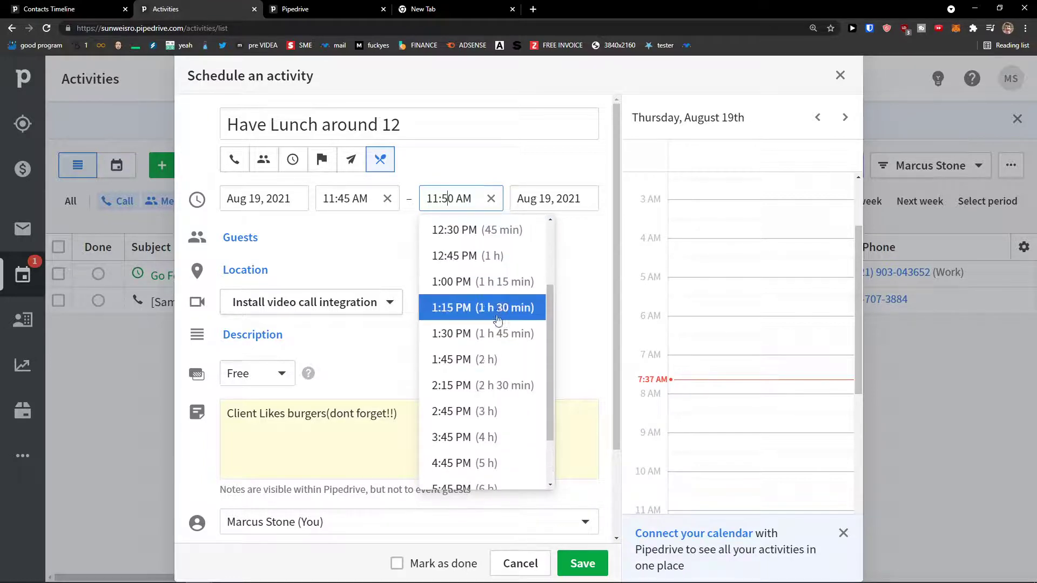
pyautogui.click(483, 439)
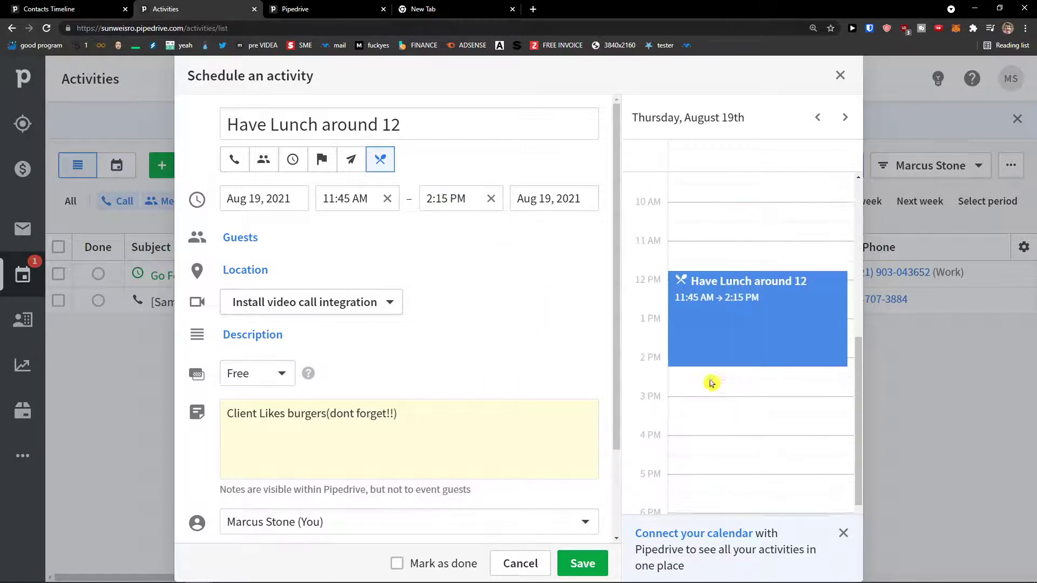
pyautogui.scroll(-2, 702, 307)
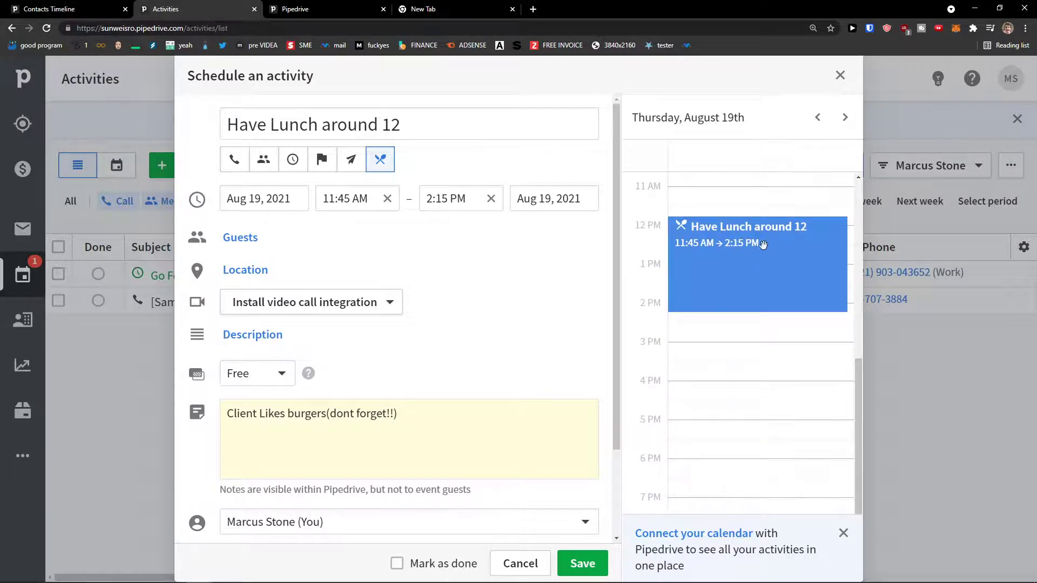
pyautogui.scroll(2, 718, 246)
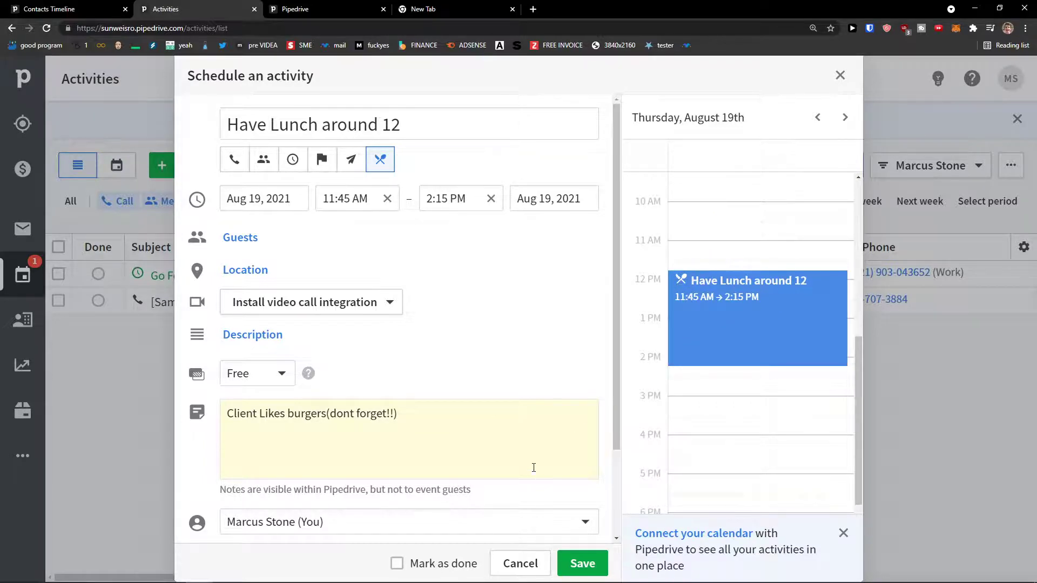
pyautogui.click(587, 559)
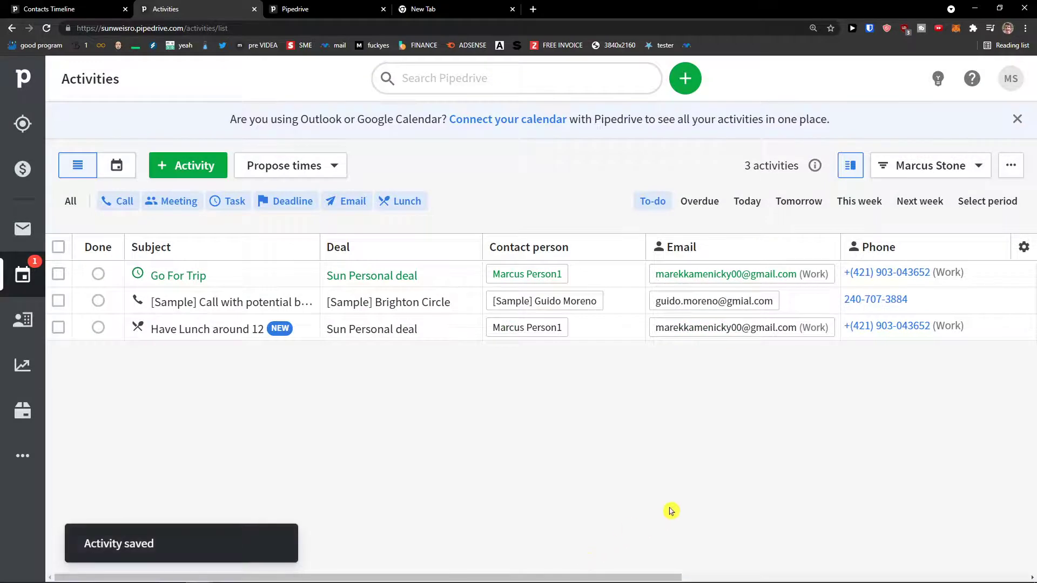
# Open the first contact's details page from the Contacts list.
pyautogui.click(19, 323)
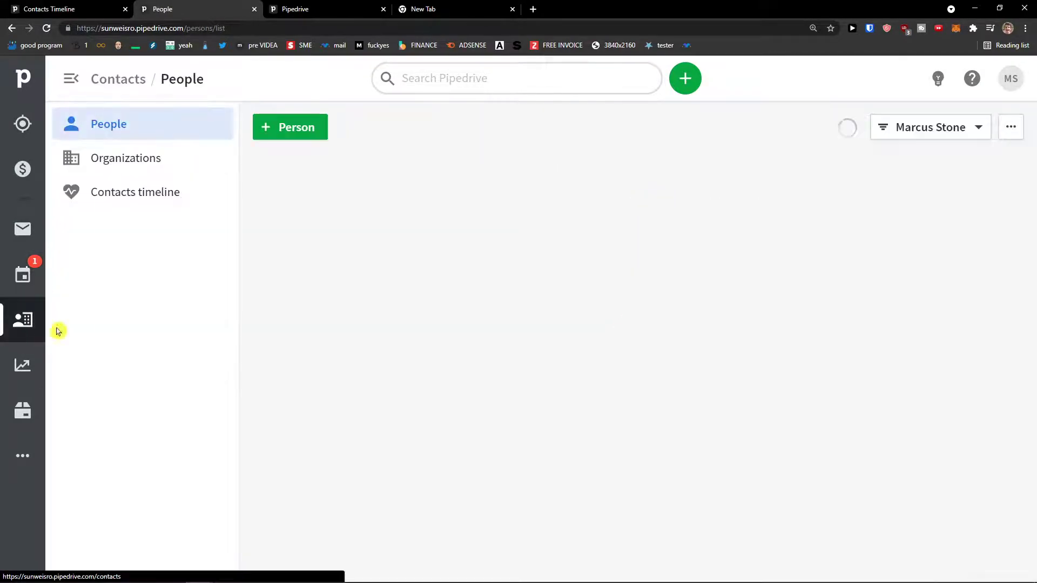
pyautogui.moveTo(322, 238)
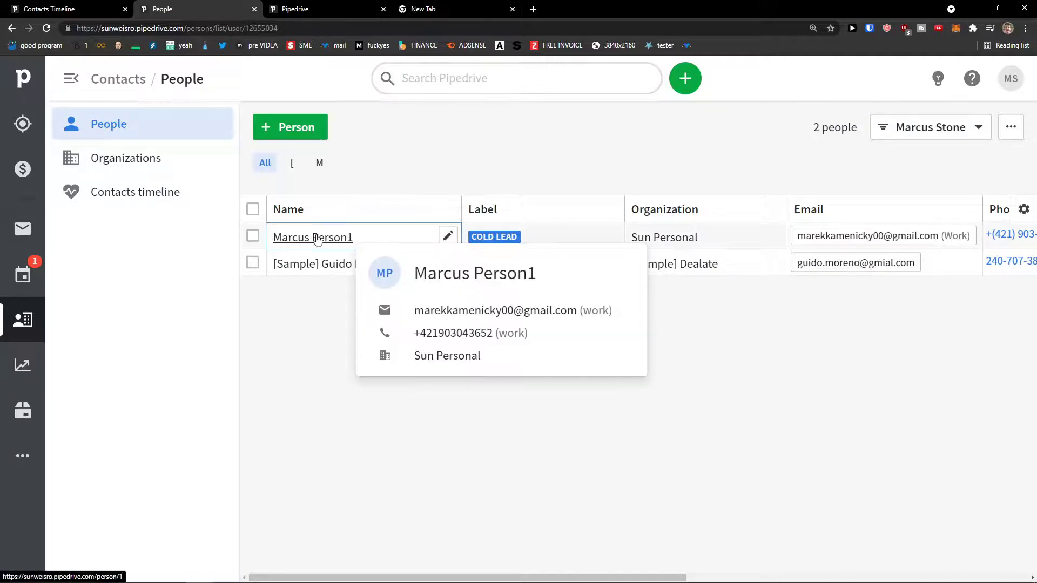
pyautogui.click(316, 239)
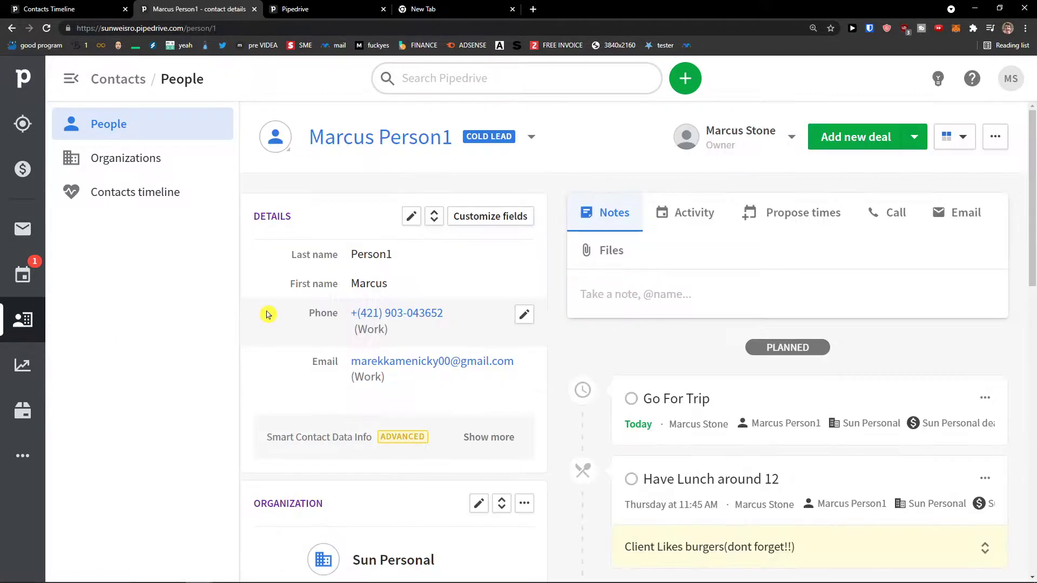
# Bring up a blank activity form on the contact's page and focus its subject.
pyautogui.click(682, 218)
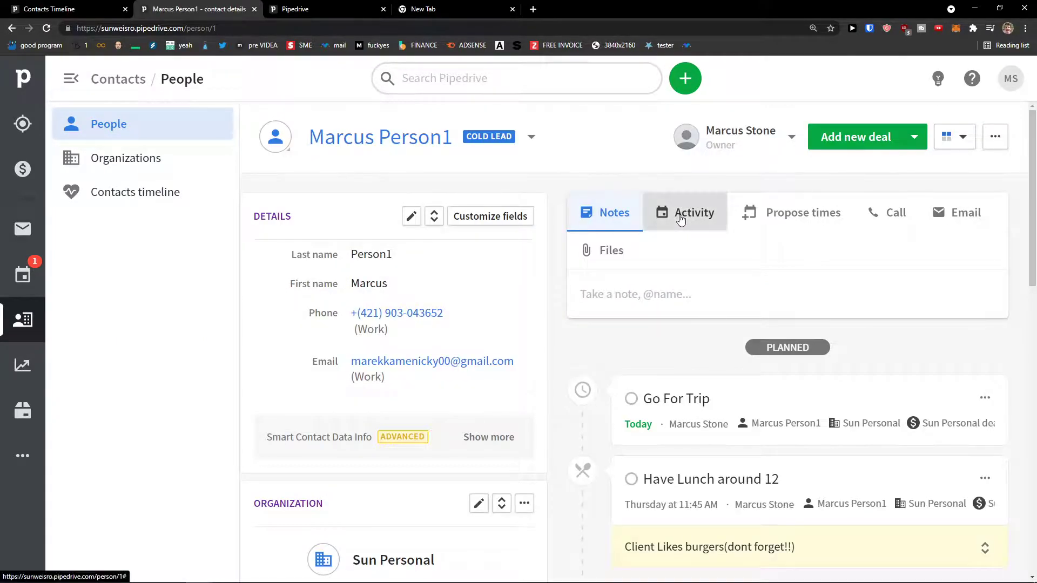
pyautogui.scroll(-5, 648, 254)
pyautogui.scroll(-1, 638, 267)
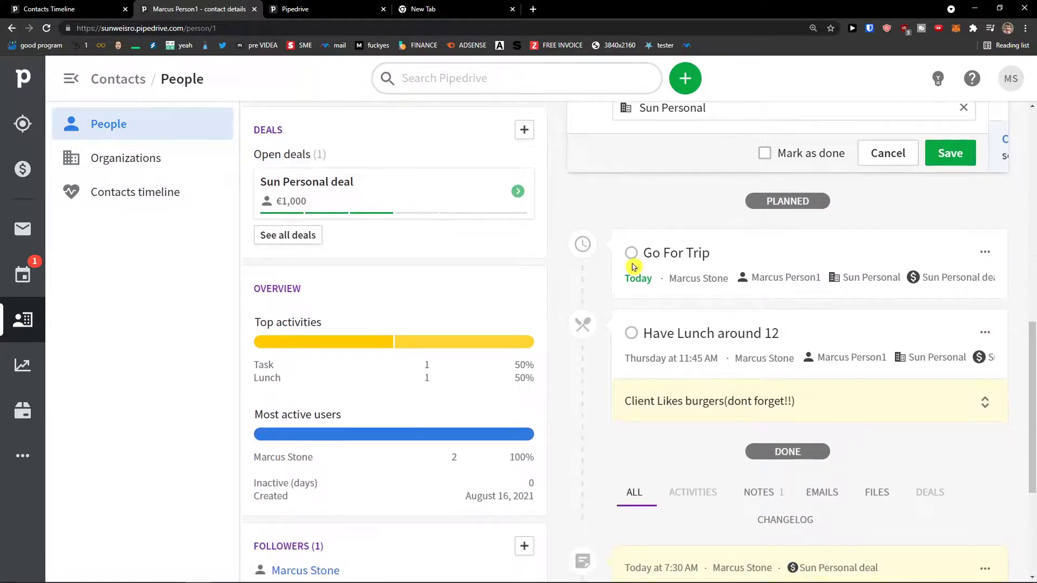
pyautogui.scroll(-1, 632, 268)
pyautogui.click(673, 212)
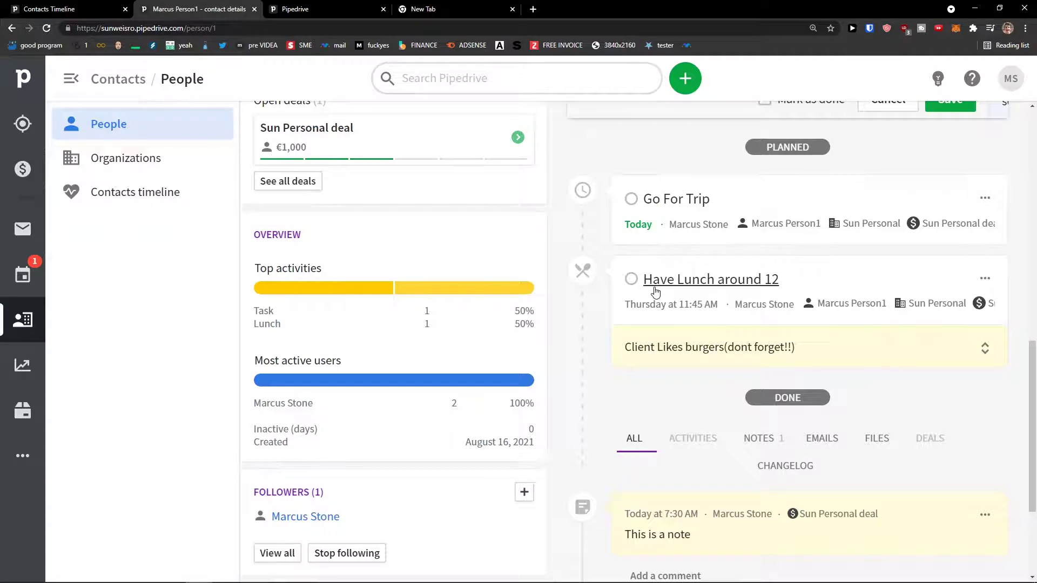
pyautogui.scroll(-1, 655, 297)
pyautogui.moveTo(794, 293); pyautogui.dragTo(656, 296)
pyautogui.scroll(10, 637, 296)
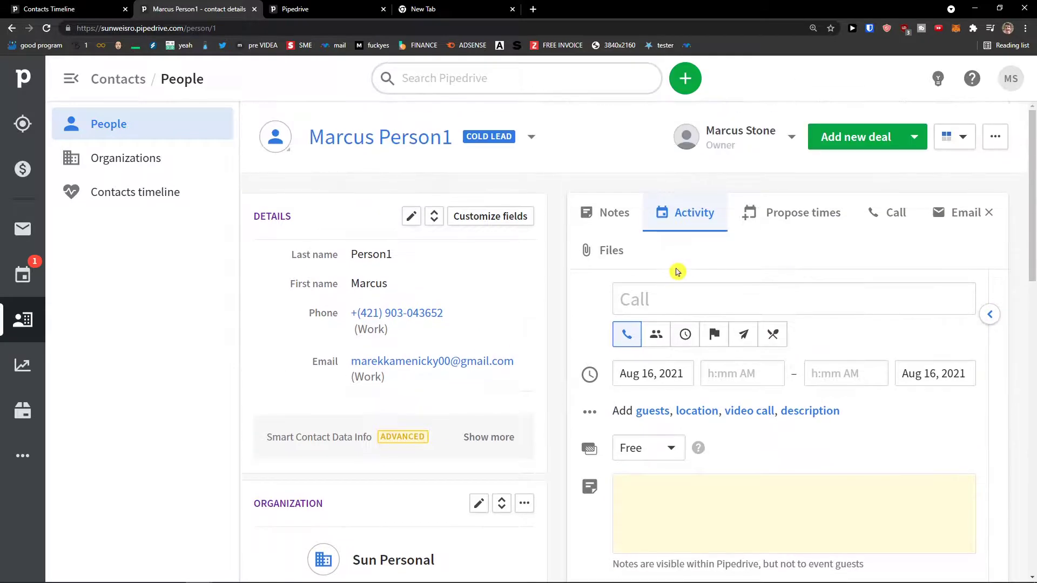
pyautogui.scroll(-1, 676, 273)
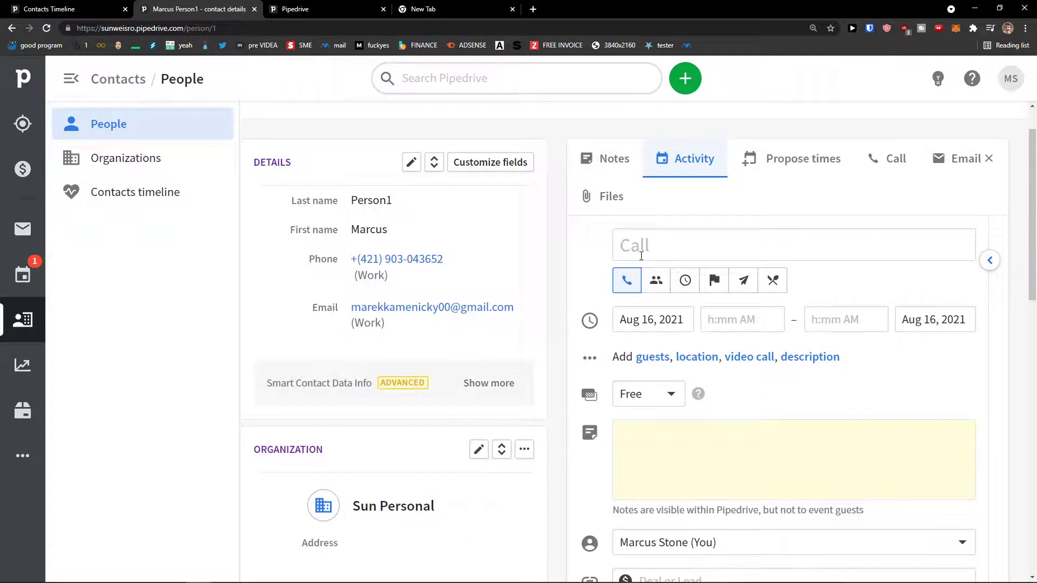
pyautogui.click(671, 254)
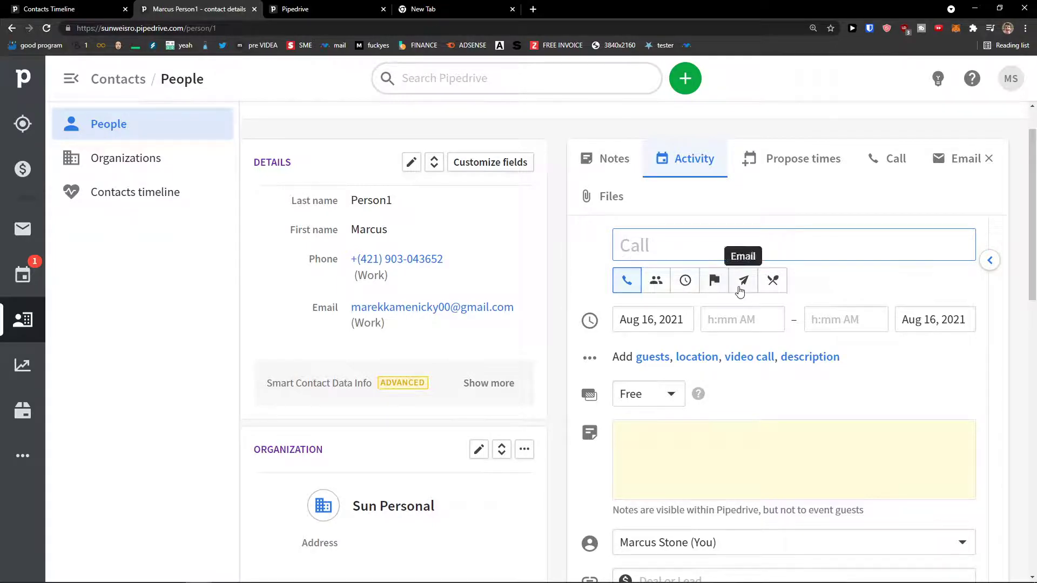
pyautogui.scroll(-7, 634, 323)
pyautogui.scroll(-3, 656, 318)
pyautogui.scroll(10, 655, 317)
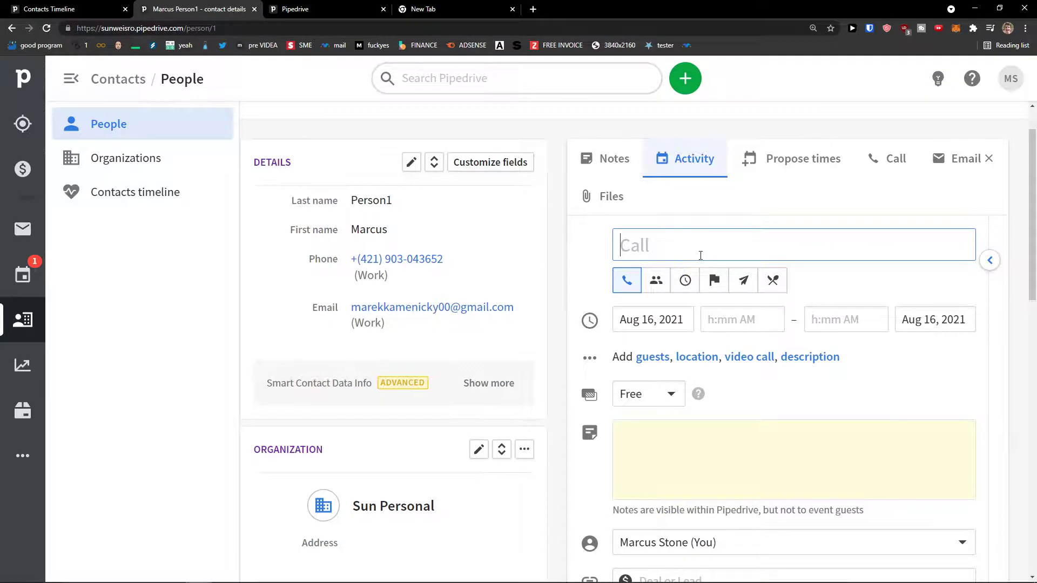
# Go to Deals and switch to the board named Pipeline.
pyautogui.click(39, 176)
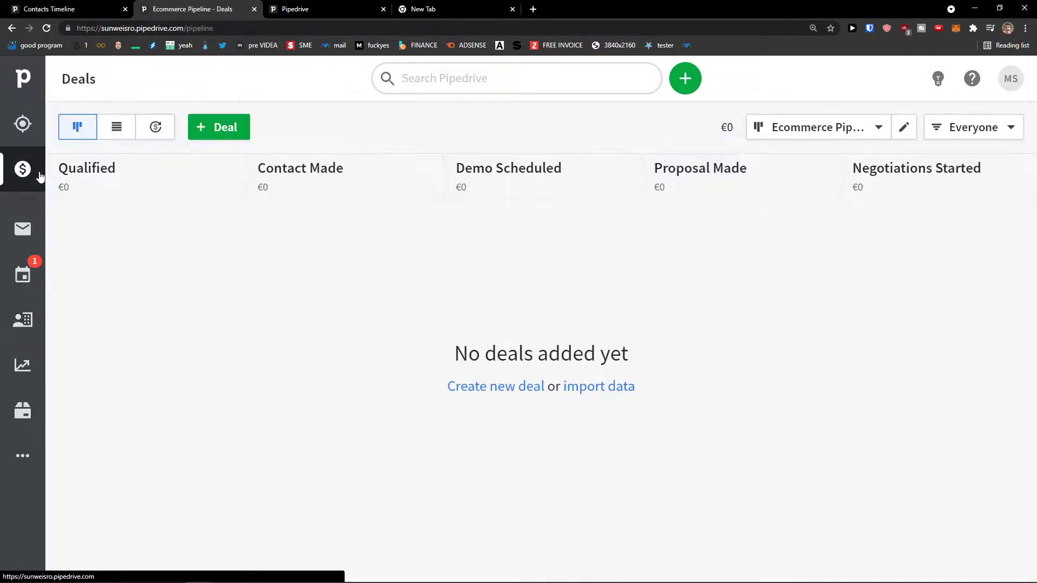
pyautogui.click(810, 127)
pyautogui.click(781, 163)
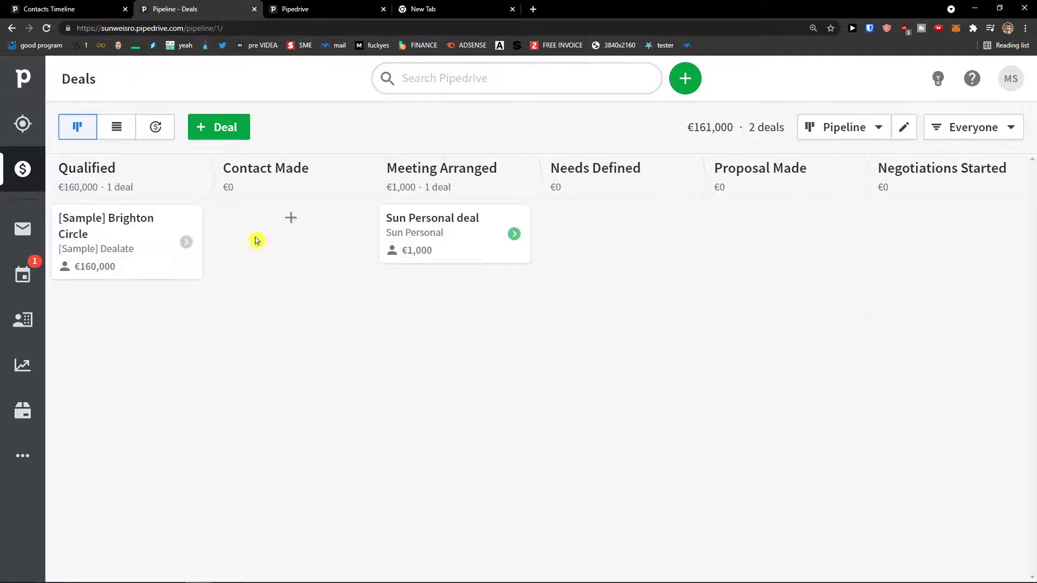
# Open the Sun Personal deal and look over its planned activities.
pyautogui.click(428, 232)
pyautogui.scroll(-3, 428, 232)
pyautogui.scroll(-1, 429, 271)
pyautogui.scroll(4, 526, 329)
pyautogui.scroll(-3, 518, 338)
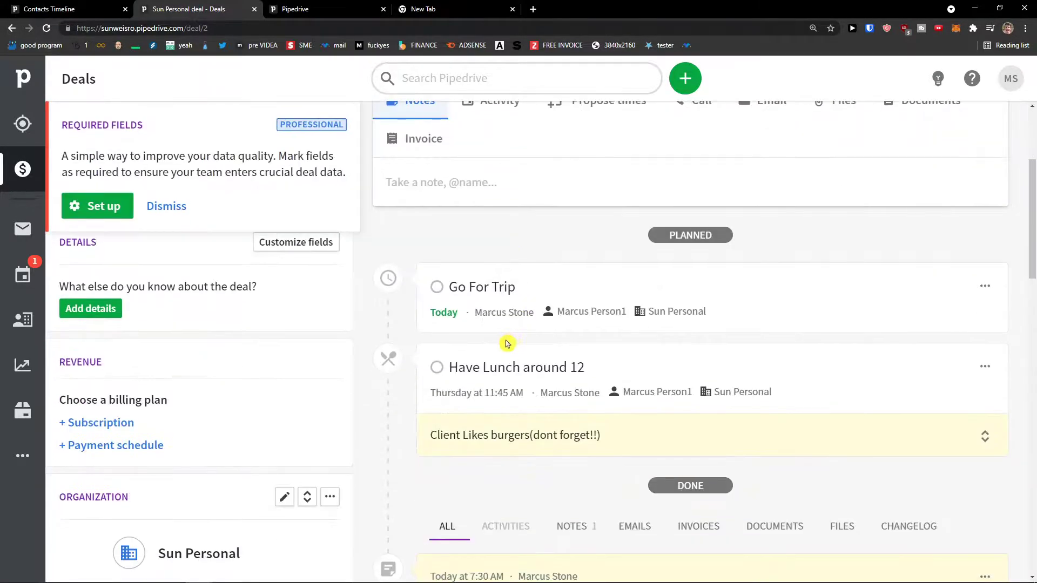
pyautogui.scroll(-1, 505, 356)
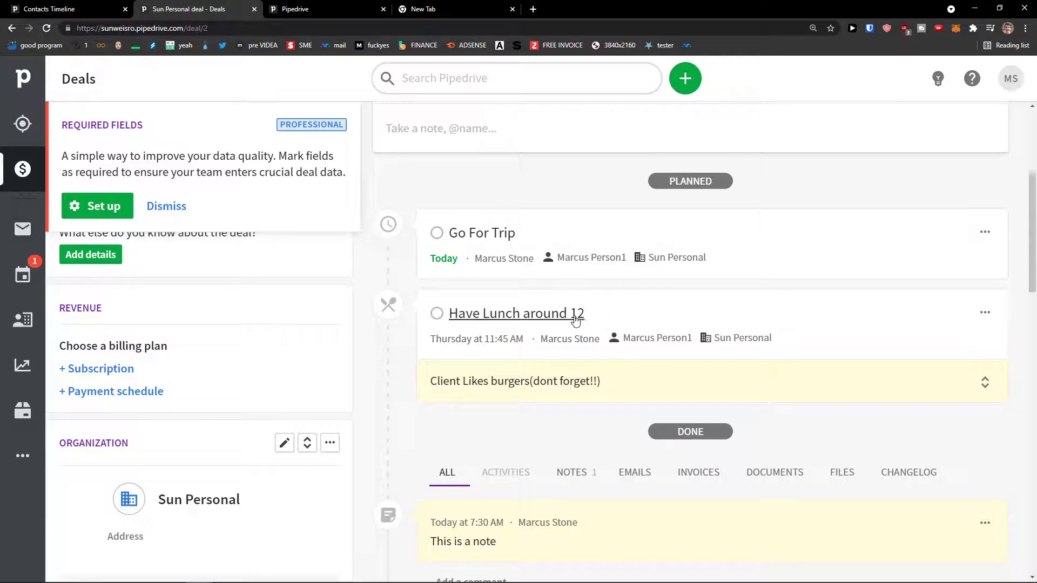
pyautogui.moveTo(592, 319); pyautogui.dragTo(447, 320)
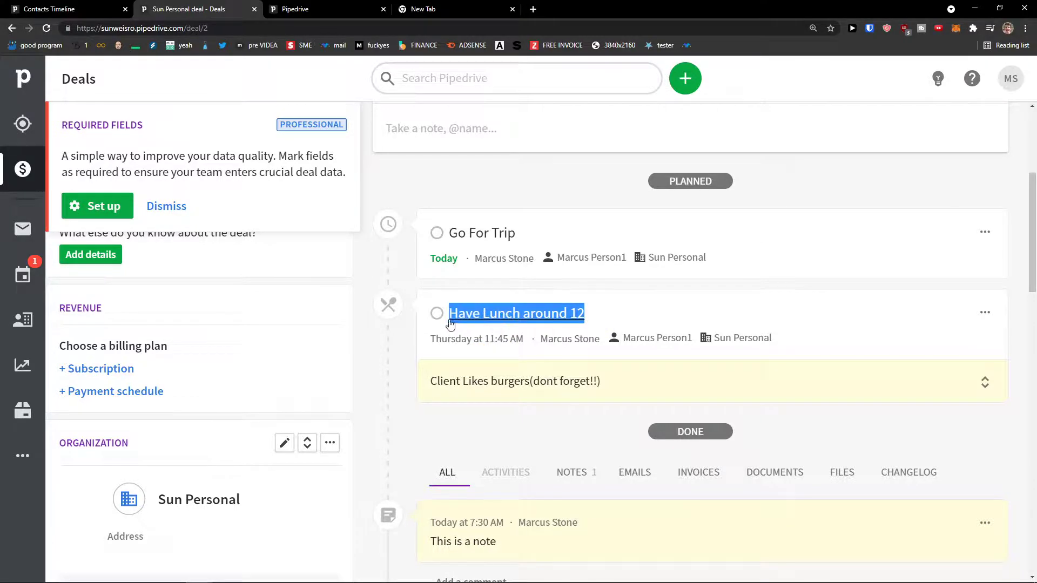
pyautogui.scroll(4, 422, 333)
pyautogui.scroll(1, 423, 334)
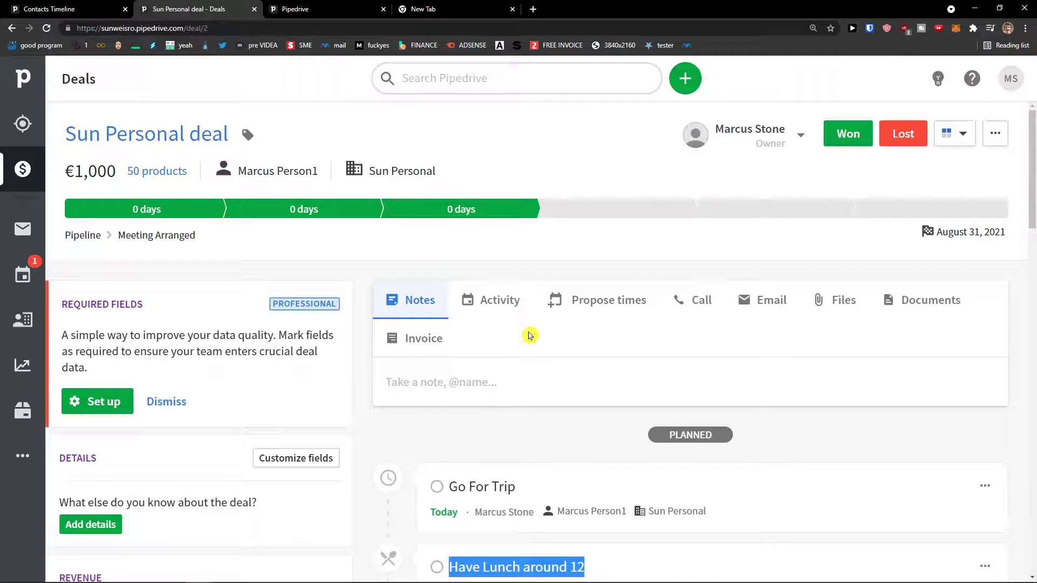
# Open Activities and try the Overdue, Today and To-do filters, settling on This week.
pyautogui.click(22, 289)
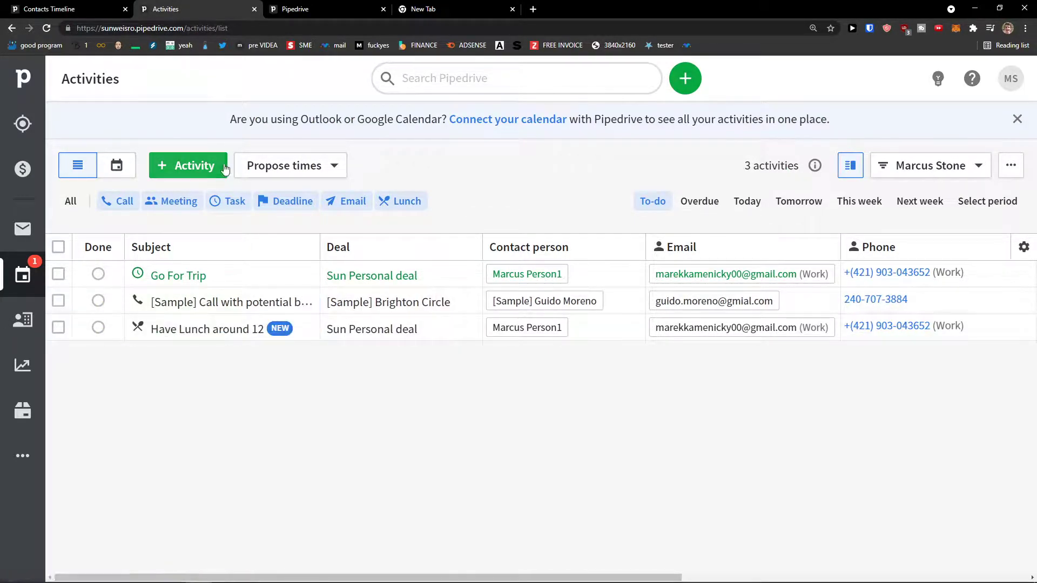
pyautogui.click(977, 166)
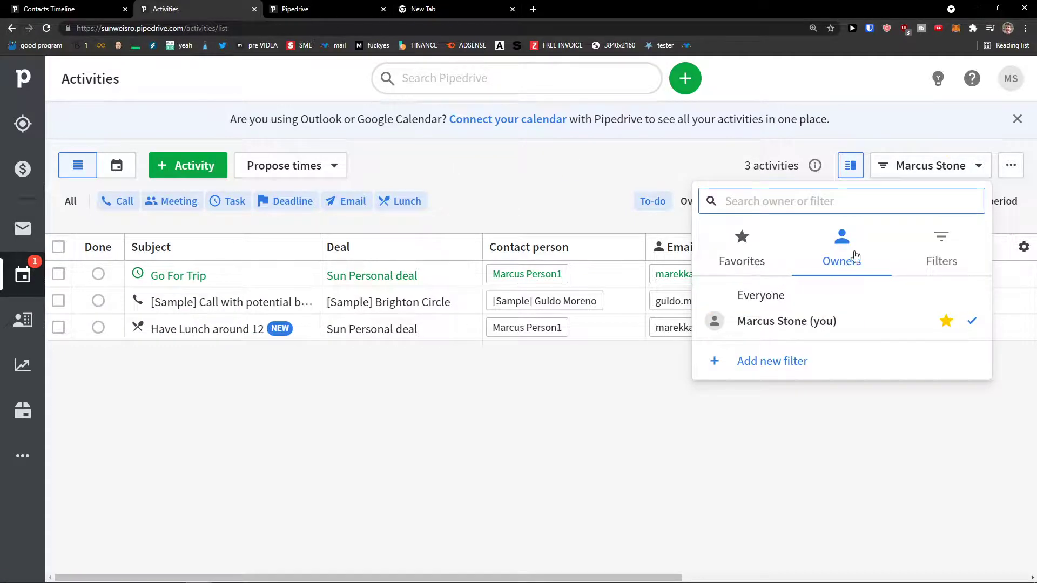
pyautogui.click(853, 172)
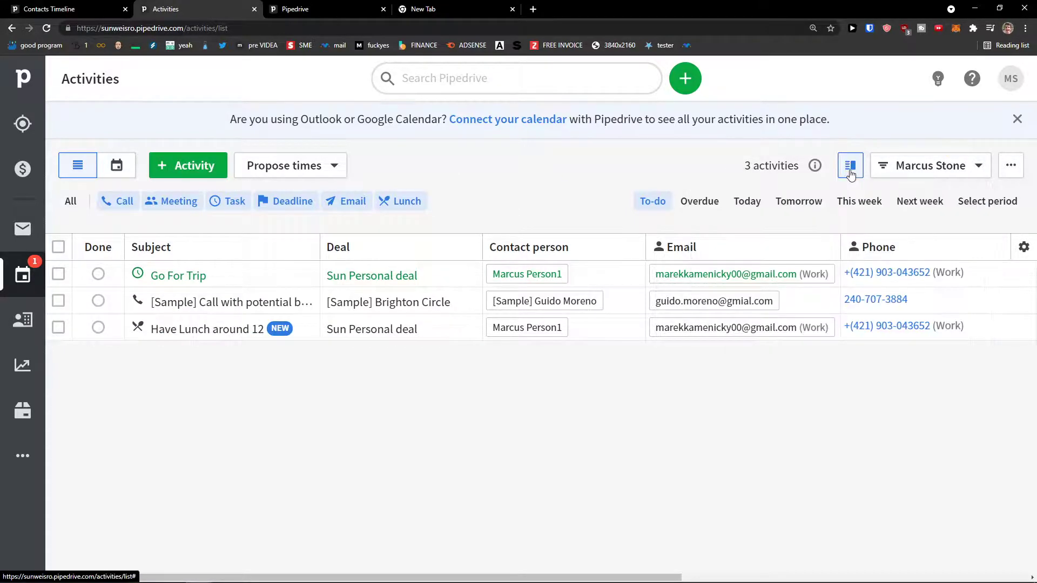
pyautogui.click(717, 205)
pyautogui.click(749, 207)
pyautogui.click(661, 202)
pyautogui.click(856, 213)
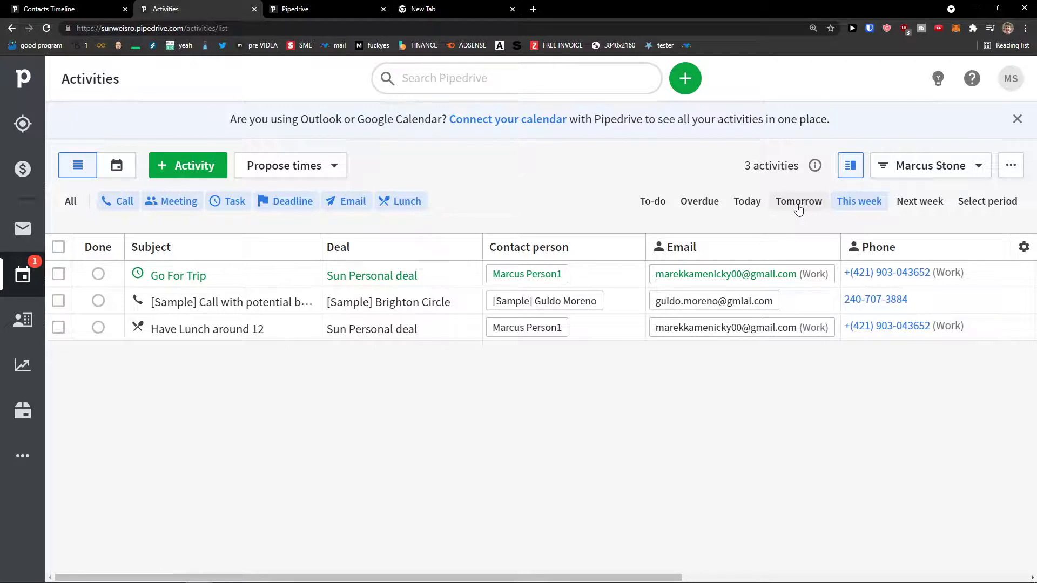
# Open and discard a new activity form, then toggle the propose-times options.
pyautogui.click(194, 169)
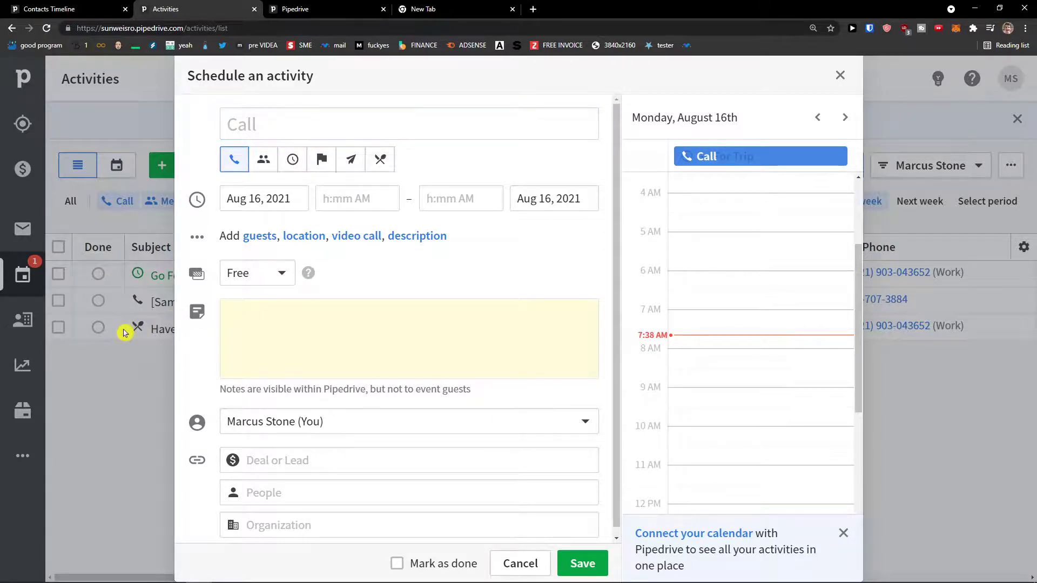
pyautogui.click(840, 76)
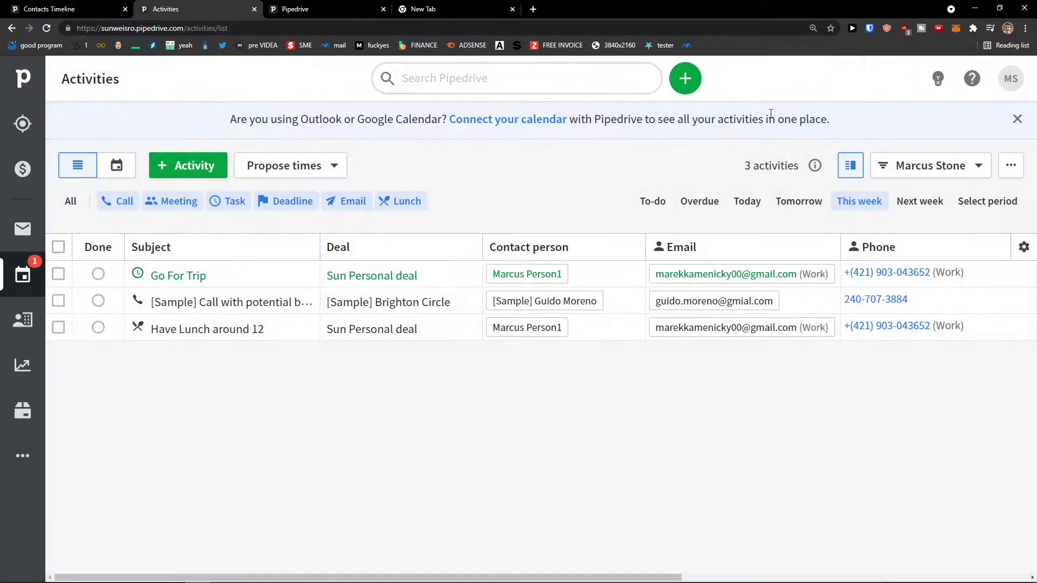
pyautogui.click(332, 168)
pyautogui.click(391, 167)
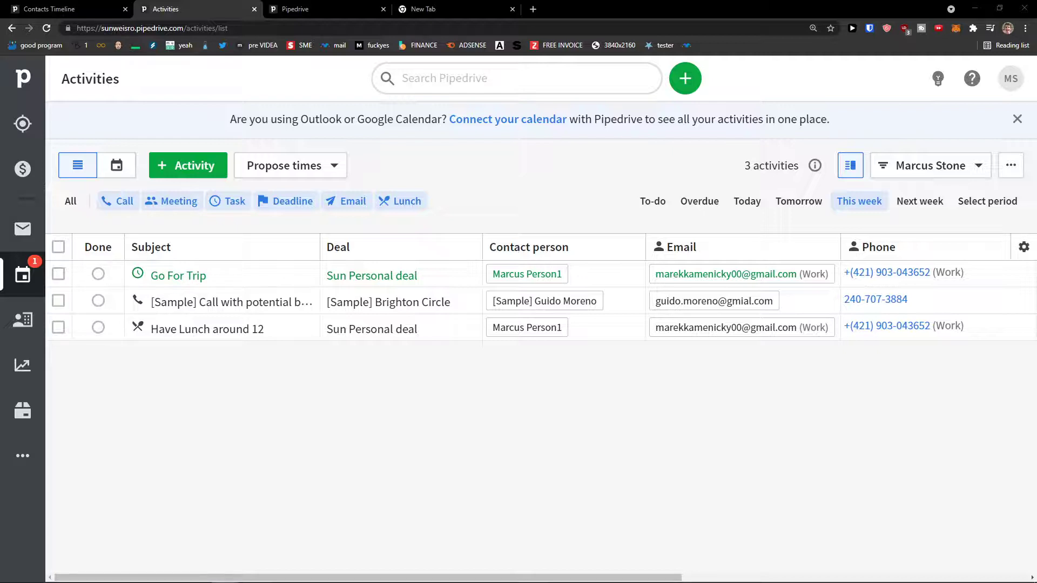
# Open Mail and scroll through the inbox.
pyautogui.click(22, 228)
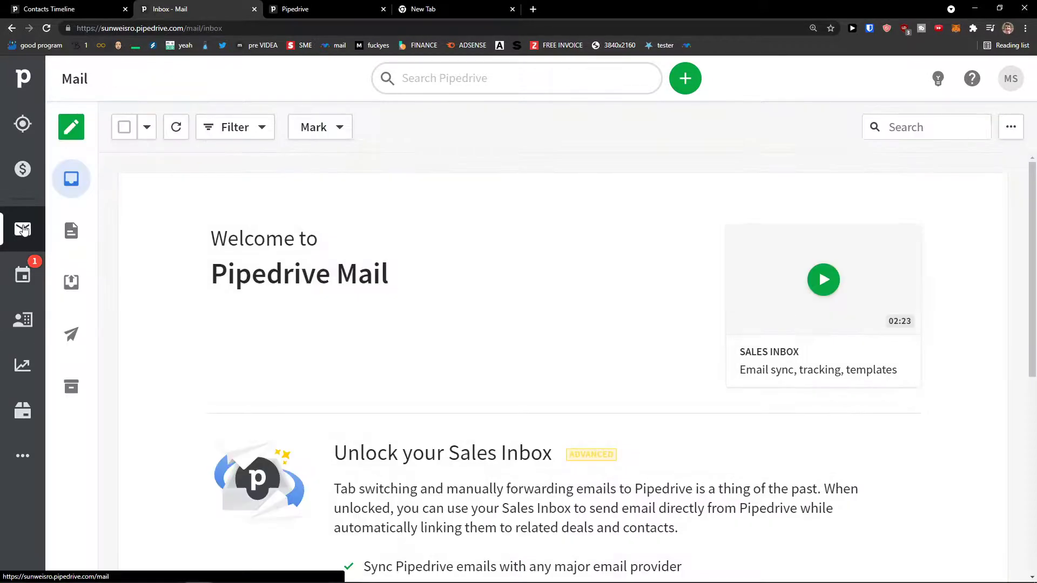
pyautogui.scroll(-3, 154, 212)
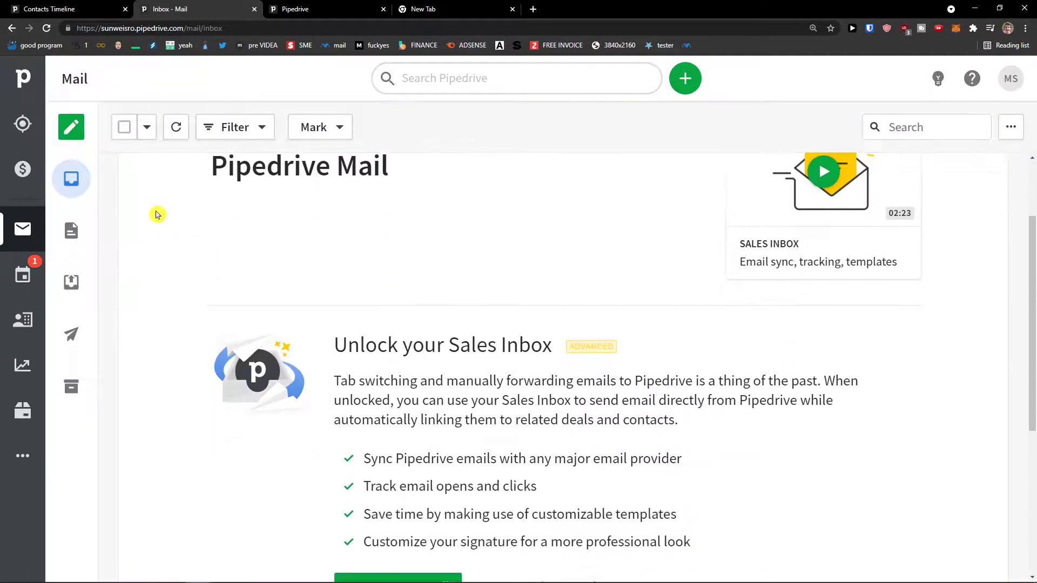
pyautogui.scroll(-2, 154, 212)
pyautogui.scroll(2, 181, 216)
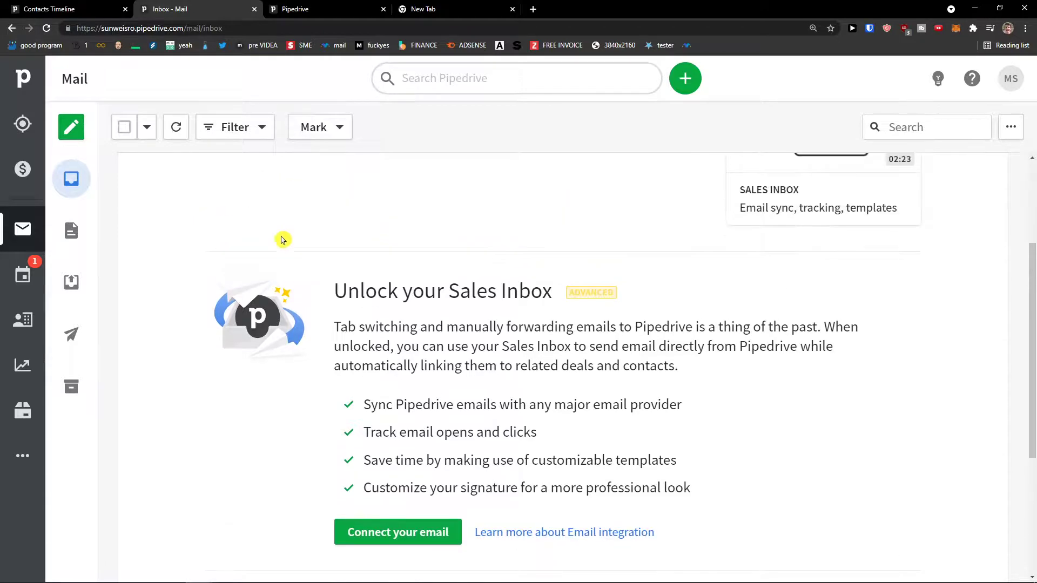
pyautogui.scroll(-2, 482, 336)
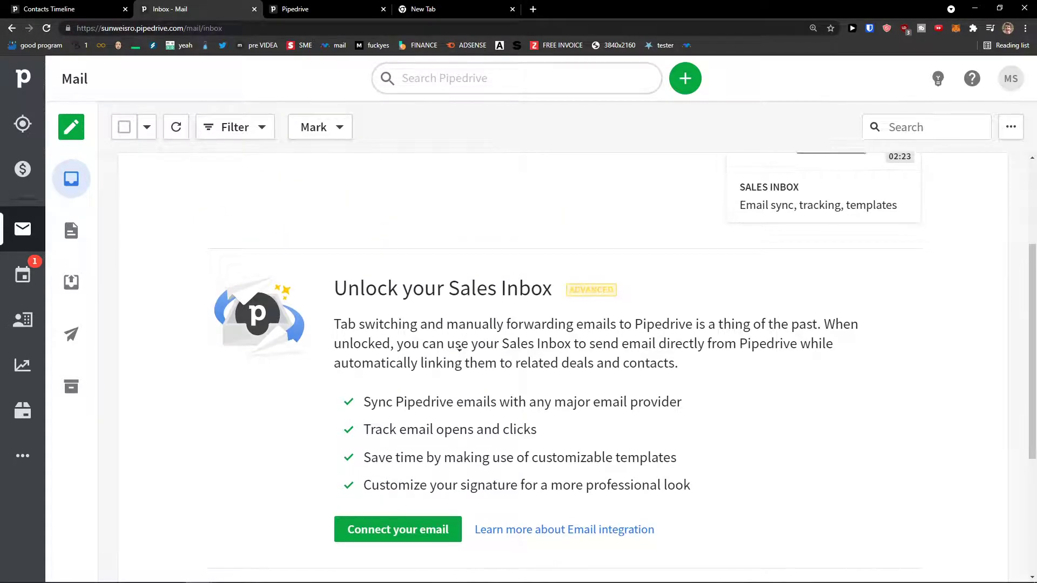
pyautogui.scroll(1, 416, 317)
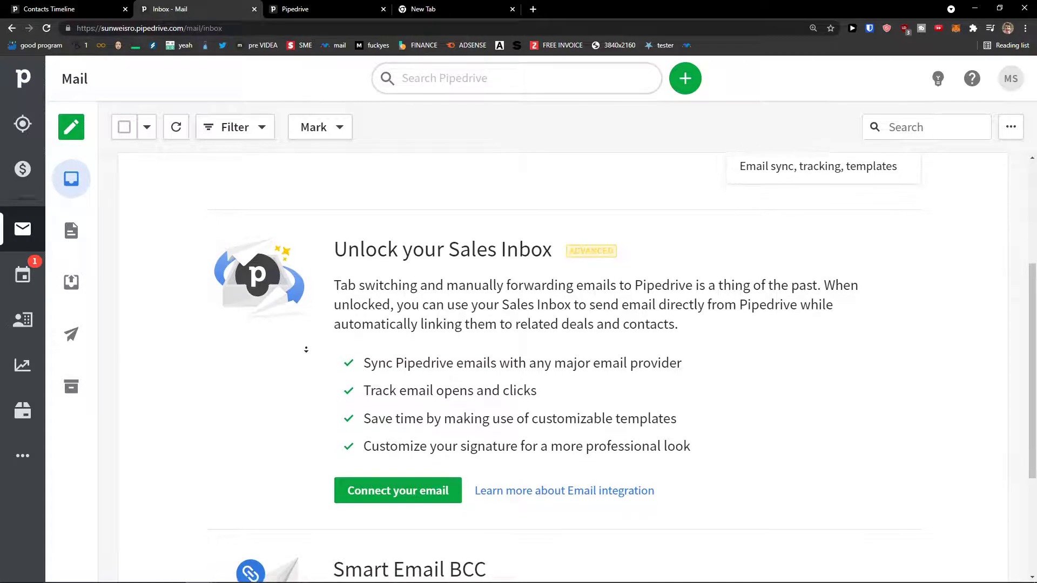
pyautogui.scroll(4, 319, 340)
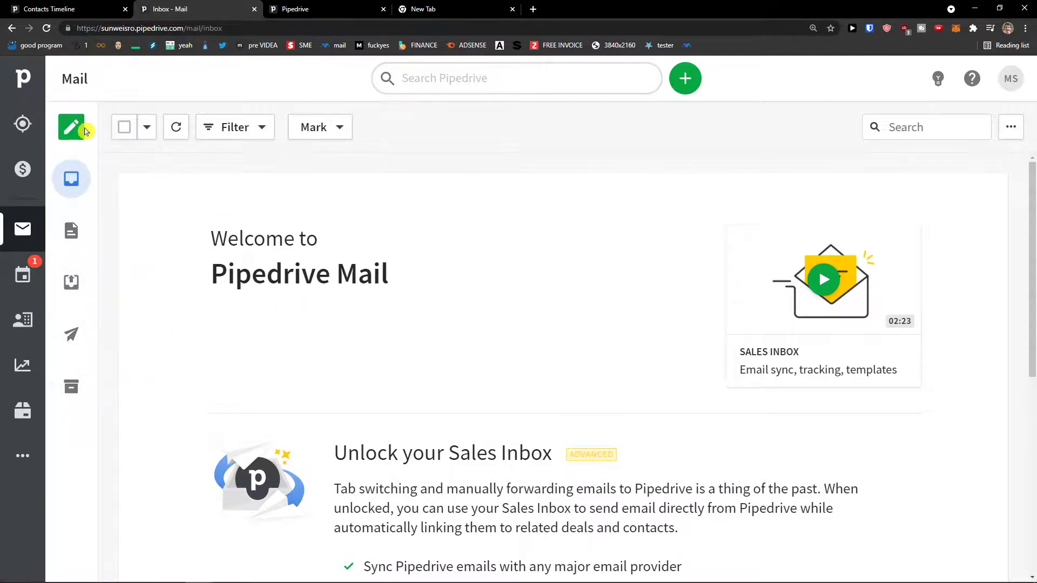
# Switch to Drafts and scroll through them.
pyautogui.click(71, 230)
pyautogui.scroll(-5, 351, 309)
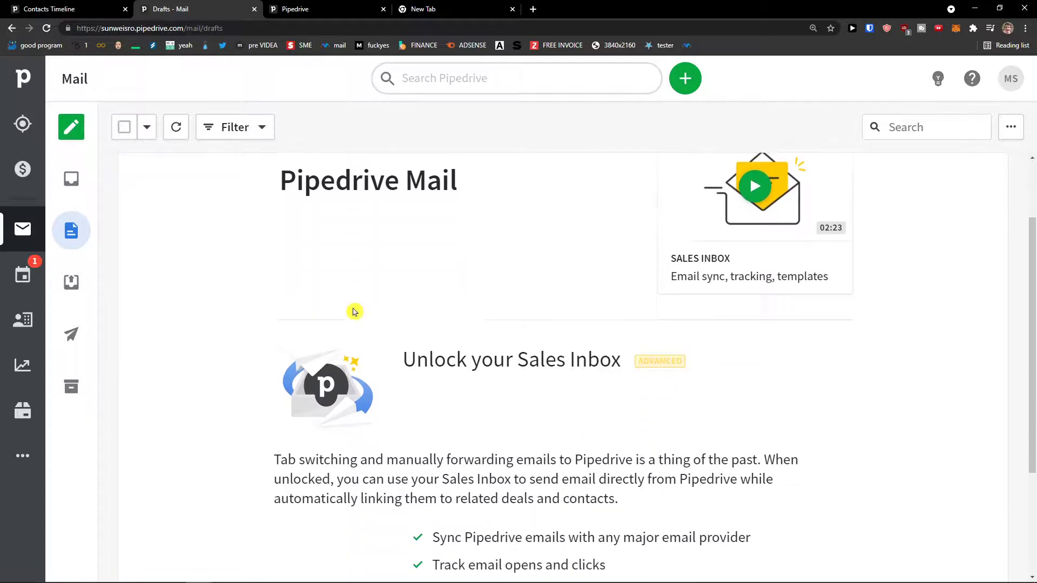
pyautogui.scroll(5, 334, 307)
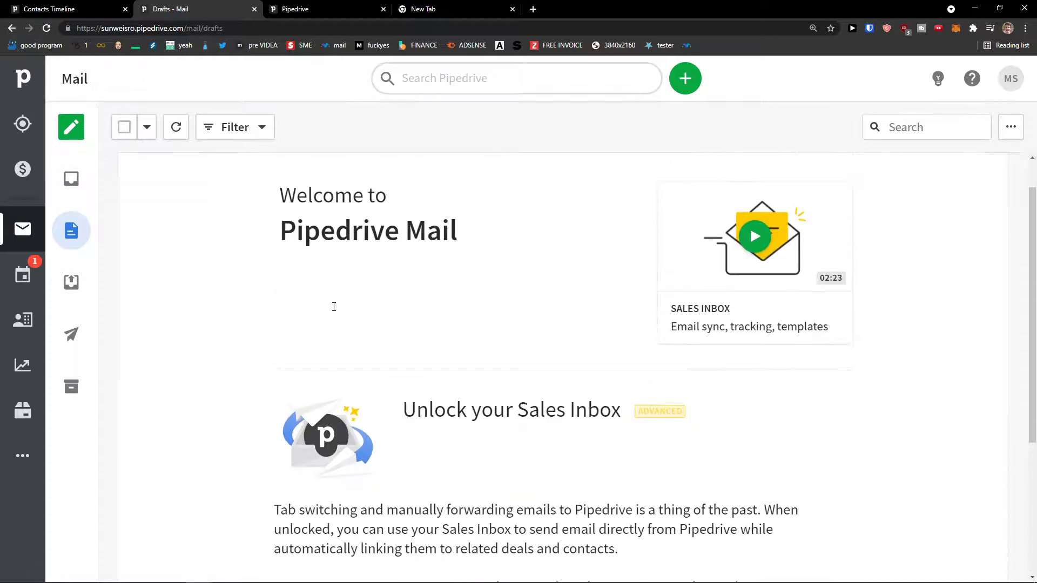
pyautogui.scroll(-5, 326, 308)
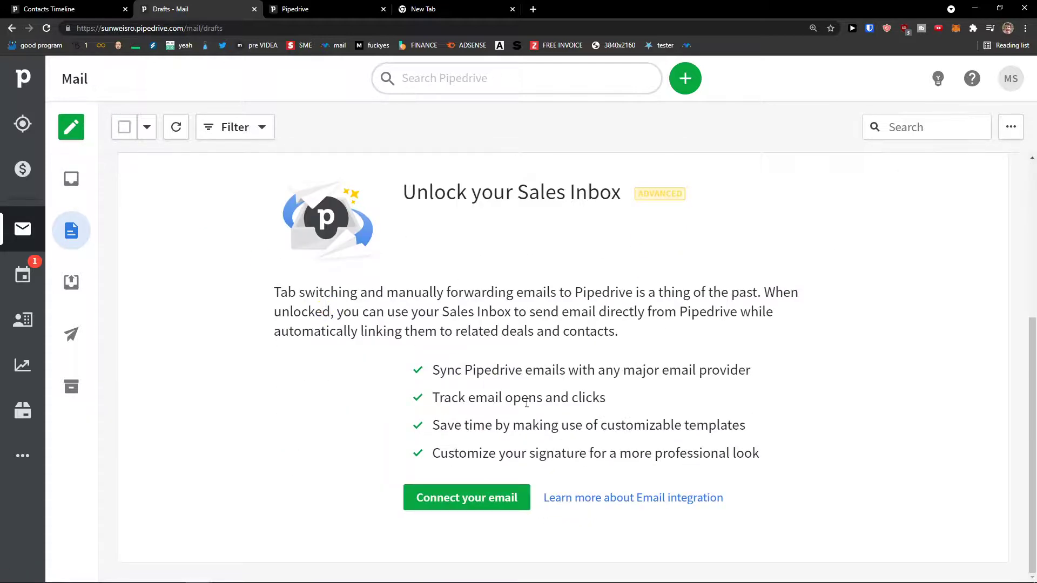
pyautogui.scroll(5, 620, 468)
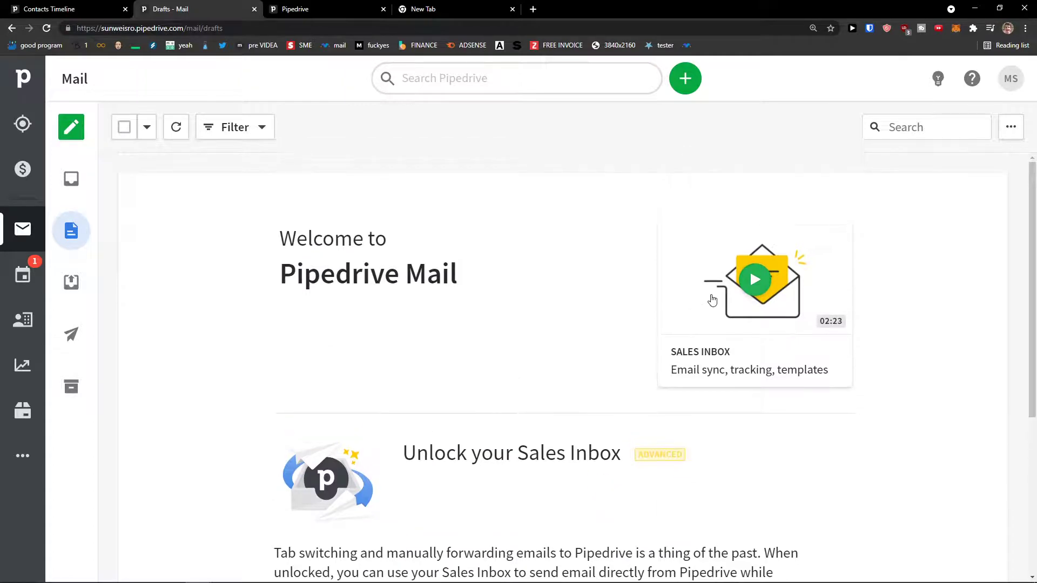
# Watch the Sales Inbox video muted, skipping to about 1:26, then switch to the settings tab.
pyautogui.click(713, 297)
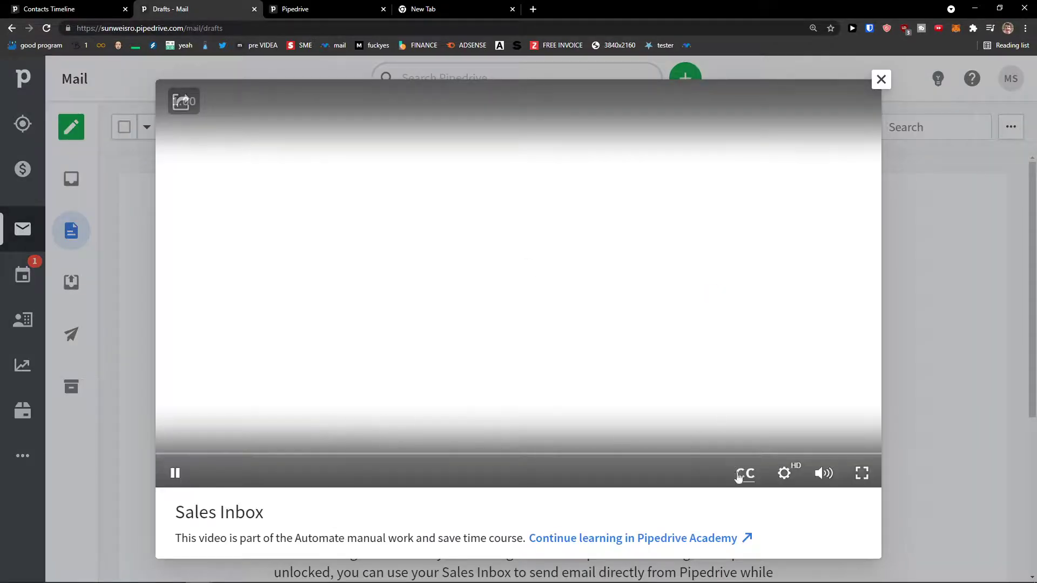
pyautogui.click(823, 481)
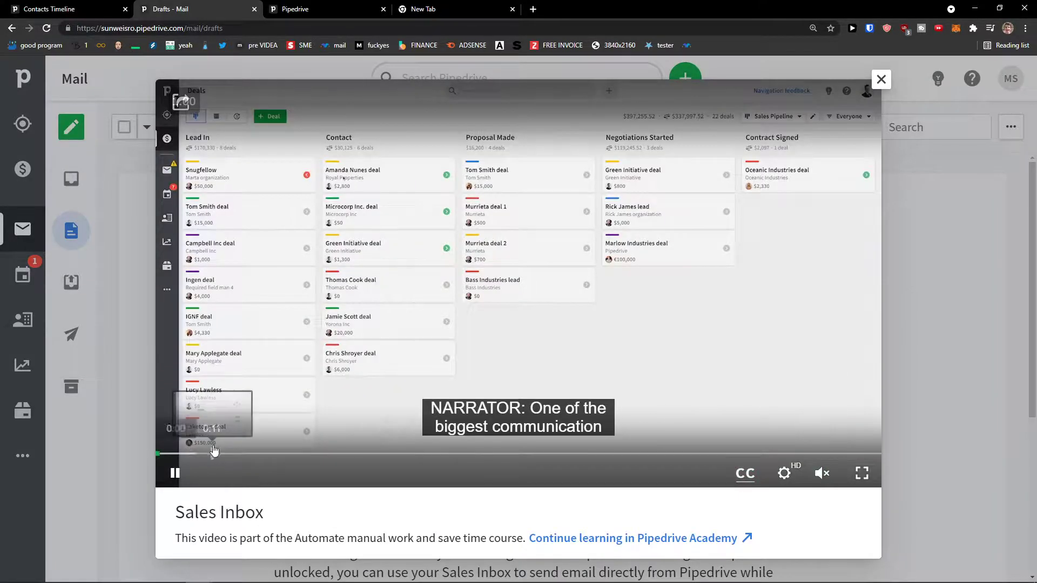
pyautogui.click(216, 453)
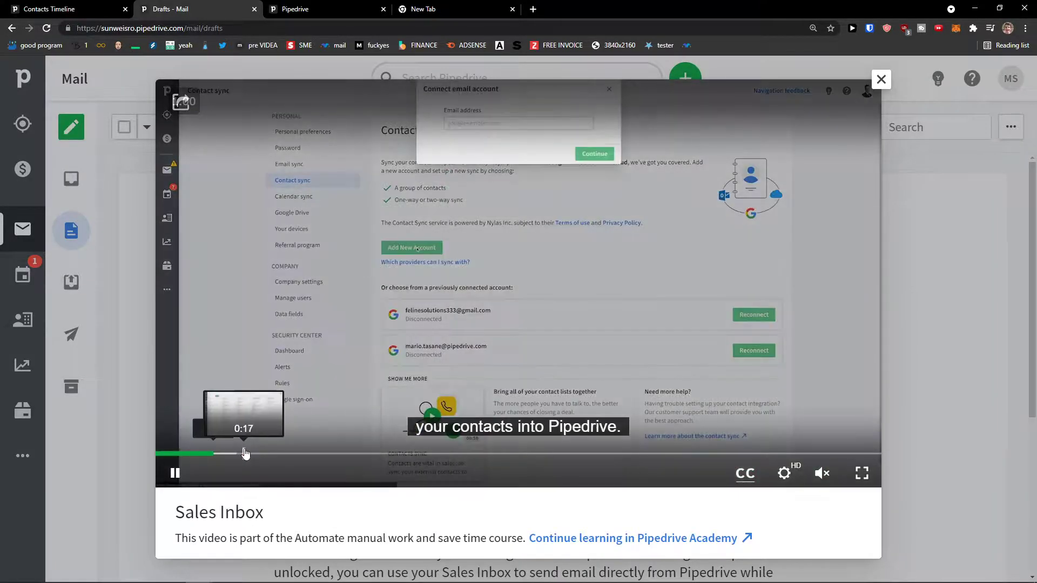
pyautogui.click(245, 454)
pyautogui.click(273, 454)
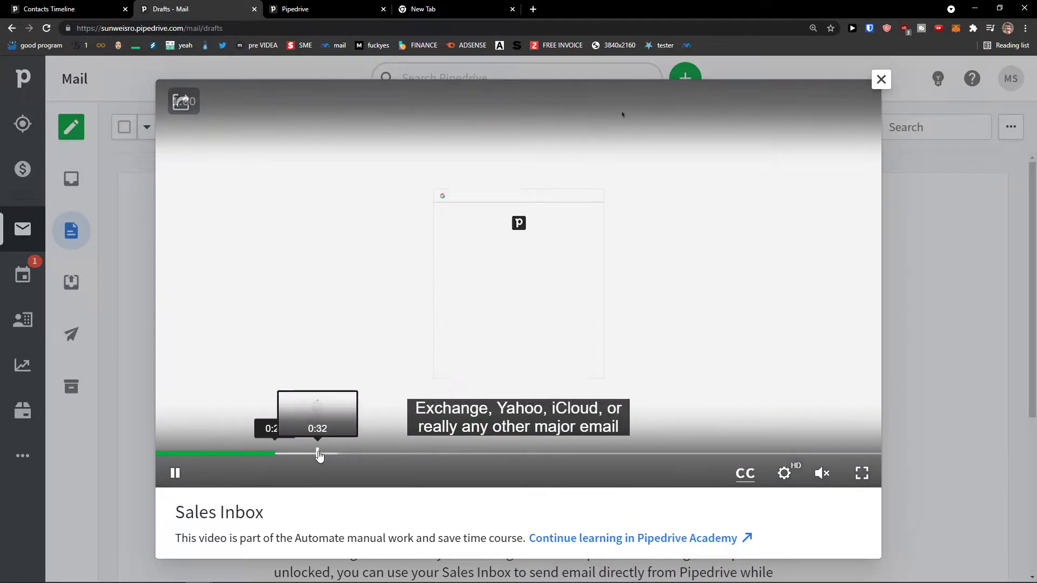
pyautogui.click(319, 453)
pyautogui.click(359, 454)
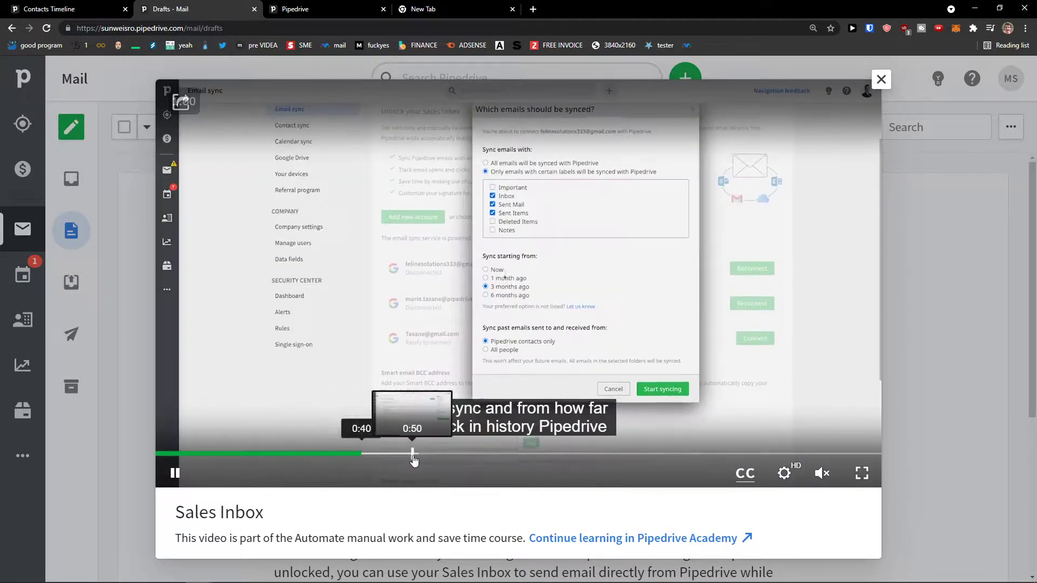
pyautogui.click(416, 454)
pyautogui.click(464, 454)
pyautogui.click(513, 457)
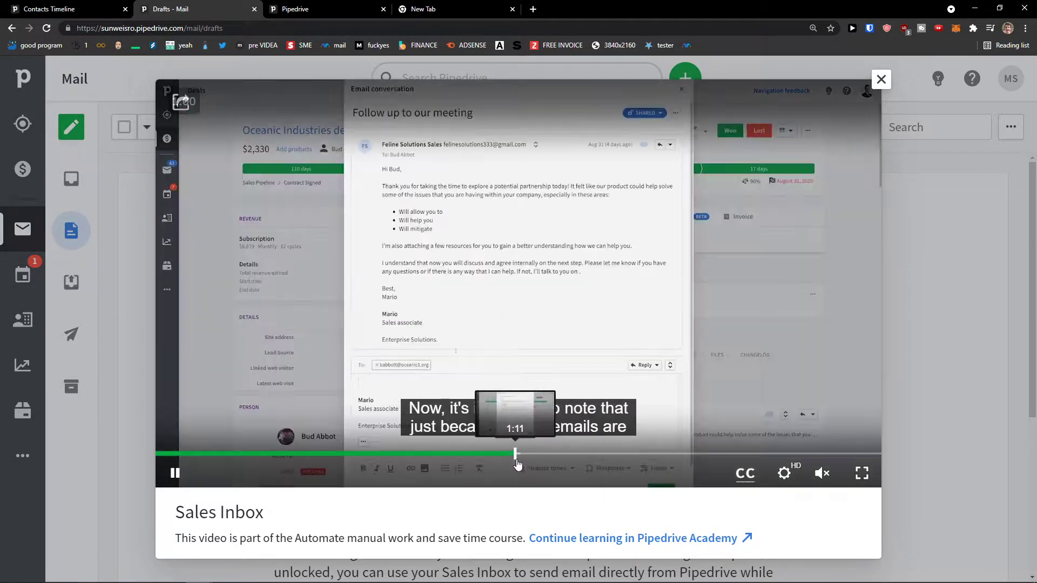
pyautogui.click(576, 465)
pyautogui.click(605, 453)
pyautogui.click(948, 463)
pyautogui.scroll(-5, 864, 482)
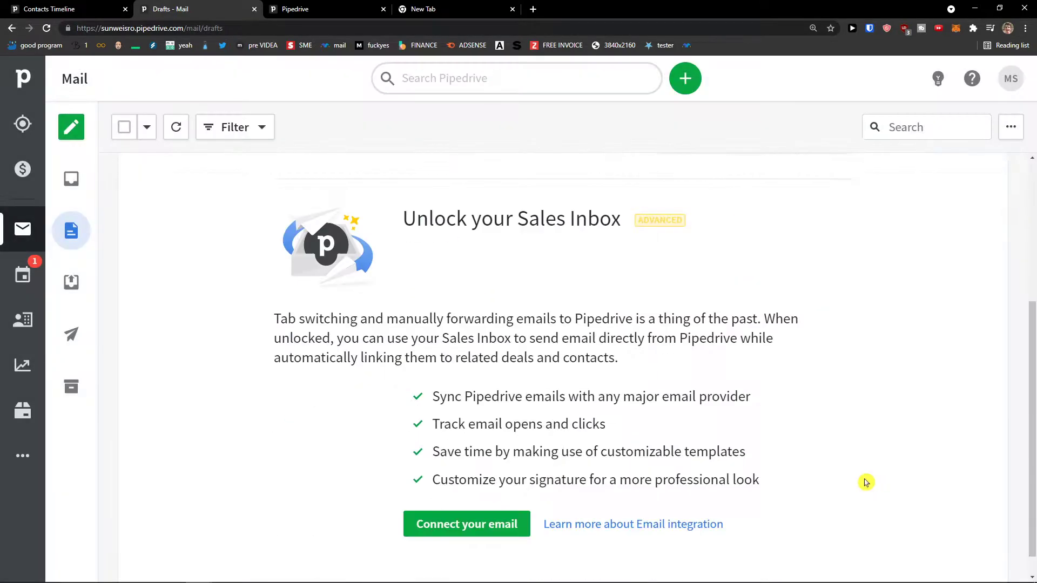
pyautogui.click(283, 9)
# Pull the Drafts tab into its own window and maximize the Email sync settings window.
pyautogui.click(219, 4)
pyautogui.moveTo(219, 4); pyautogui.dragTo(0, 111)
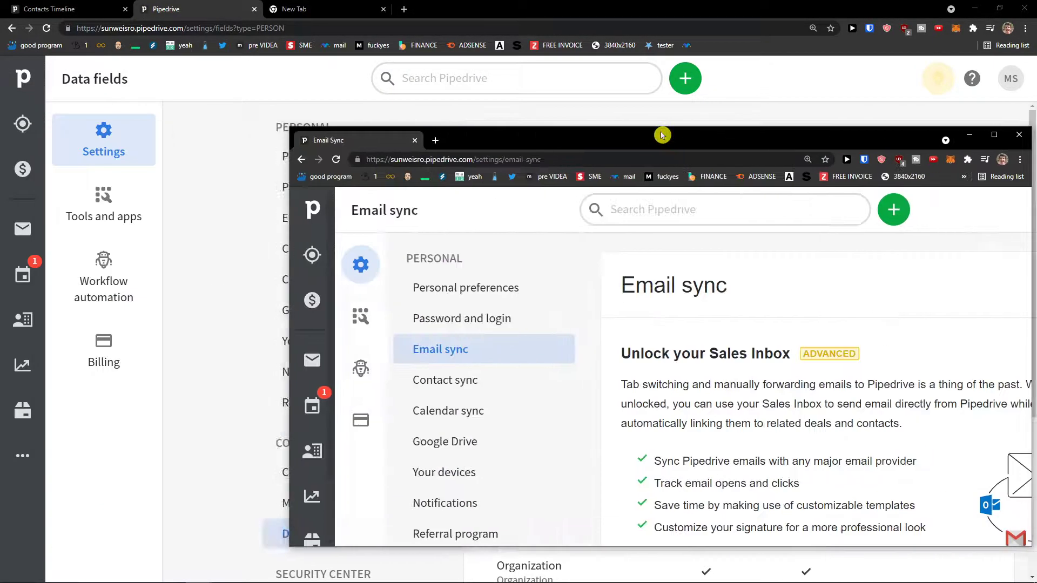
pyautogui.doubleClick(659, 135)
pyautogui.moveTo(491, 196); pyautogui.dragTo(710, 244)
pyautogui.click(710, 244)
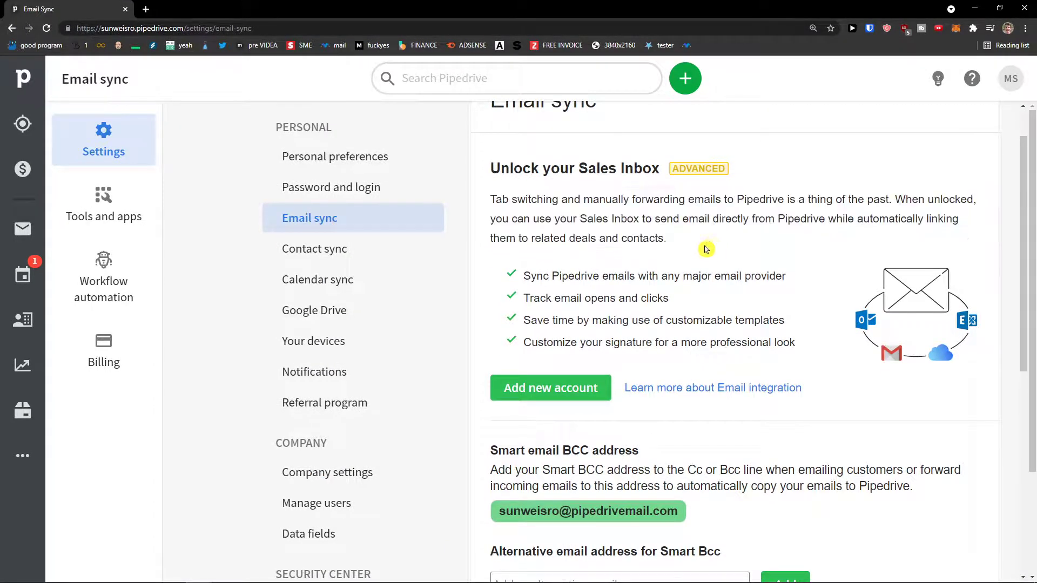
pyautogui.scroll(-3, 702, 249)
pyautogui.scroll(-1, 648, 259)
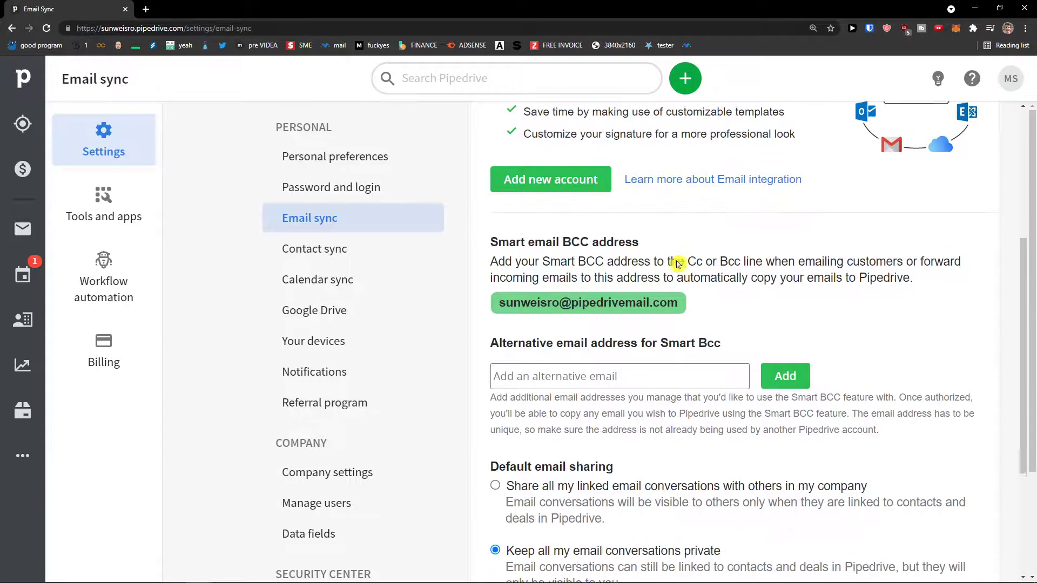
pyautogui.scroll(2, 582, 322)
pyautogui.scroll(3, 582, 323)
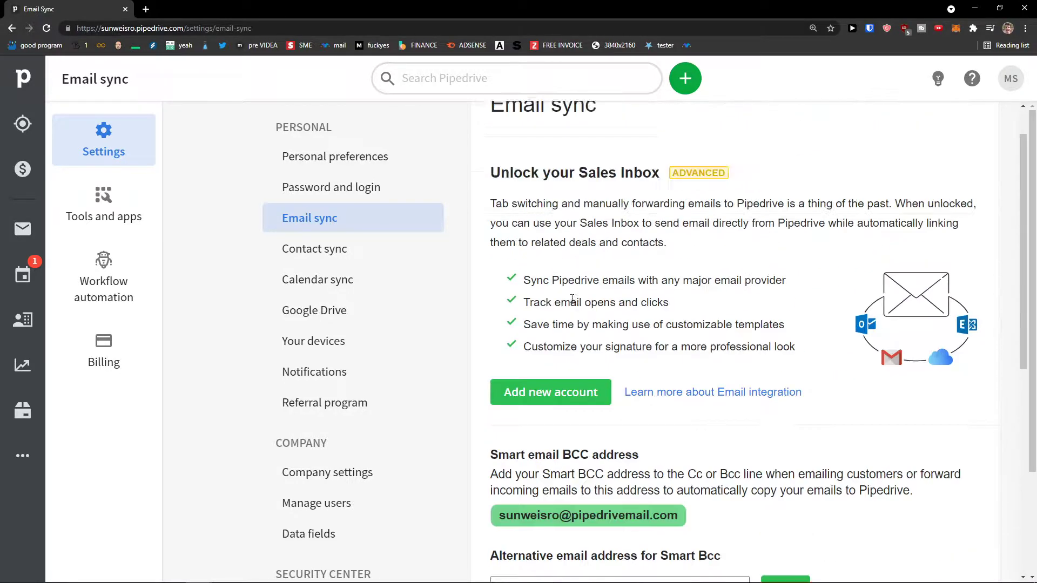
# Start adding a new email account and begin typing the Gmail address.
pyautogui.click(567, 441)
pyautogui.click(563, 133)
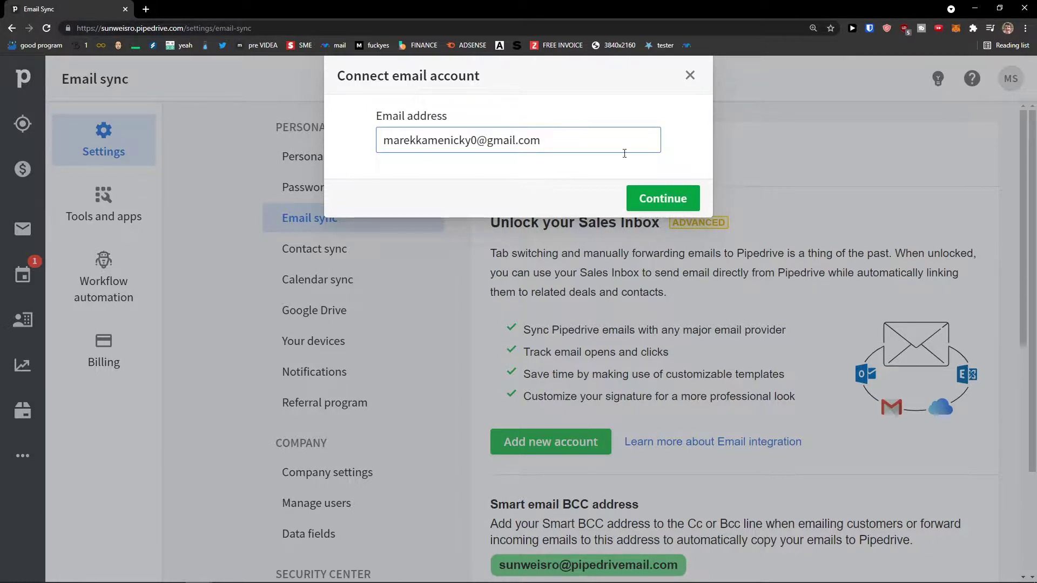
# Continue connecting the email, choose the Google account and grant Pipedrive CRM the extra access.
pyautogui.click(664, 194)
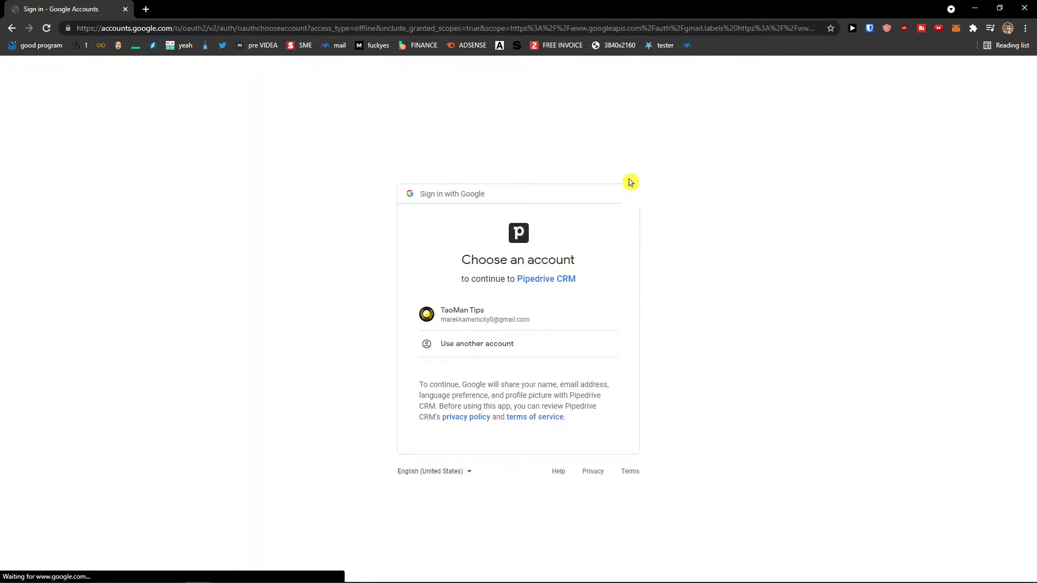
pyautogui.click(522, 316)
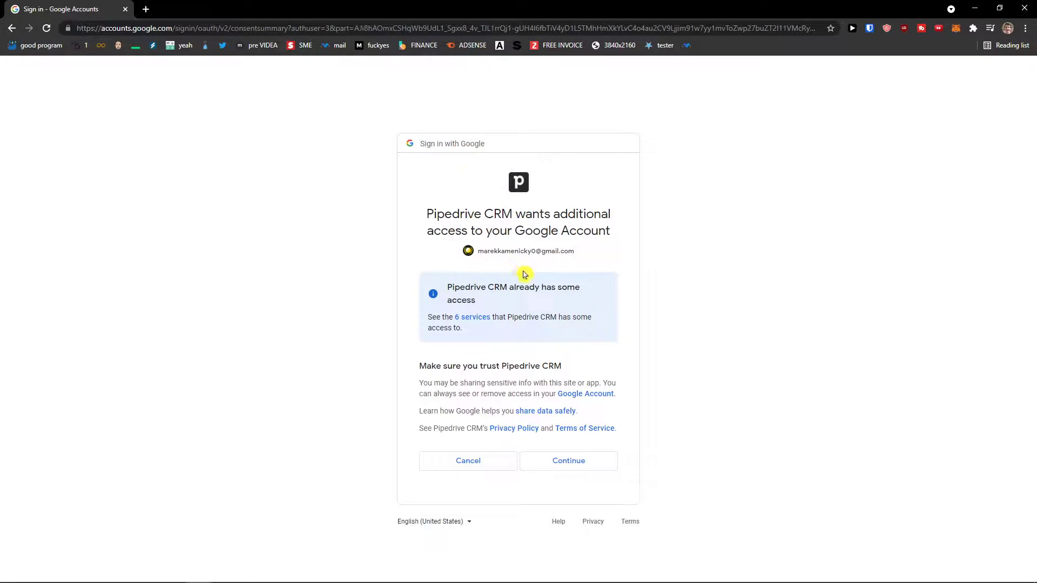
pyautogui.click(588, 462)
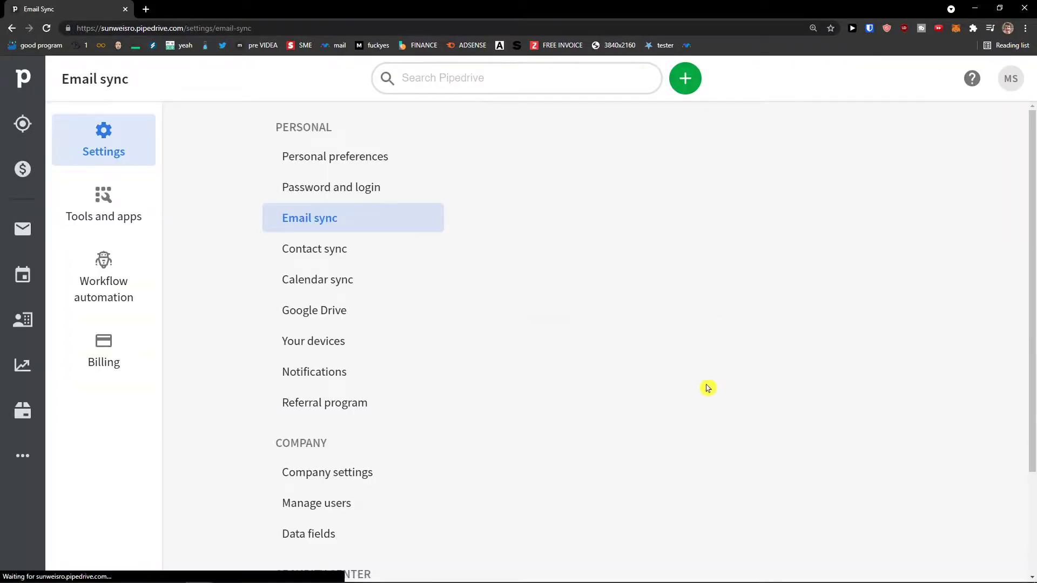
# Keep All emails, set the sync to start from Now, and start syncing the Gmail account.
pyautogui.scroll(-2, 612, 382)
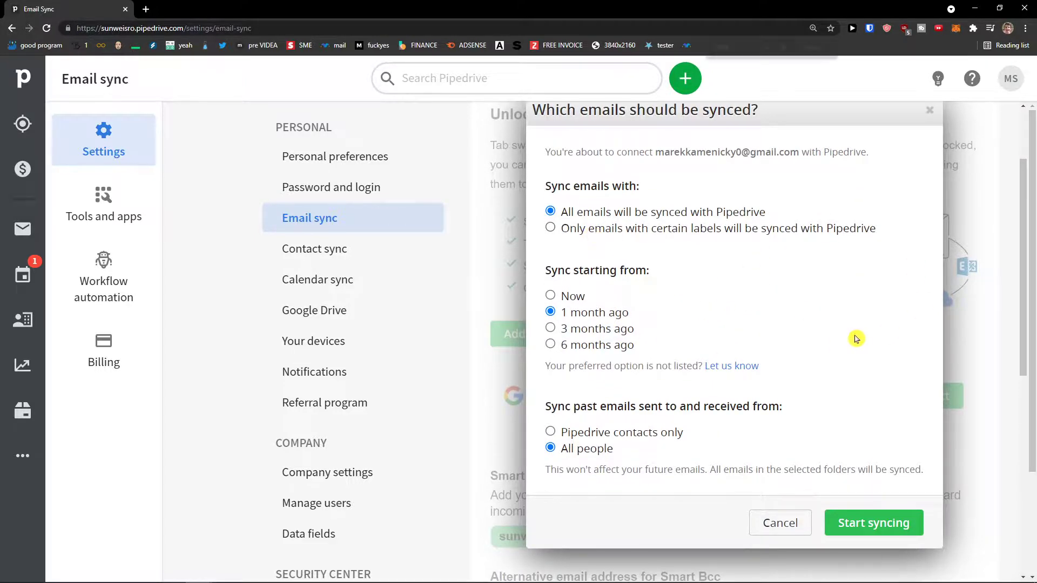
pyautogui.hotkey('ctrl', '+')
pyautogui.scroll(-1, 850, 339)
pyautogui.scroll(-1, 851, 340)
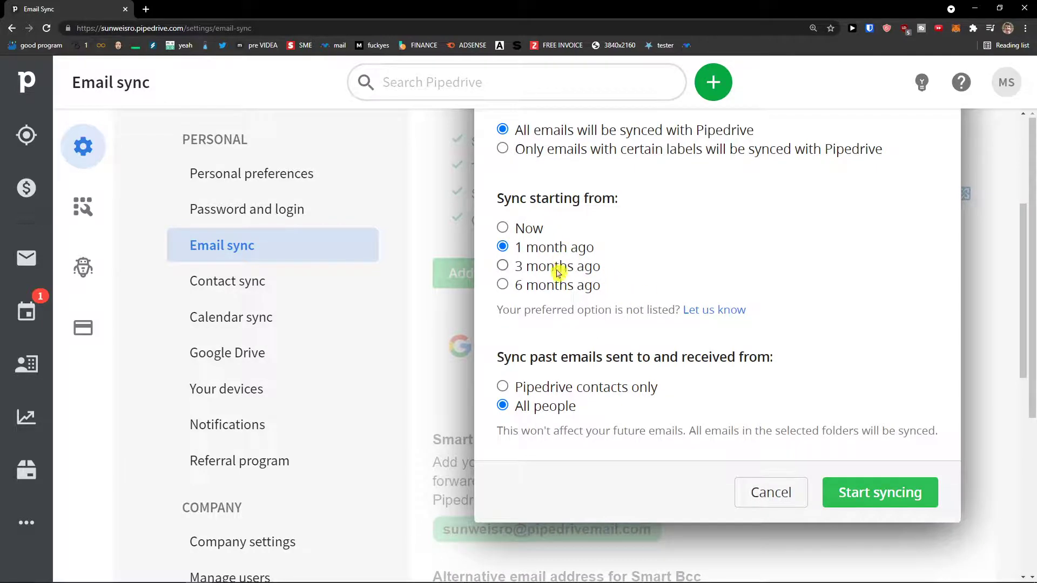
pyautogui.click(531, 229)
pyautogui.click(548, 247)
pyautogui.click(531, 229)
pyautogui.scroll(2, 650, 294)
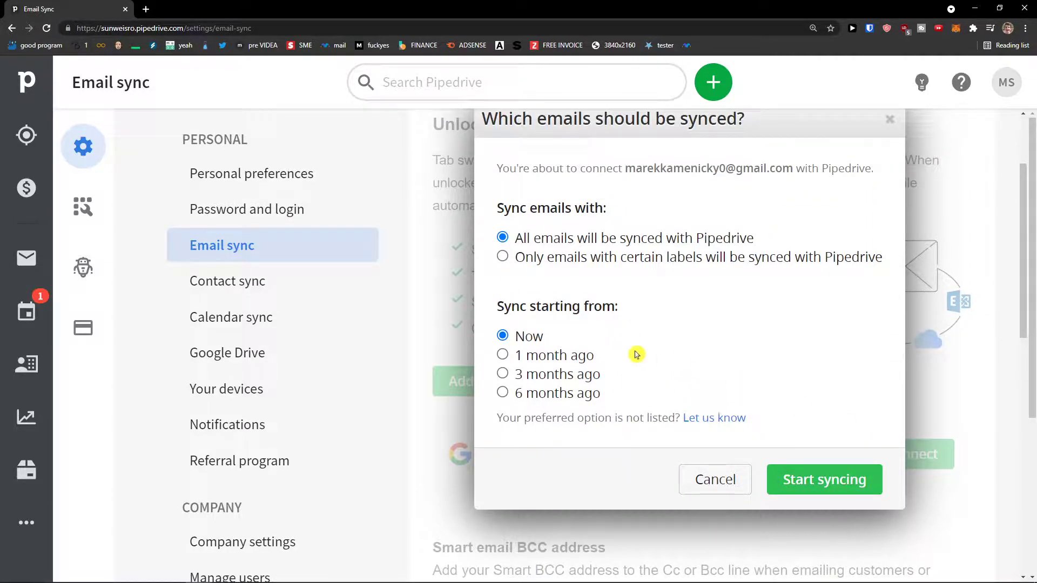
pyautogui.click(840, 485)
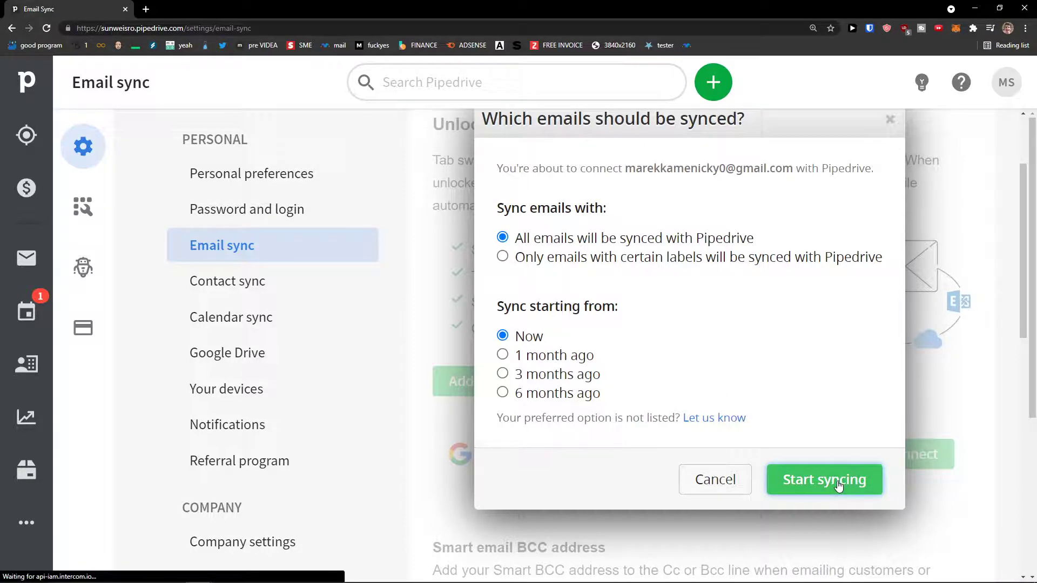
pyautogui.click(842, 479)
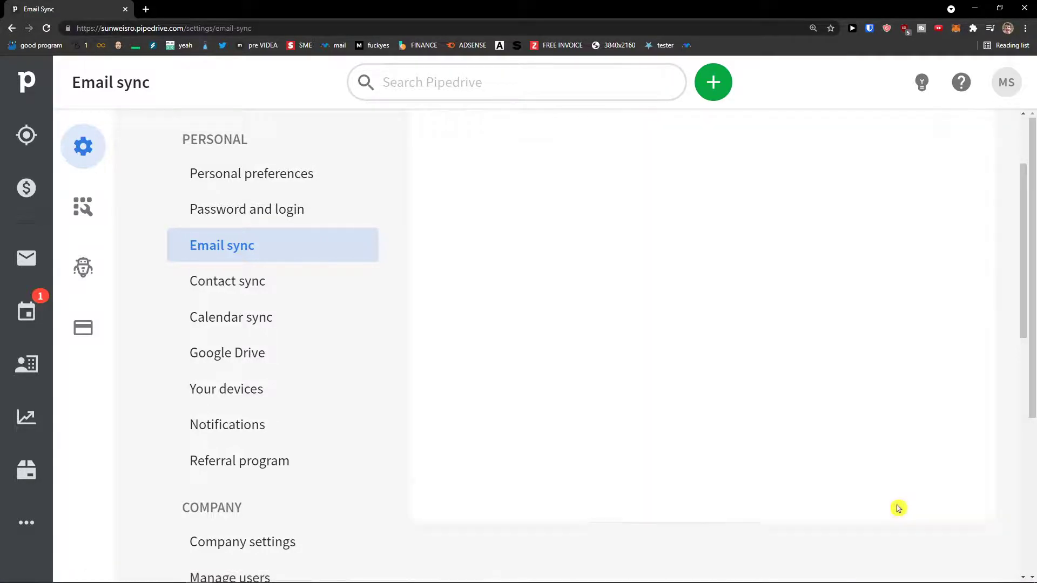
pyautogui.scroll(3, 883, 500)
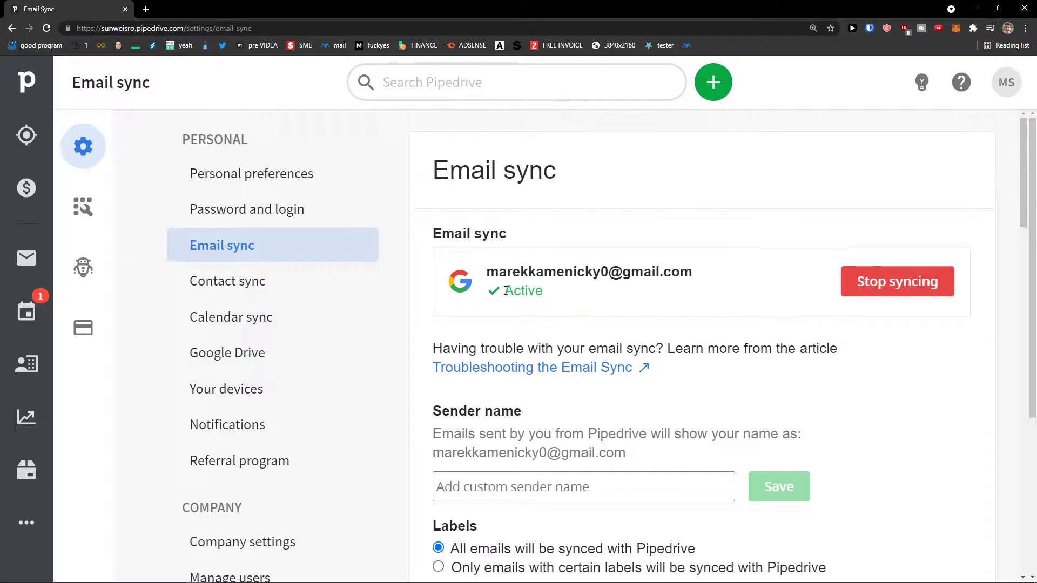
# Open the Mail inbox at a smaller zoom and look at the Drafts folder.
pyautogui.click(21, 264)
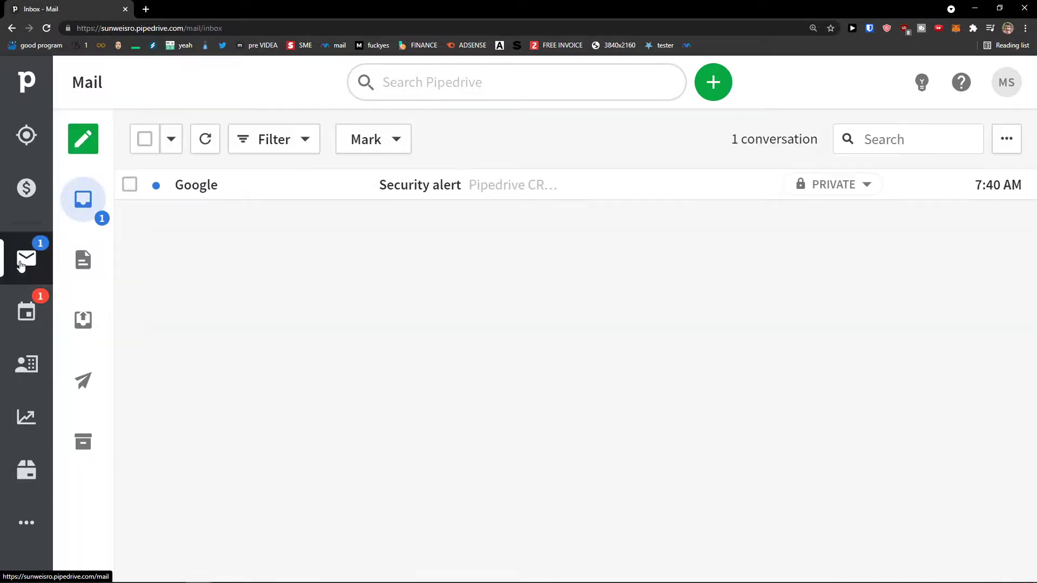
pyautogui.hotkey('ctrl', '-')
pyautogui.hotkey('ctrl', '-')
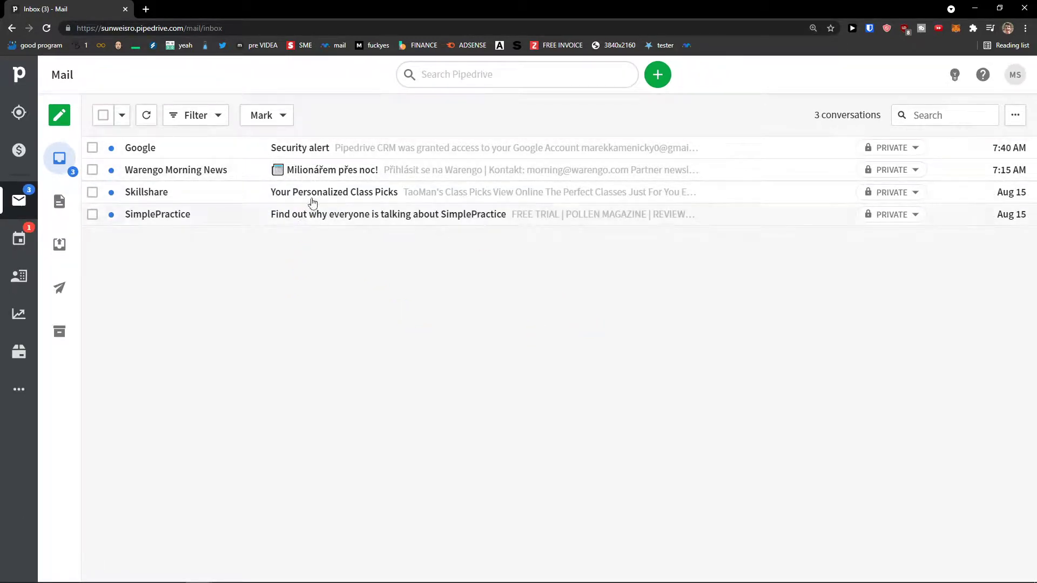
pyautogui.moveTo(1005, 571)
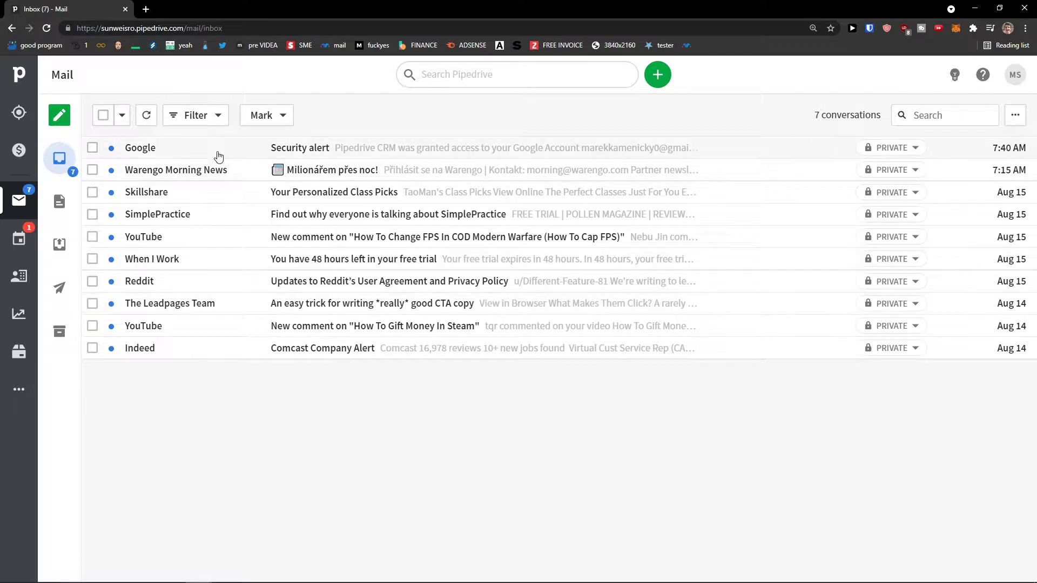
pyautogui.click(64, 122)
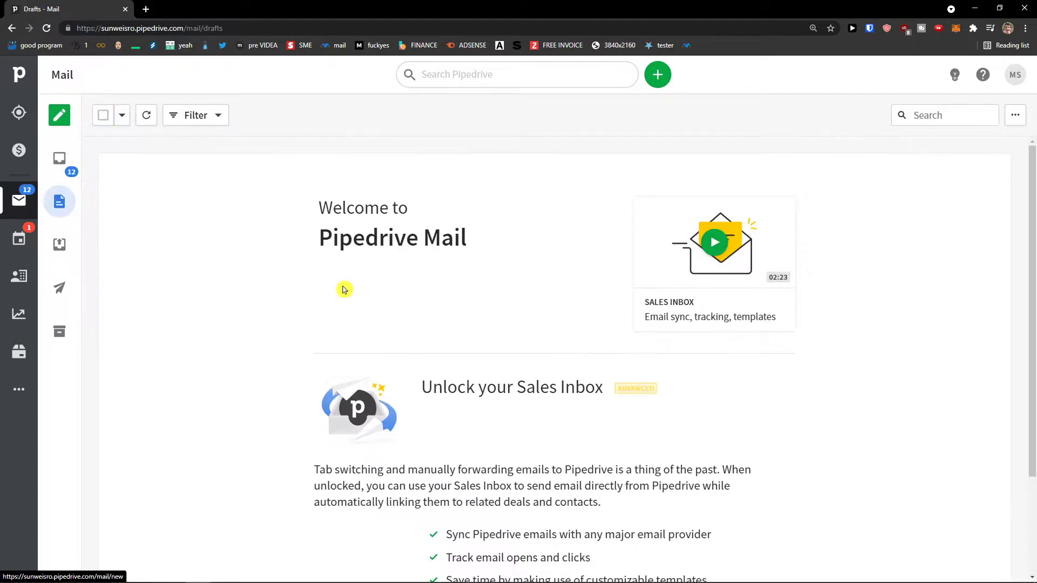
pyautogui.scroll(-3, 366, 300)
pyautogui.scroll(3, 365, 315)
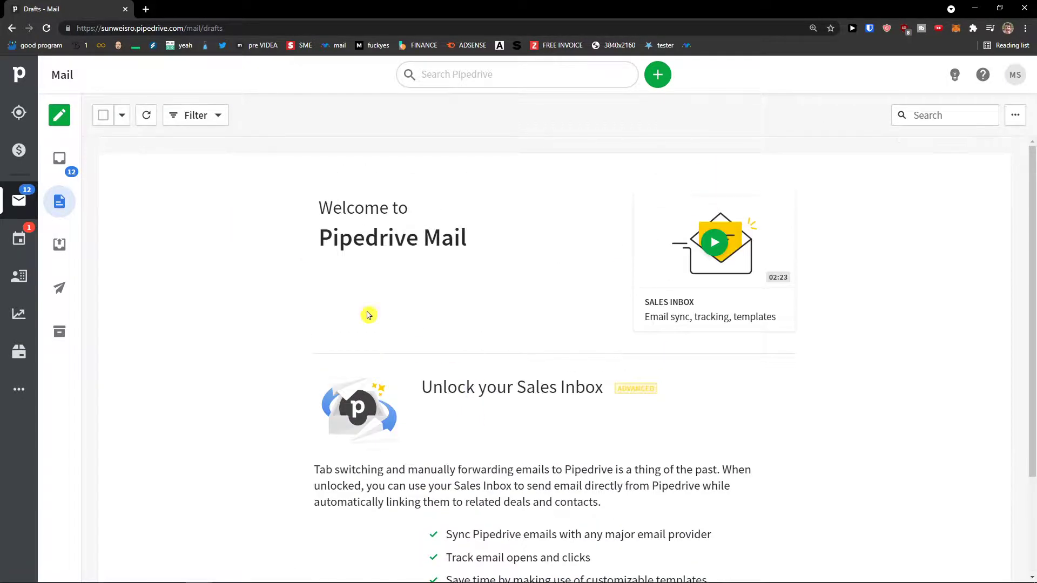
# Read the Google Security alert email in the inbox, then return to Drafts.
pyautogui.click(69, 157)
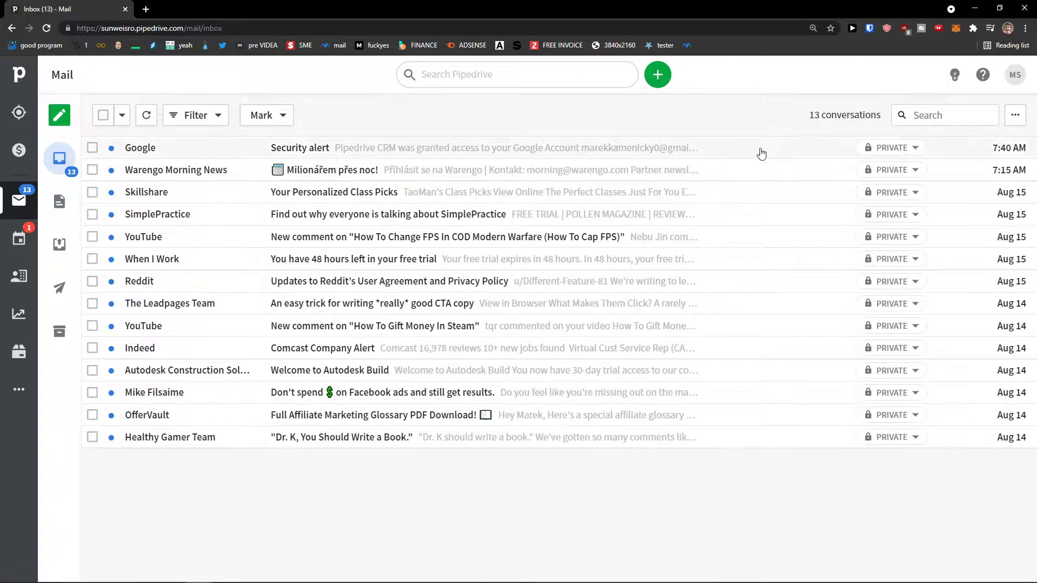
pyautogui.click(700, 156)
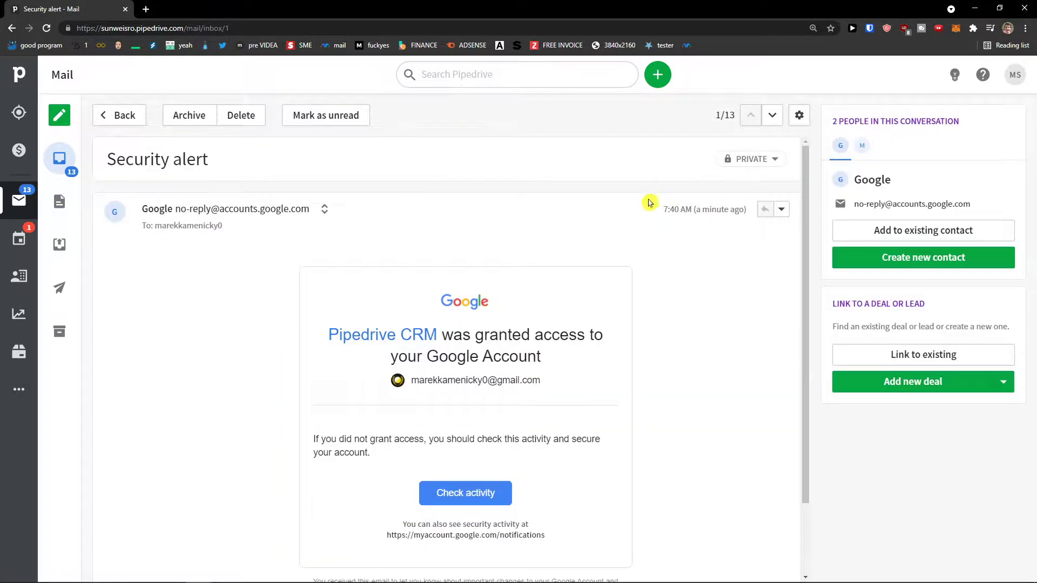
pyautogui.scroll(-2, 624, 231)
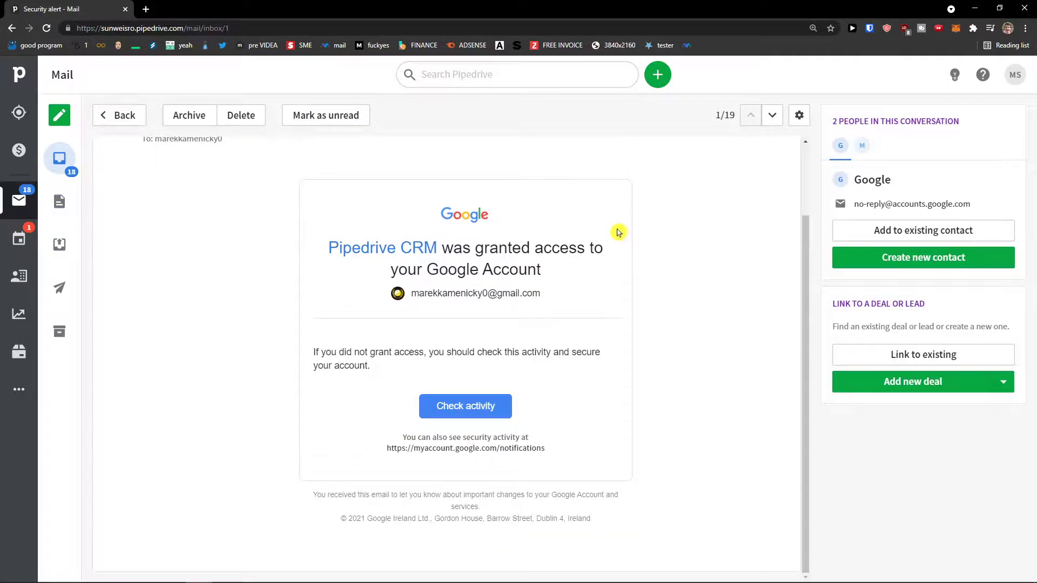
pyautogui.scroll(2, 618, 232)
pyautogui.click(780, 211)
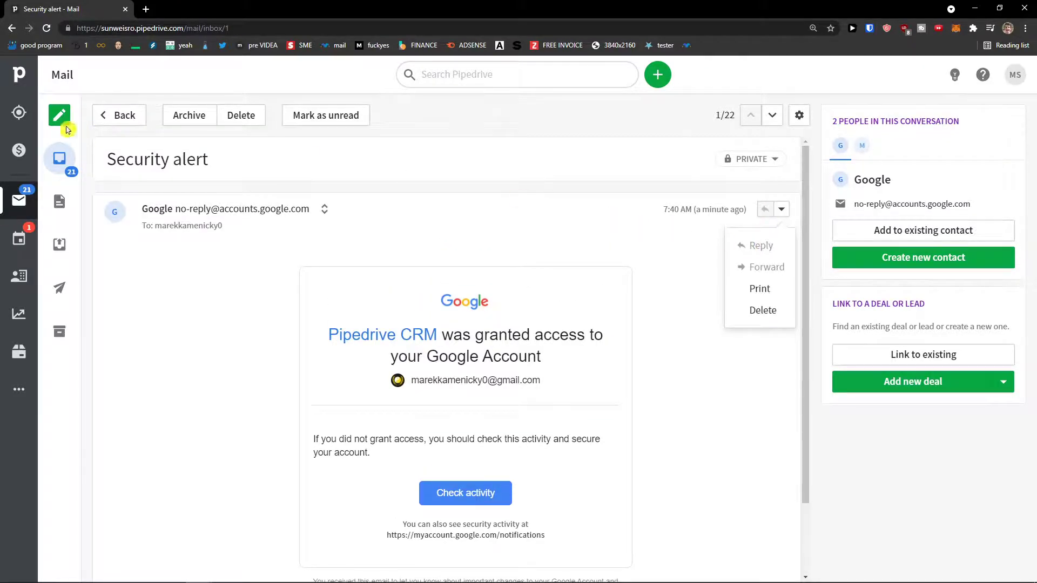
pyautogui.click(59, 201)
pyautogui.scroll(-3, 457, 347)
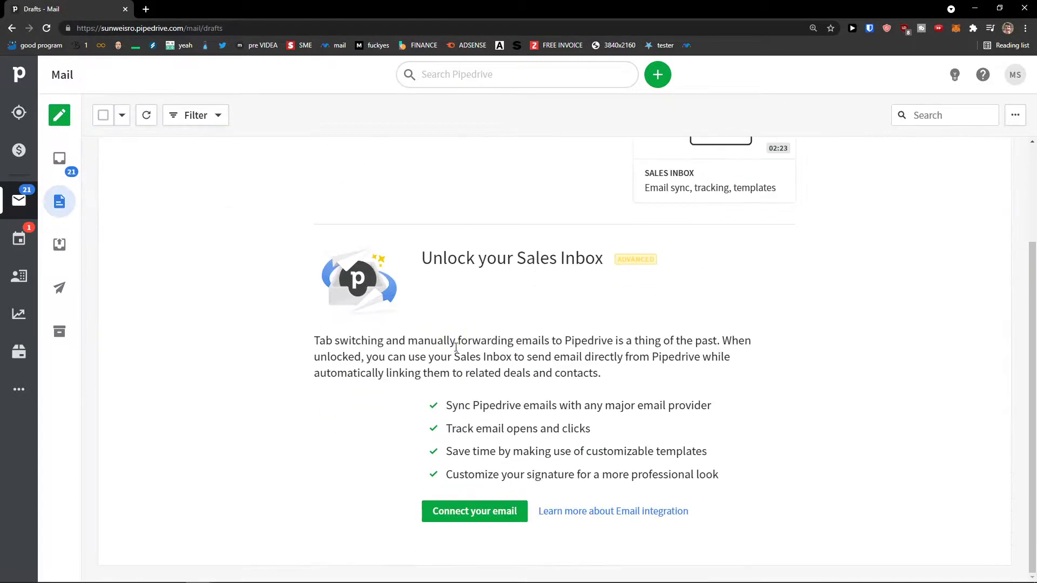
# Open the Email sync settings and confirm the Gmail sync is active.
pyautogui.click(505, 518)
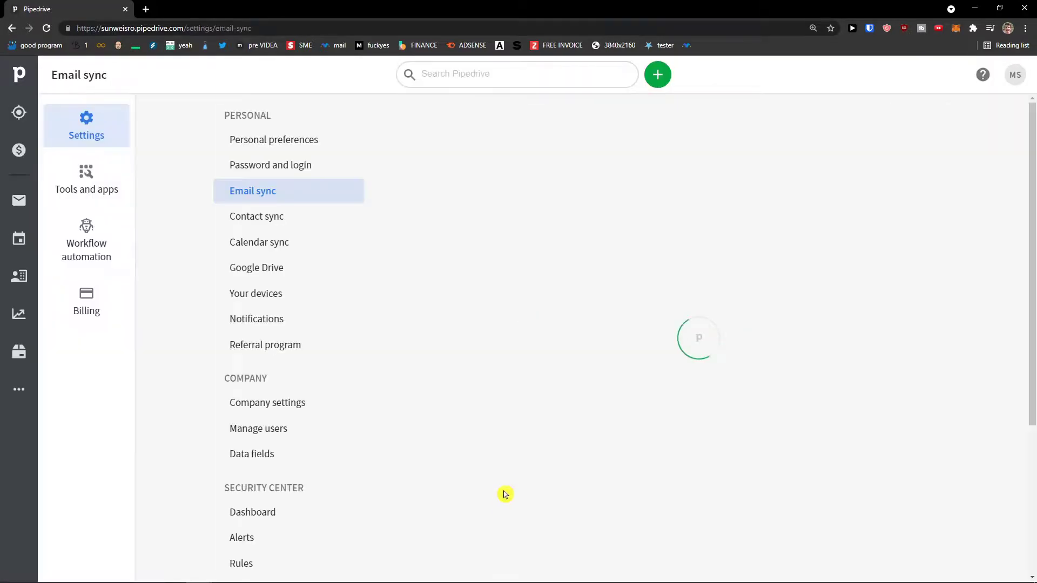
pyautogui.scroll(-4, 533, 464)
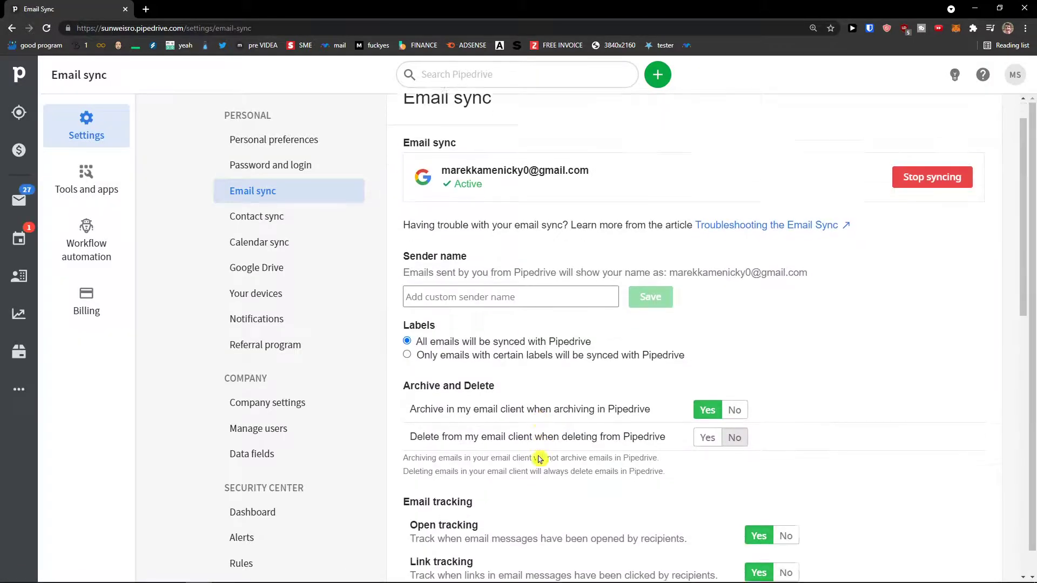
pyautogui.scroll(-5, 539, 456)
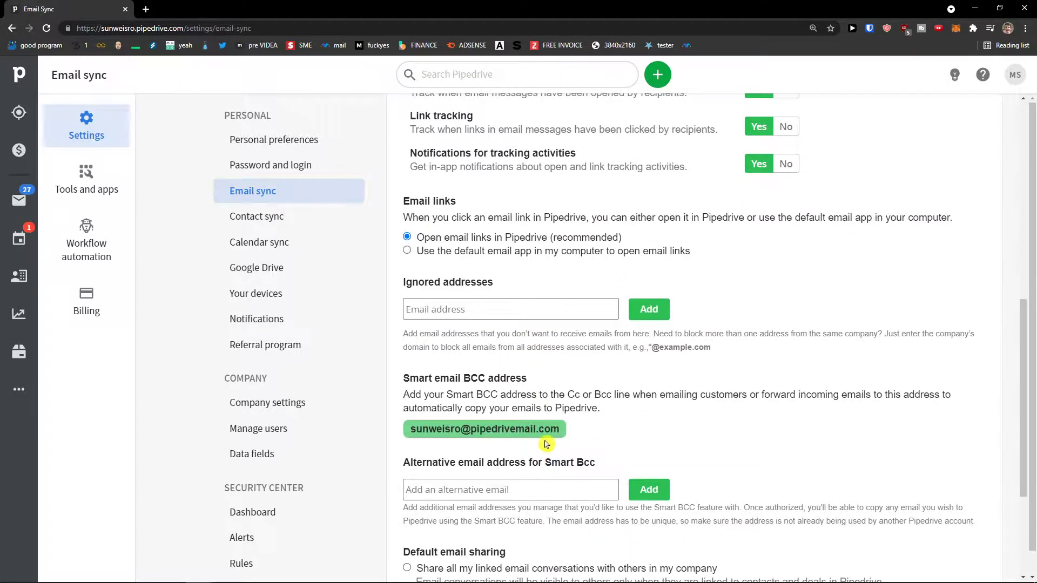
pyautogui.scroll(-3, 540, 454)
pyautogui.scroll(12, 607, 462)
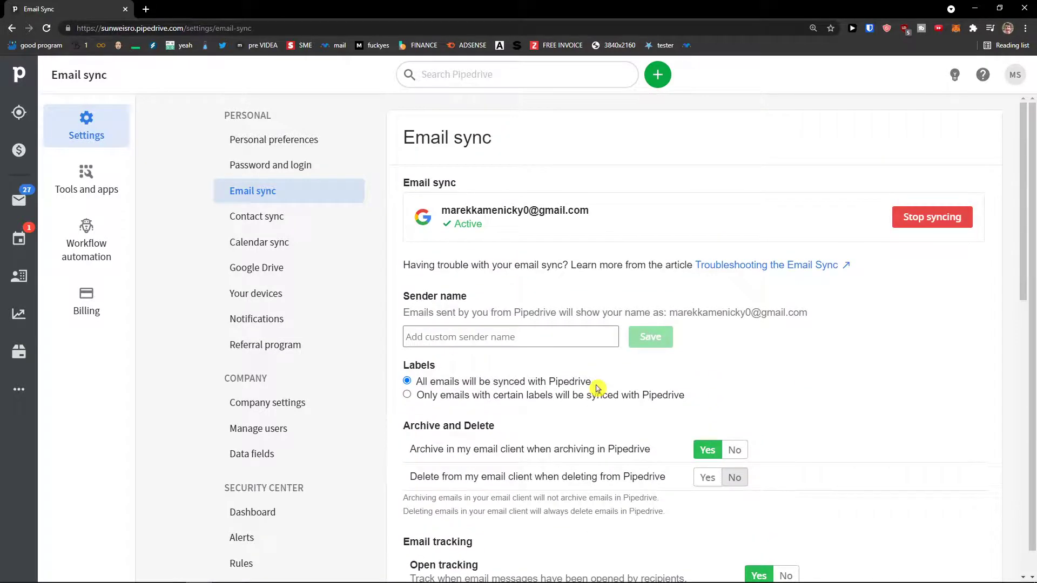
# Step through the Drafts, Outbox and Sent folders, ending on the 28-conversation inbox.
pyautogui.click(19, 200)
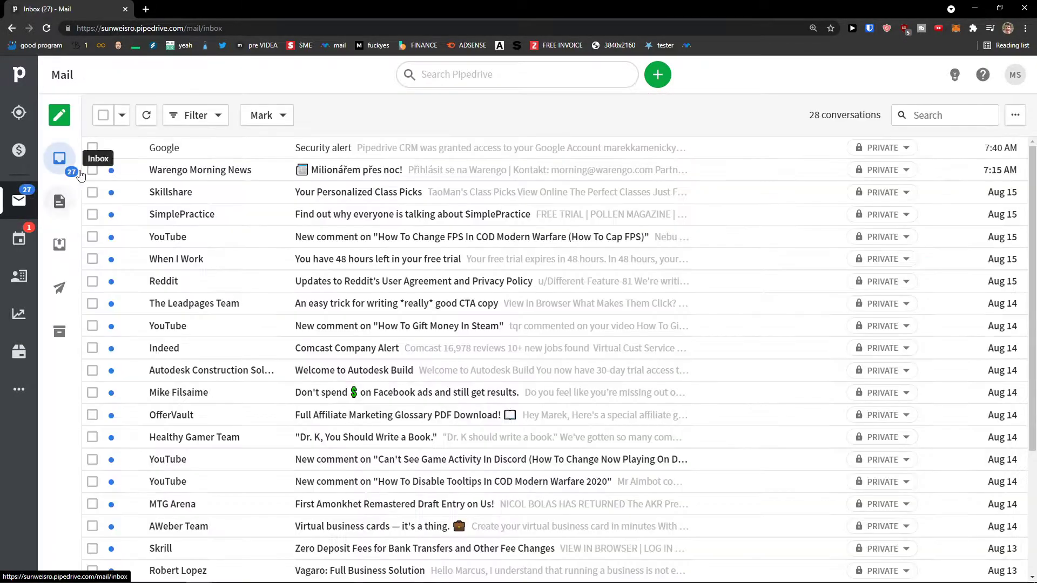
pyautogui.click(60, 202)
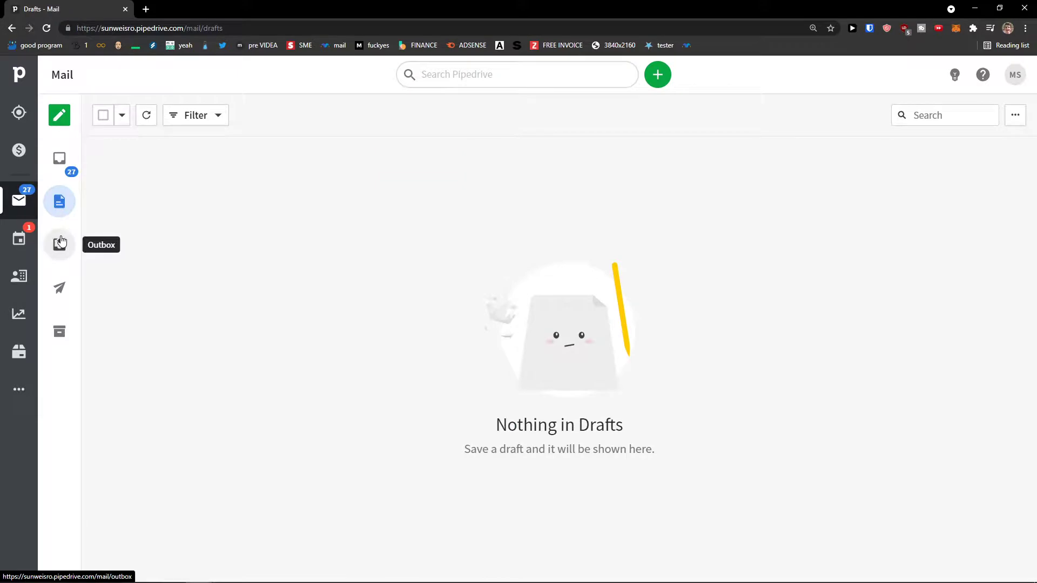
pyautogui.click(60, 242)
pyautogui.click(59, 287)
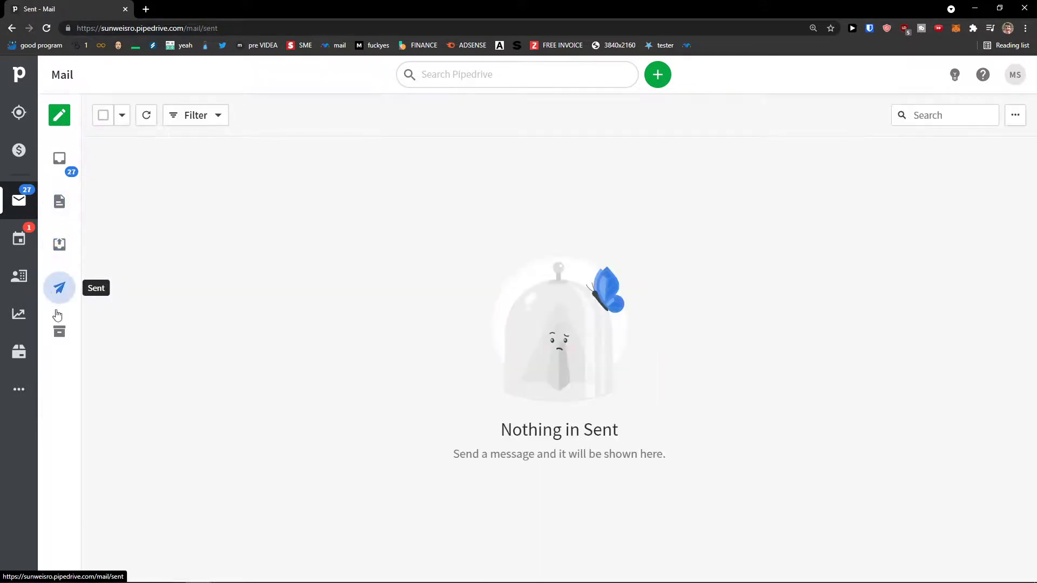
pyautogui.click(59, 158)
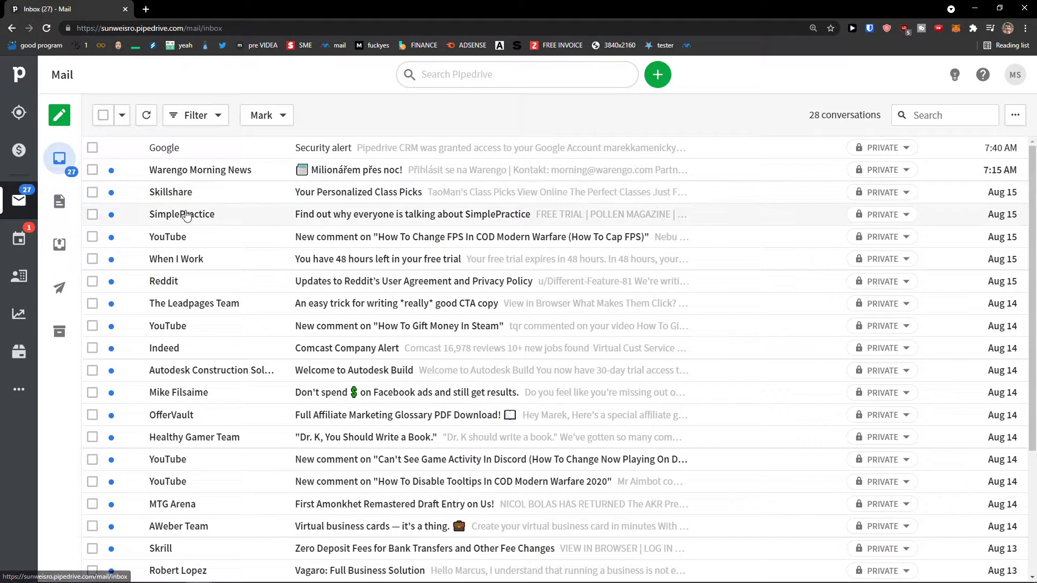
# Start a new email and fill in the recipient from the suggested contact address.
pyautogui.click(64, 117)
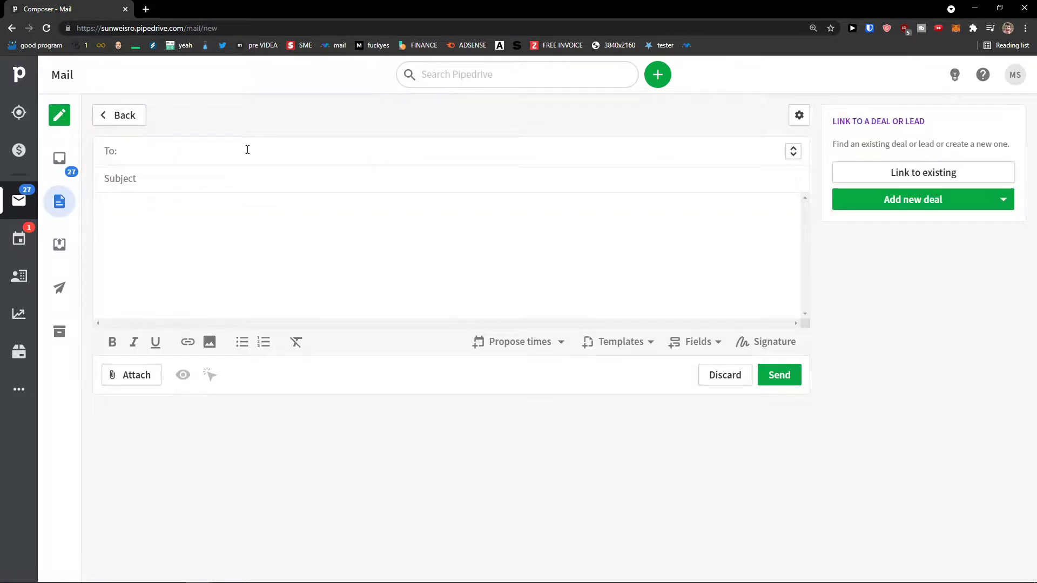
pyautogui.click(247, 152)
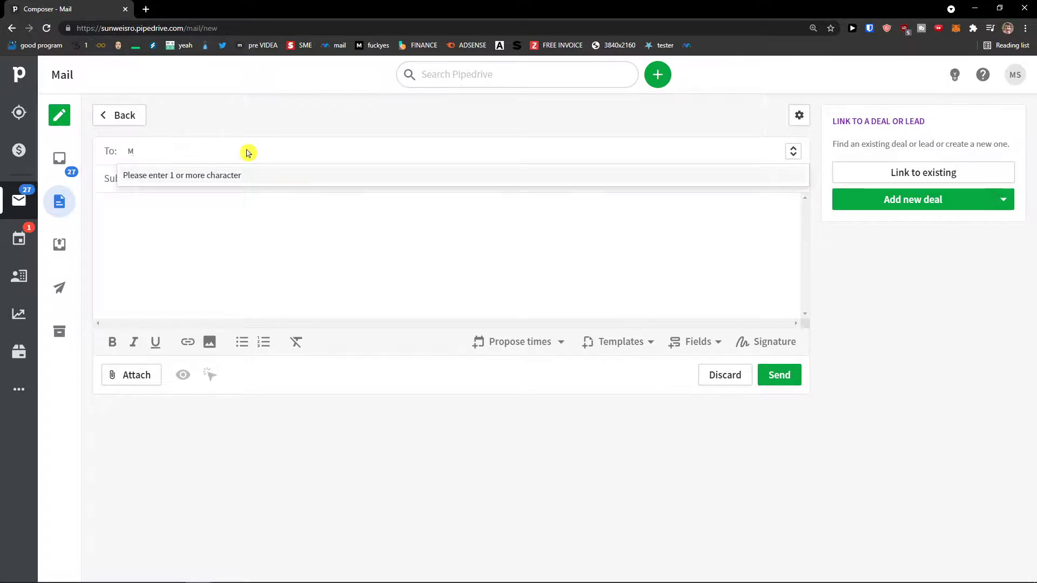
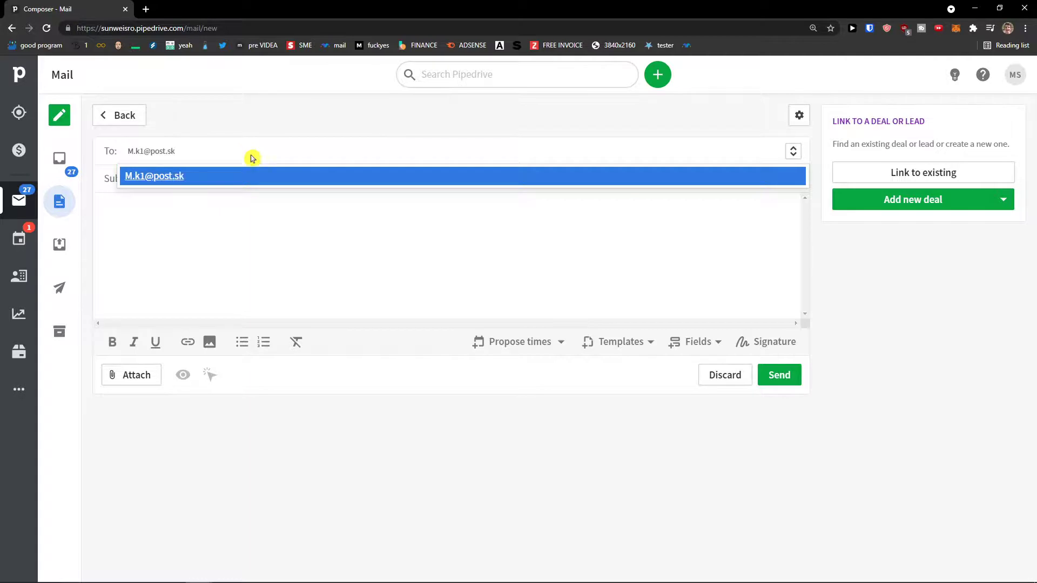
pyautogui.click(237, 176)
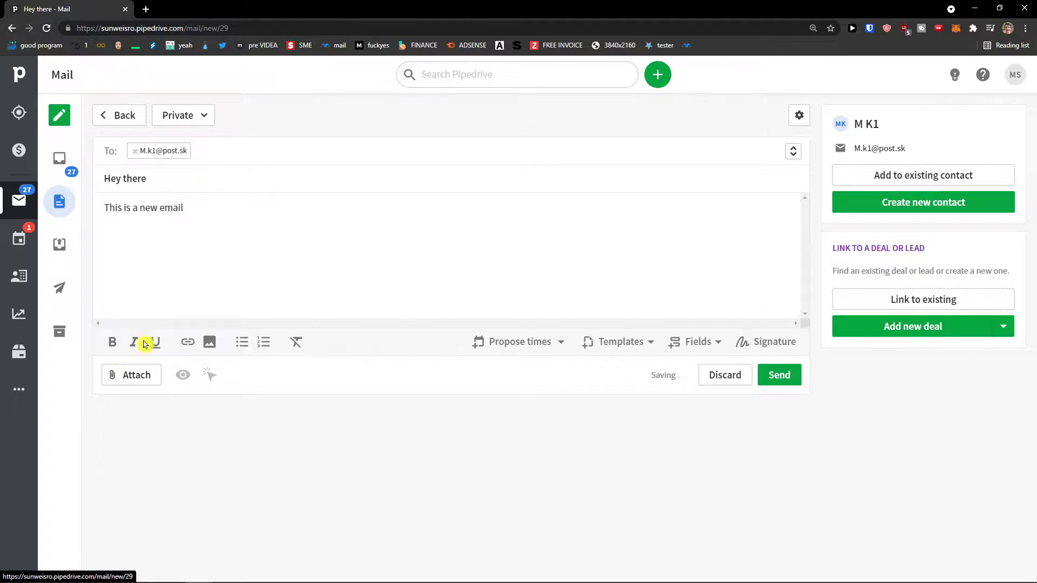
pyautogui.hotkey('ctrl', '+')
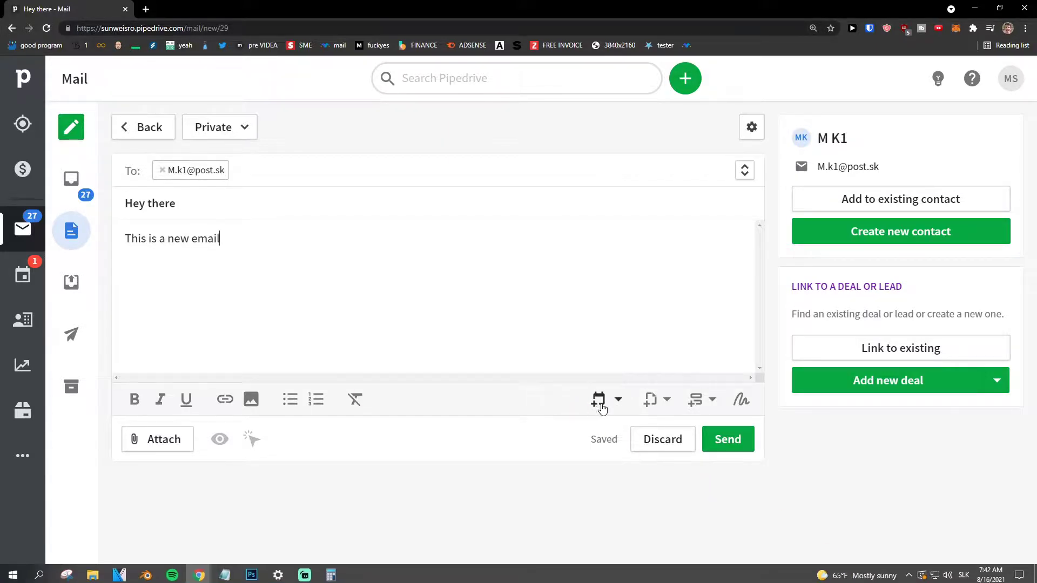
# Insert the deal Title merge field into the email body.
pyautogui.click(703, 402)
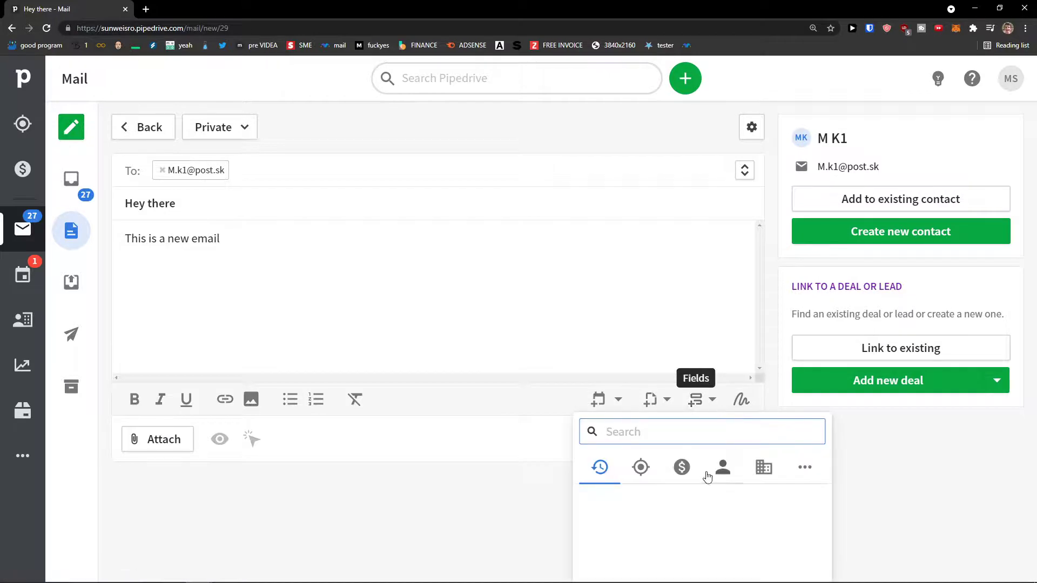
pyautogui.click(641, 467)
pyautogui.click(682, 469)
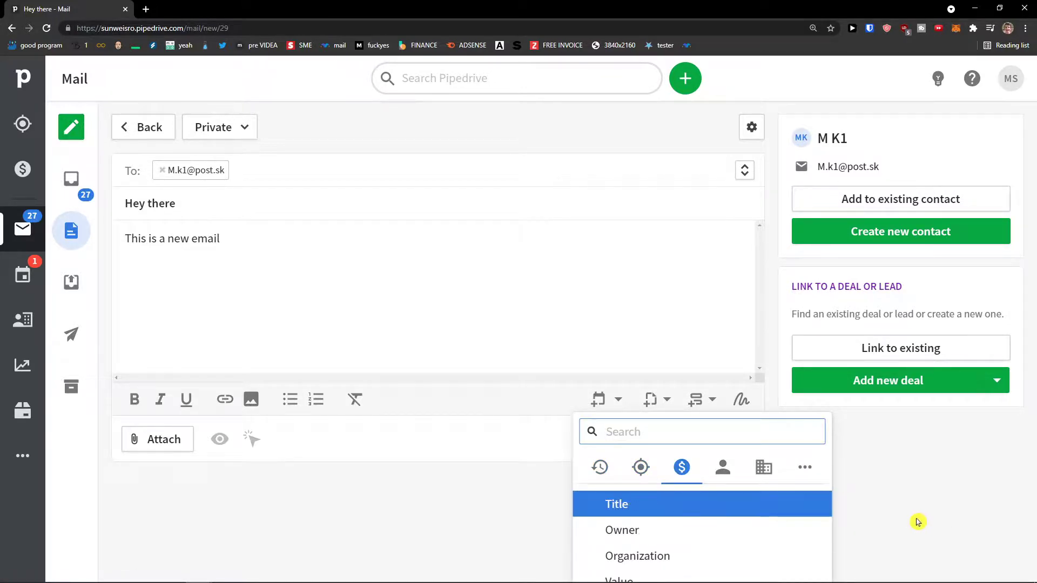
pyautogui.click(722, 468)
pyautogui.click(681, 467)
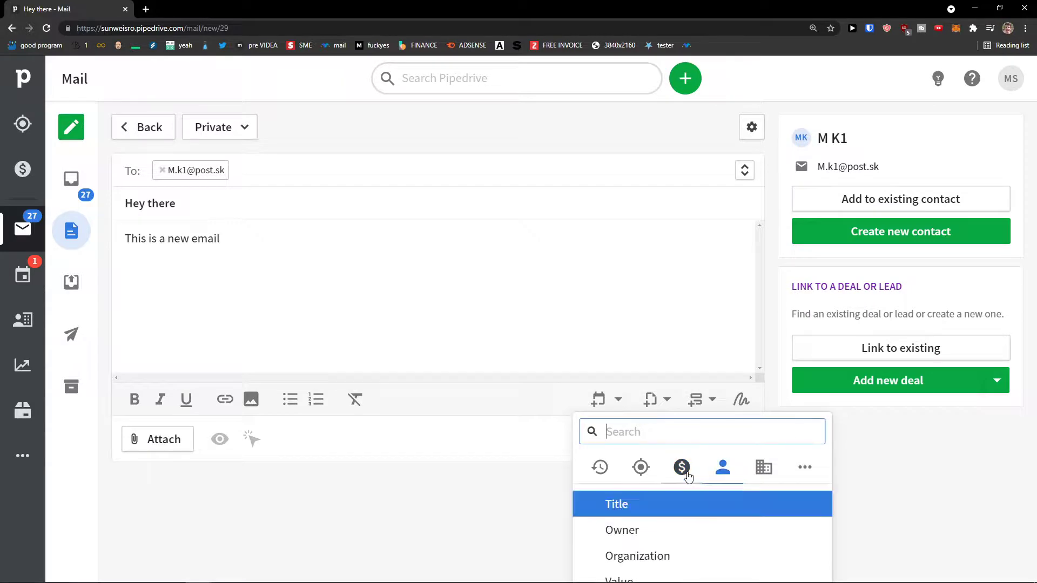
pyautogui.click(676, 518)
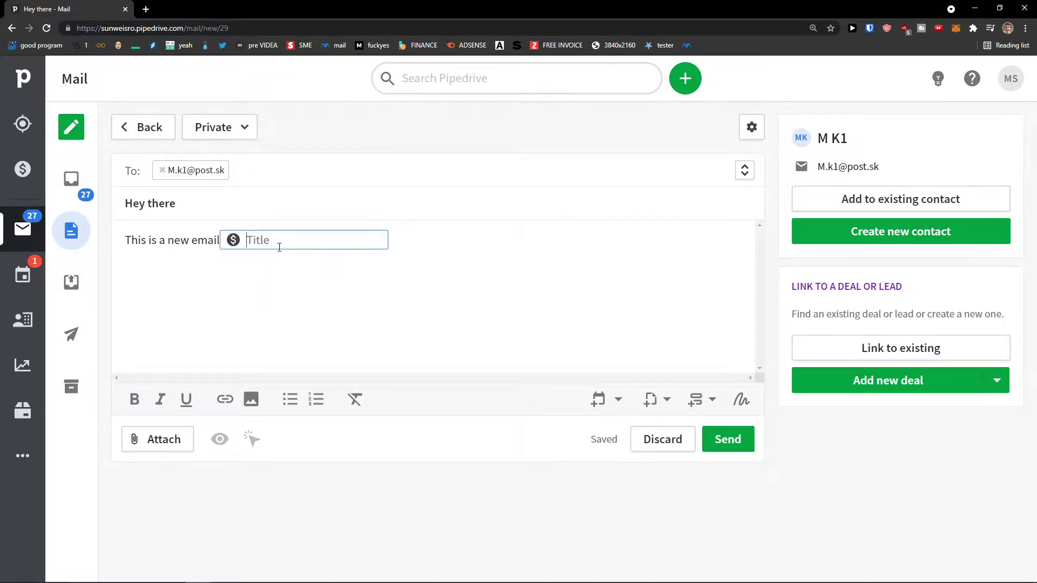
pyautogui.click(272, 245)
pyautogui.write('í')
pyautogui.moveTo(357, 248); pyautogui.dragTo(245, 233)
pyautogui.click(236, 240)
# Insert a person First Name merge field before the Title field.
pyautogui.click(695, 400)
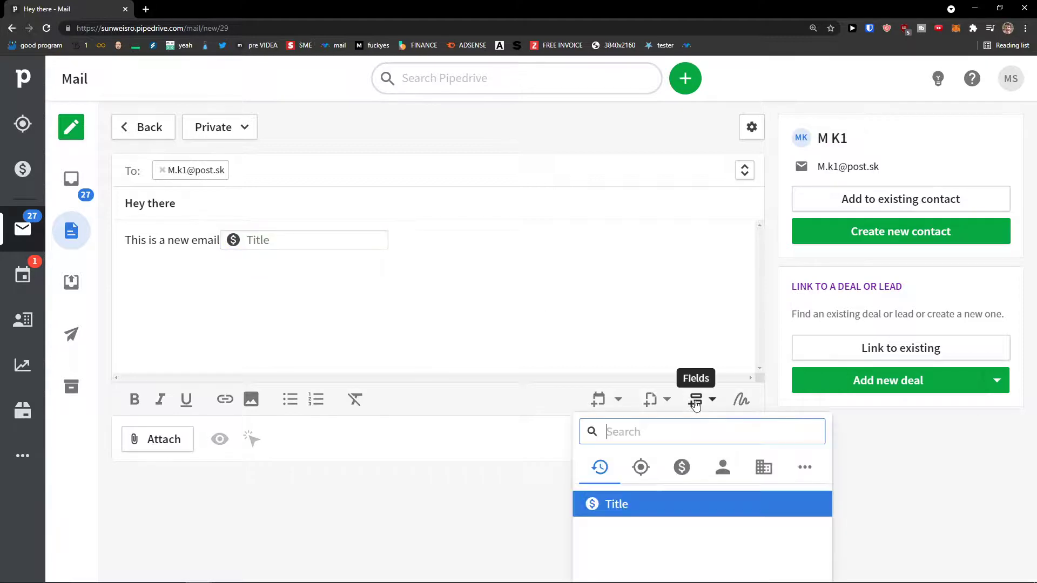
pyautogui.click(721, 476)
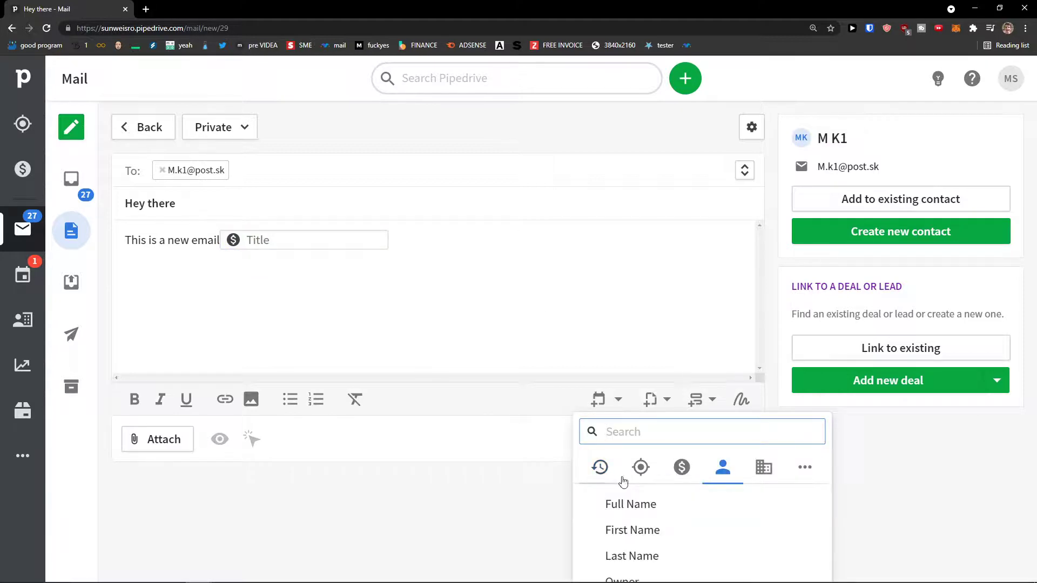
pyautogui.click(686, 530)
pyautogui.write('Marcus')
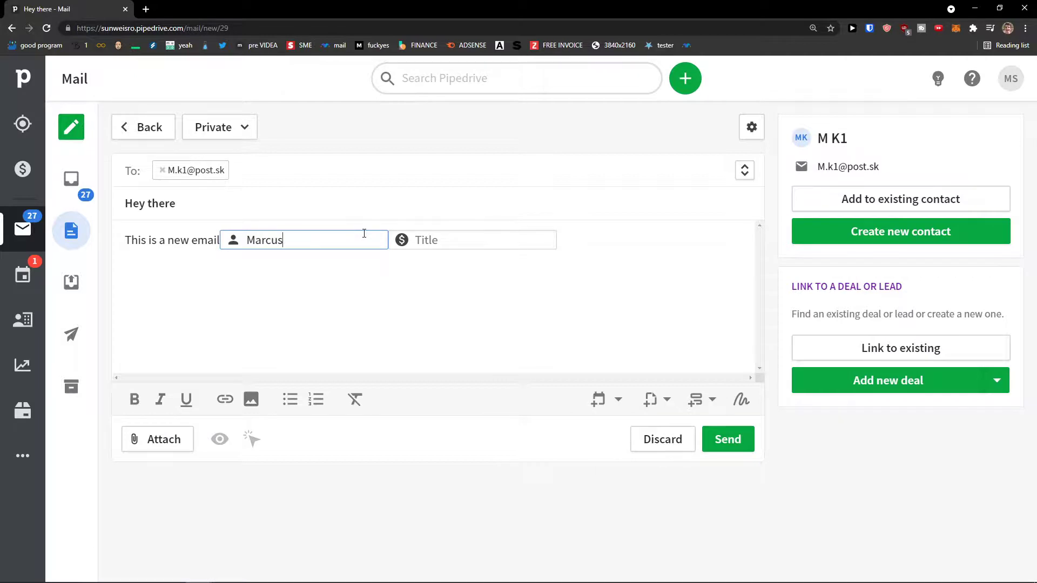
pyautogui.press('Return')
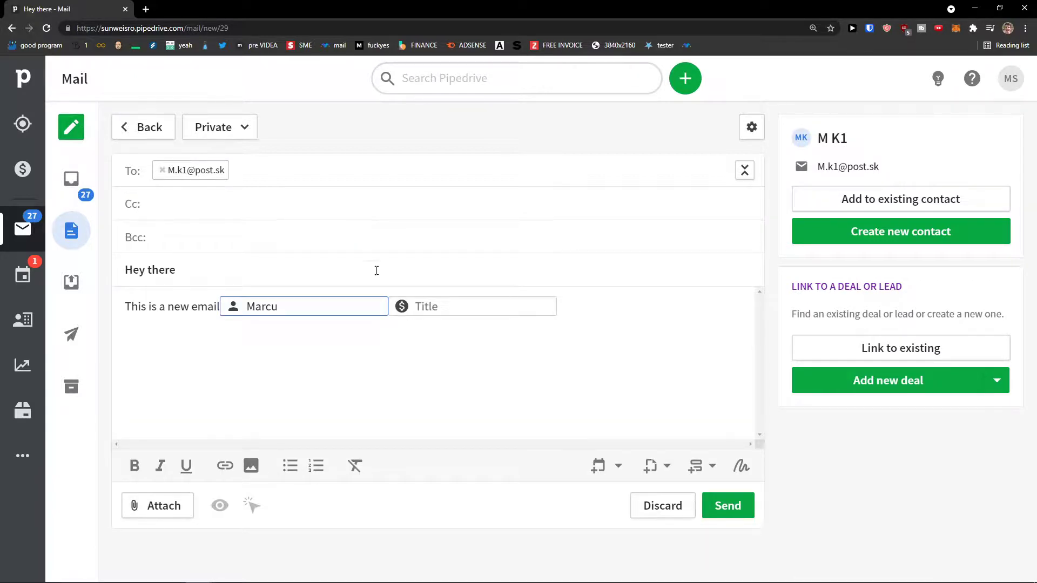
# Delete the plain sentence from the body, leaving the caret after the merge fields.
pyautogui.doubleClick(199, 308)
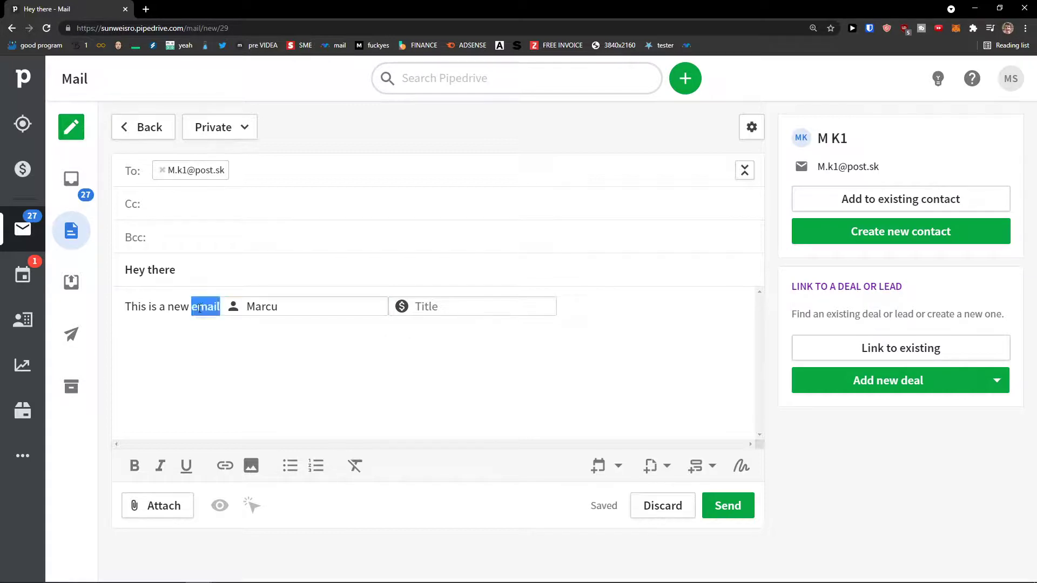
pyautogui.press('BackSpace')
pyautogui.press('BackSpace')
pyautogui.press('BackSpace')
pyautogui.press('BackSpace')
pyautogui.press('BackSpace')
pyautogui.press('BackSpace')
pyautogui.press('BackSpace')
pyautogui.press('BackSpace')
pyautogui.press('BackSpace')
pyautogui.press('BackSpace')
pyautogui.press('BackSpace')
pyautogui.press('BackSpace')
pyautogui.press('BackSpace')
pyautogui.press('BackSpace')
pyautogui.press('BackSpace')
pyautogui.click(184, 307)
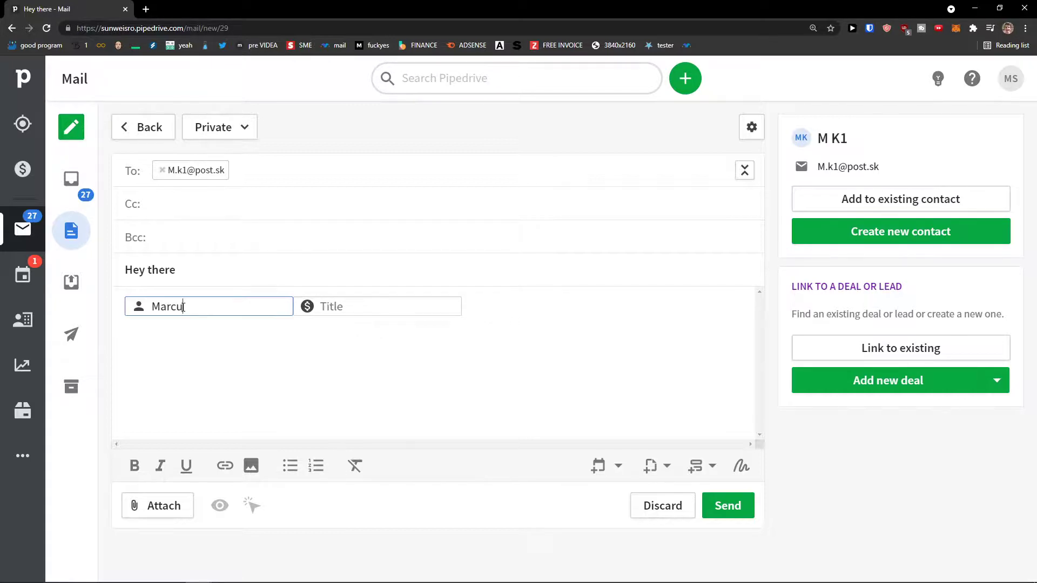
pyautogui.click(271, 322)
pyautogui.click(635, 356)
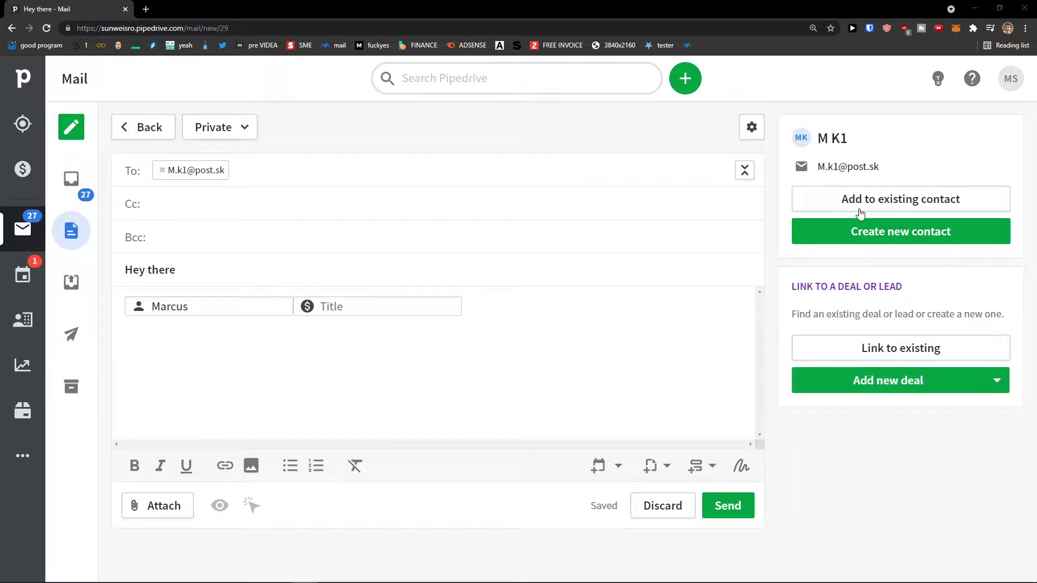
# Link the draft to the Sun Personal deal found by searching 'su'.
pyautogui.click(994, 387)
pyautogui.click(994, 384)
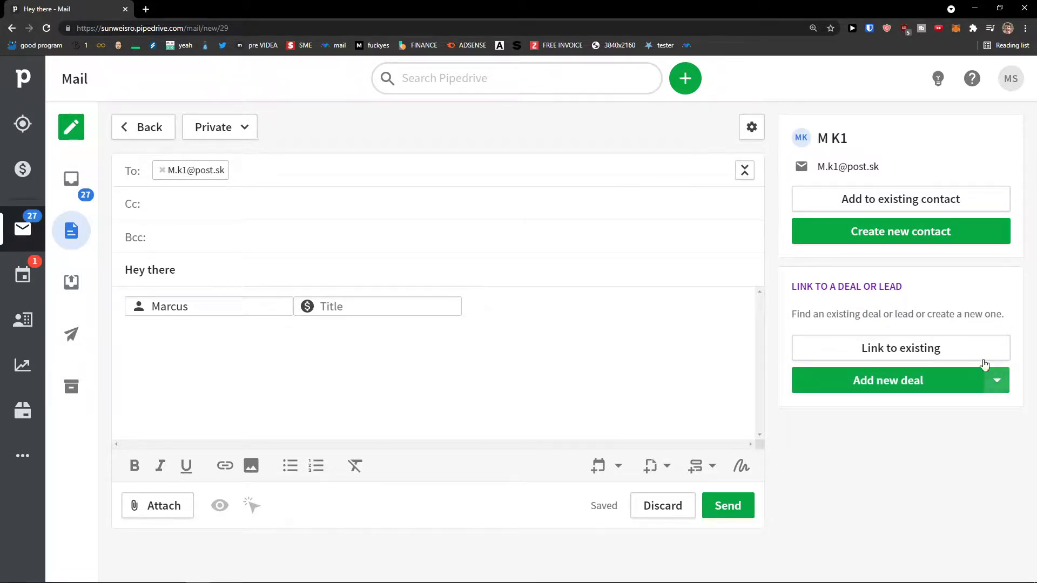
pyautogui.click(980, 349)
pyautogui.write('sun')
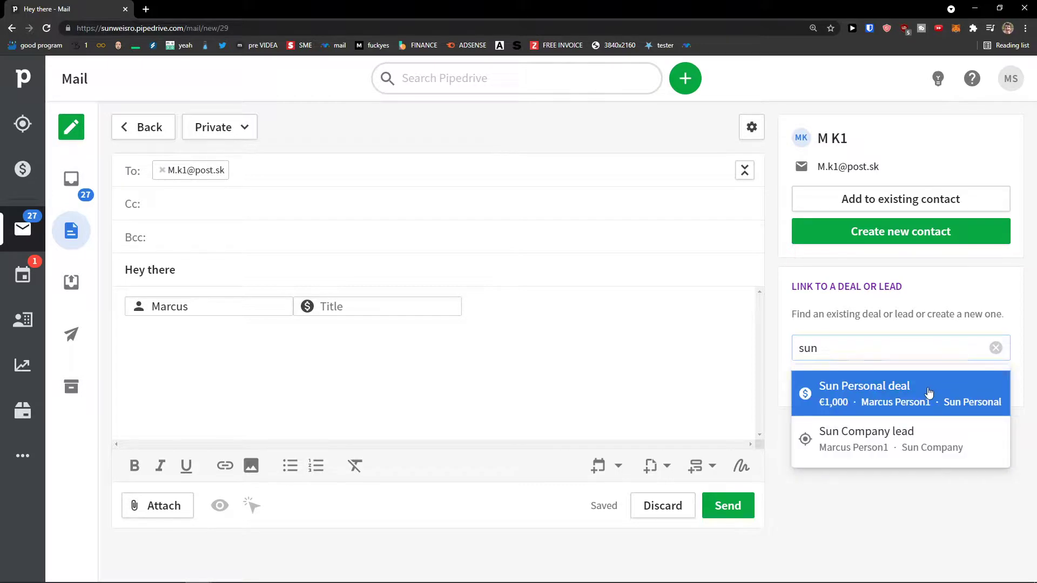
pyautogui.click(929, 392)
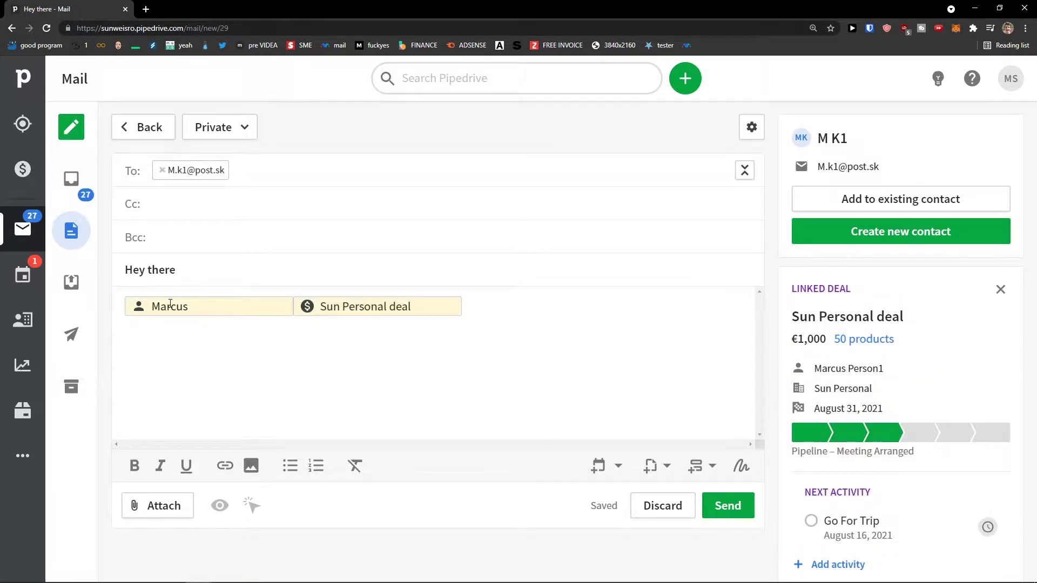
pyautogui.click(395, 310)
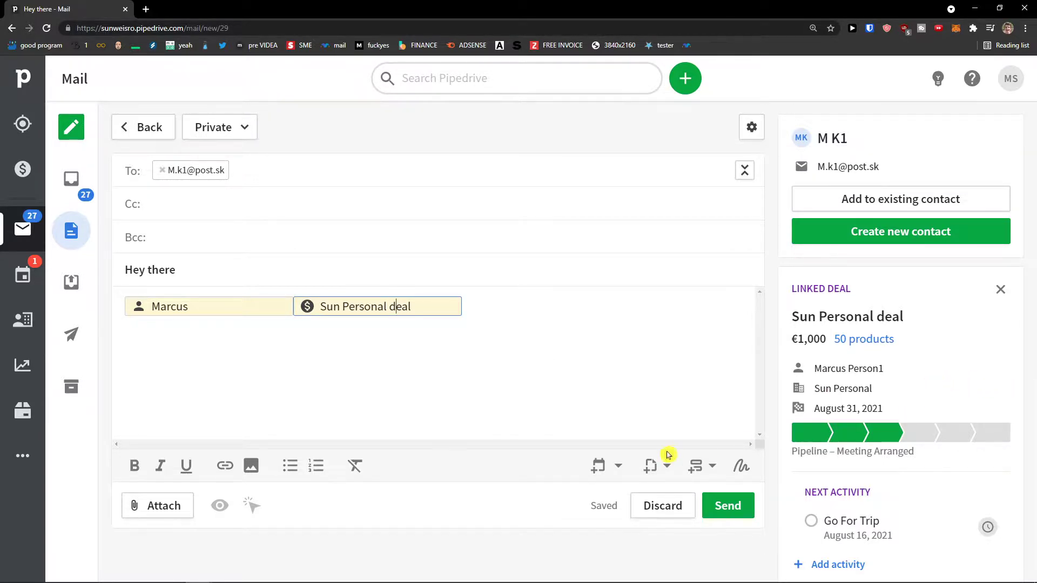
pyautogui.click(694, 464)
pyautogui.click(505, 362)
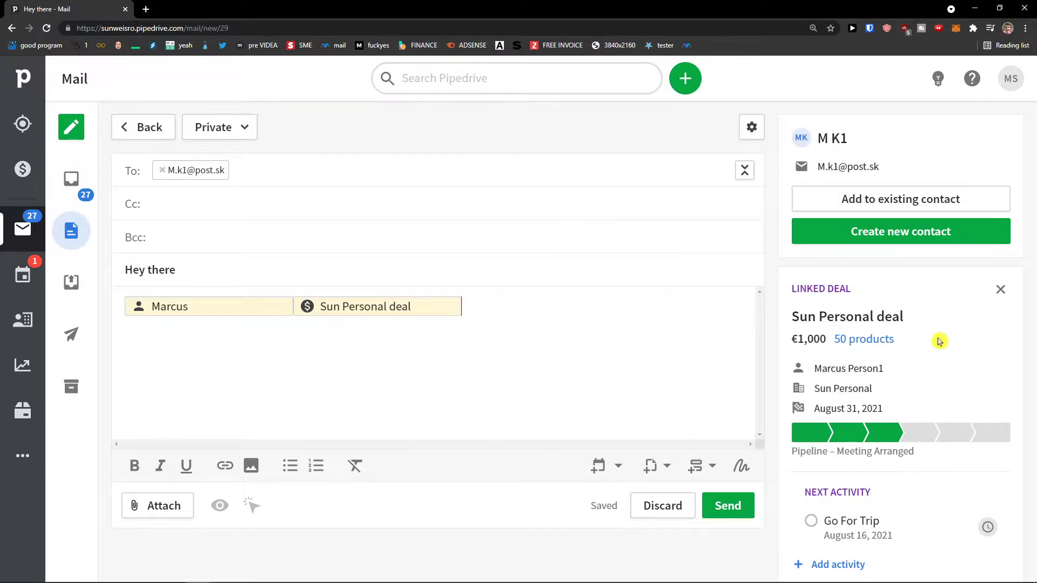
# Link the matching existing contact to the email and send it.
pyautogui.click(839, 200)
pyautogui.write('mar')
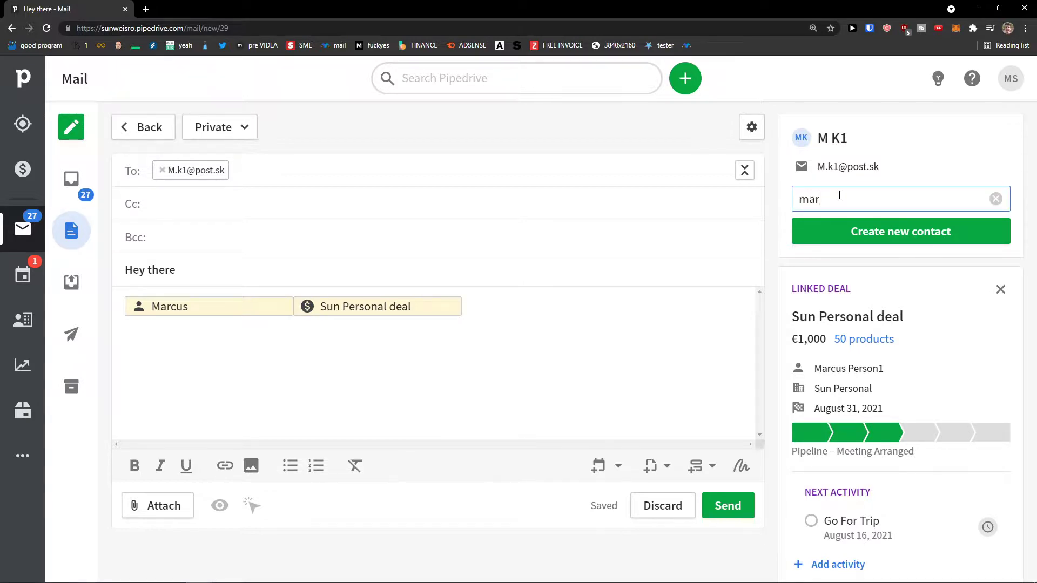
pyautogui.click(867, 234)
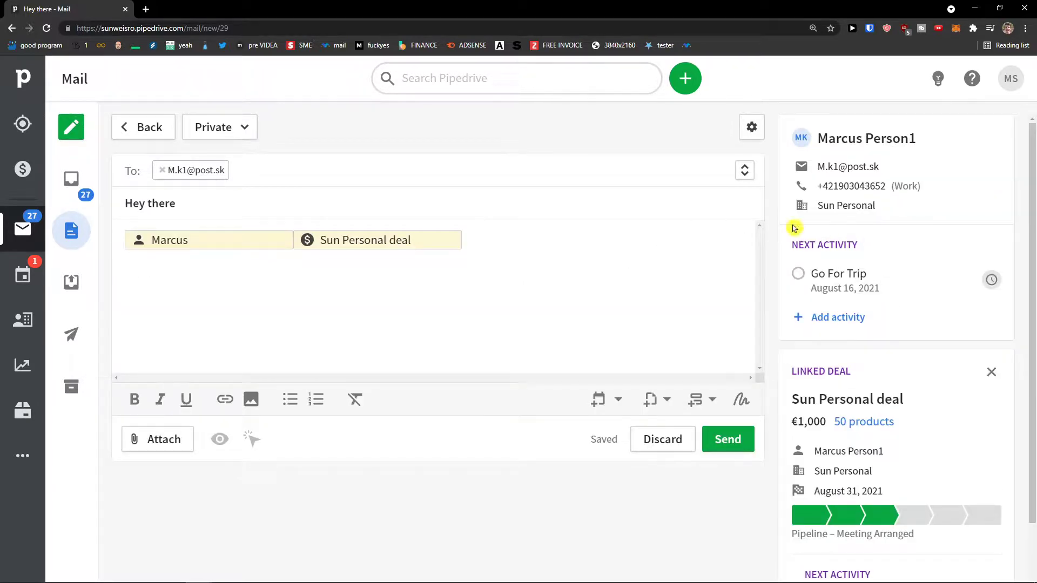
pyautogui.scroll(-2, 813, 296)
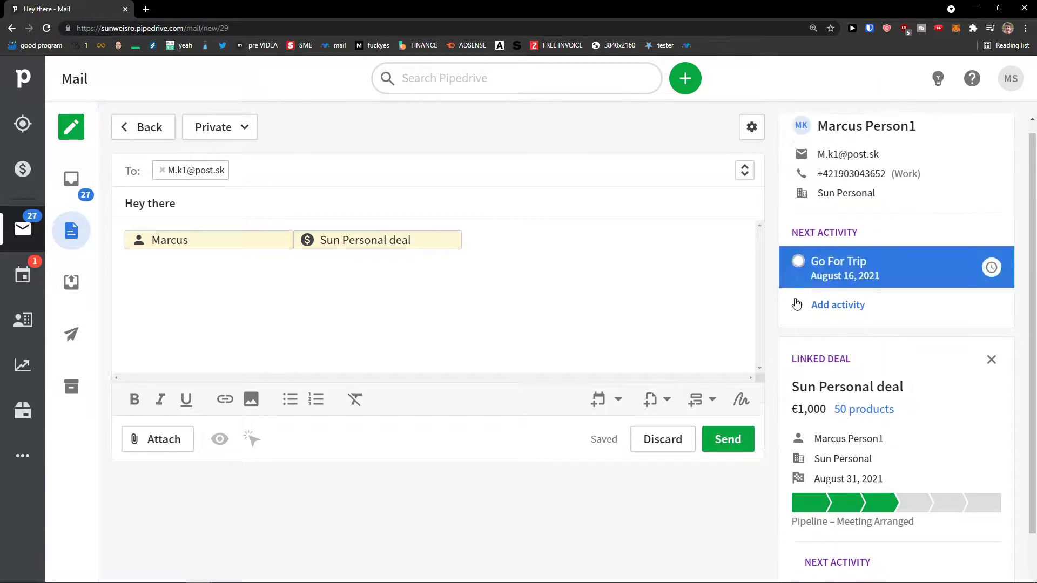
pyautogui.scroll(2, 861, 363)
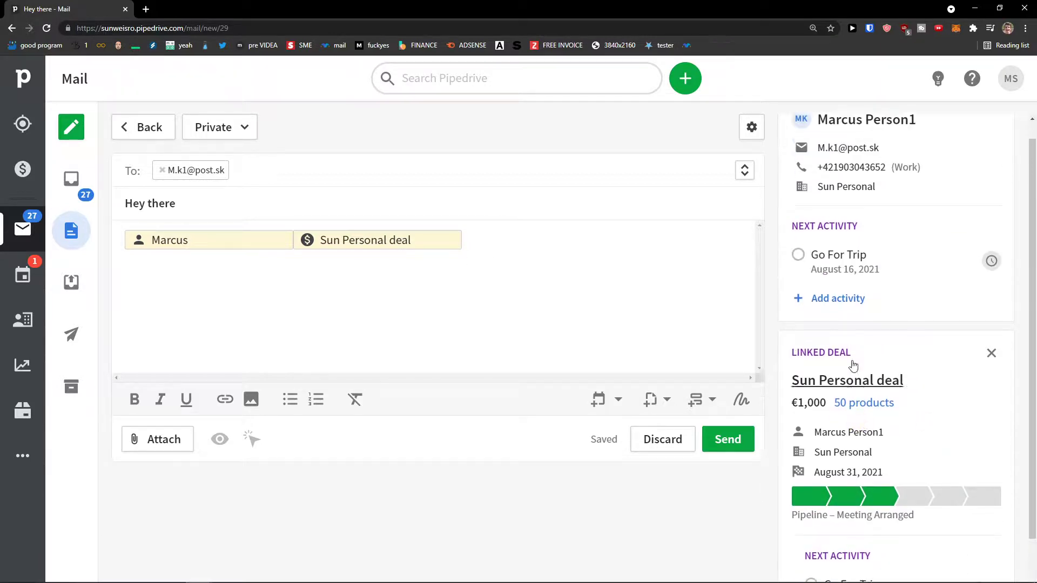
pyautogui.click(745, 439)
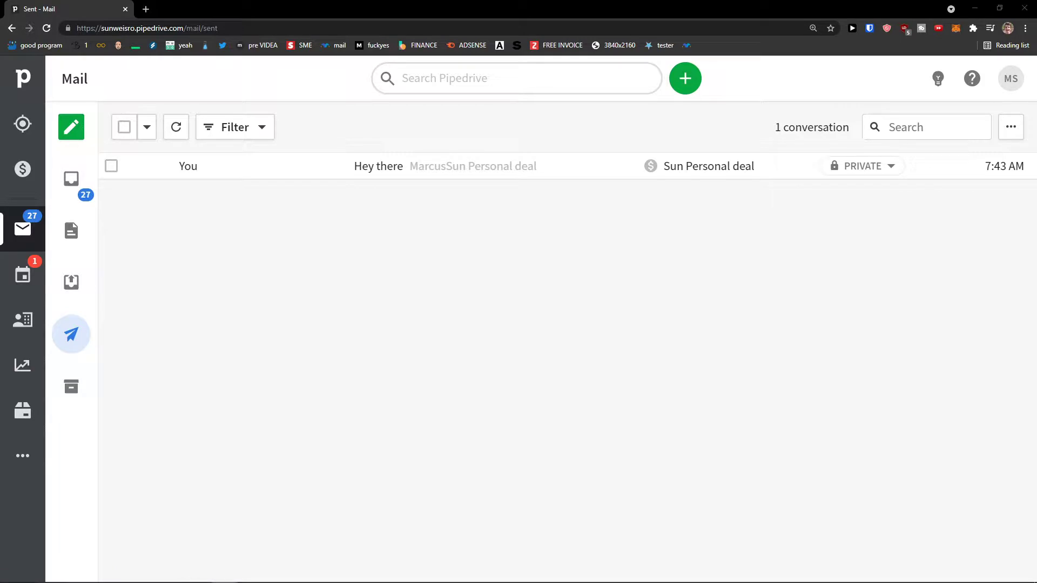
# Scroll through the Insights reports, close the customisation and sharing tips, then return to Deals.
pyautogui.click(20, 361)
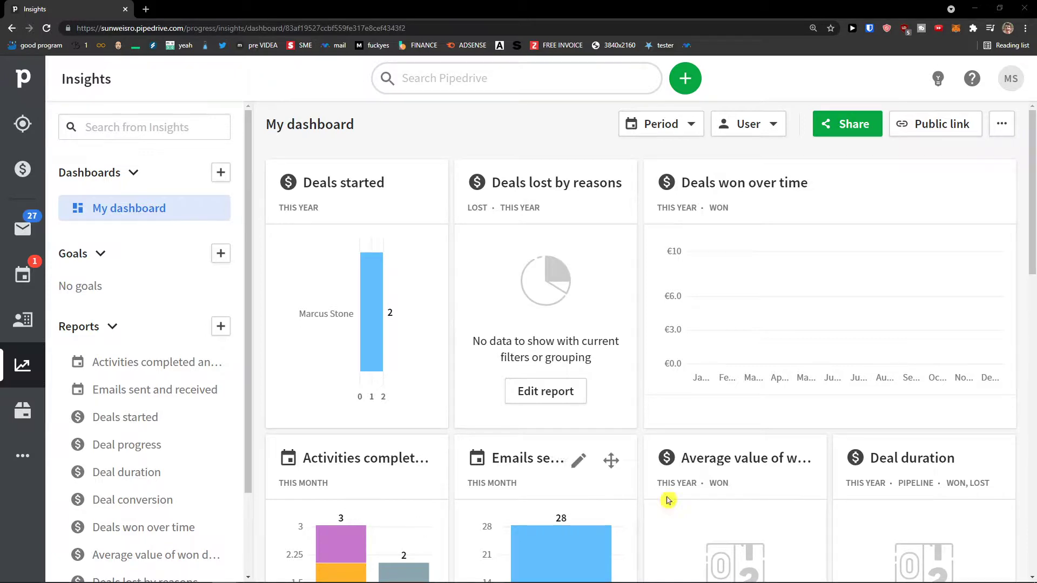
pyautogui.scroll(-2, 642, 494)
pyautogui.scroll(2, 640, 493)
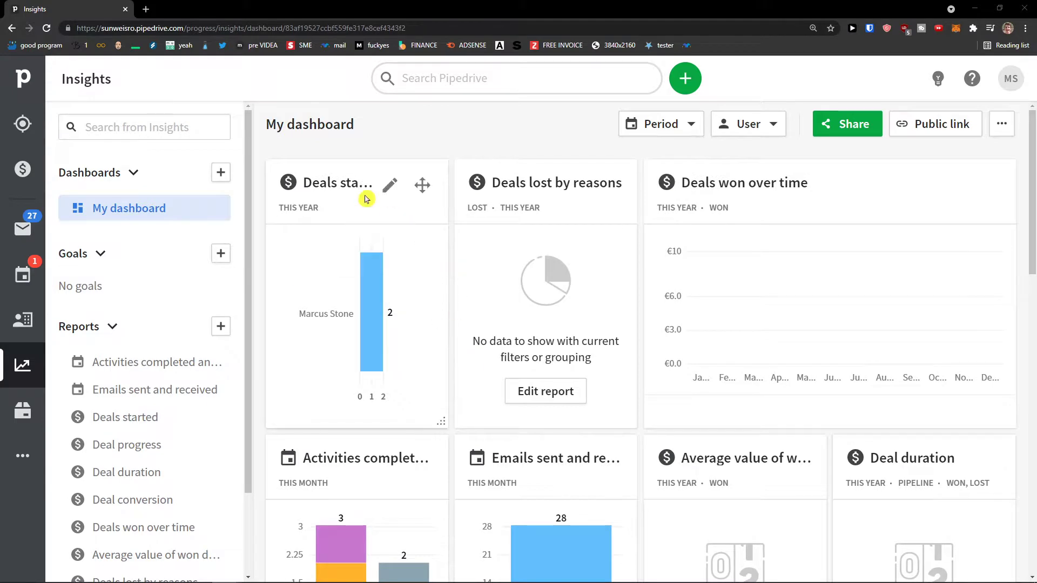
pyautogui.moveTo(422, 185); pyautogui.dragTo(387, 222)
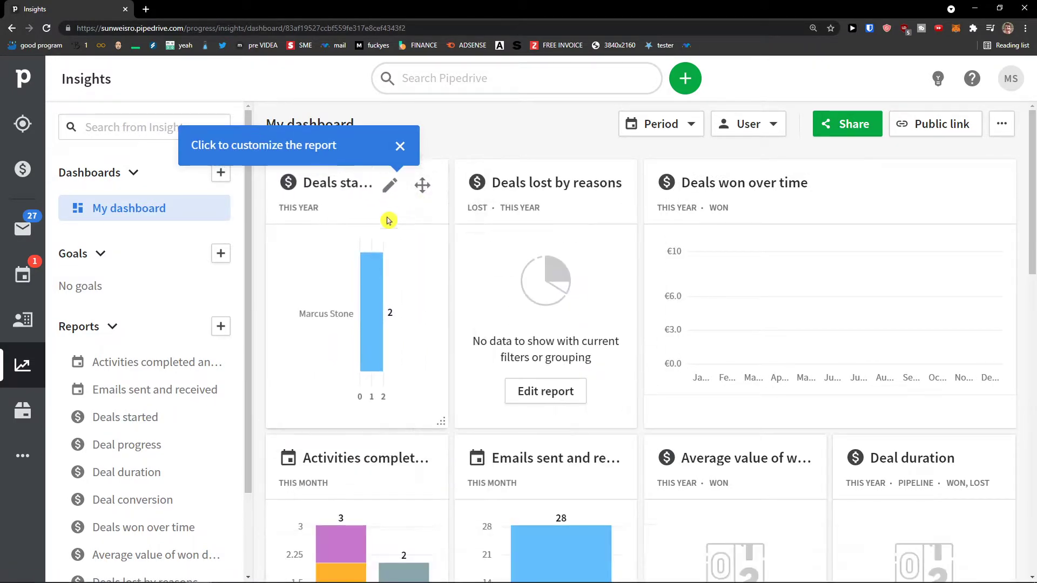
pyautogui.click(400, 146)
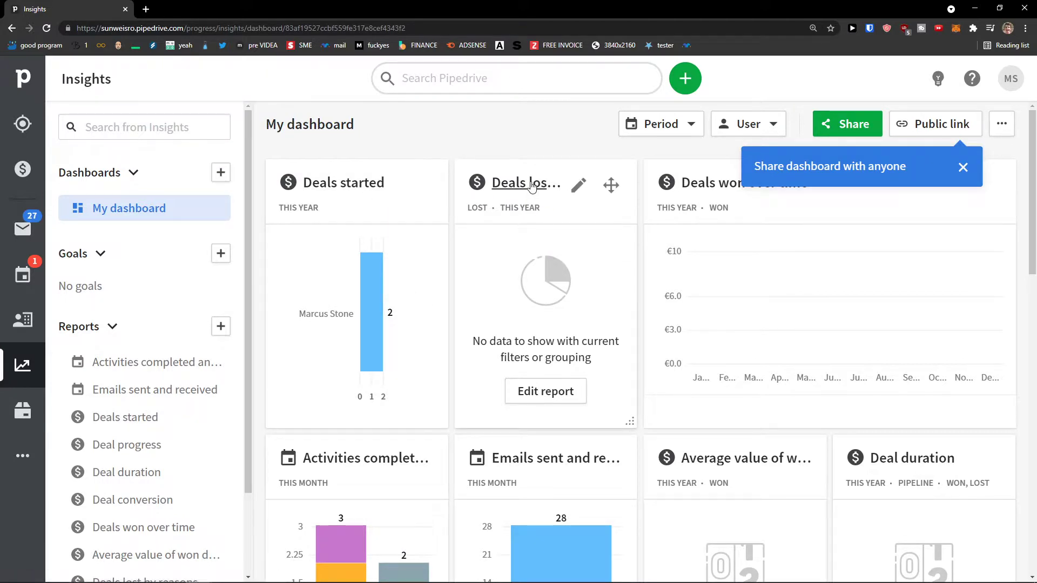
pyautogui.click(964, 166)
pyautogui.scroll(-3, 730, 199)
pyautogui.scroll(2, 517, 229)
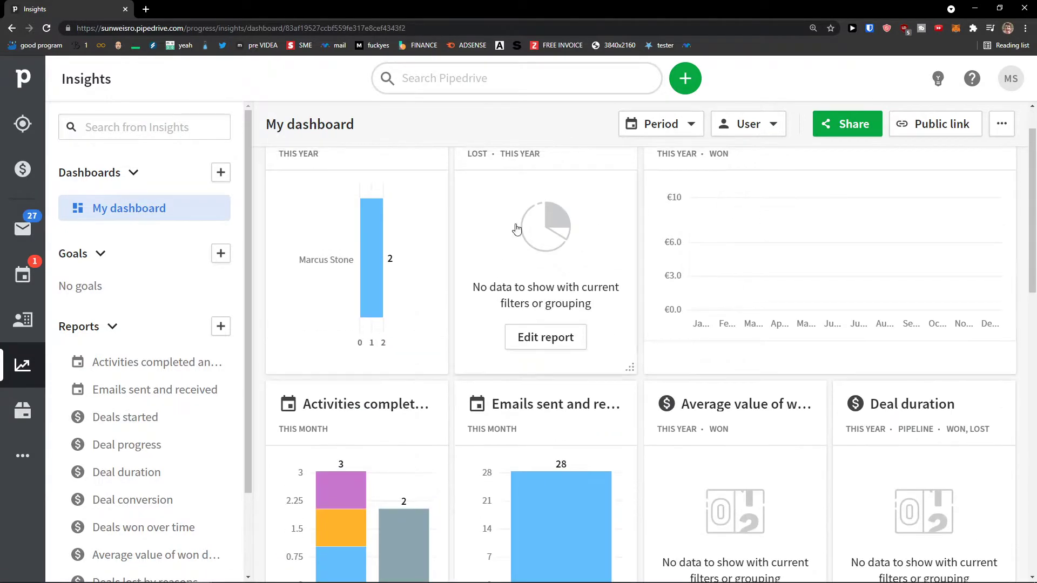
pyautogui.click(31, 177)
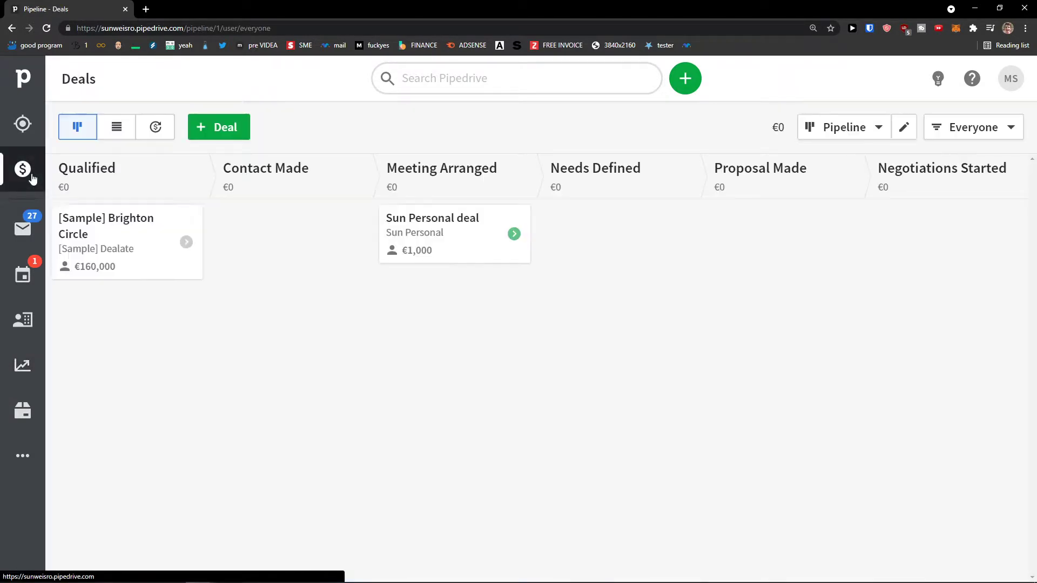
# Move Sun Personal from Meeting Arranged to Proposal Made, open its page, then return to Insights.
pyautogui.moveTo(423, 232); pyautogui.dragTo(781, 242)
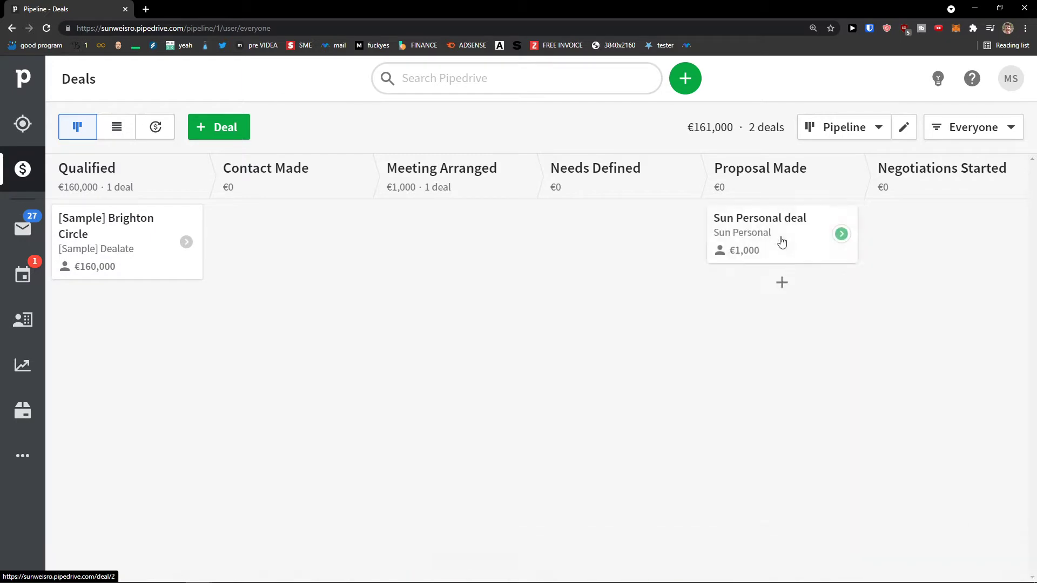
pyautogui.click(798, 232)
pyautogui.click(826, 134)
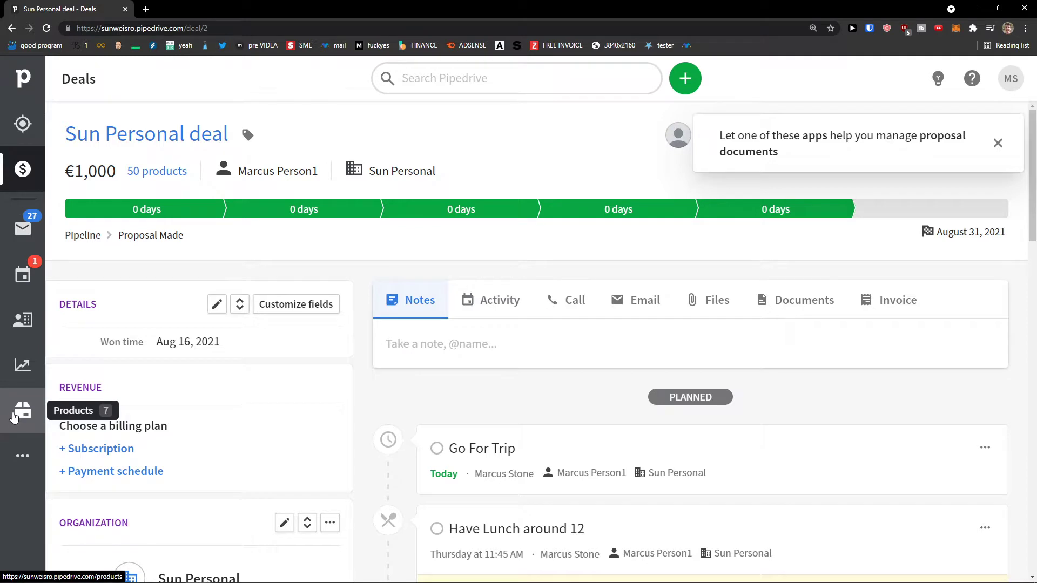
pyautogui.click(22, 364)
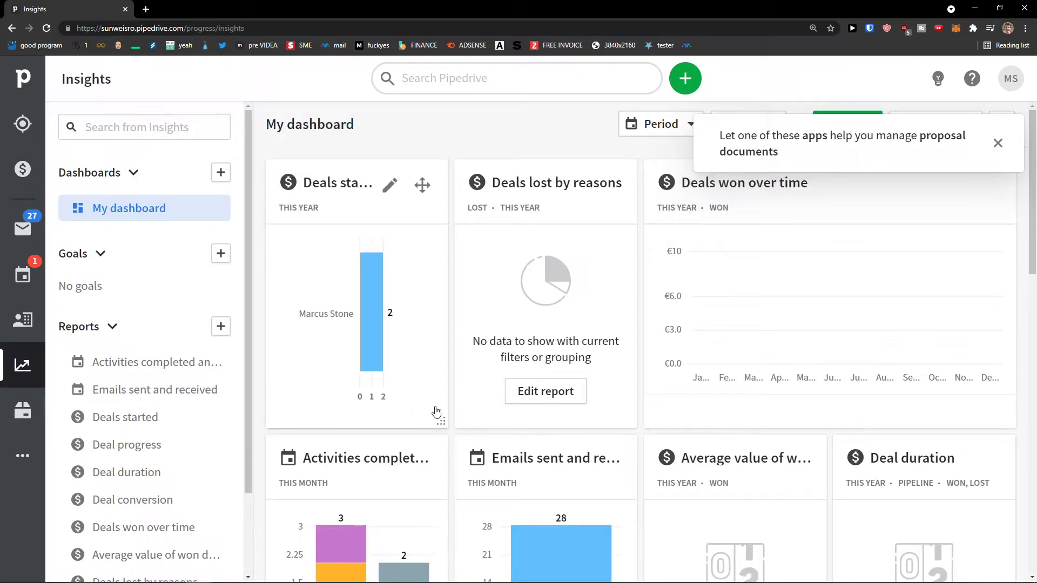
# Close the proposal documents apps popup, reload Insights and scroll through the dashboard.
pyautogui.click(998, 144)
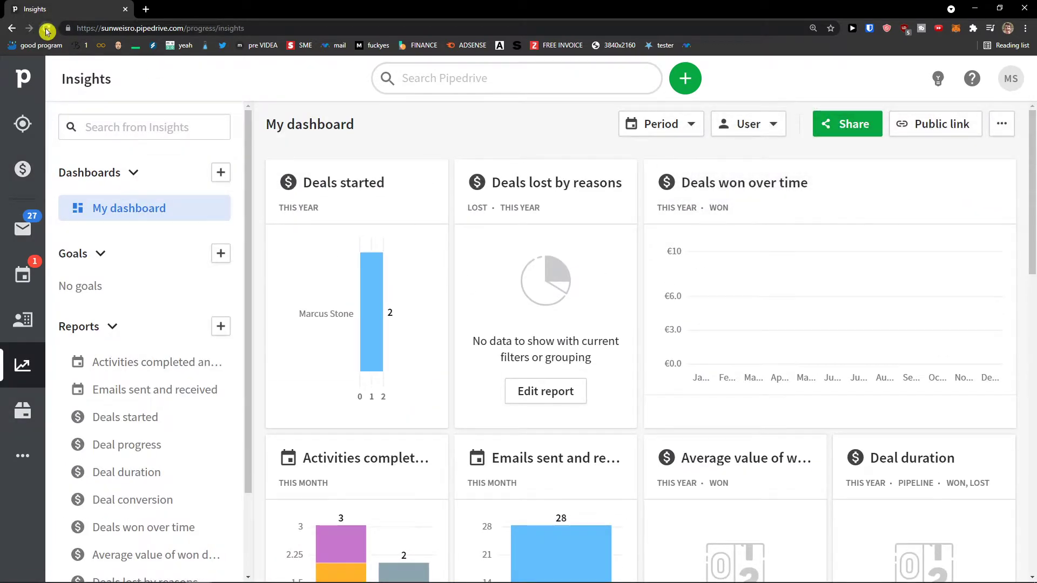
pyautogui.click(47, 29)
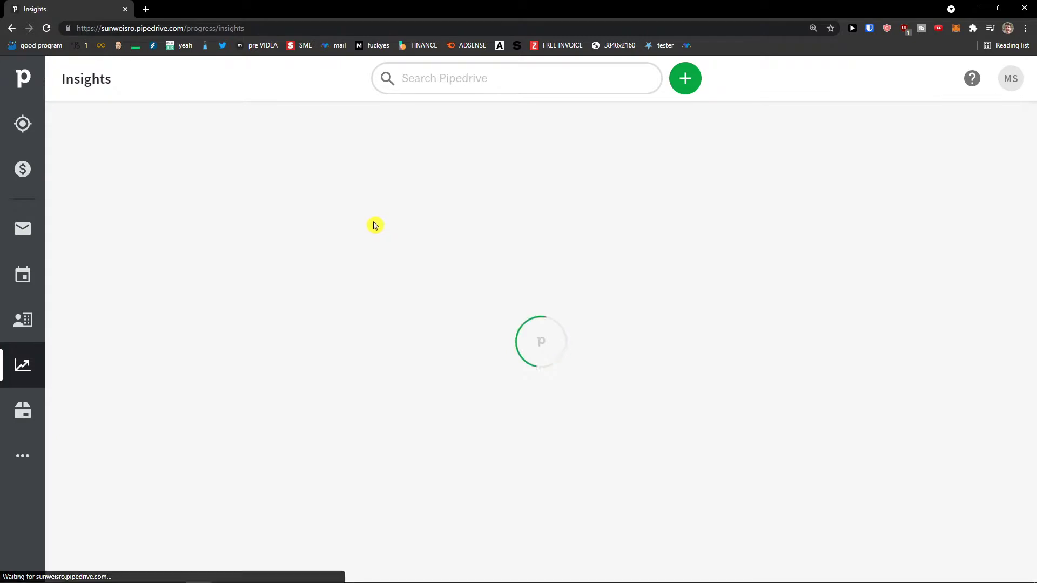
pyautogui.scroll(-2, 520, 272)
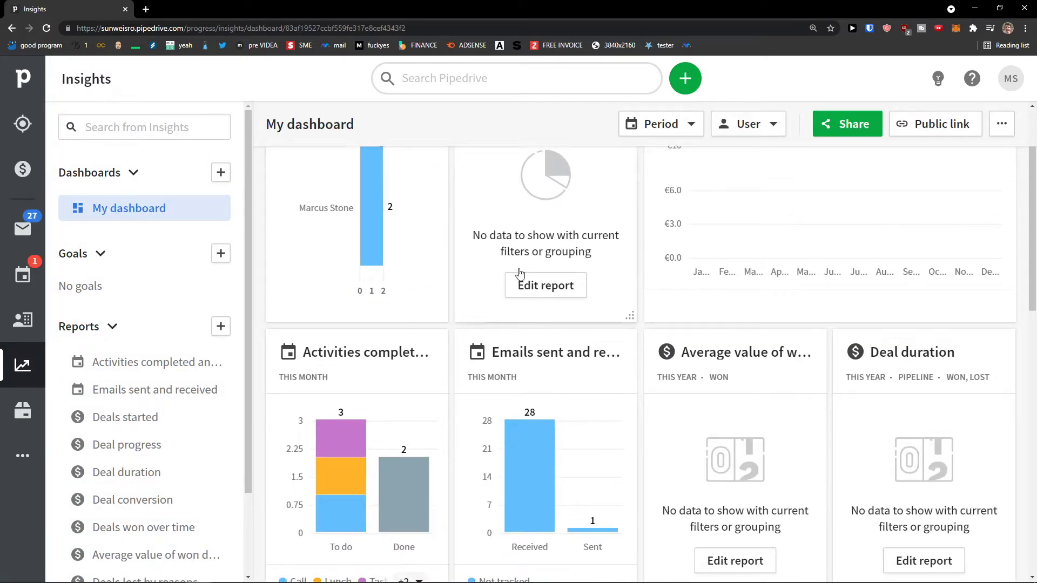
pyautogui.scroll(2, 520, 273)
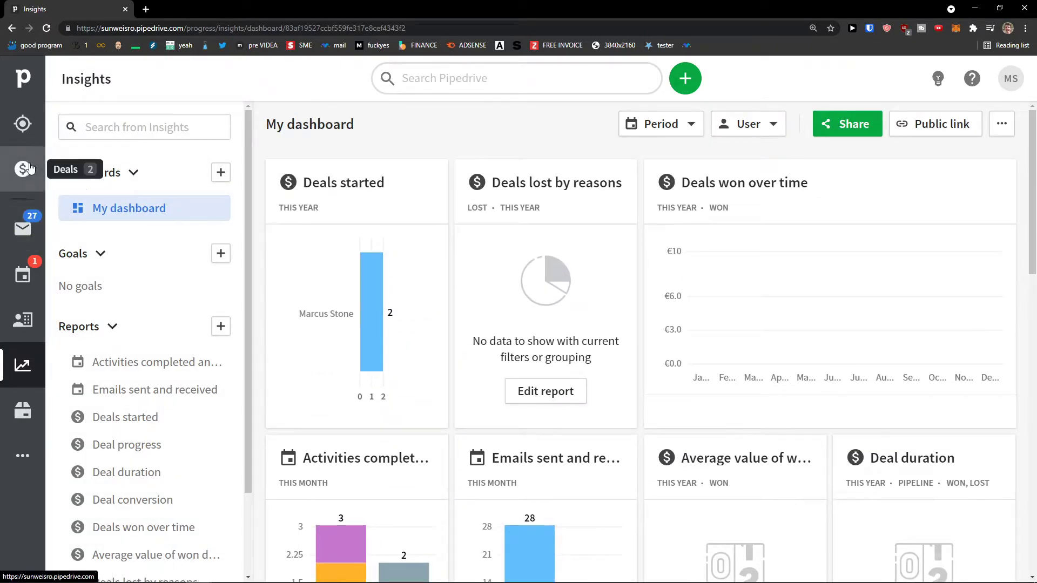
pyautogui.scroll(-3, 398, 331)
pyautogui.scroll(-1, 133, 333)
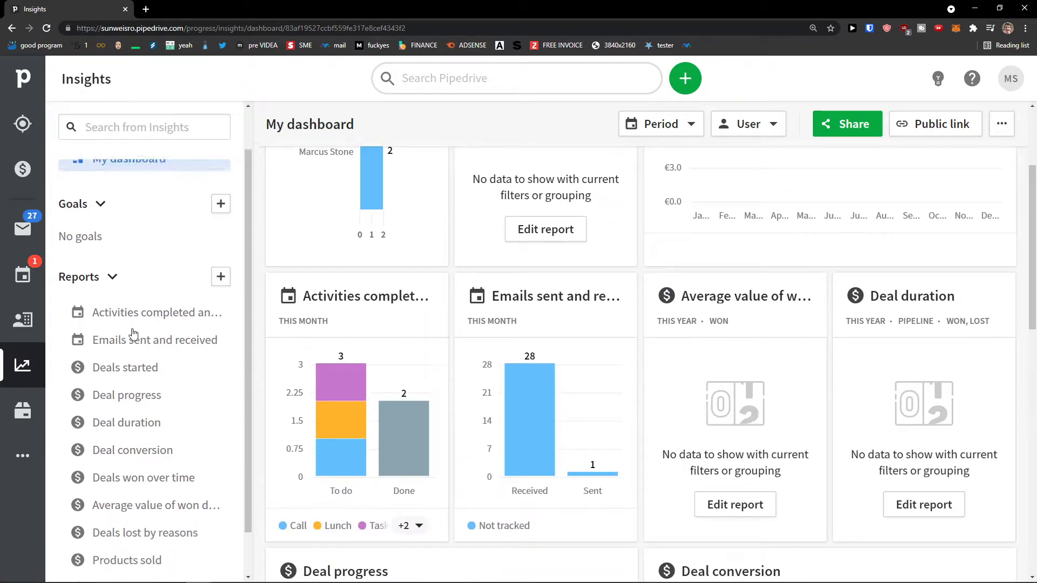
pyautogui.scroll(-1, 136, 338)
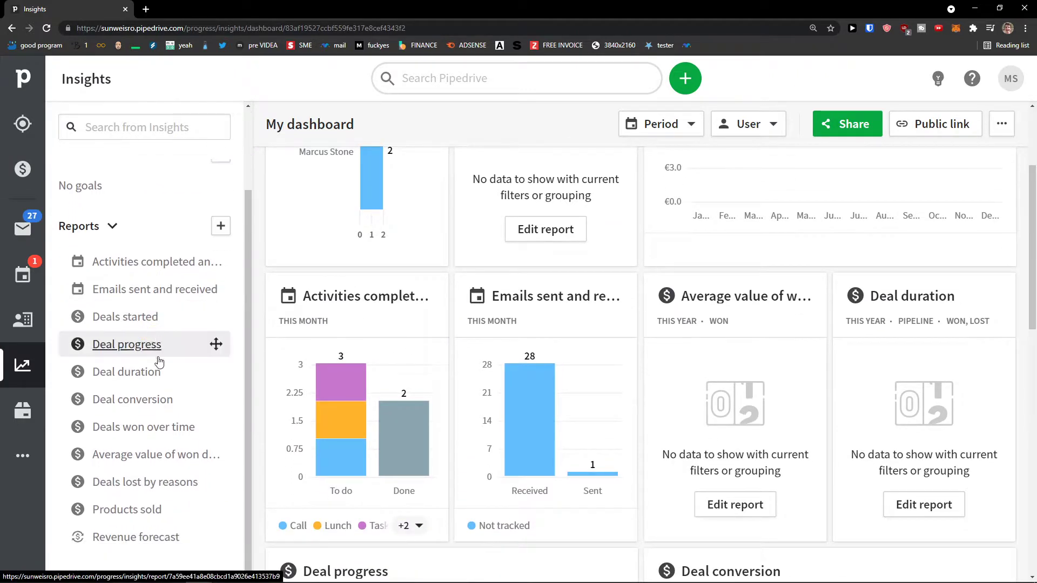
# Open the Deals won over time and Deals started reports, then return to My dashboard.
pyautogui.click(148, 427)
pyautogui.scroll(-3, 359, 423)
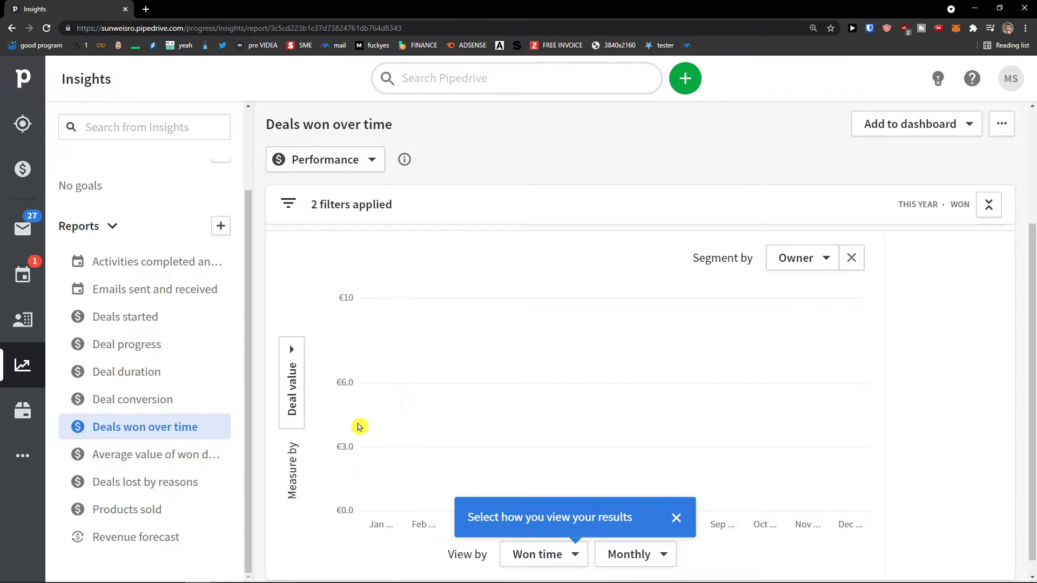
pyautogui.click(125, 317)
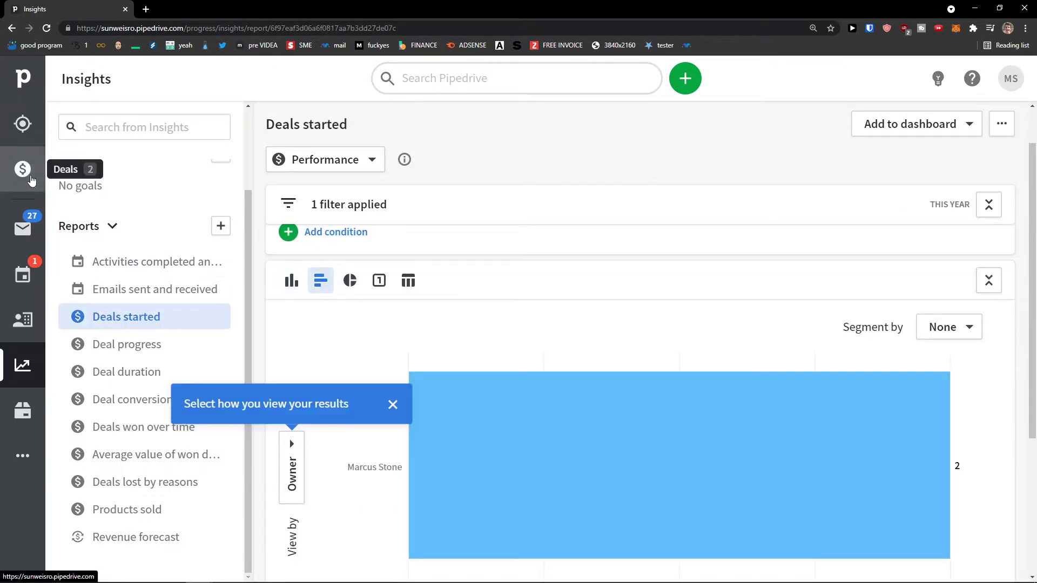
pyautogui.click(29, 181)
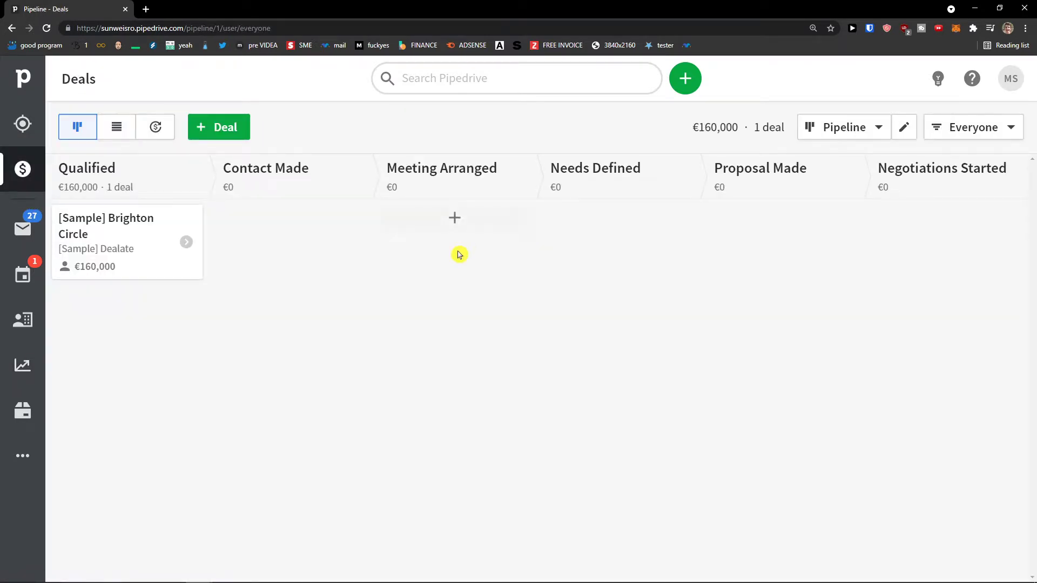
pyautogui.click(23, 370)
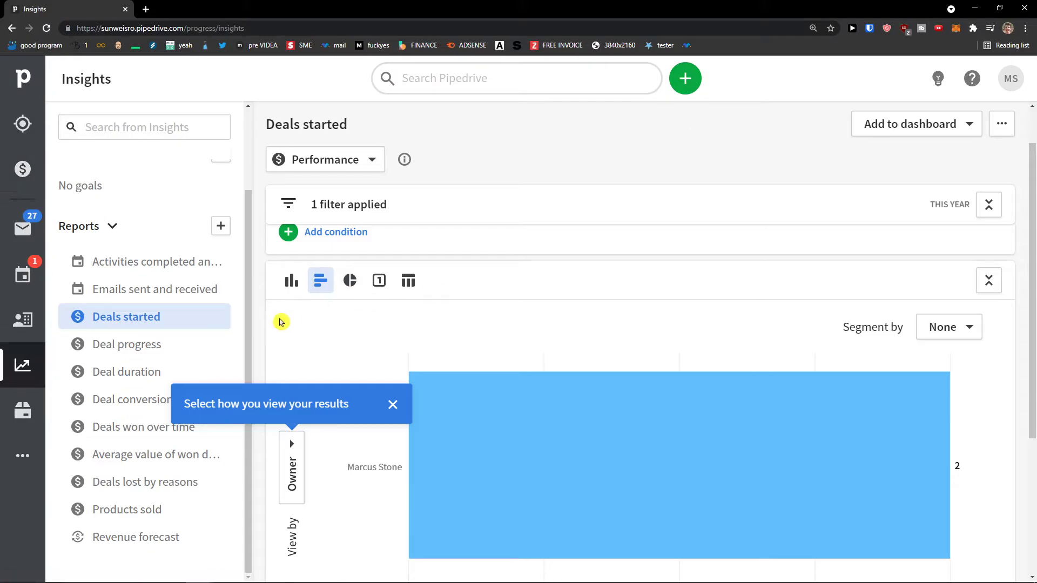
pyautogui.scroll(-4, 323, 346)
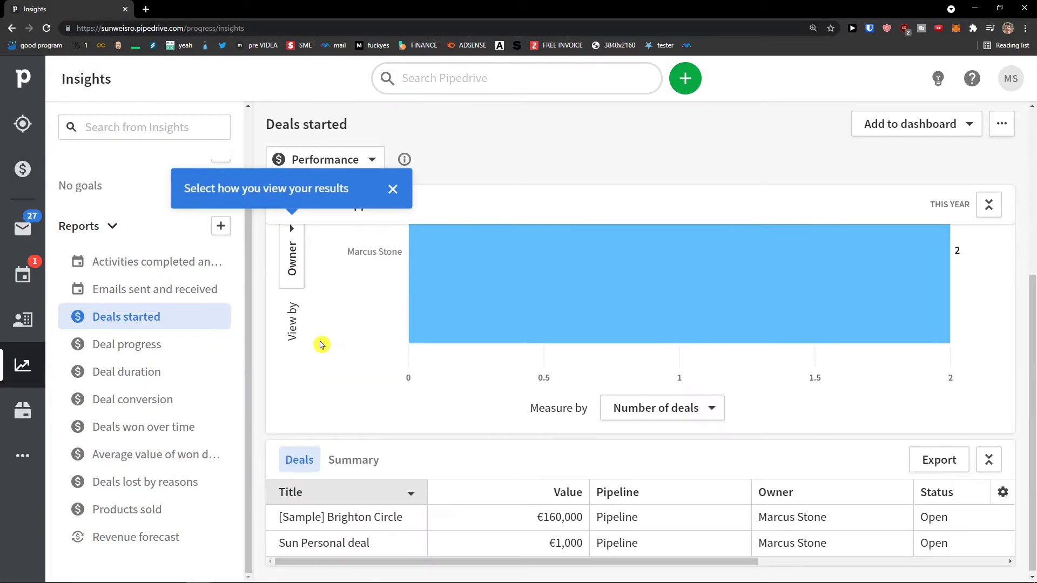
pyautogui.scroll(4, 322, 344)
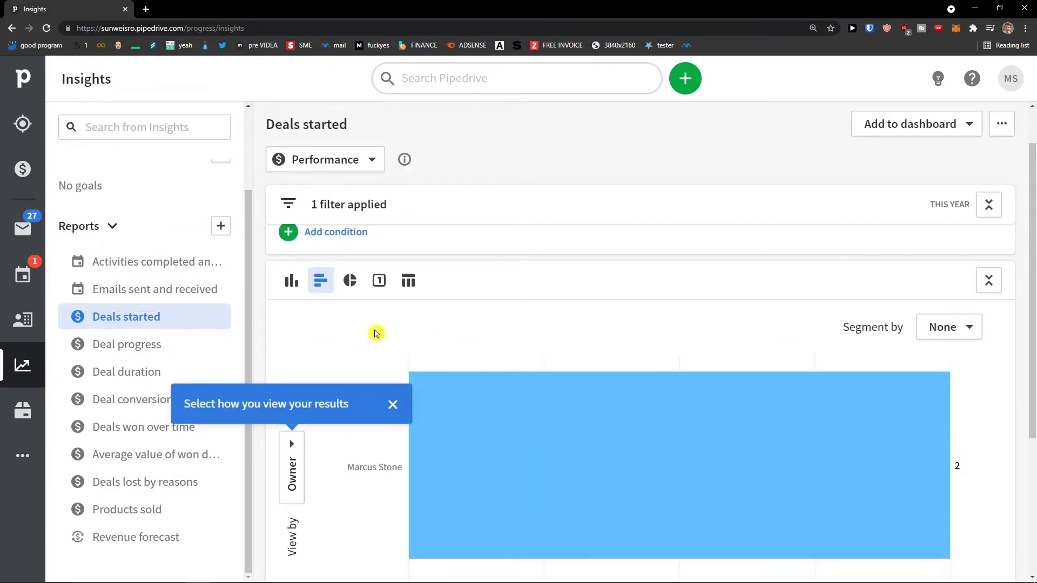
pyautogui.scroll(2, 124, 248)
# Open My dashboard and scroll through its activities, emails, deal progress and revenue forecast cards.
pyautogui.click(73, 212)
pyautogui.scroll(-2, 660, 387)
pyautogui.scroll(-2, 648, 389)
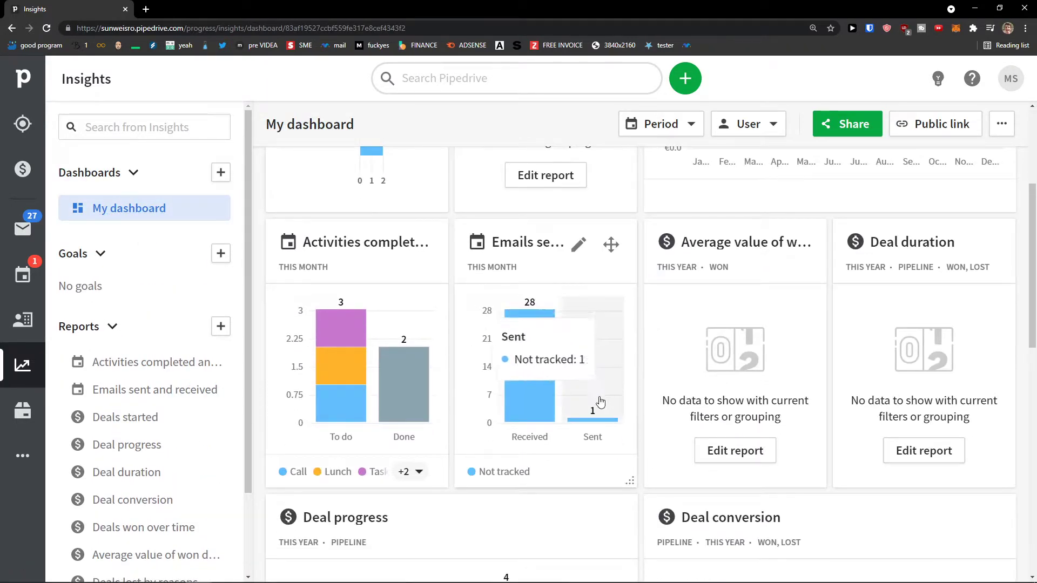
pyautogui.moveTo(335, 364)
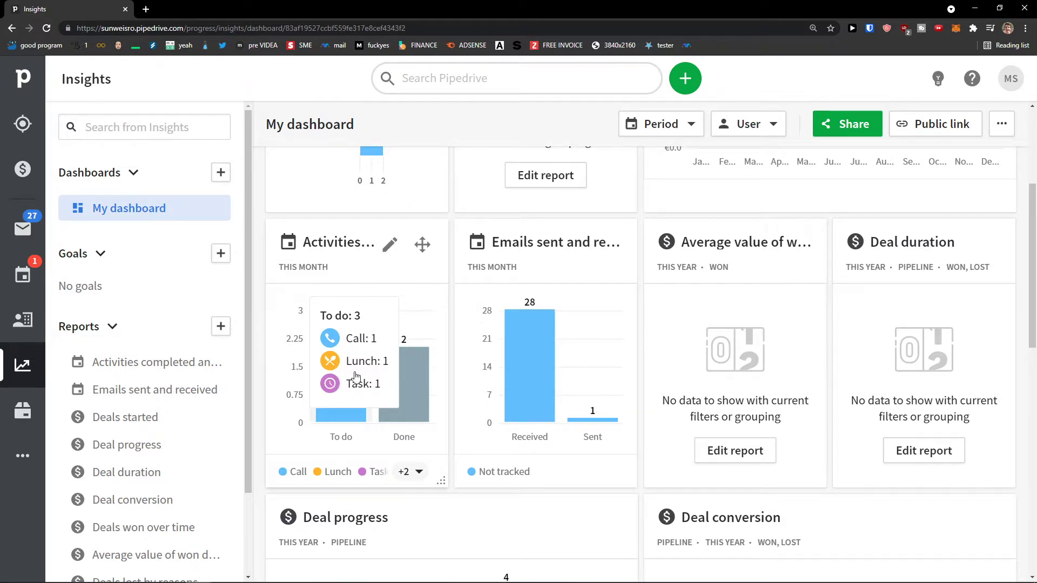
pyautogui.scroll(-4, 356, 405)
pyautogui.moveTo(513, 432)
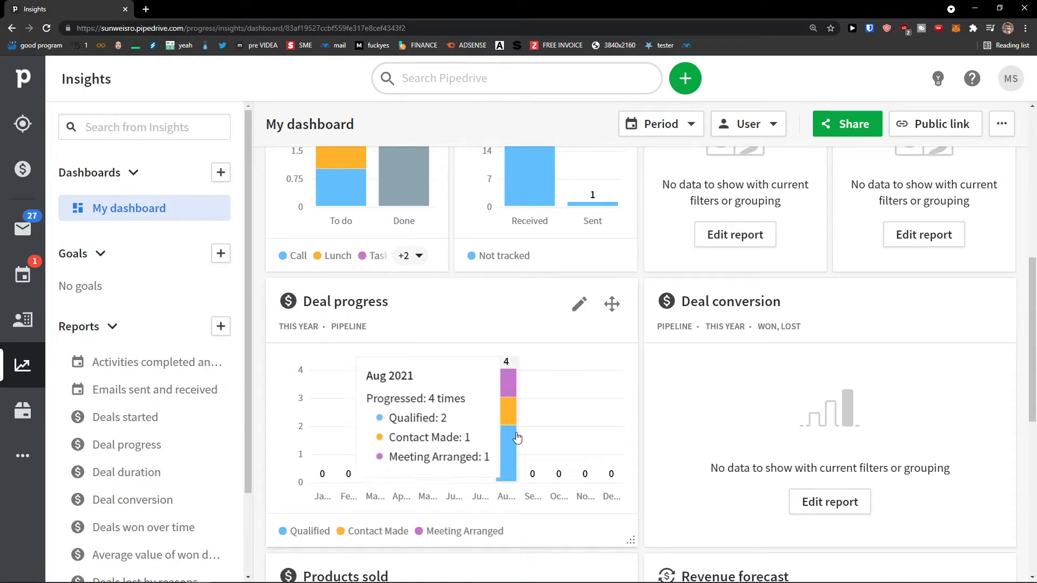
pyautogui.scroll(-5, 517, 437)
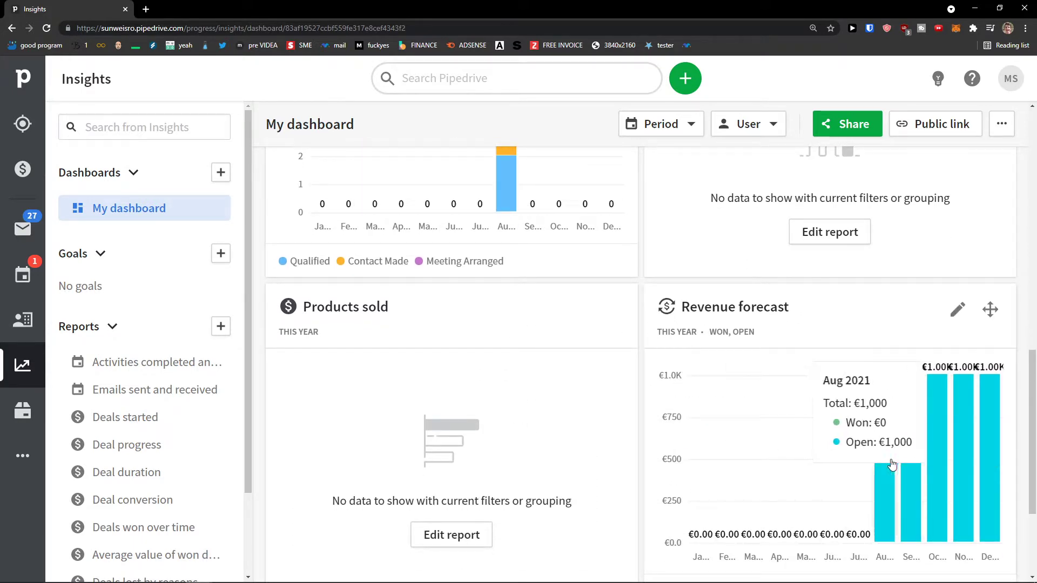
pyautogui.scroll(-1, 867, 464)
pyautogui.scroll(-2, 853, 460)
pyautogui.scroll(-1, 178, 368)
pyautogui.scroll(1, 200, 305)
# Add a Deal > Added goal with a monthly count of 10 deals and save it.
pyautogui.click(220, 256)
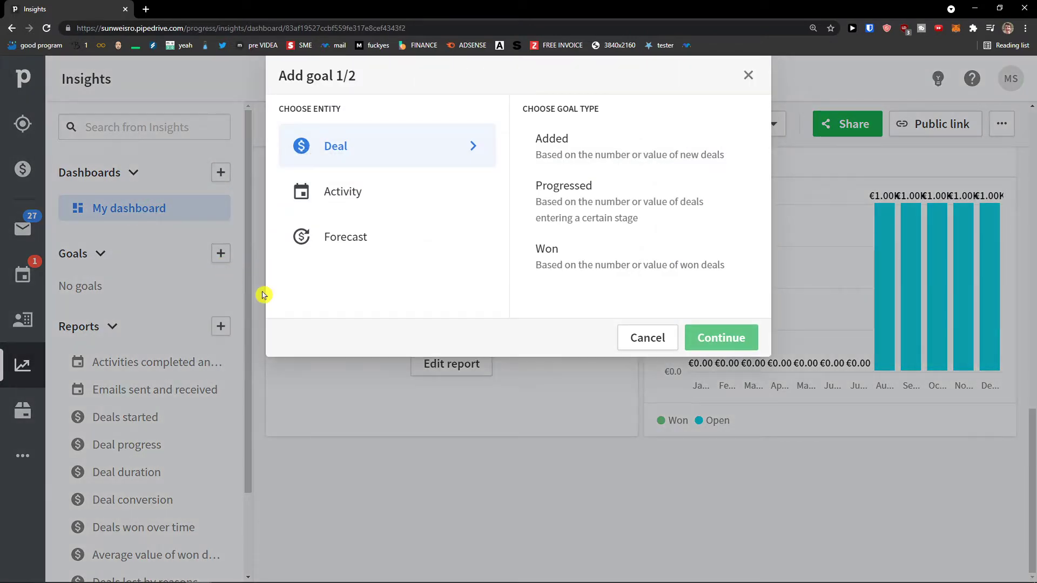
pyautogui.click(428, 206)
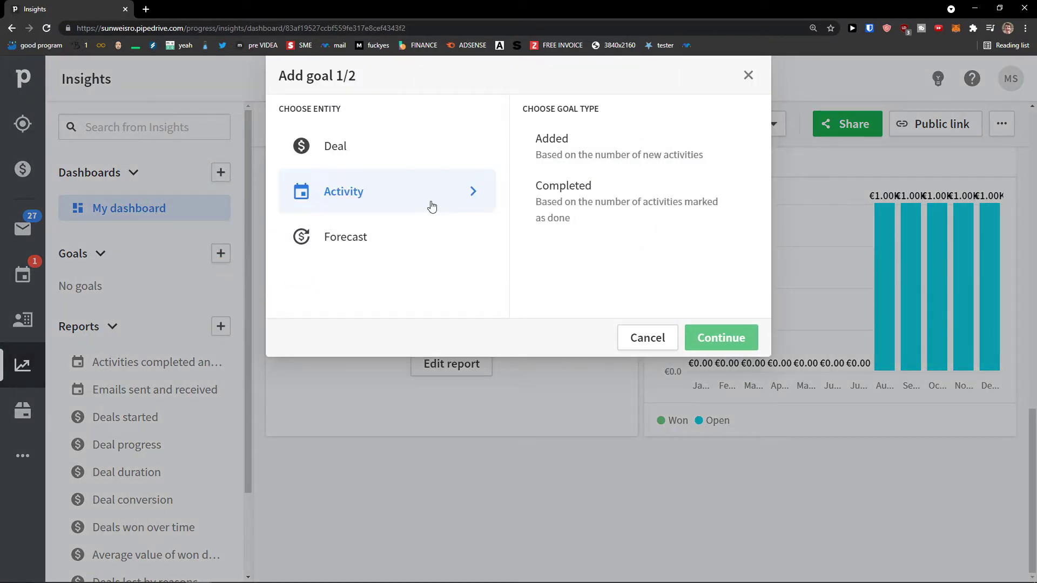
pyautogui.click(416, 242)
pyautogui.click(417, 146)
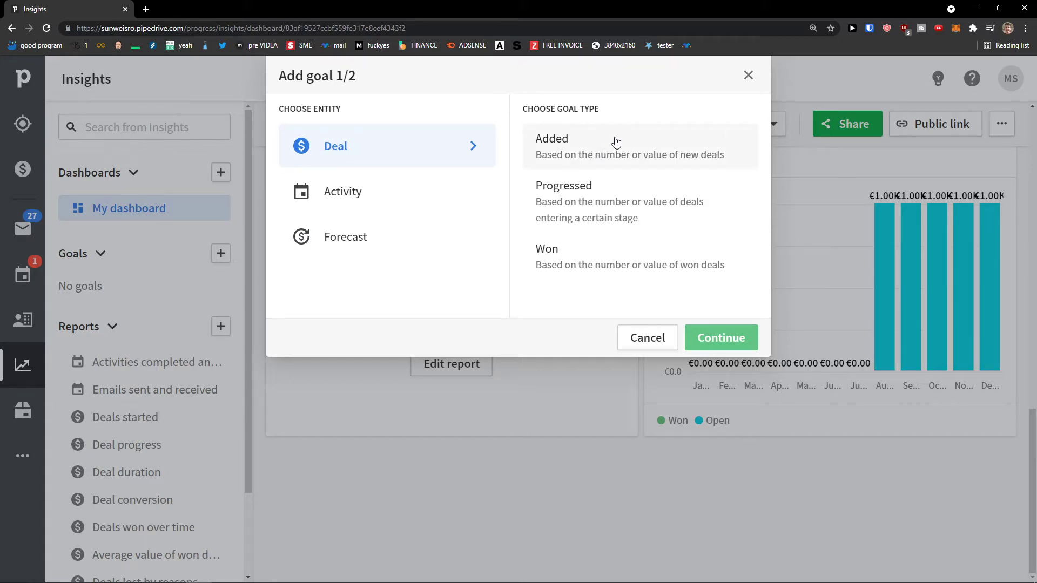
pyautogui.click(616, 142)
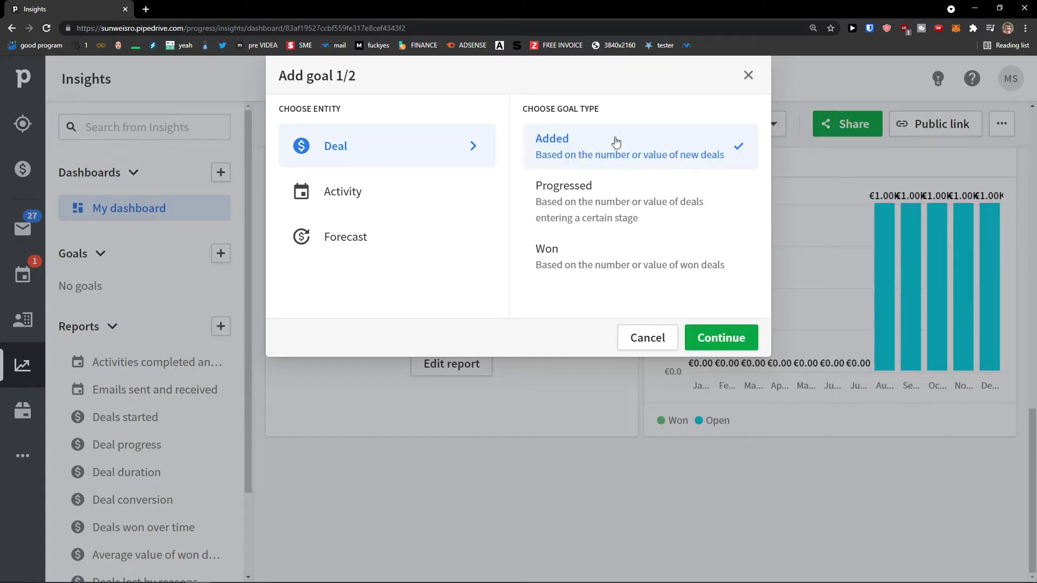
pyautogui.click(722, 337)
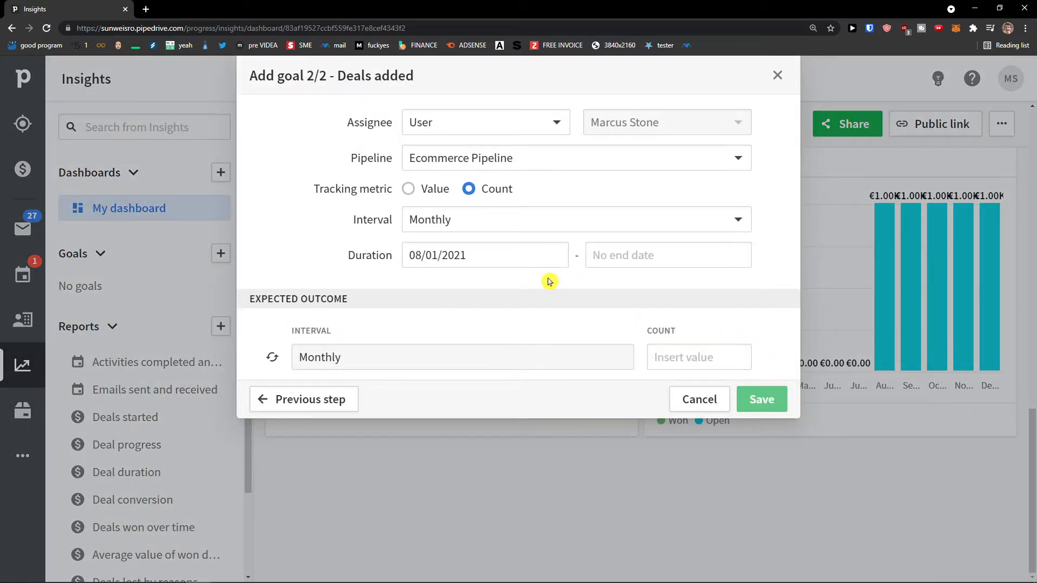
pyautogui.click(684, 351)
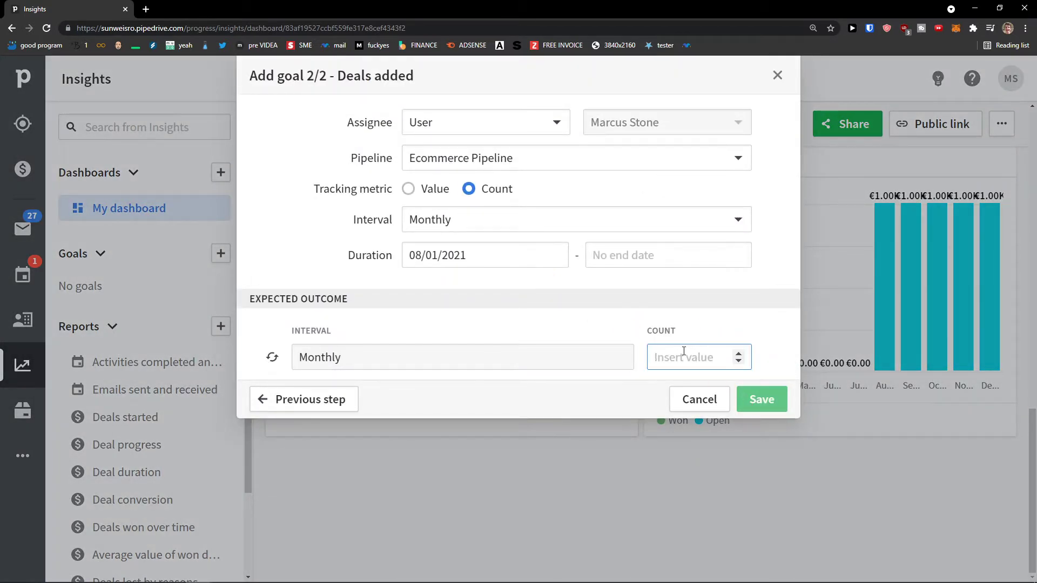
pyautogui.write('10')
pyautogui.doubleClick(773, 404)
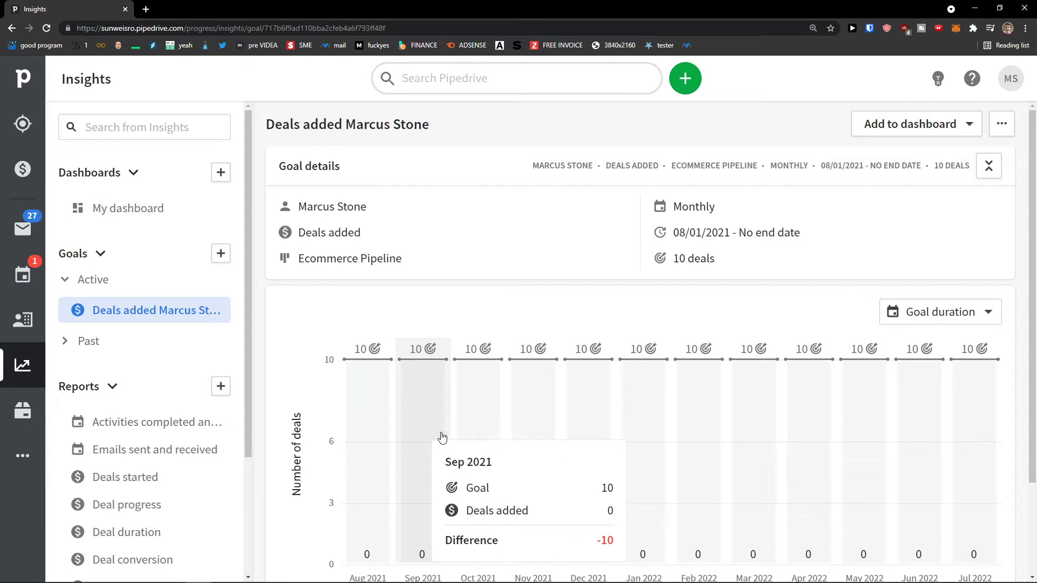
# View the Deals started report, then the Deal progress report.
pyautogui.scroll(-1, 664, 506)
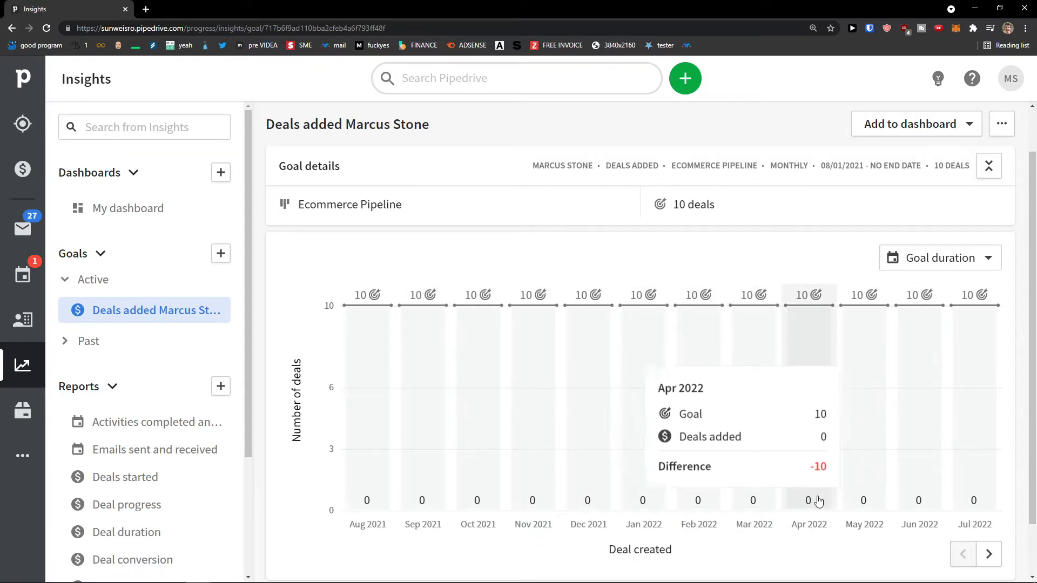
pyautogui.scroll(-1, 159, 449)
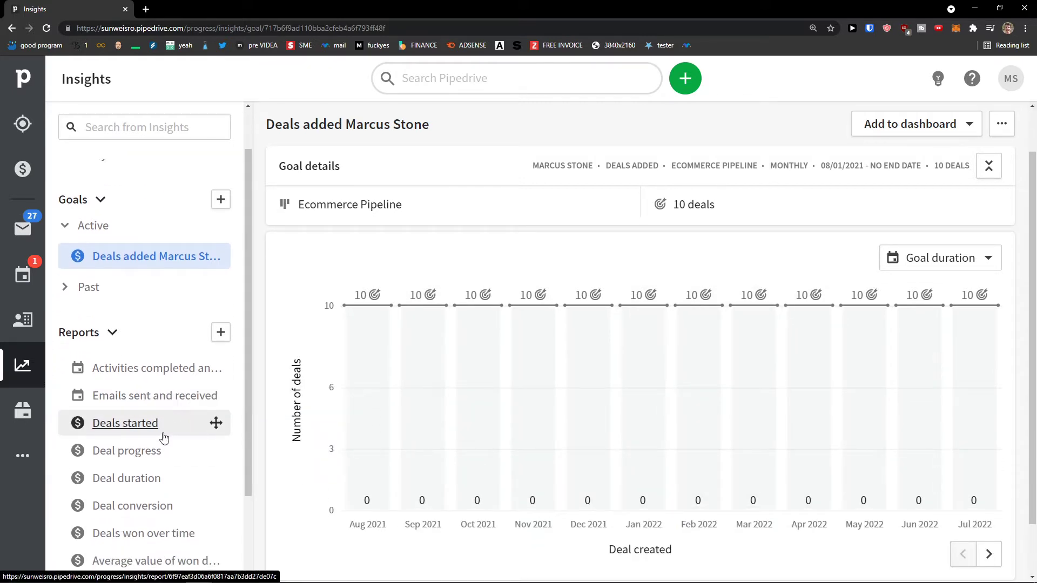
pyautogui.scroll(-1, 164, 437)
pyautogui.scroll(-1, 172, 385)
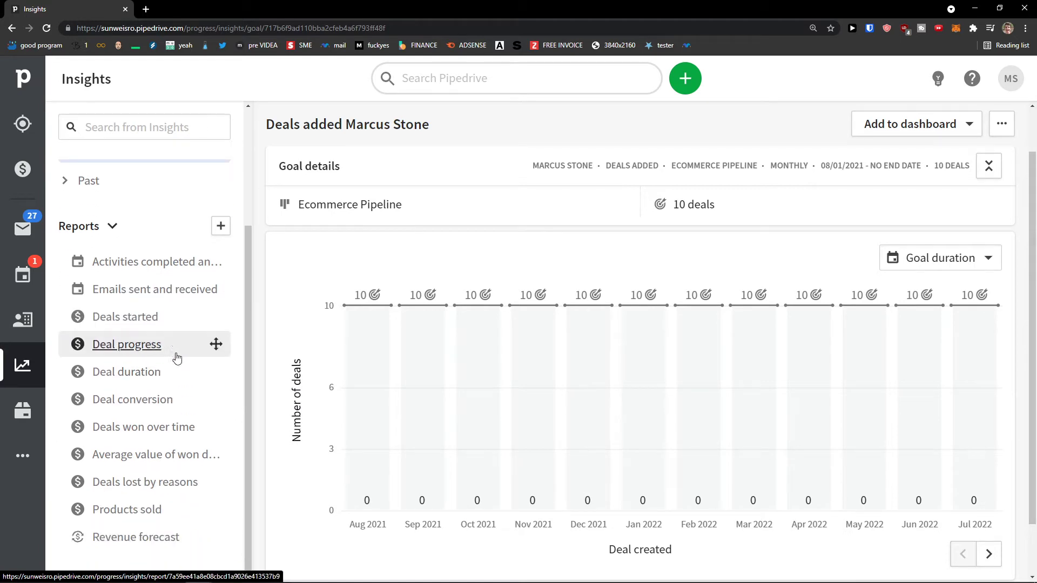
pyautogui.click(172, 317)
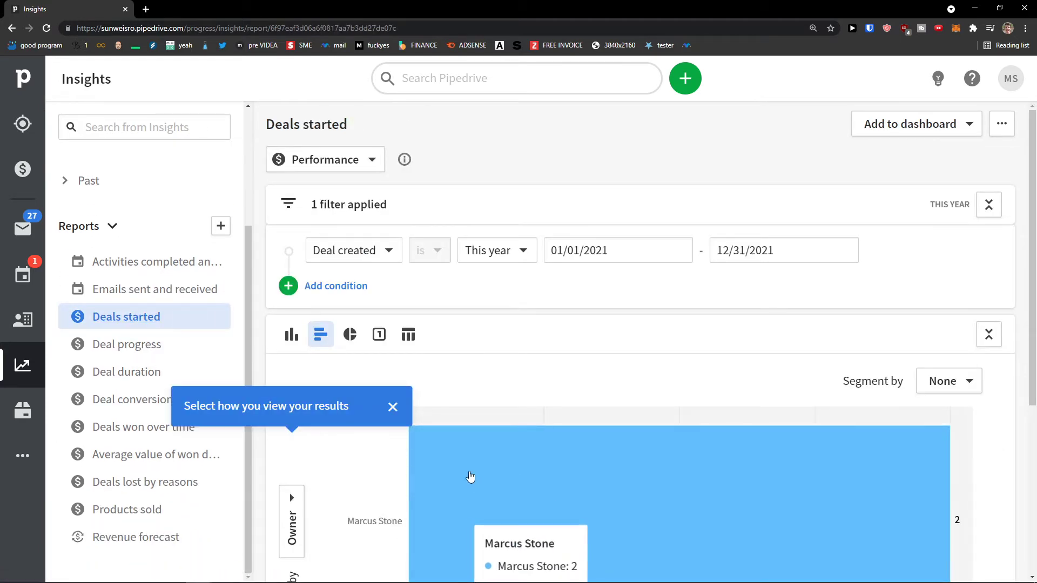
pyautogui.click(165, 346)
# Check the Deal duration report and finish on the Deal conversion report.
pyautogui.scroll(-3, 382, 433)
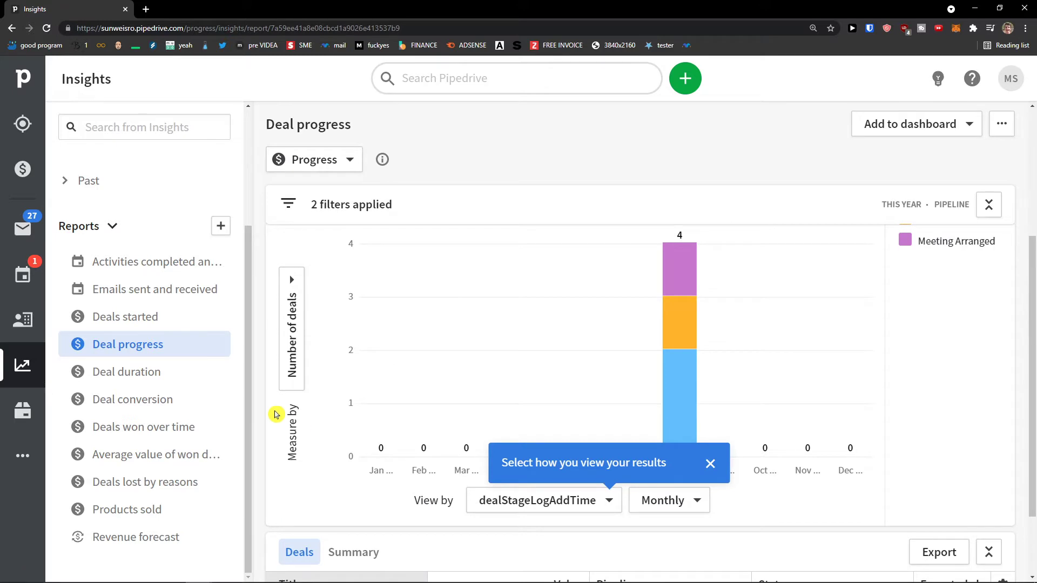
pyautogui.click(182, 376)
pyautogui.scroll(1, 366, 430)
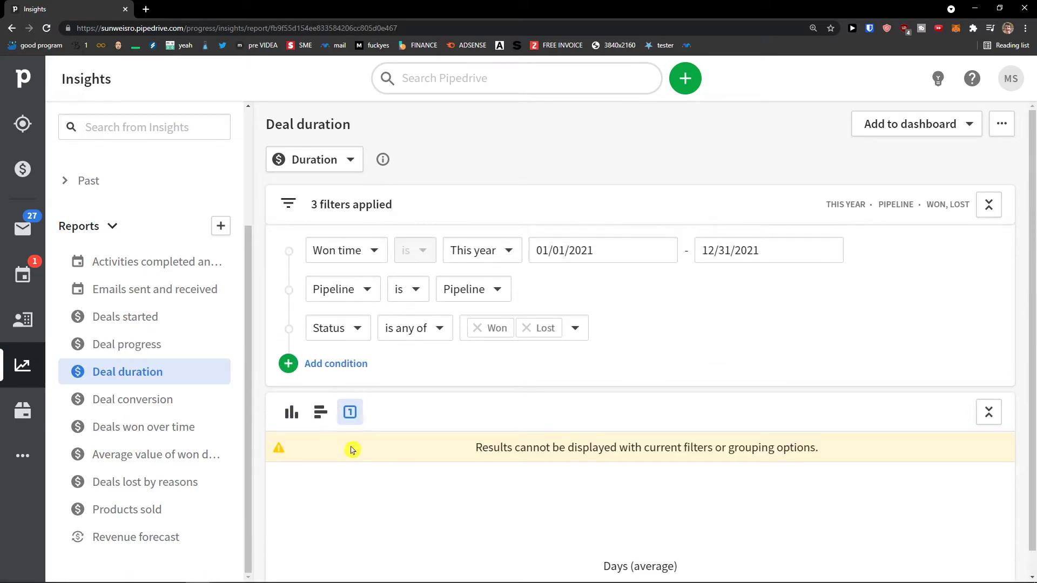
pyautogui.click(186, 406)
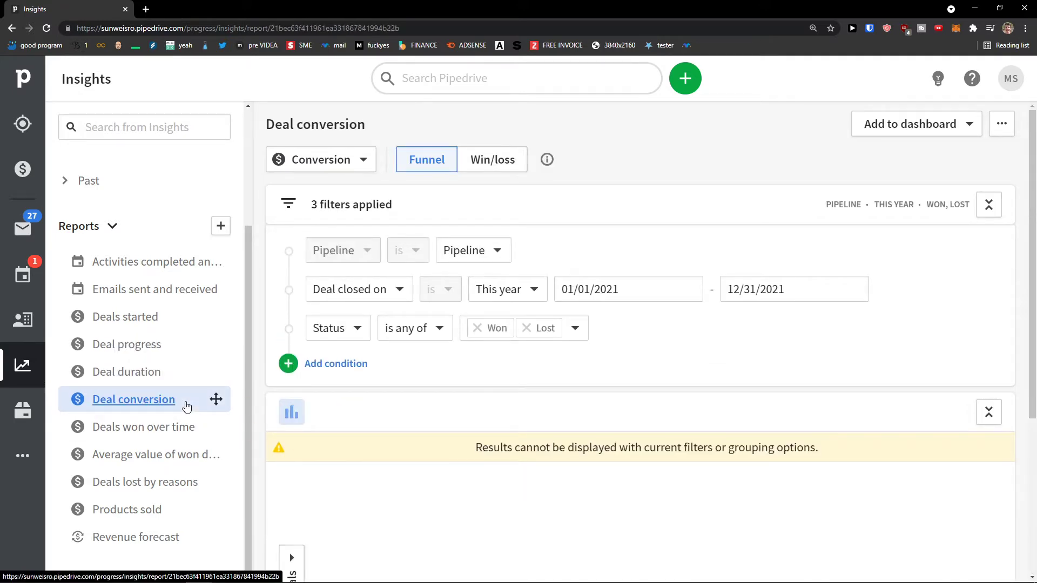
pyautogui.scroll(2, 177, 486)
pyautogui.rightClick(110, 476)
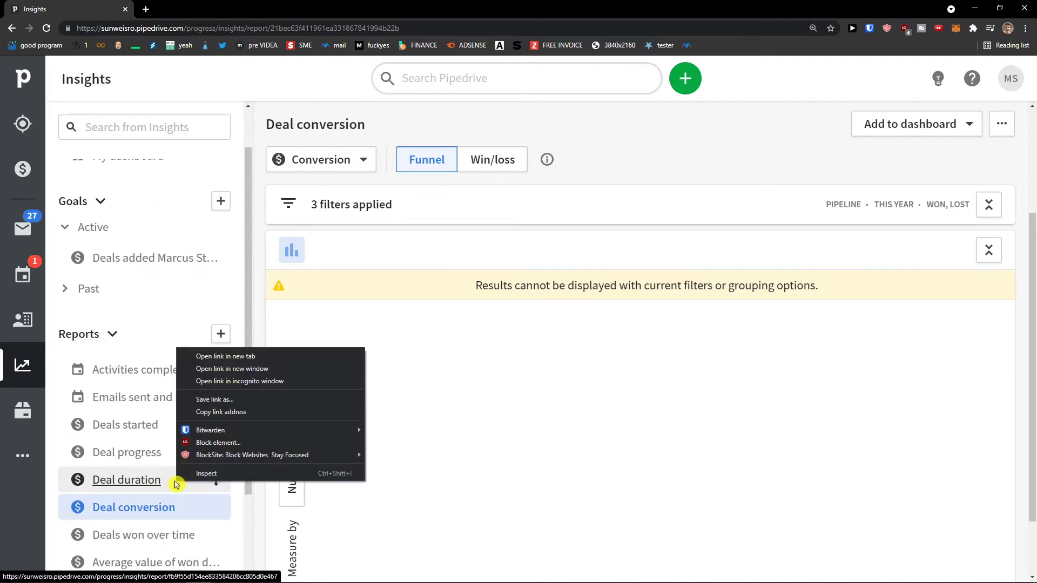
pyautogui.press('Escape')
pyautogui.click(221, 333)
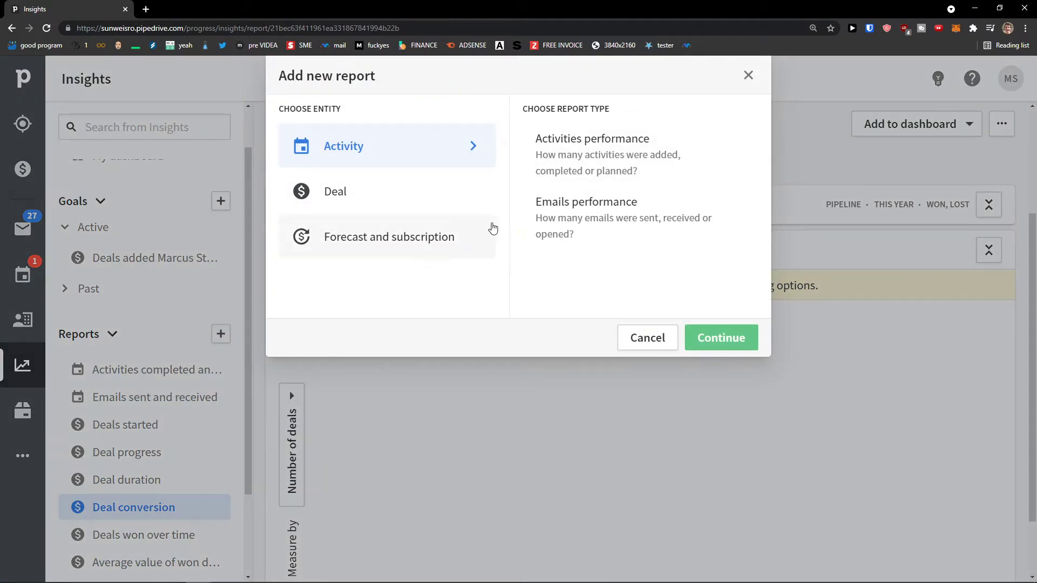
pyautogui.click(443, 203)
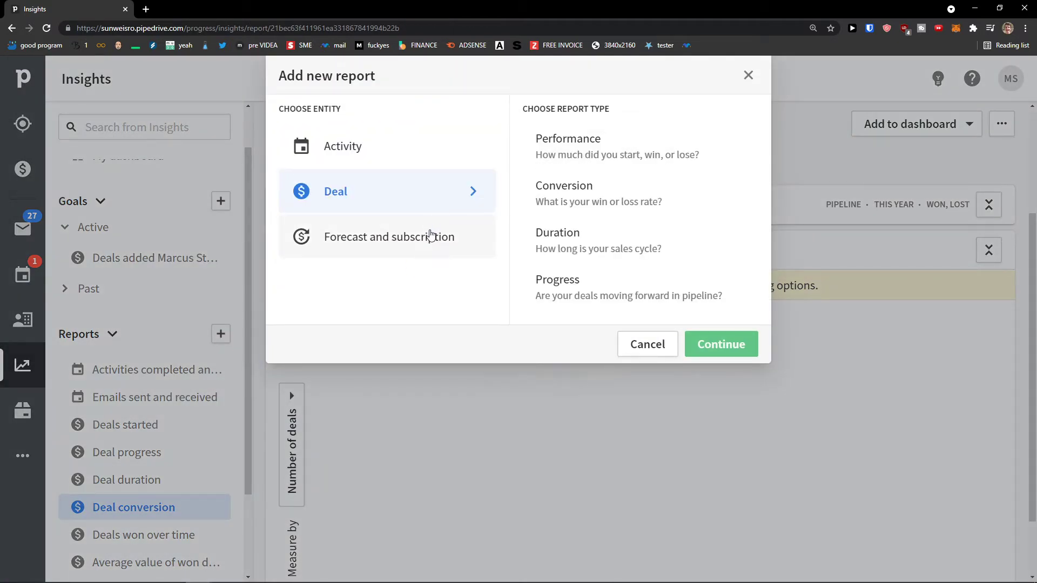
pyautogui.click(430, 235)
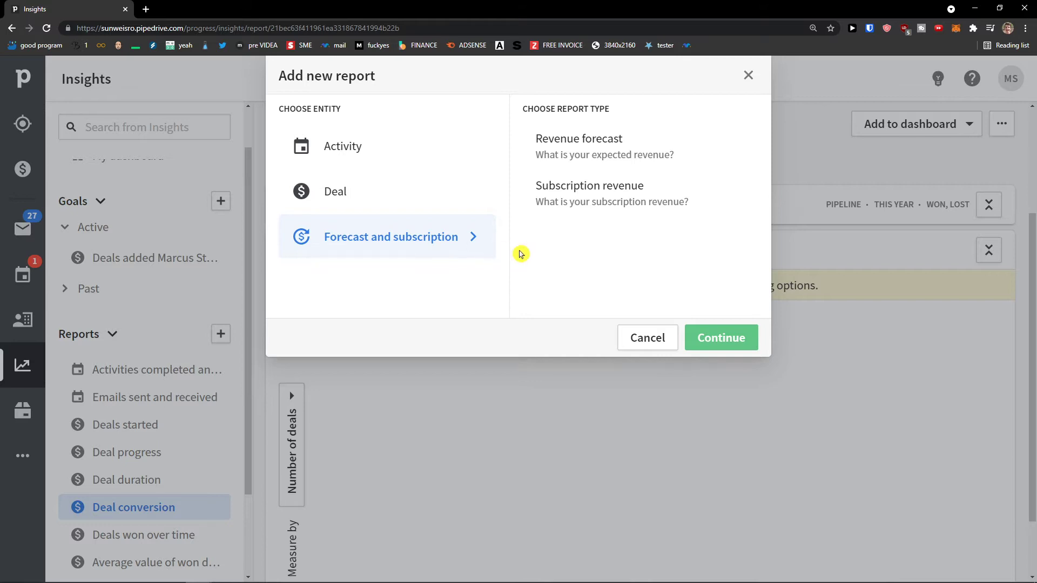
pyautogui.click(748, 76)
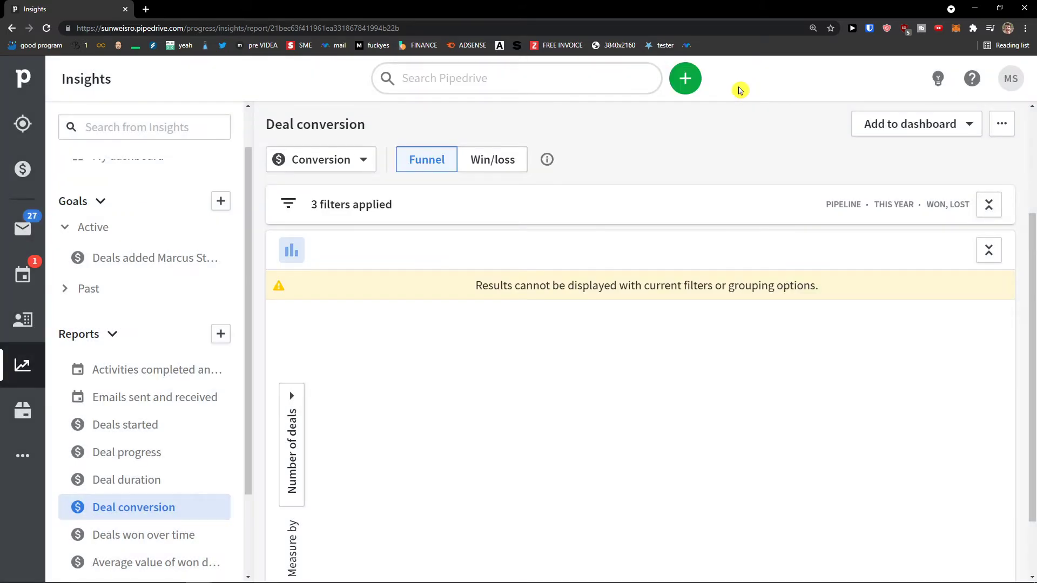
pyautogui.click(4, 460)
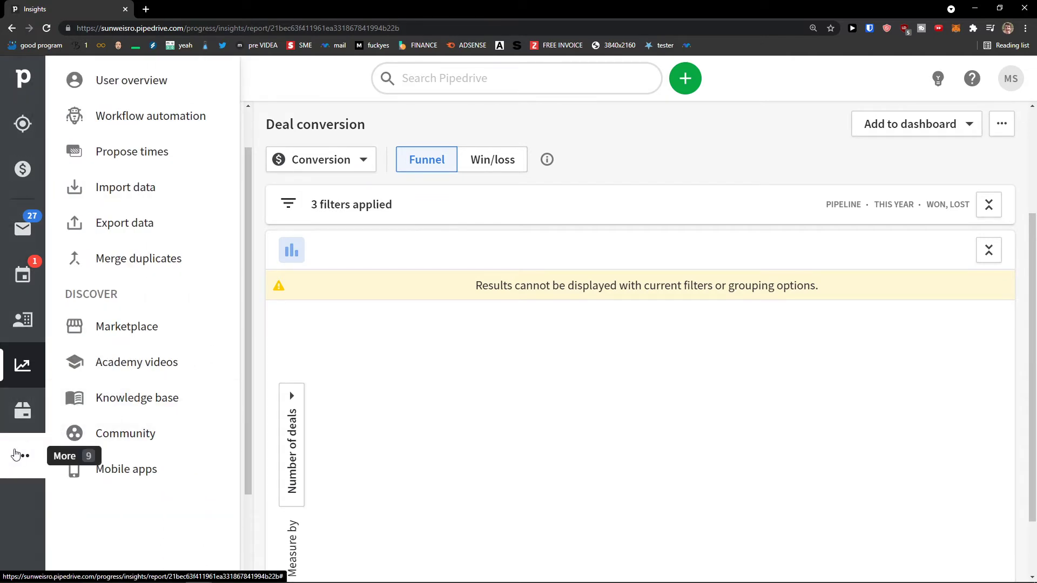
pyautogui.click(12, 456)
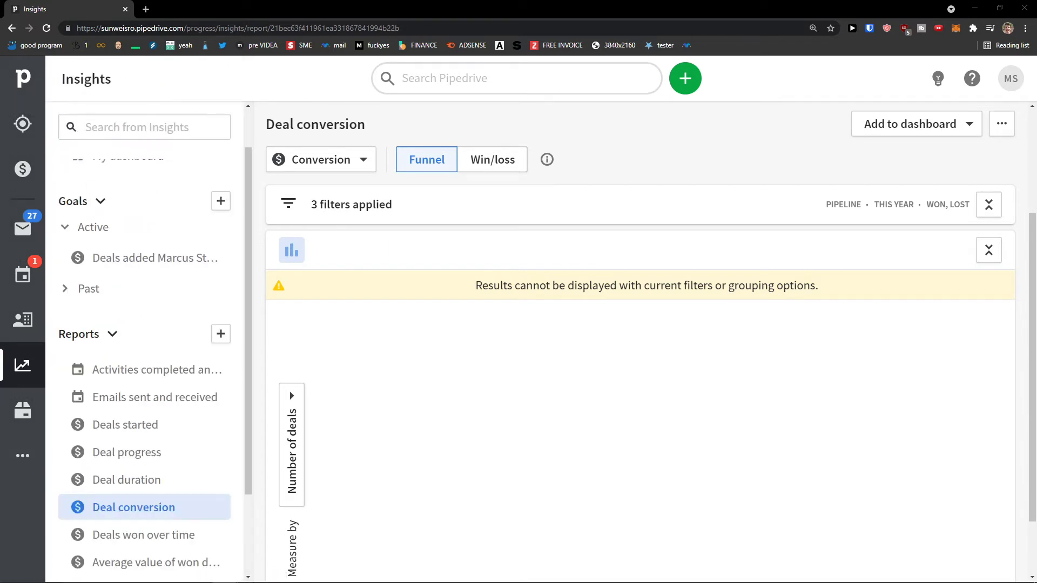